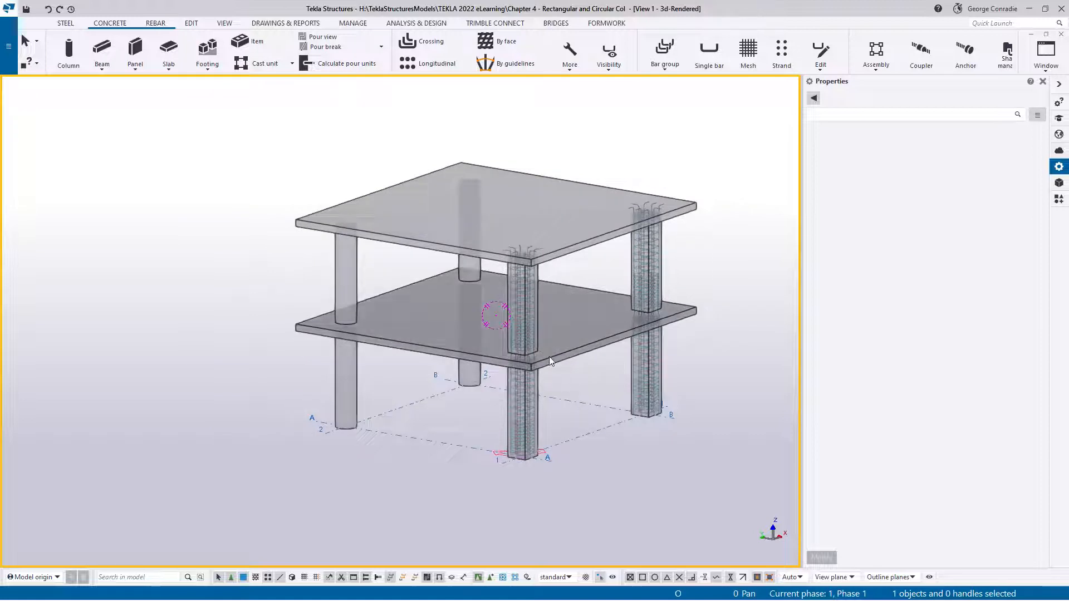
{"action": "middle_click_drag", "start_coordinate": [549, 357], "coordinate": [507, 321], "text": "ctrl"}
{"action": "scroll", "coordinate": [506, 321], "scroll_direction": "up", "scroll_amount": 3}
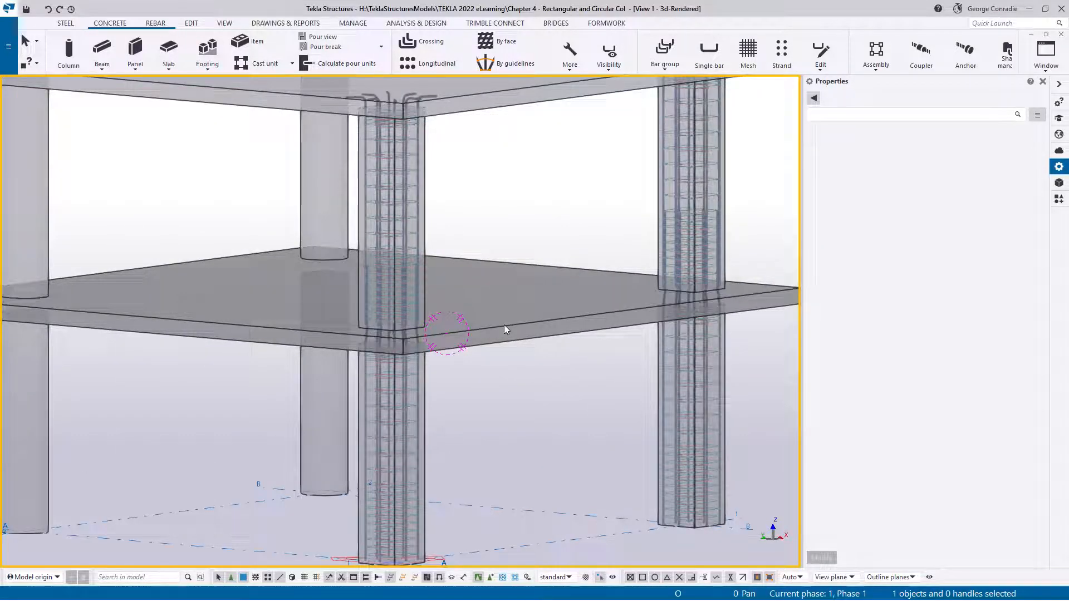
{"action": "scroll", "coordinate": [539, 387], "scroll_direction": "down", "scroll_amount": 3}
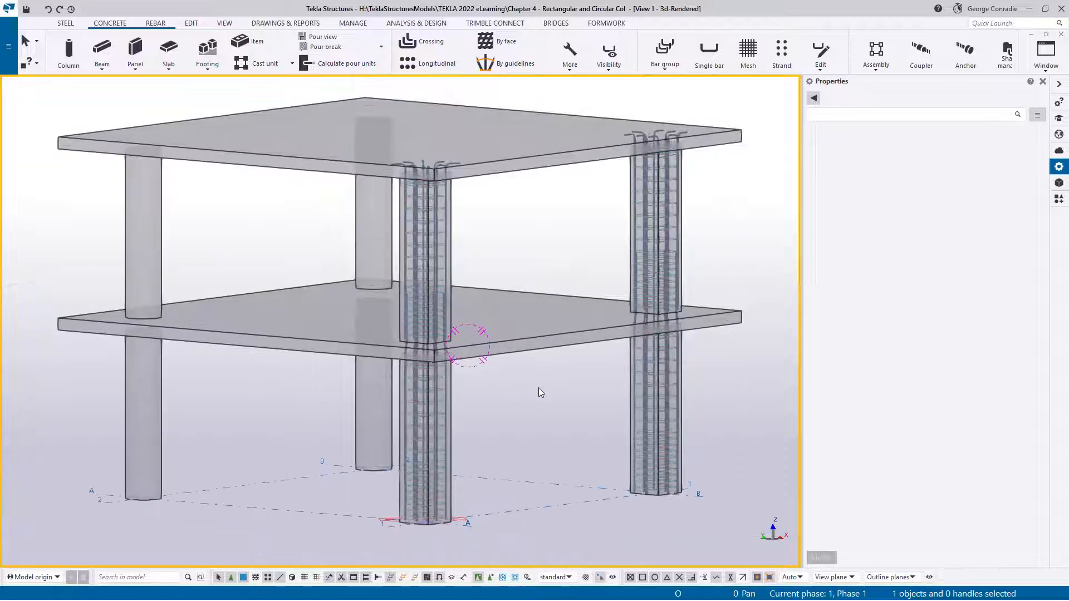
{"action": "middle_click_drag", "start_coordinate": [520, 351], "coordinate": [532, 362], "text": "ctrl"}
{"action": "middle_click_drag", "start_coordinate": [398, 382], "coordinate": [583, 410]}
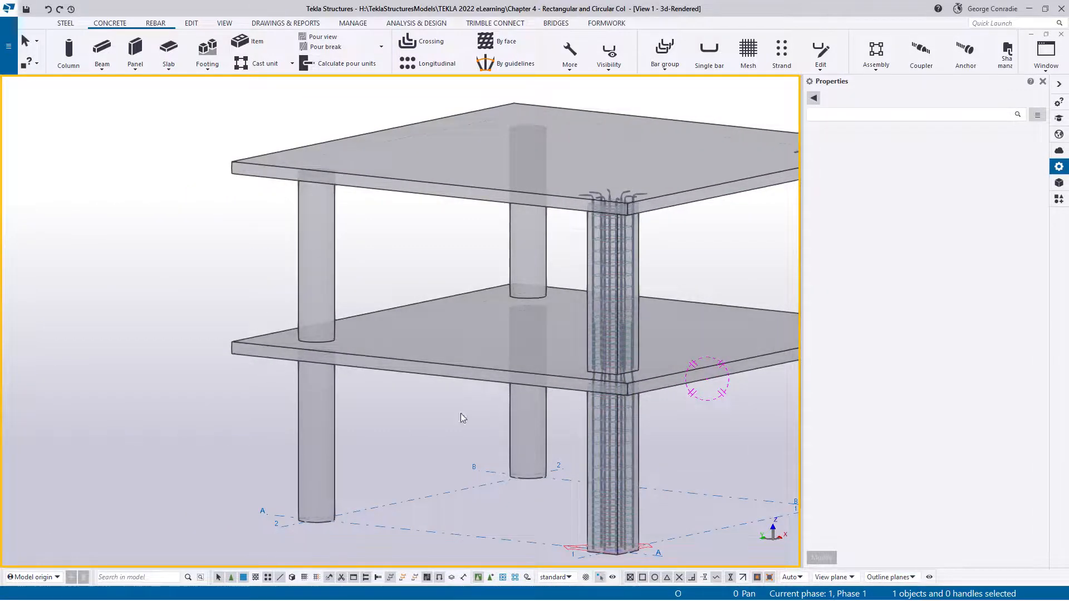
{"action": "middle_click_drag", "start_coordinate": [523, 443], "coordinate": [455, 457]}
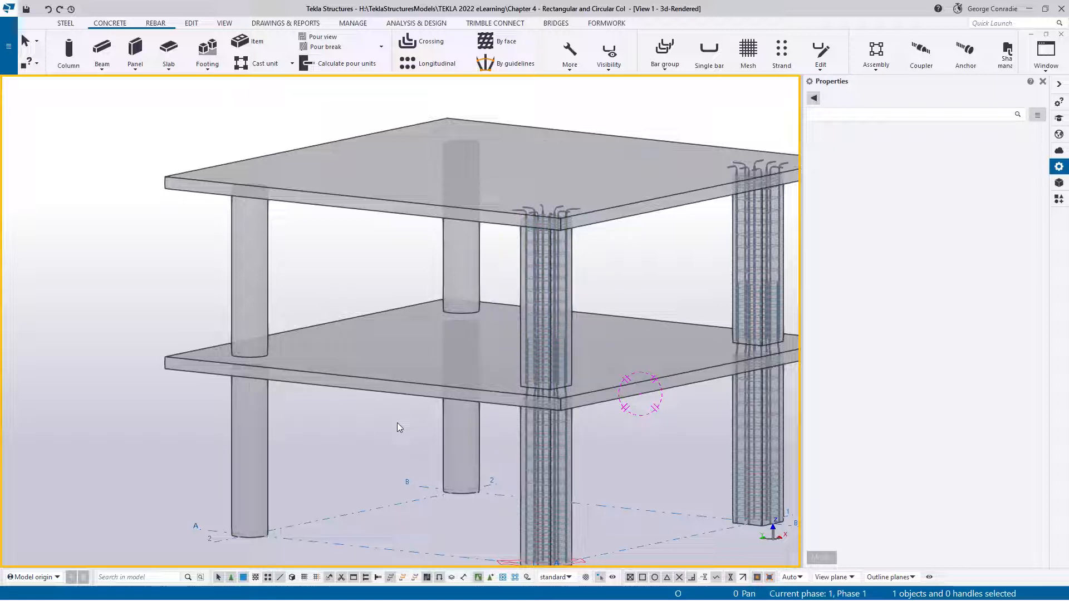
Switch the 3D view to plan, make the Elevation Grid 2 and Plan +0 views visible, and return to the 3d-Rendered view
{"action": "key", "text": "ctrl+p"}
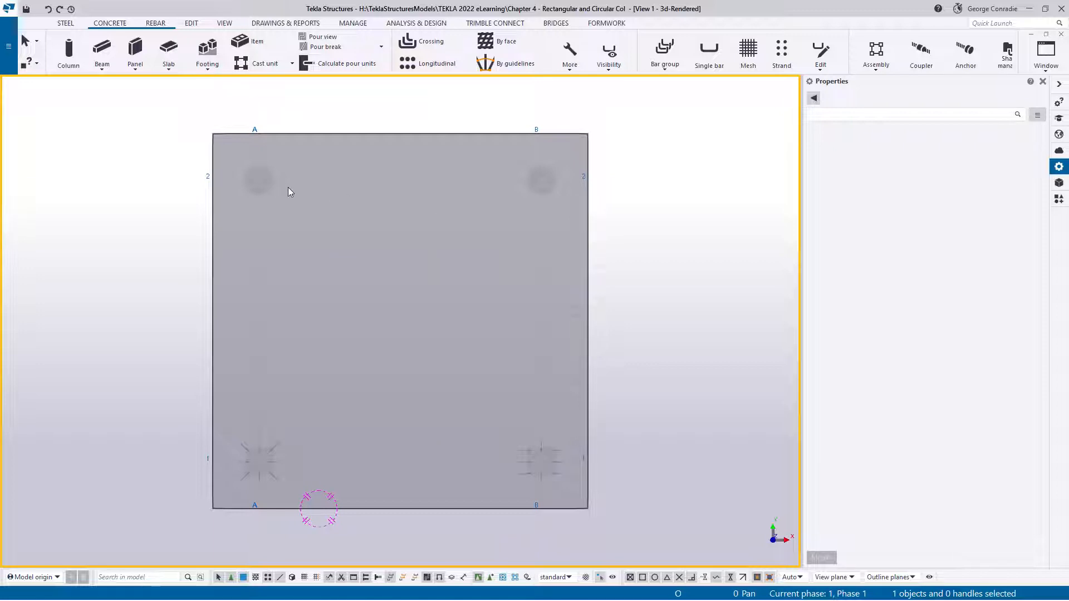
{"action": "left_click", "coordinate": [224, 24]}
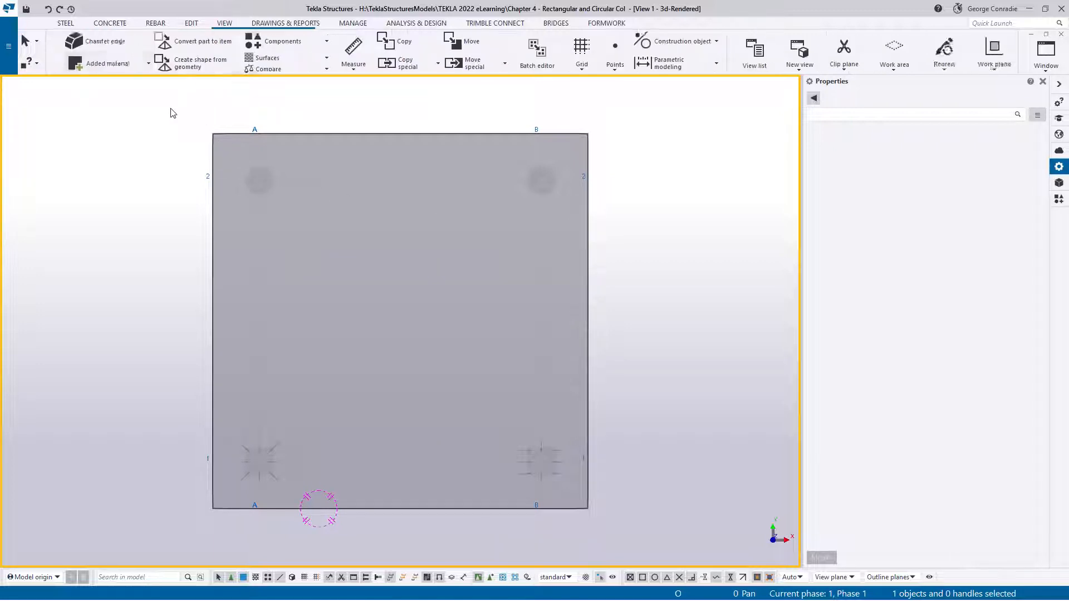
{"action": "left_click", "coordinate": [74, 56]}
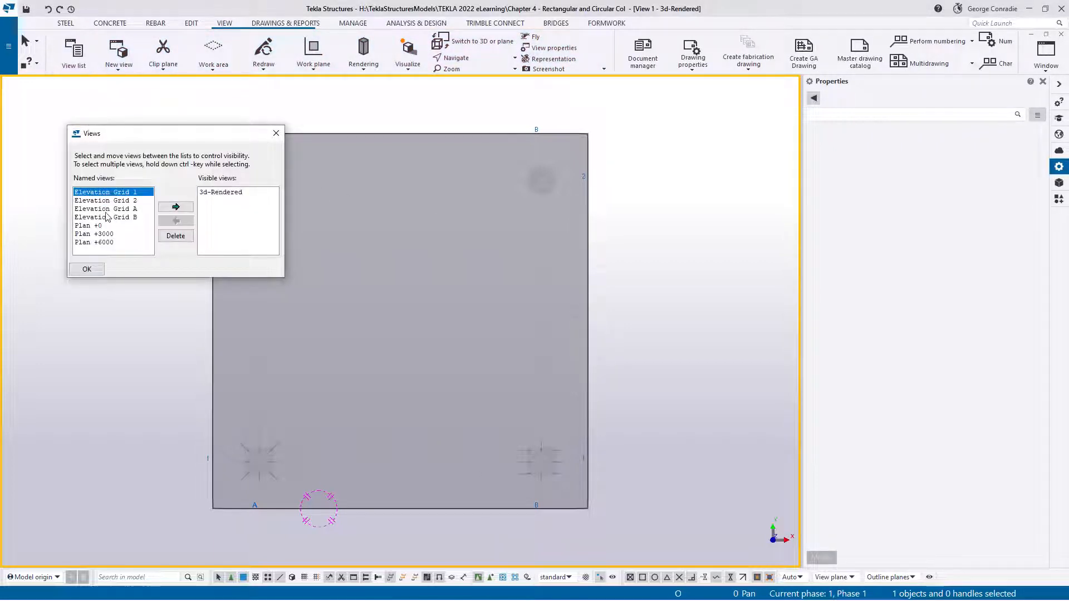
{"action": "double_click", "coordinate": [127, 201]}
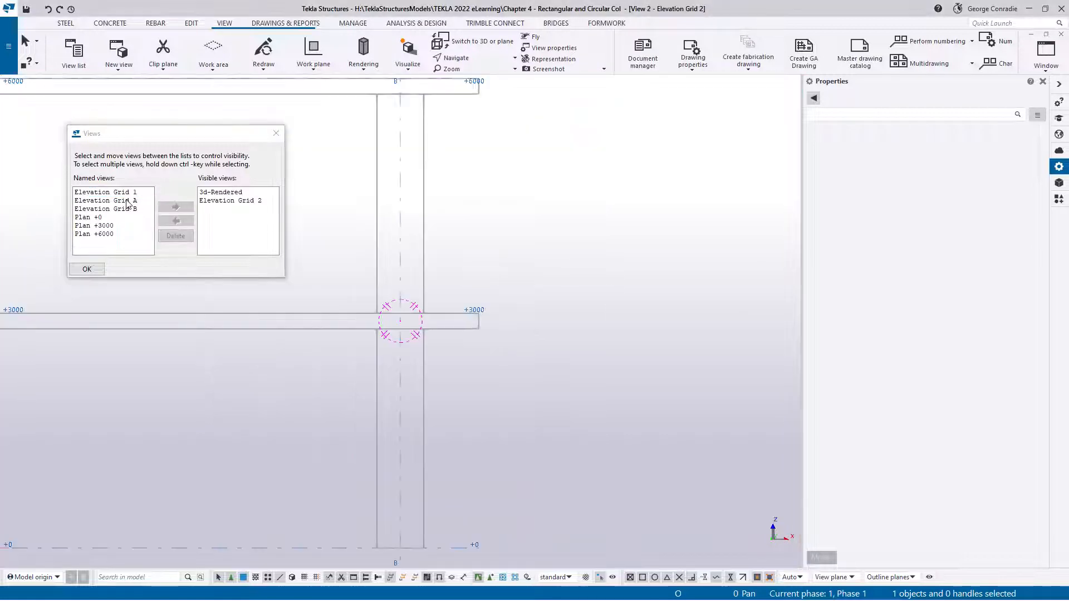
{"action": "double_click", "coordinate": [98, 218]}
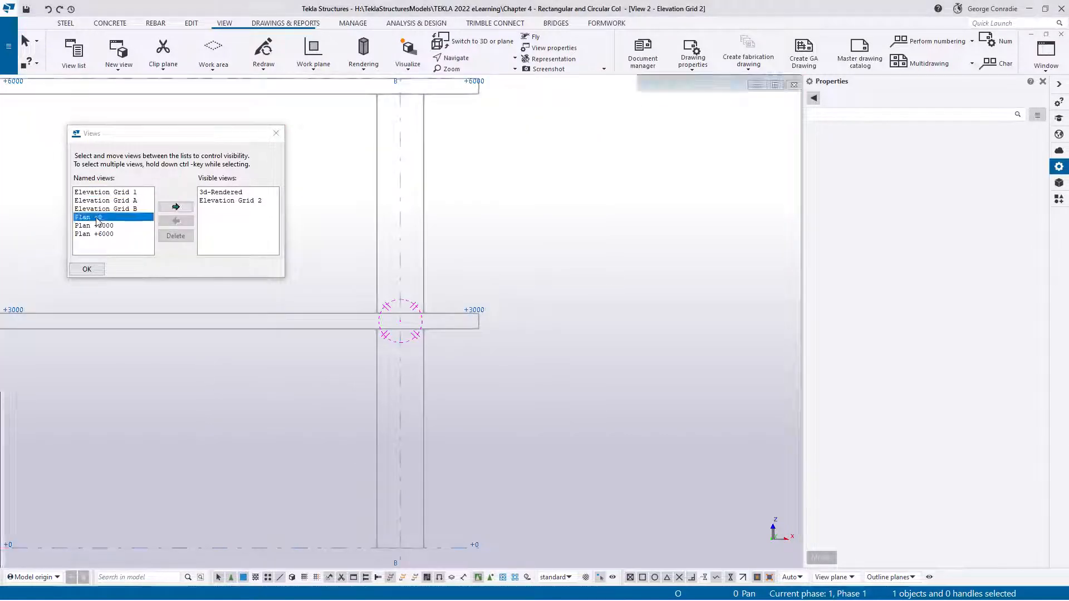
{"action": "left_click", "coordinate": [276, 133]}
{"action": "key", "text": "ctrl+Tab"}
{"action": "key", "text": "ctrl+Tab"}
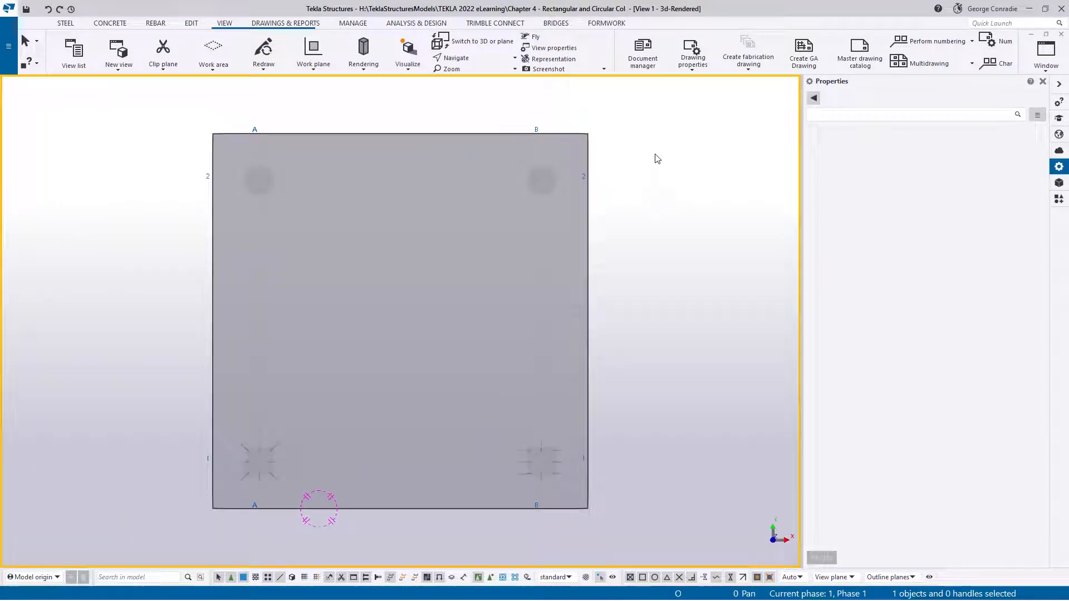
Fit the work area in all views to the two round D600 columns at grid intersection A-2
{"action": "left_click_drag", "start_coordinate": [185, 115], "coordinate": [316, 222]}
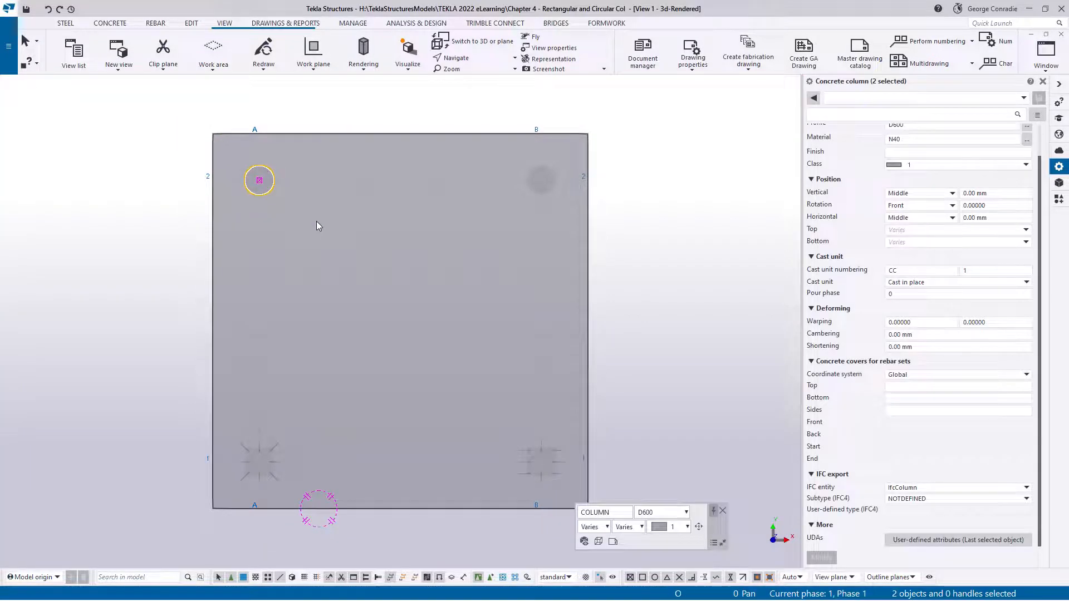
{"action": "right_click", "coordinate": [123, 173]}
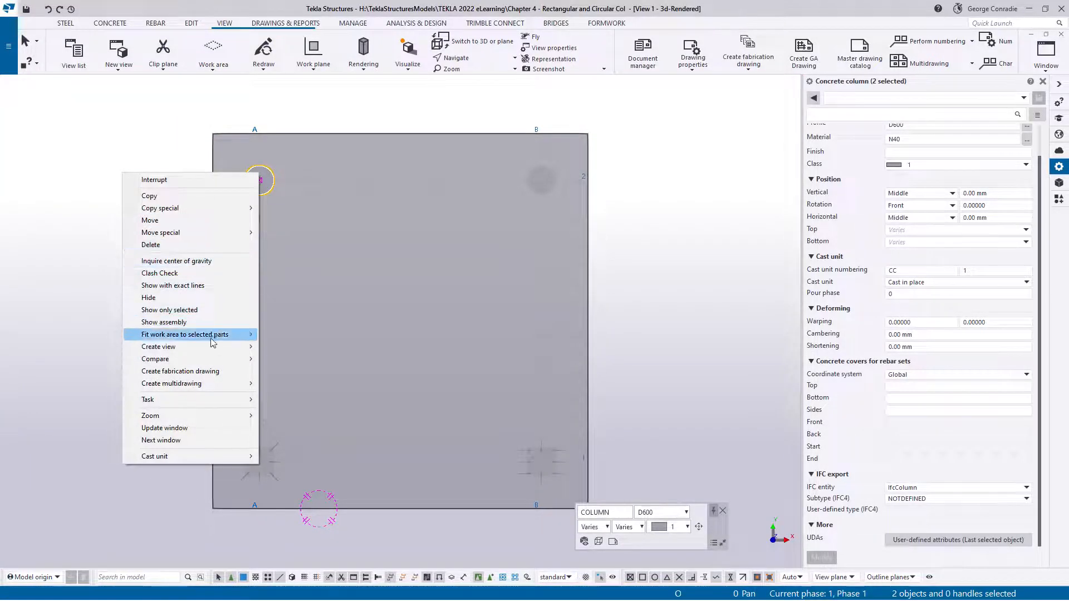
{"action": "mouse_move", "coordinate": [211, 338]}
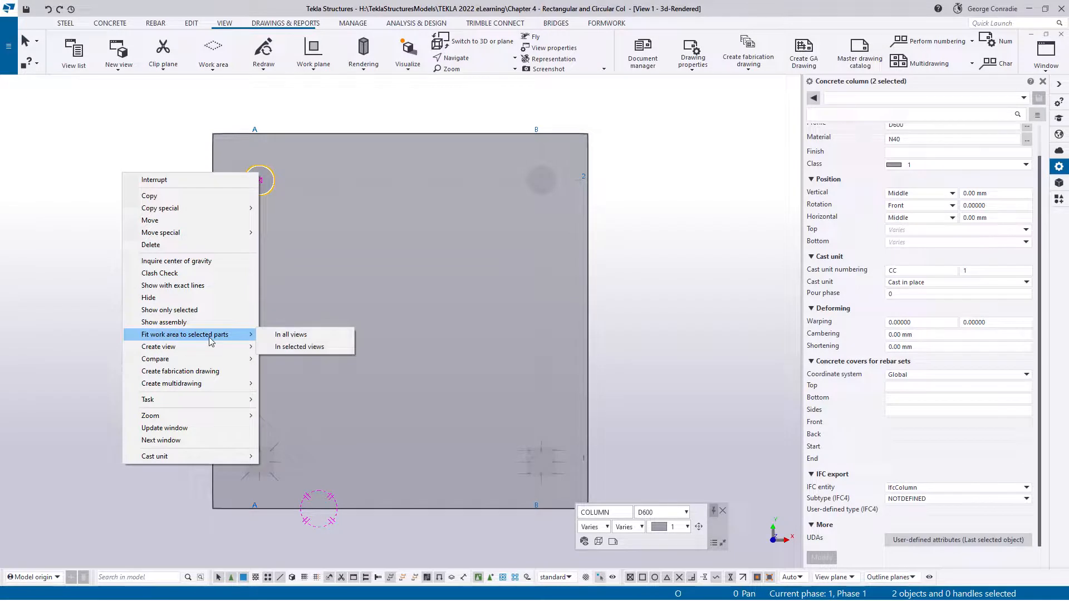
{"action": "left_click", "coordinate": [302, 339]}
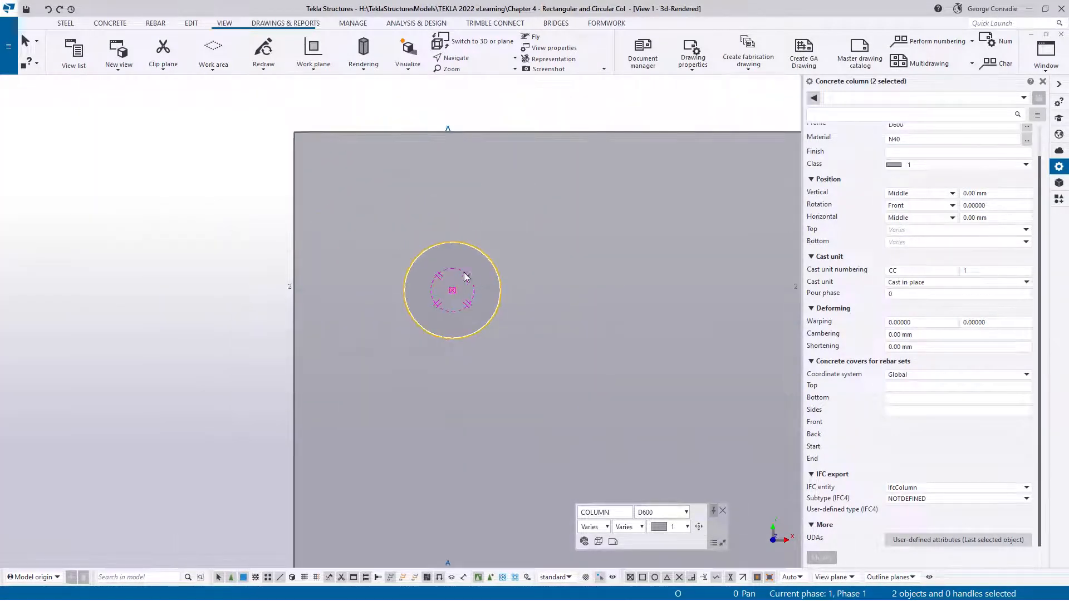
{"action": "left_click", "coordinate": [223, 270]}
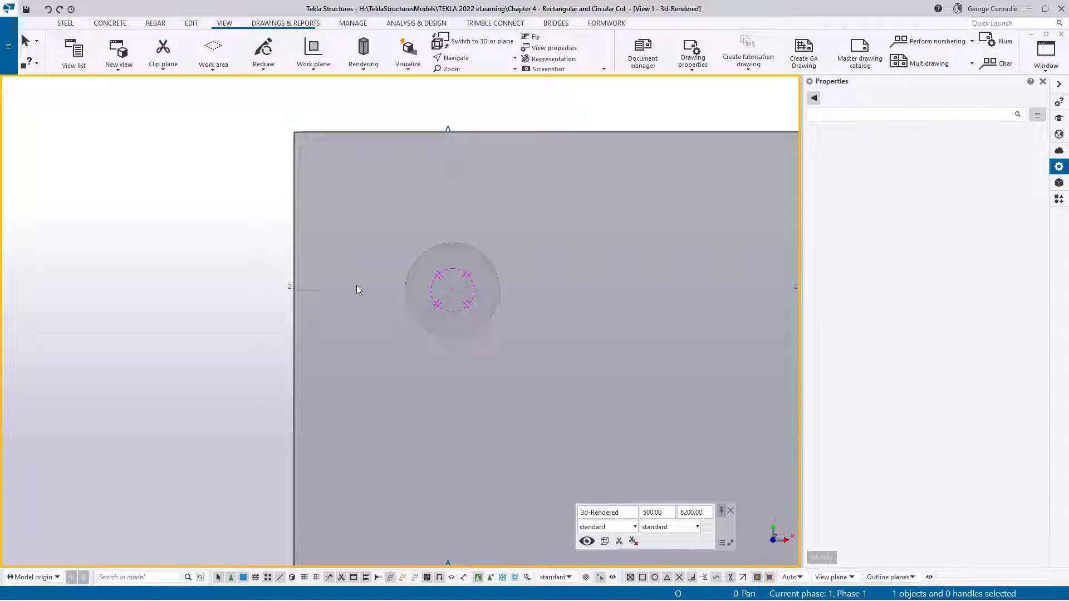
Search the Applications & components catalog for "rein" and apply Round column reinforcement (82) to the lower round column
{"action": "middle_click_drag", "start_coordinate": [359, 285], "coordinate": [336, 380], "text": "ctrl"}
{"action": "scroll", "coordinate": [307, 409], "scroll_direction": "down", "scroll_amount": 2}
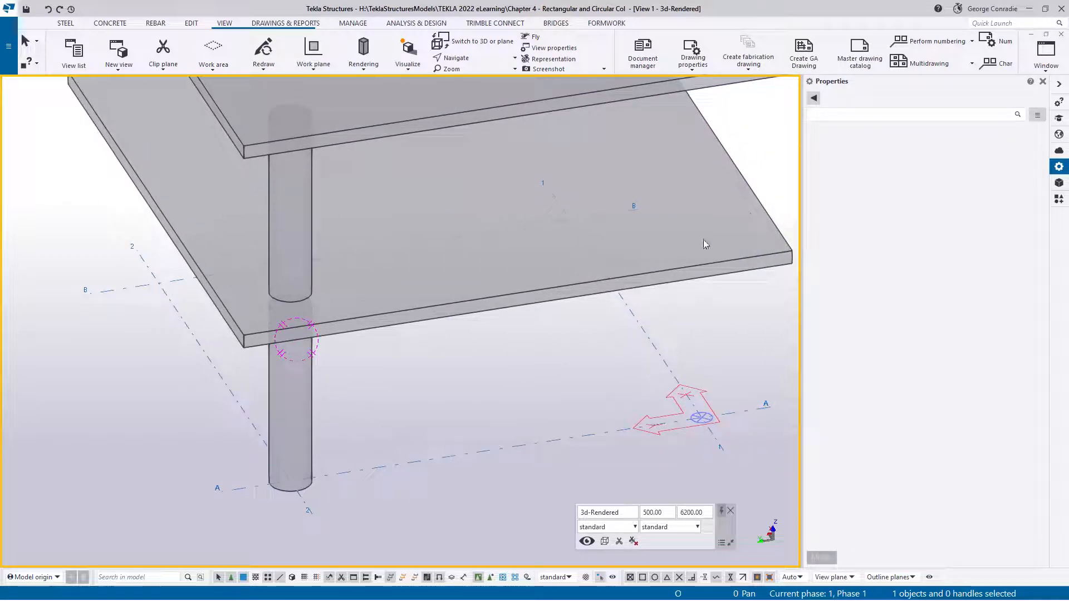
{"action": "left_click", "coordinate": [1058, 199]}
{"action": "left_click", "coordinate": [842, 115]}
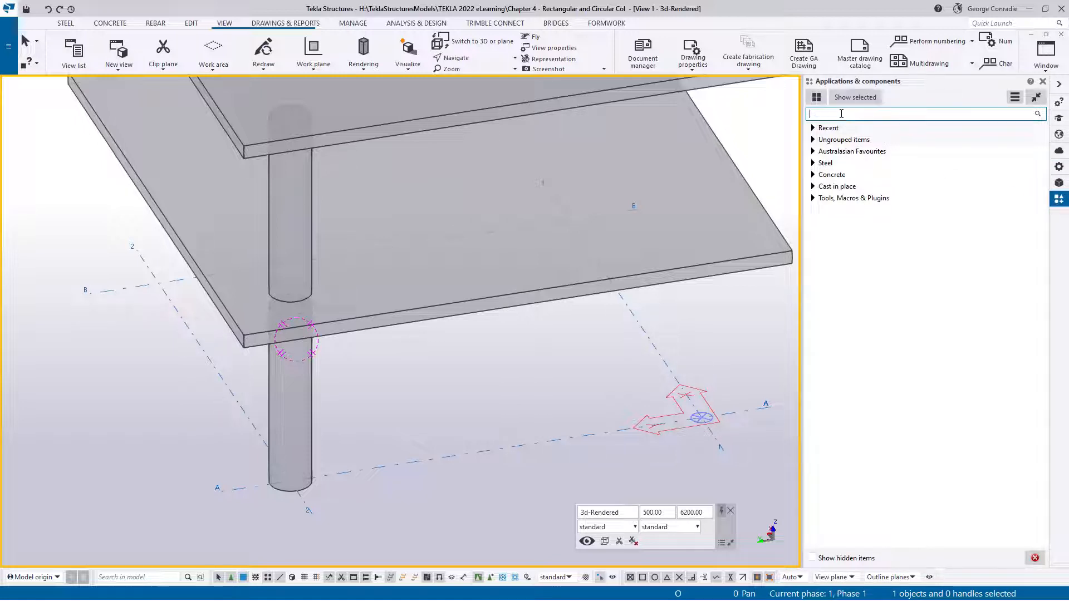
{"action": "type", "text": "rein"}
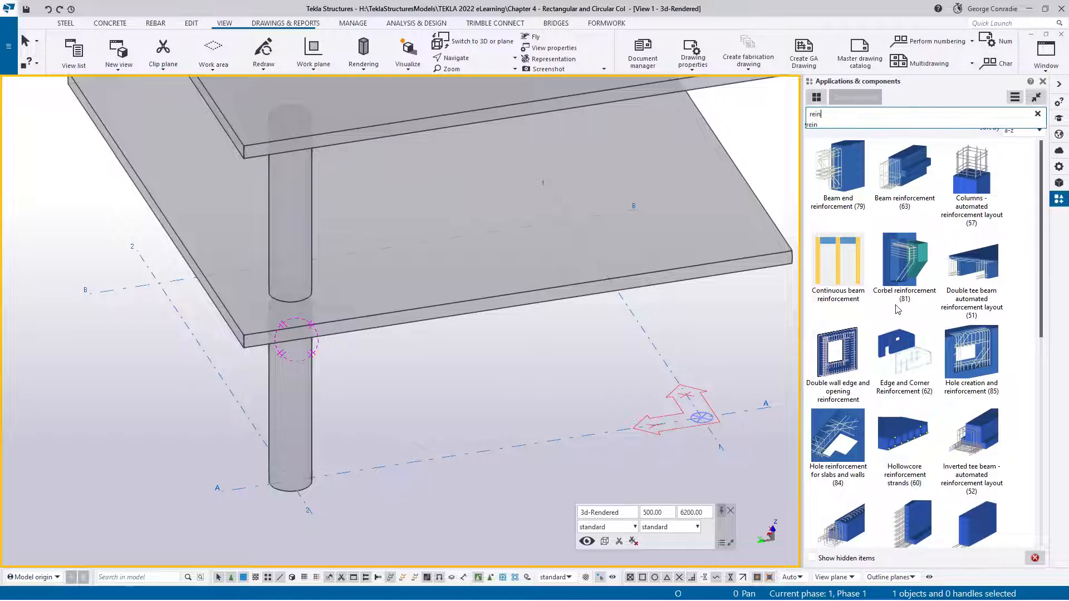
{"action": "left_click_drag", "start_coordinate": [1044, 293], "coordinate": [1040, 509]}
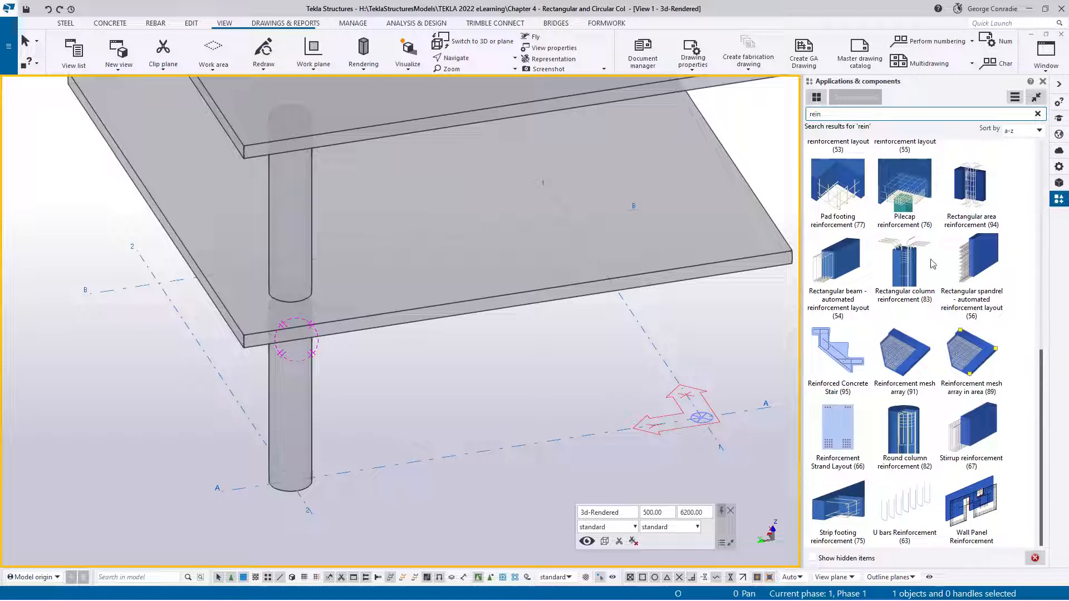
{"action": "left_click", "coordinate": [912, 426]}
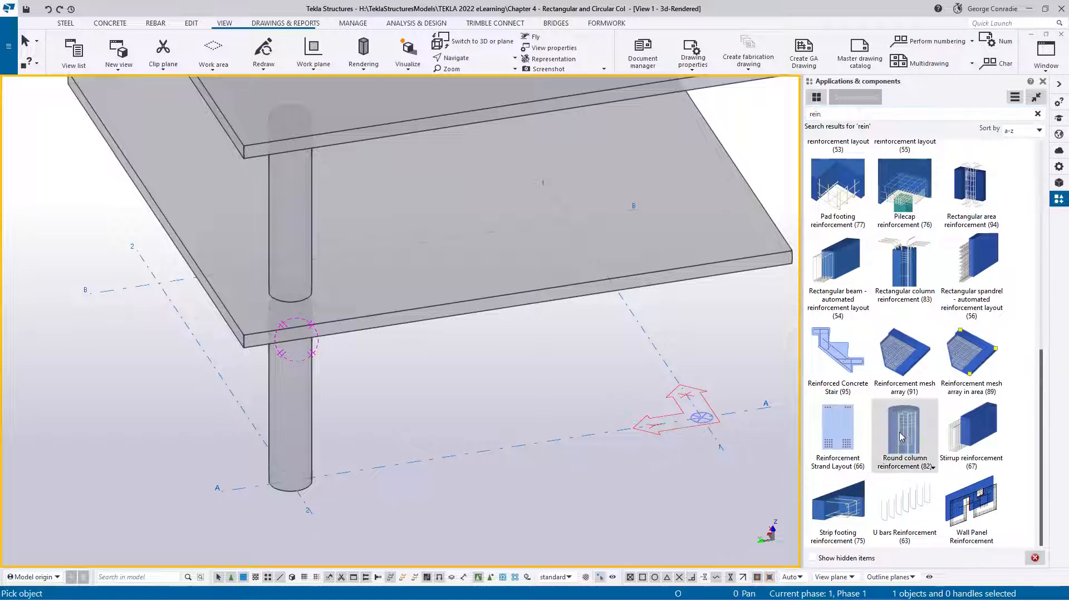
{"action": "right_click", "coordinate": [384, 387]}
{"action": "left_click", "coordinate": [407, 394]}
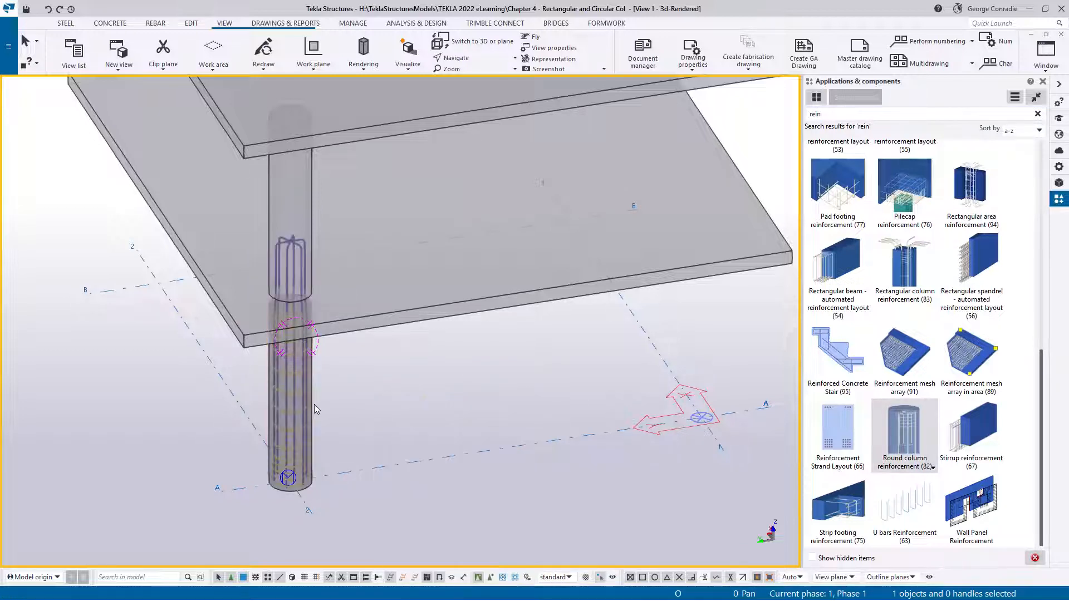
Open the Round column reinforcement (82) properties of the lower column
{"action": "scroll", "coordinate": [314, 403], "scroll_direction": "up", "scroll_amount": 3}
{"action": "middle_click_drag", "start_coordinate": [298, 391], "coordinate": [297, 368], "text": "ctrl"}
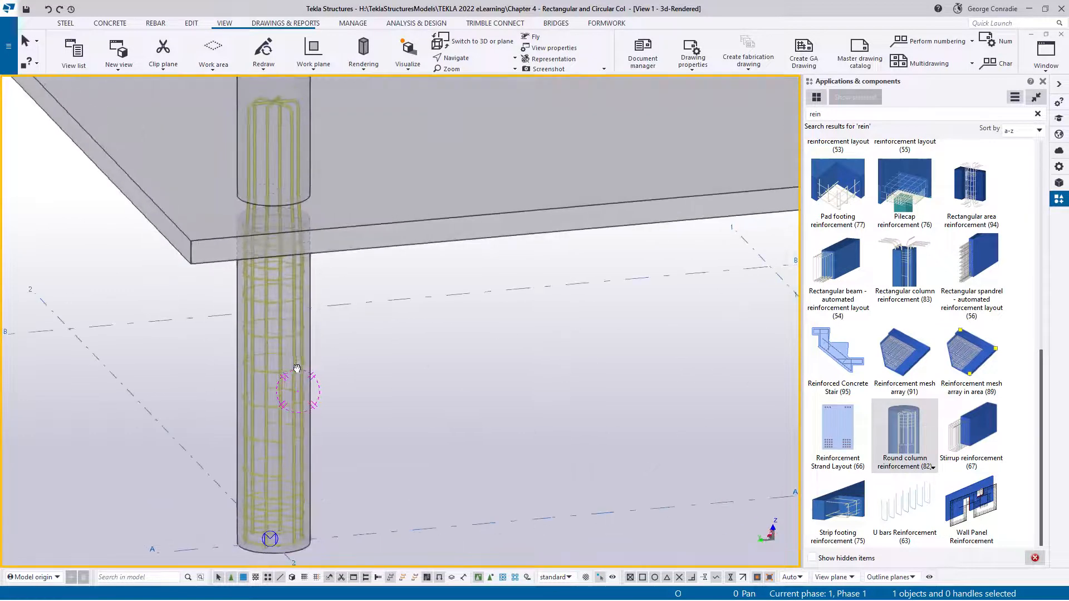
{"action": "double_click", "coordinate": [296, 392]}
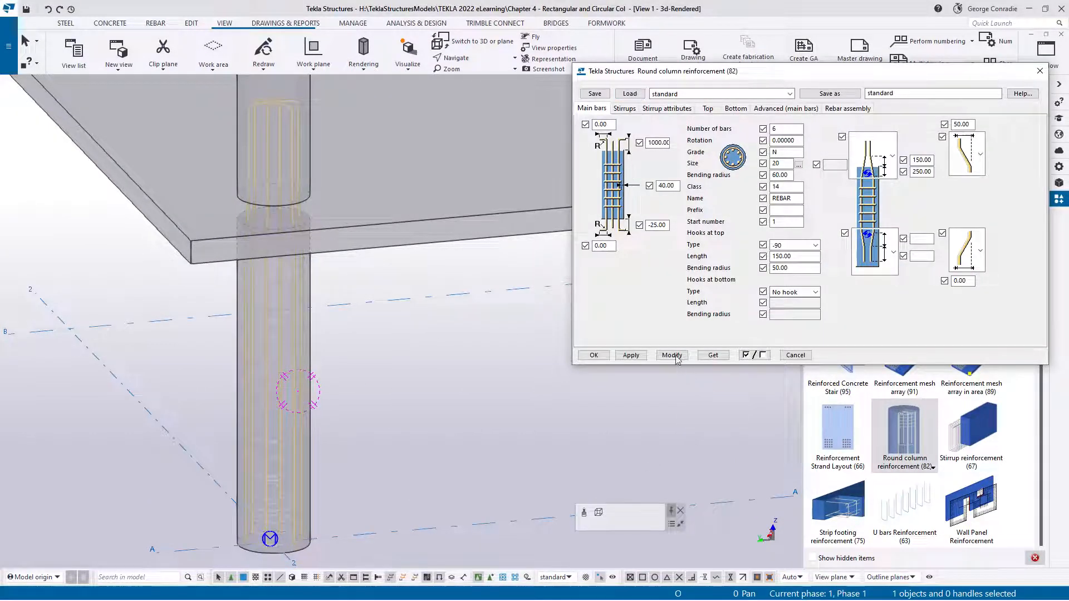
{"action": "left_click", "coordinate": [605, 357]}
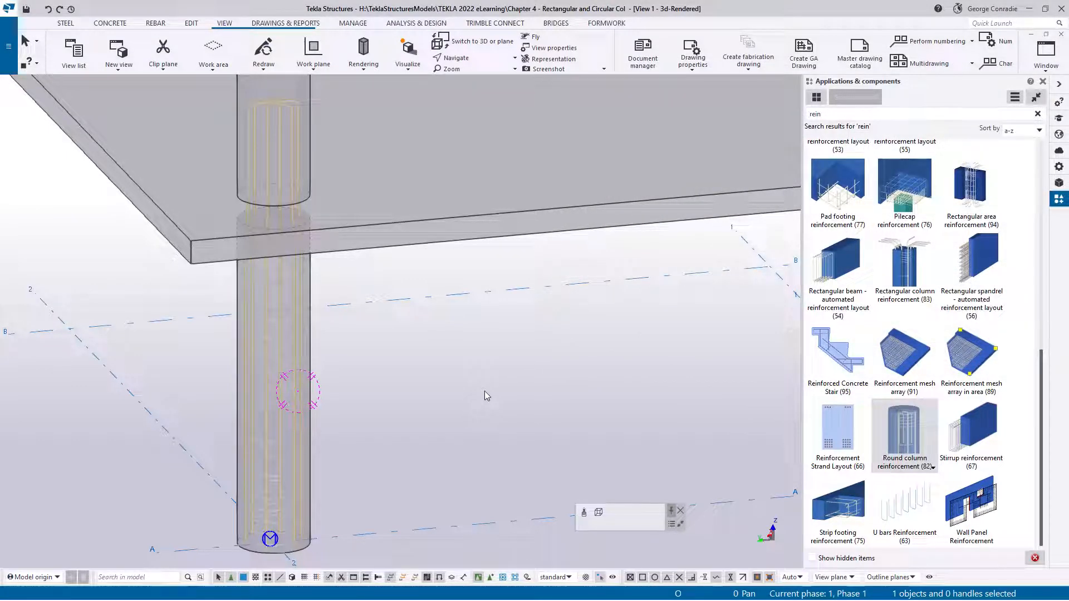
{"action": "scroll", "coordinate": [317, 471], "scroll_direction": "up", "scroll_amount": 2}
{"action": "middle_click_drag", "start_coordinate": [316, 472], "coordinate": [420, 388]}
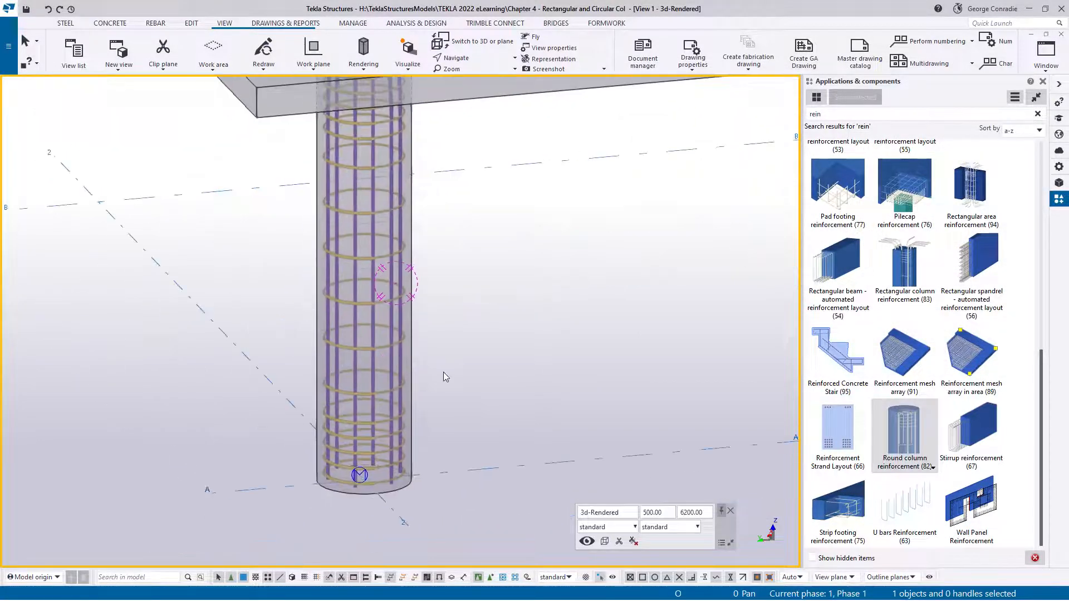
{"action": "left_click", "coordinate": [385, 419]}
{"action": "double_click", "coordinate": [386, 417]}
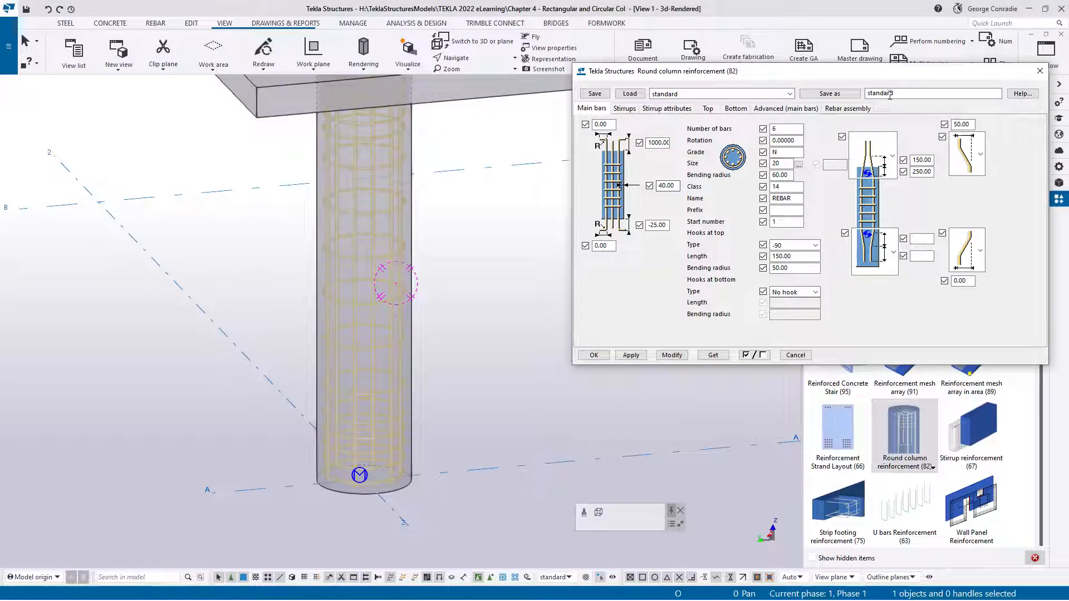
Bring up the Plan +0 view showing the reinforced round column in plan
{"action": "middle_click_drag", "start_coordinate": [448, 396], "coordinate": [422, 407]}
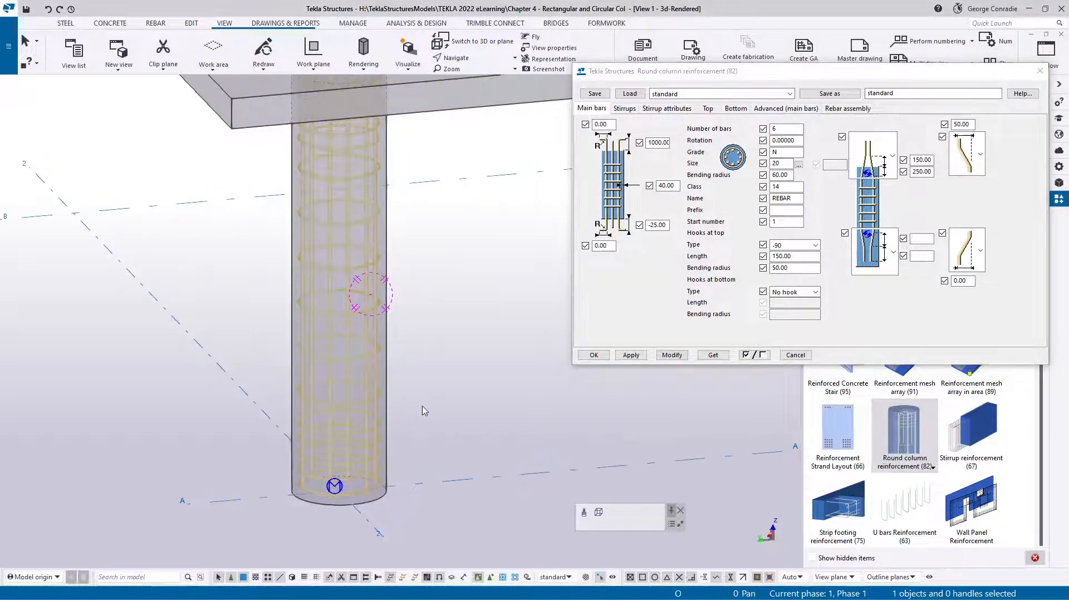
{"action": "key", "text": "ctrl+Tab"}
{"action": "key", "text": "ctrl+Tab"}
{"action": "key", "text": "ctrl+Tab"}
{"action": "key", "text": "ctrl+Tab"}
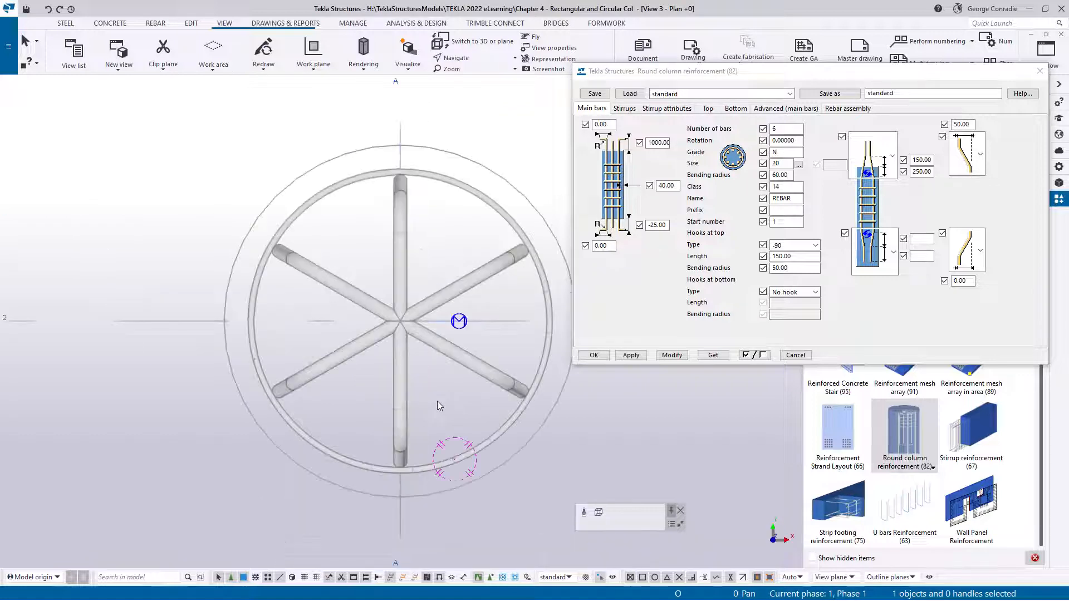
{"action": "middle_click_drag", "start_coordinate": [447, 393], "coordinate": [303, 362]}
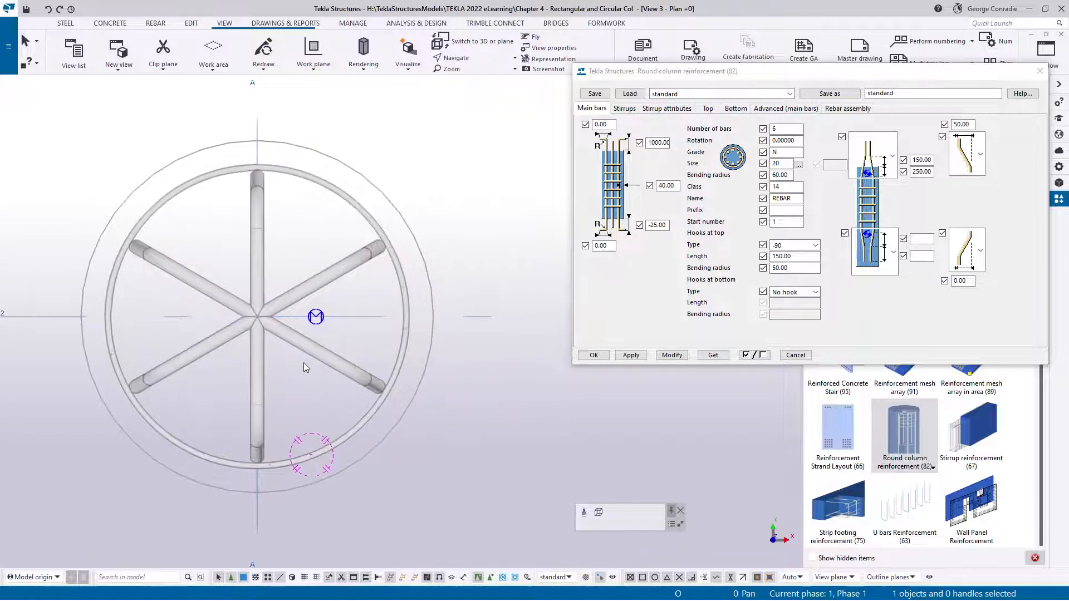
Set the upward view depth of the Plan +0 view to 500
{"action": "double_click", "coordinate": [483, 388]}
{"action": "double_click", "coordinate": [323, 284]}
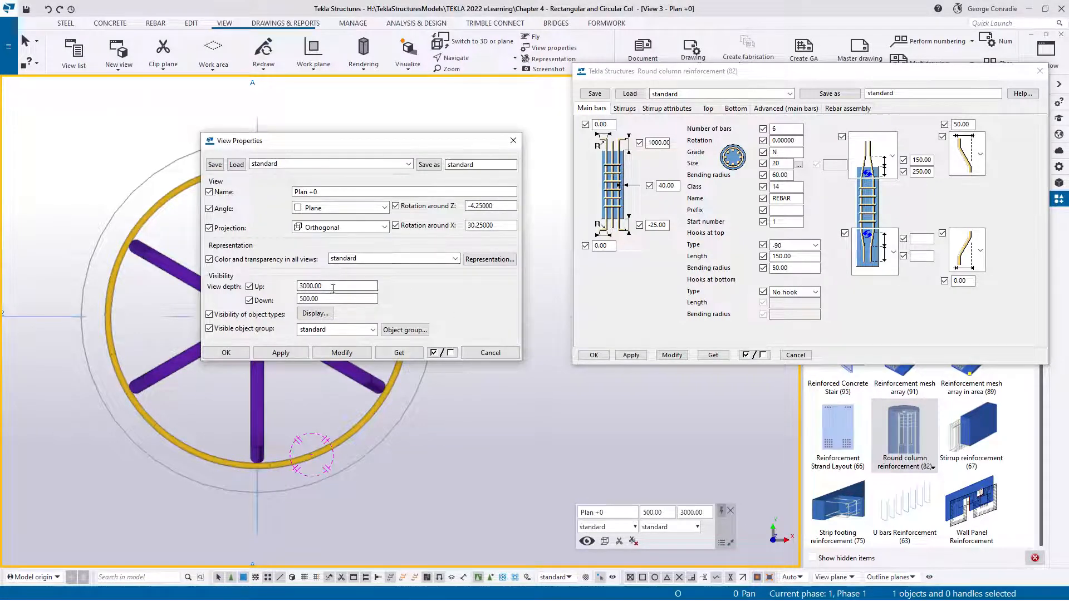
{"action": "type", "text": "500"}
{"action": "left_click", "coordinate": [337, 357]}
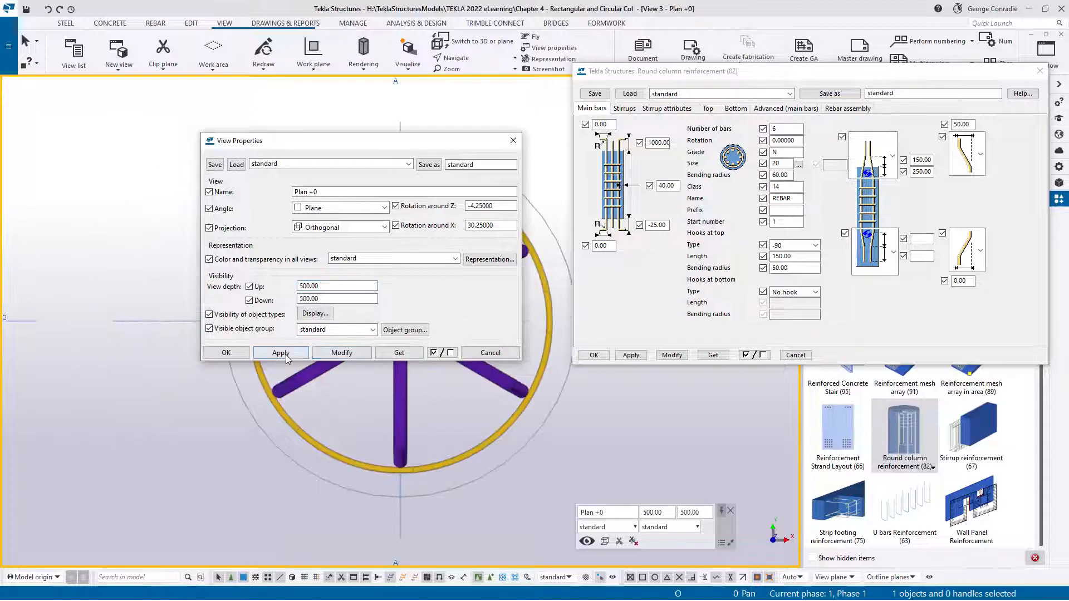
{"action": "left_click", "coordinate": [219, 354]}
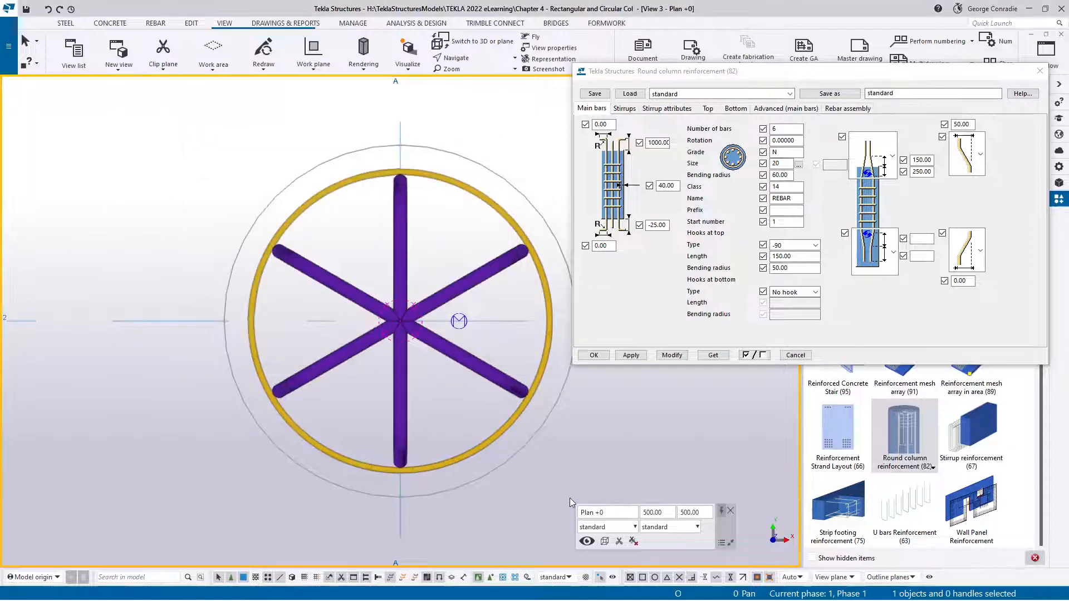
Examine how the main bars and their top hooks sit inside the round column's stirrups in the Plan +0 view
{"action": "middle_click_drag", "start_coordinate": [582, 477], "coordinate": [503, 487]}
{"action": "scroll", "coordinate": [446, 234], "scroll_direction": "up", "scroll_amount": 5}
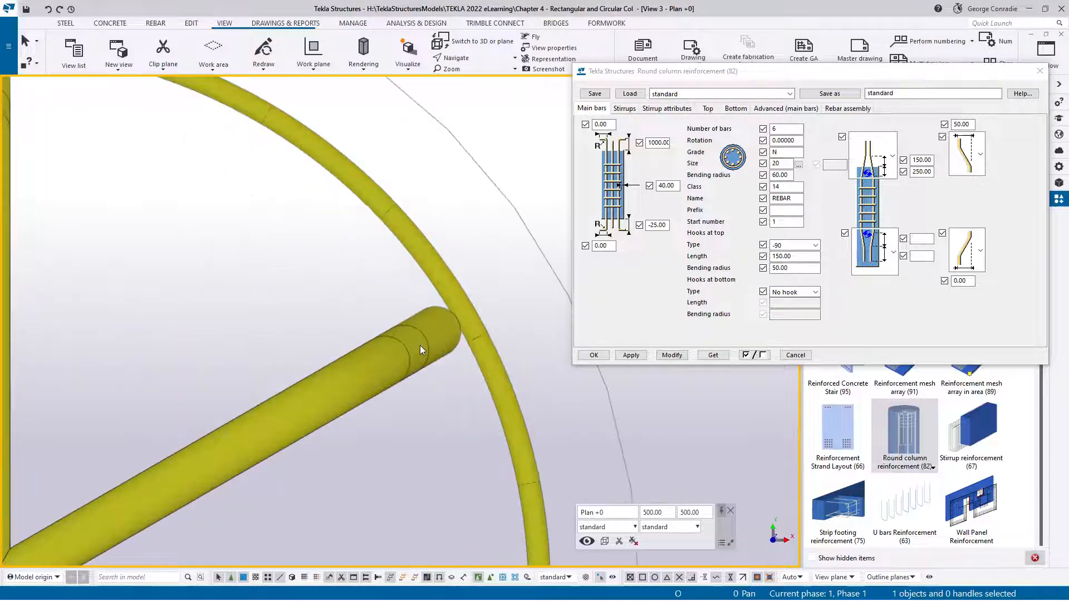
{"action": "scroll", "coordinate": [420, 345], "scroll_direction": "down", "scroll_amount": 5}
{"action": "middle_click_drag", "start_coordinate": [420, 346], "coordinate": [359, 286], "text": "ctrl"}
{"action": "scroll", "coordinate": [345, 277], "scroll_direction": "down", "scroll_amount": 2}
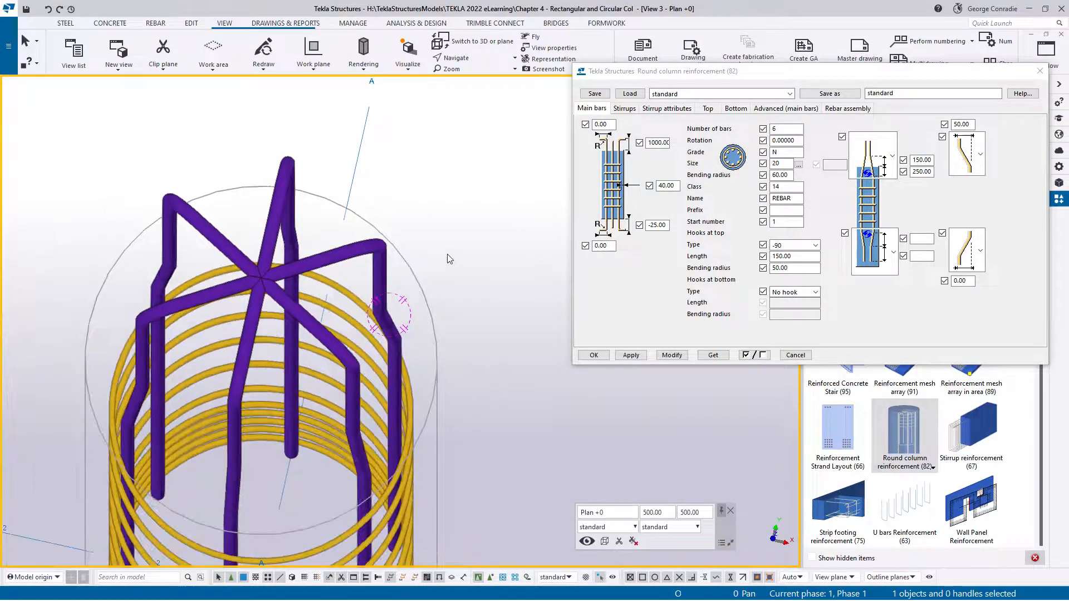
Set the number of main bars to 8 for the round column's reinforcement selected in the Plan +0 view
{"action": "key", "text": "ctrl+p"}
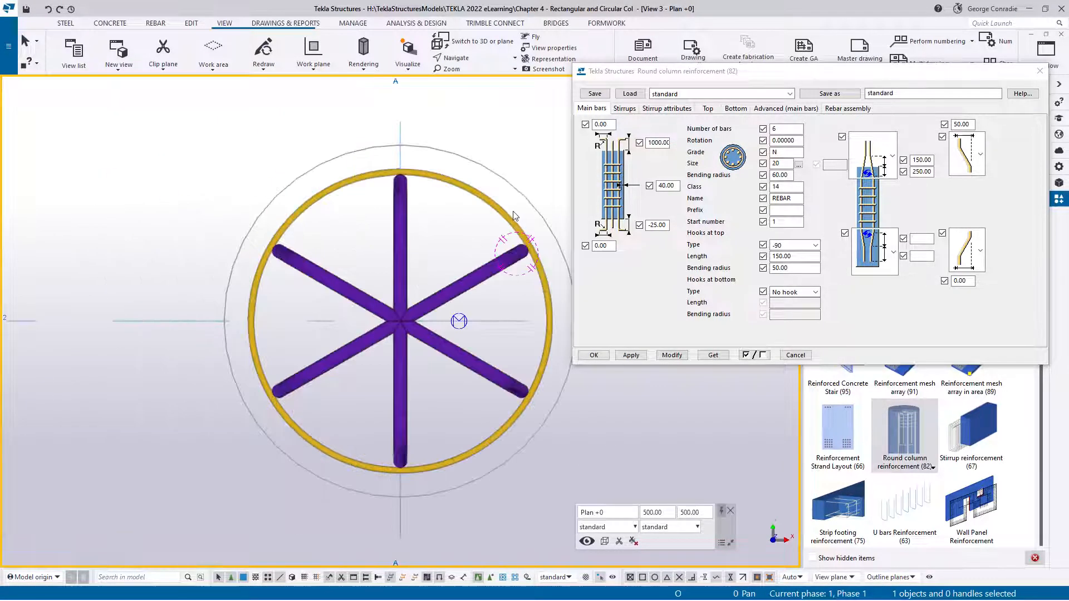
{"action": "middle_click_drag", "start_coordinate": [513, 211], "coordinate": [344, 193]}
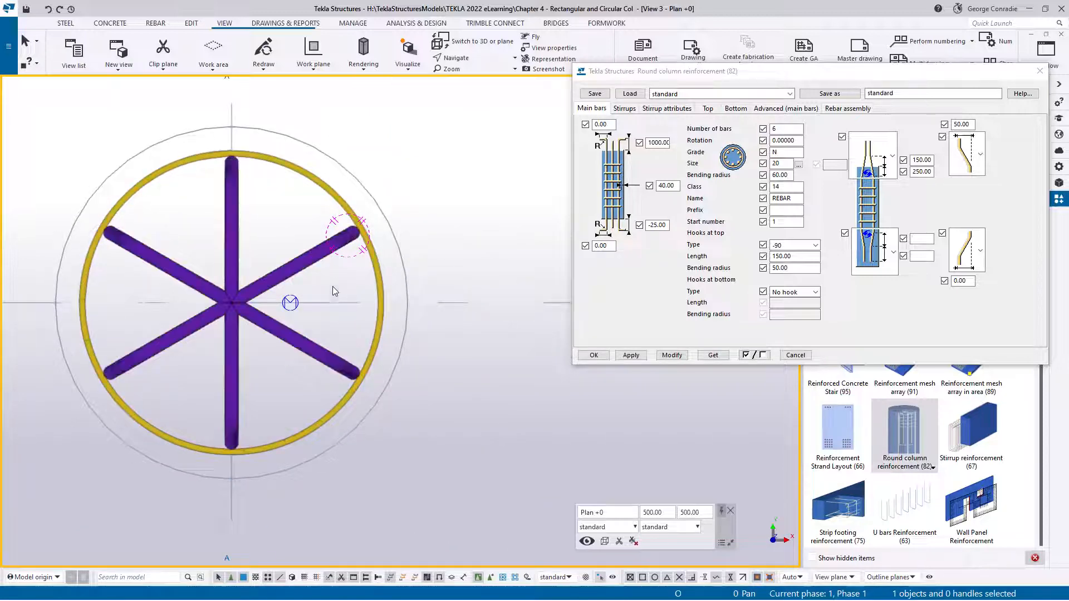
{"action": "left_click", "coordinate": [292, 333]}
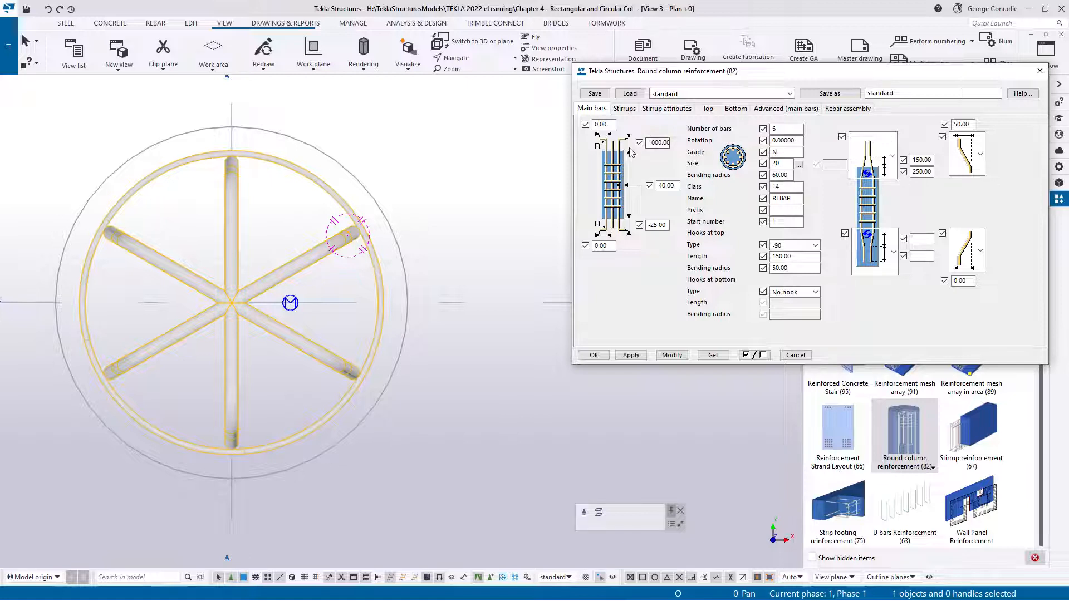
{"action": "double_click", "coordinate": [781, 127]}
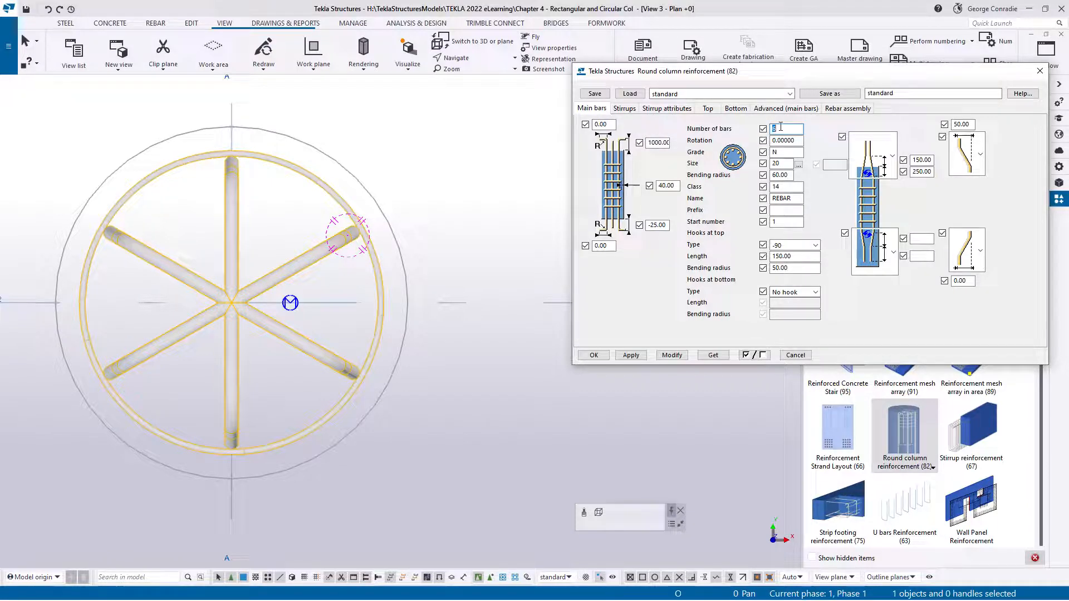
{"action": "type", "text": "8"}
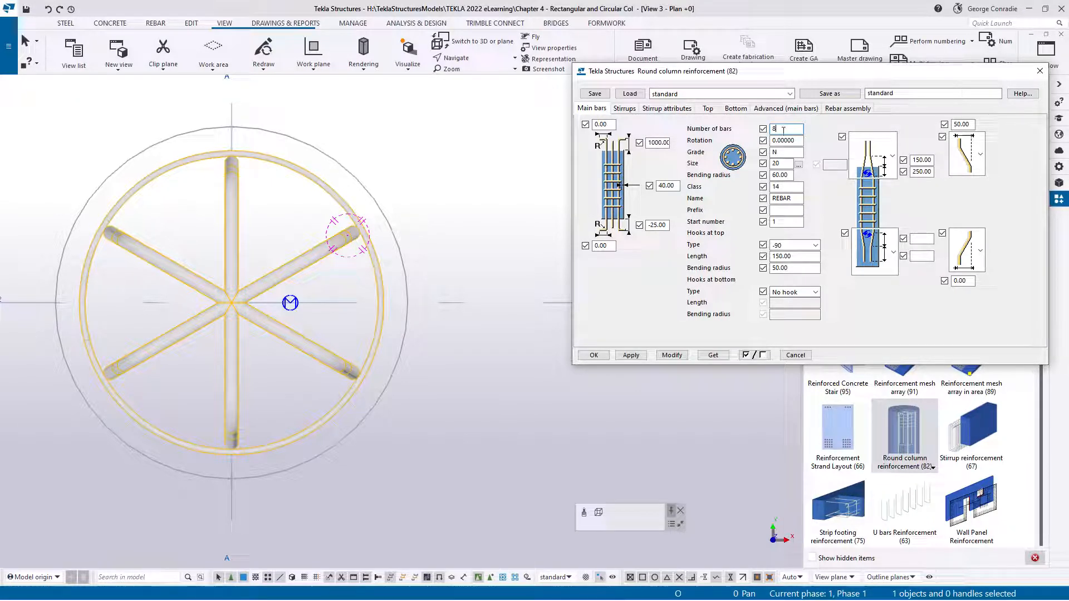
Choose the grade N, size 20 main bar from the rebar catalog and set the main bars' class to 4
{"action": "left_click", "coordinate": [799, 165]}
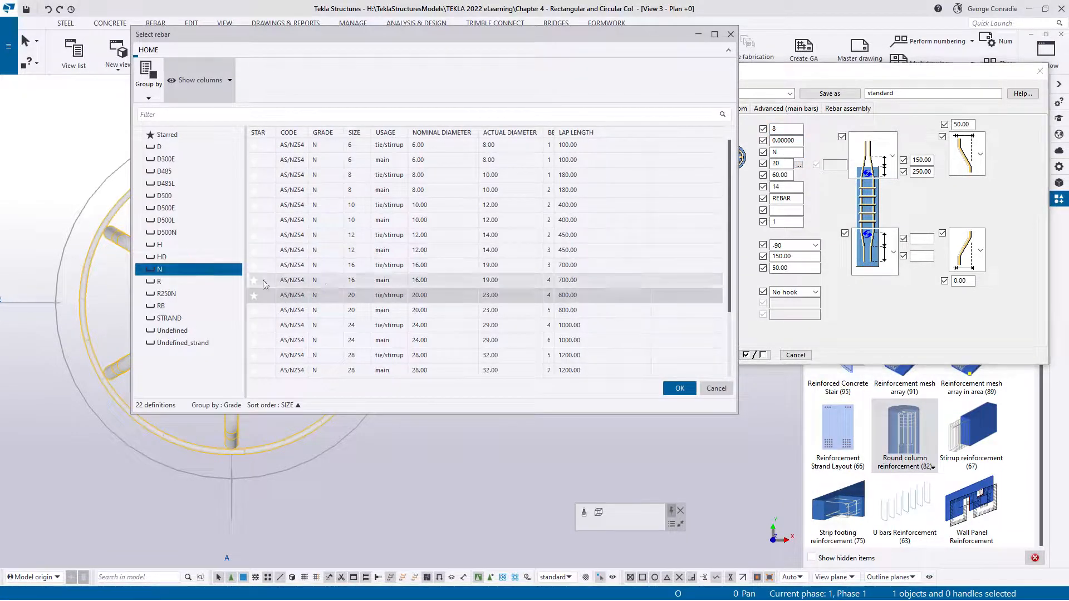
{"action": "left_click", "coordinate": [380, 301]}
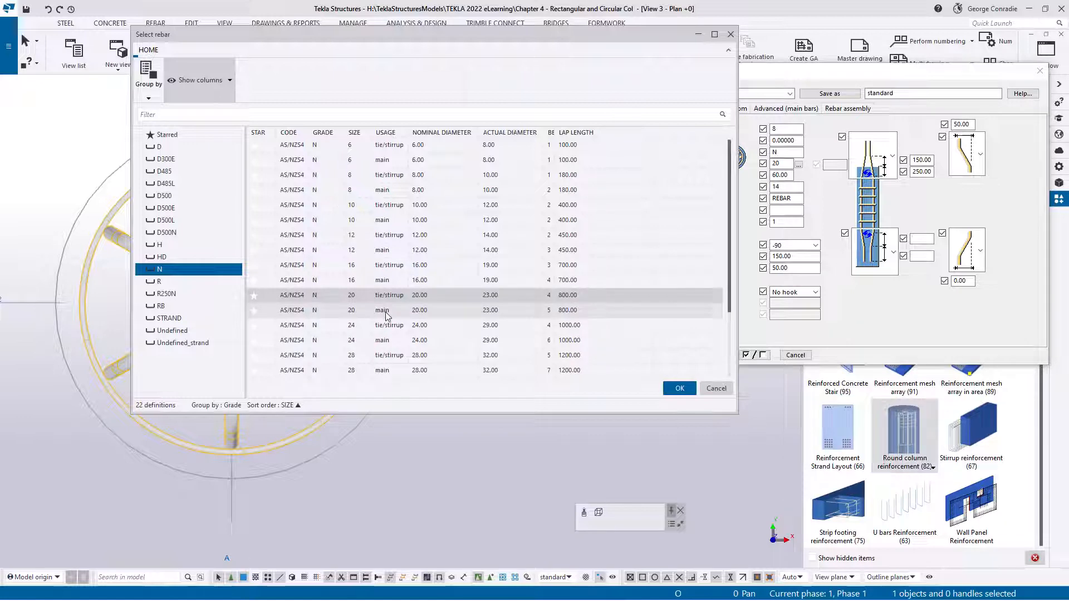
{"action": "left_click", "coordinate": [388, 311]}
{"action": "double_click", "coordinate": [388, 310]}
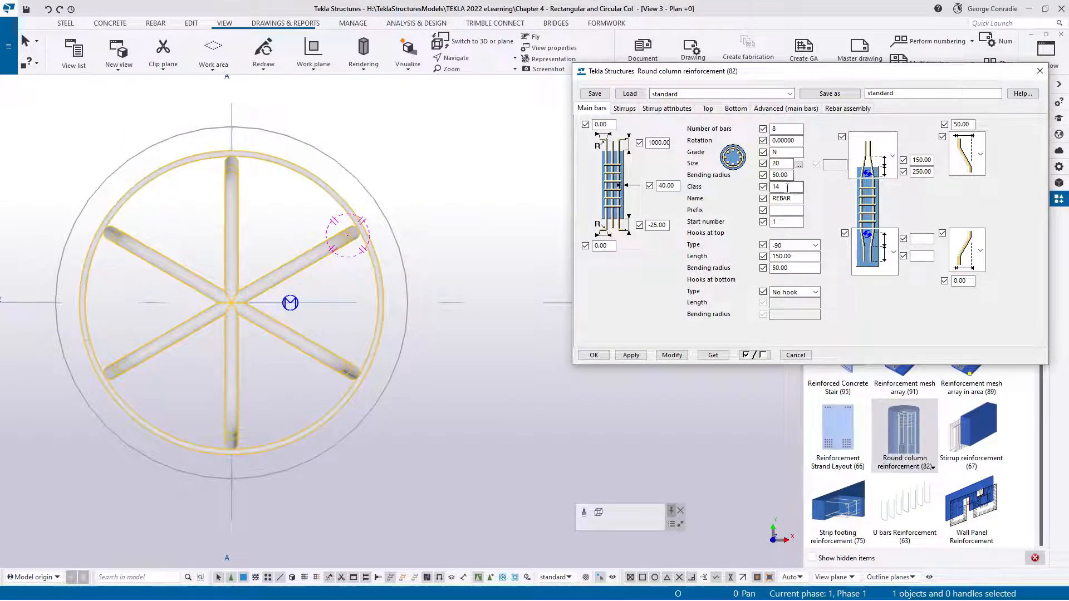
{"action": "left_click_drag", "start_coordinate": [783, 188], "coordinate": [740, 192]}
Clear the top hooks' length and bending radius, set their type to No hook, and apply the main bar changes to the column
{"action": "left_click", "coordinate": [806, 249]}
{"action": "left_click", "coordinate": [797, 267]}
{"action": "key", "text": "Tab"}
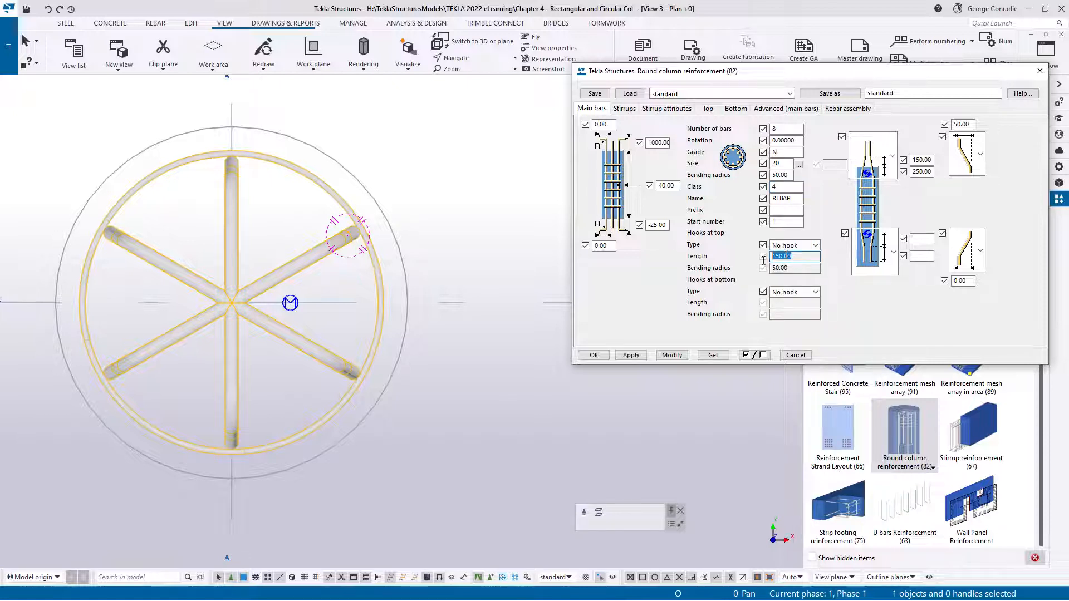
{"action": "left_click", "coordinate": [791, 246]}
{"action": "left_click", "coordinate": [790, 261]}
{"action": "key", "text": "Tab"}
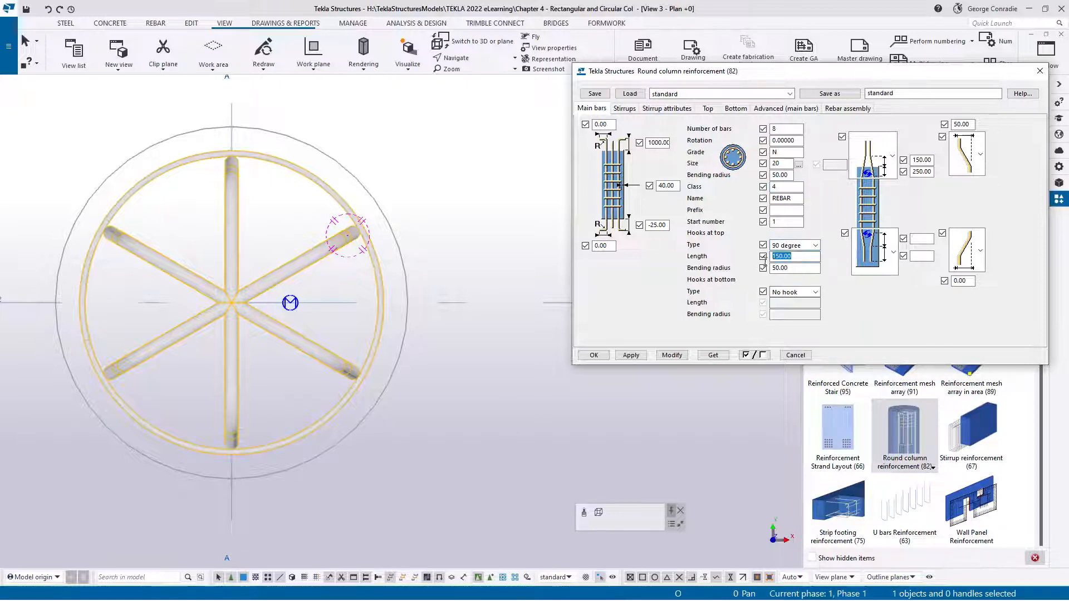
{"action": "key", "text": "Delete"}
{"action": "left_click_drag", "start_coordinate": [789, 268], "coordinate": [762, 267]}
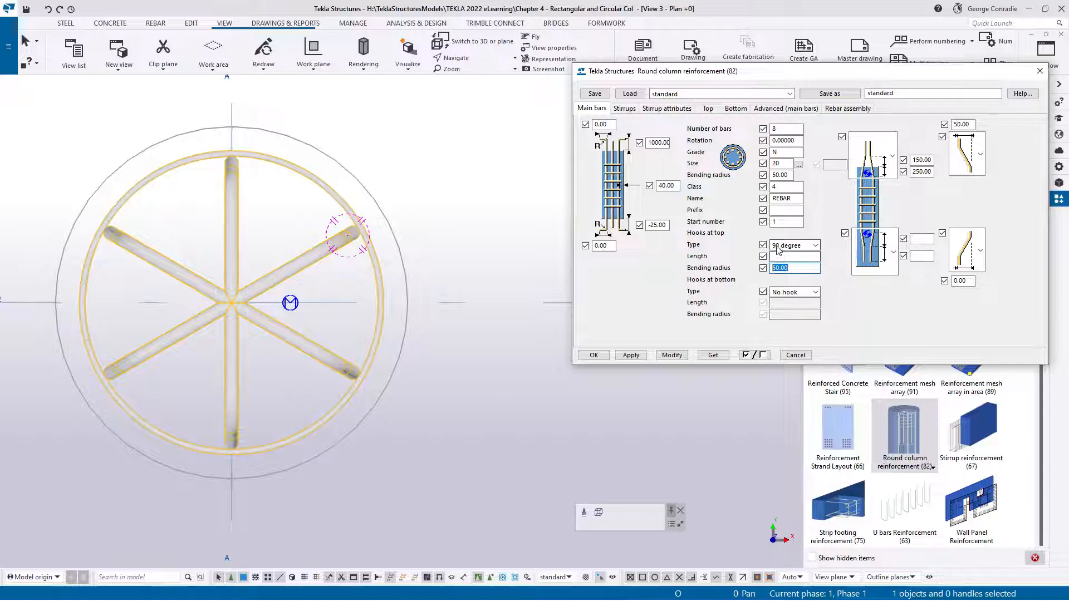
{"action": "key", "text": "Delete"}
{"action": "left_click", "coordinate": [791, 246]}
{"action": "left_click", "coordinate": [788, 253]}
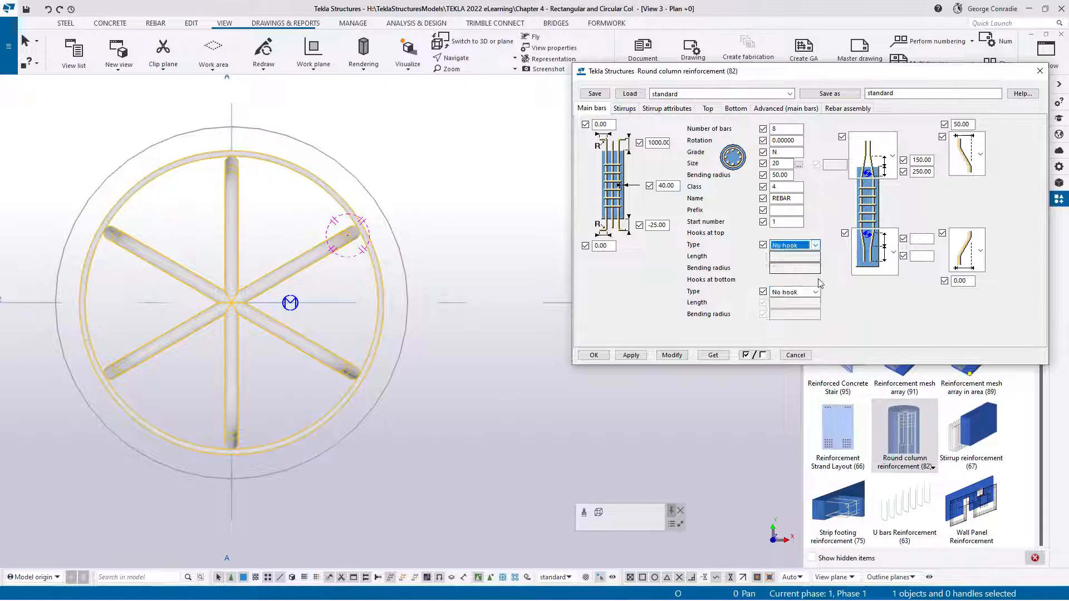
{"action": "left_click", "coordinate": [672, 356]}
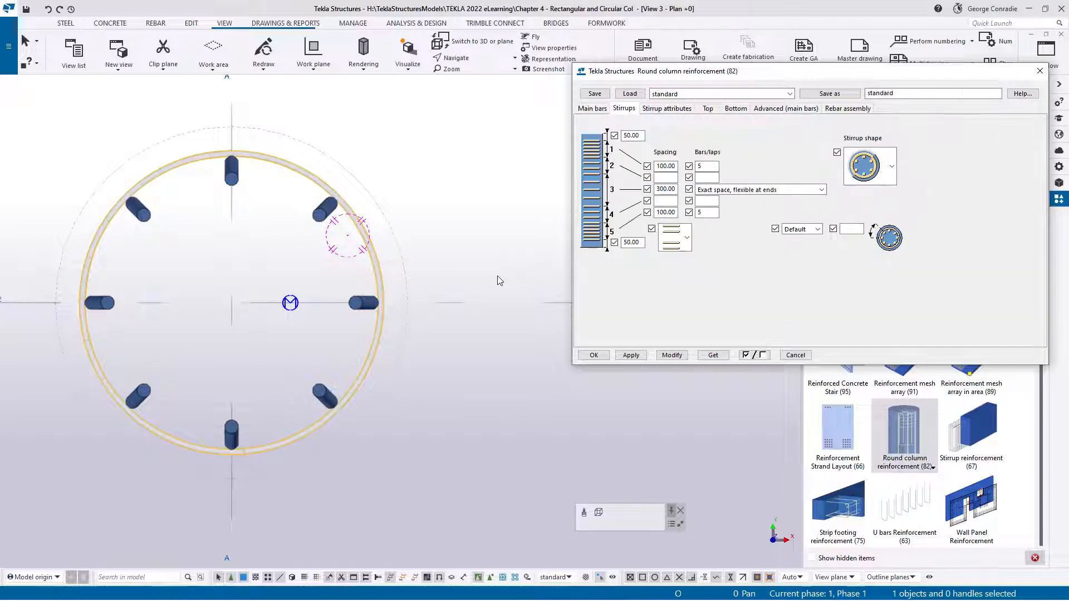
Switch to the Elevation Grid 2 view and select the column's reinforcement where its bars crank through the slab at +3000
{"action": "left_click", "coordinate": [591, 109]}
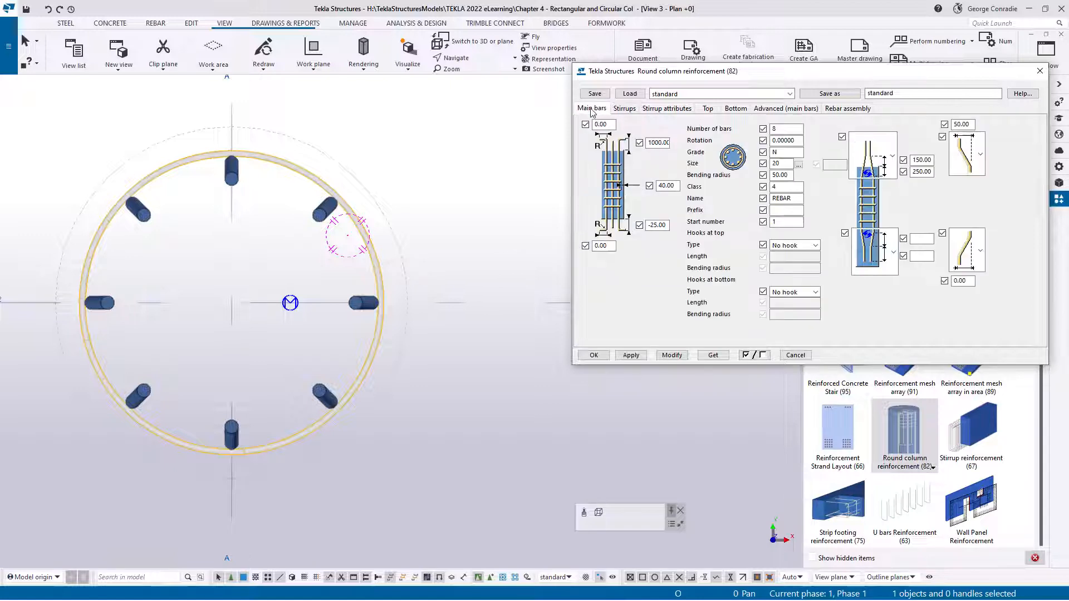
{"action": "left_click", "coordinate": [474, 183]}
{"action": "key", "text": "ctrl+Tab"}
{"action": "scroll", "coordinate": [436, 299], "scroll_direction": "up", "scroll_amount": 4}
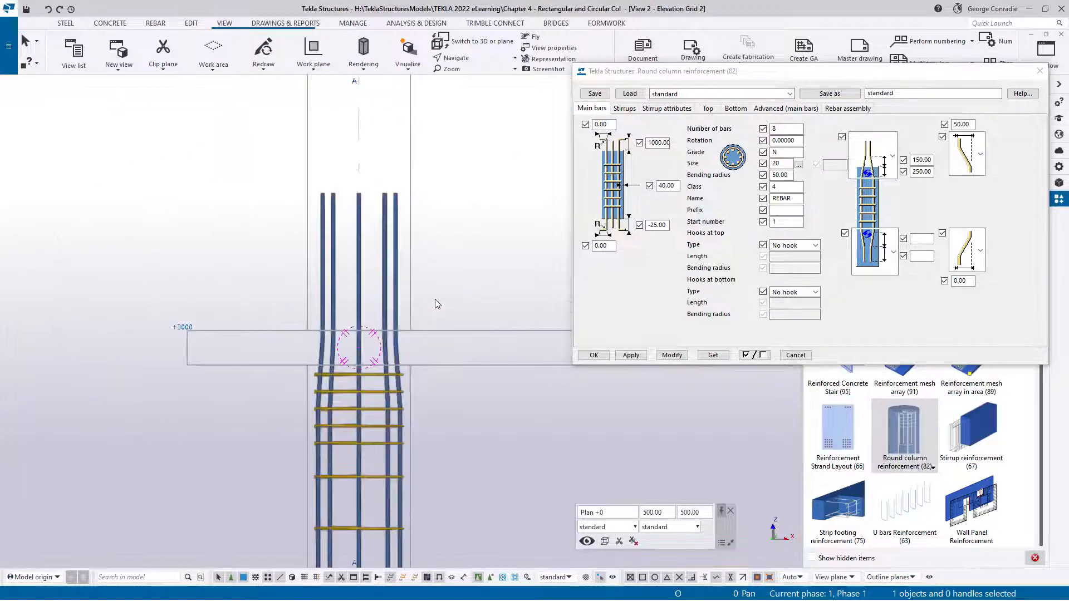
{"action": "left_click", "coordinate": [383, 299]}
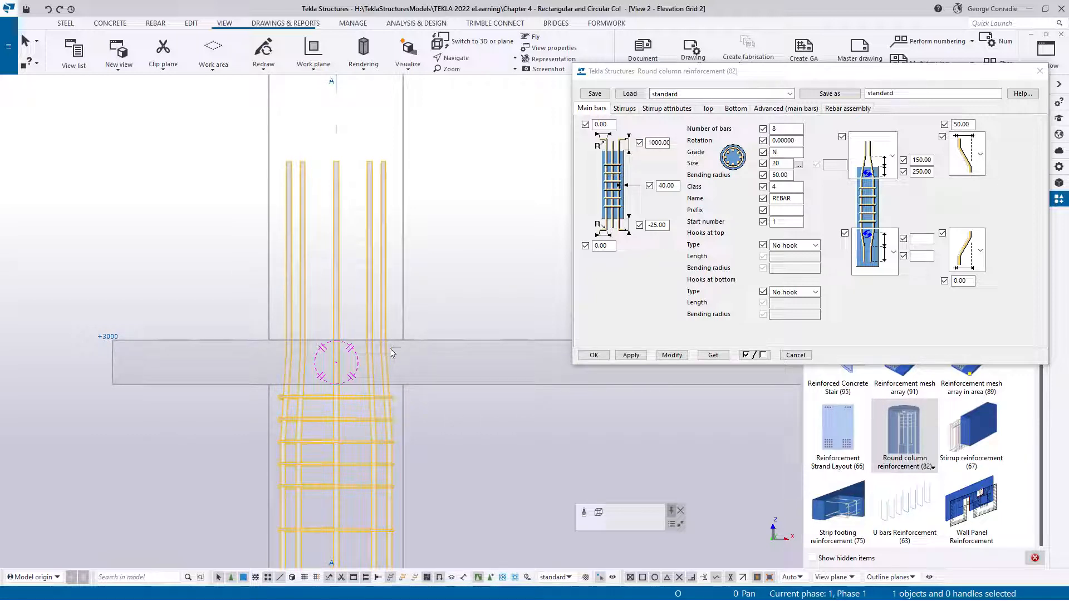
{"action": "scroll", "coordinate": [396, 385], "scroll_direction": "up", "scroll_amount": 3}
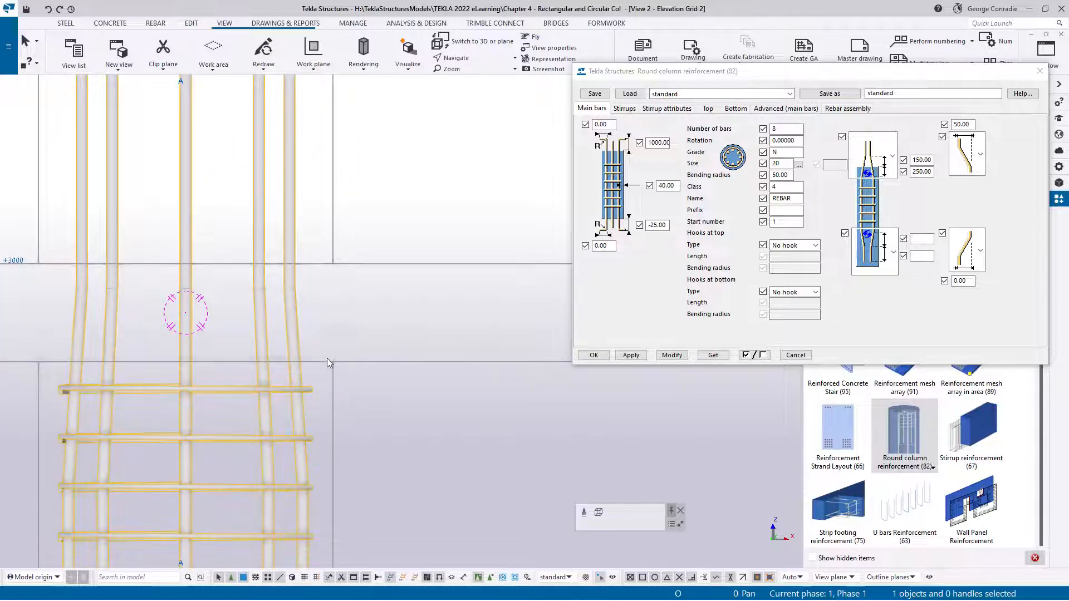
{"action": "scroll", "coordinate": [326, 358], "scroll_direction": "down", "scroll_amount": 3}
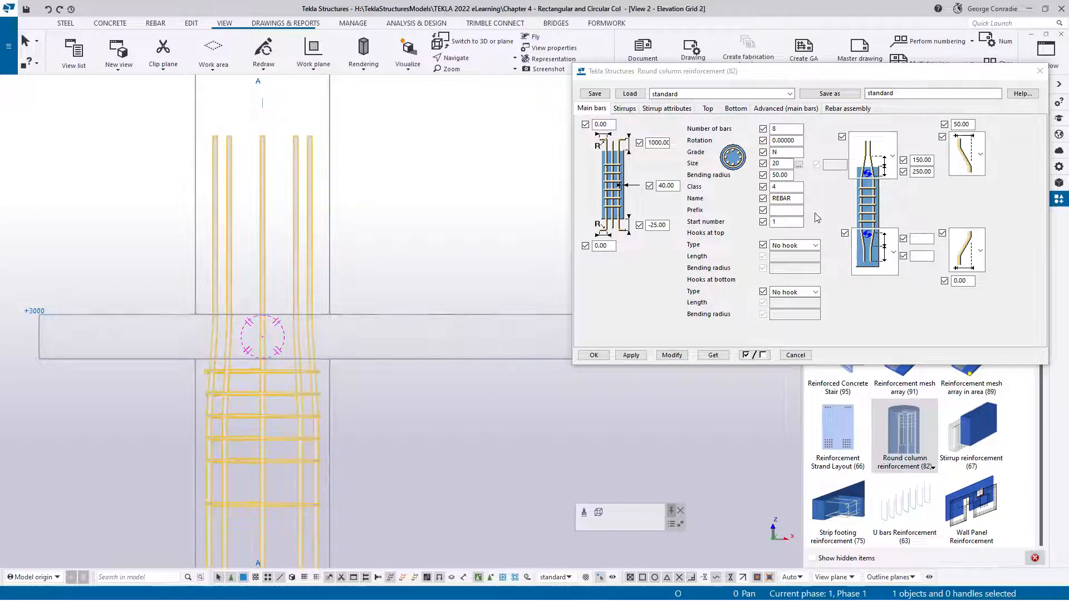
Set the top crank's vertical distances to 200 for the sloped part and 0 below it, and modify the reinforcement
{"action": "double_click", "coordinate": [915, 172]}
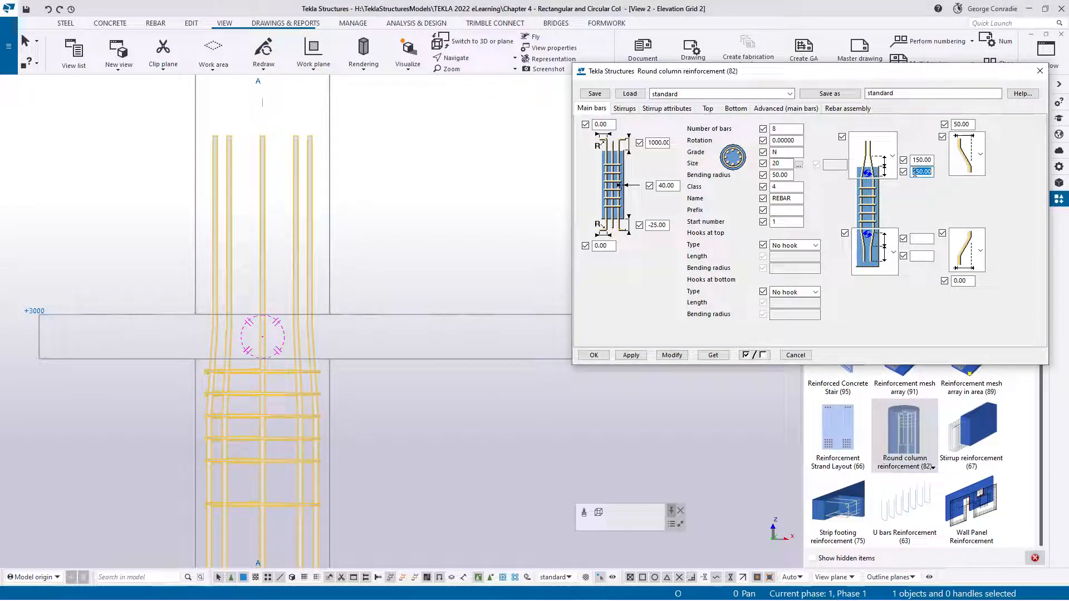
{"action": "type", "text": "0"}
{"action": "double_click", "coordinate": [916, 160]}
{"action": "type", "text": "200"}
{"action": "left_click", "coordinate": [672, 355]}
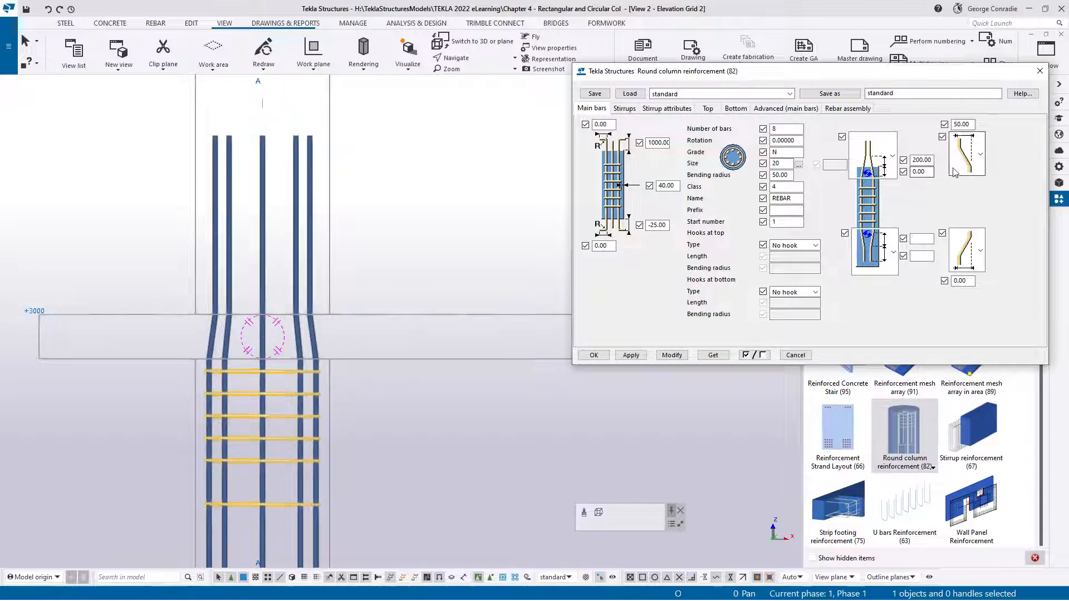
Pick the third offset definition for the top crank, set its offset to 46, and modify the reinforcement
{"action": "left_click", "coordinate": [981, 155]}
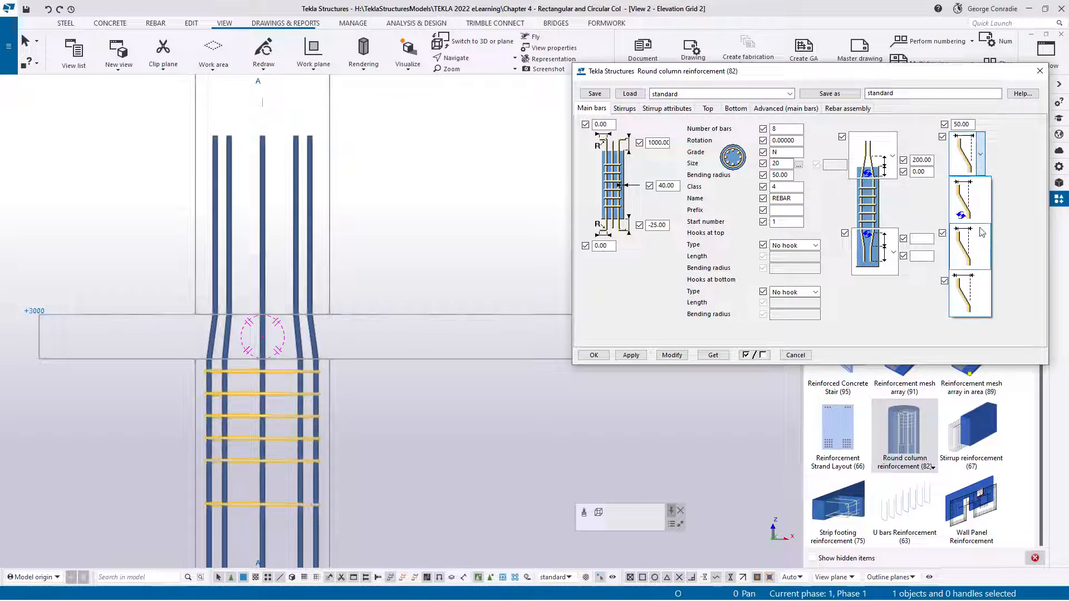
{"action": "left_click", "coordinate": [968, 292]}
{"action": "double_click", "coordinate": [961, 124]}
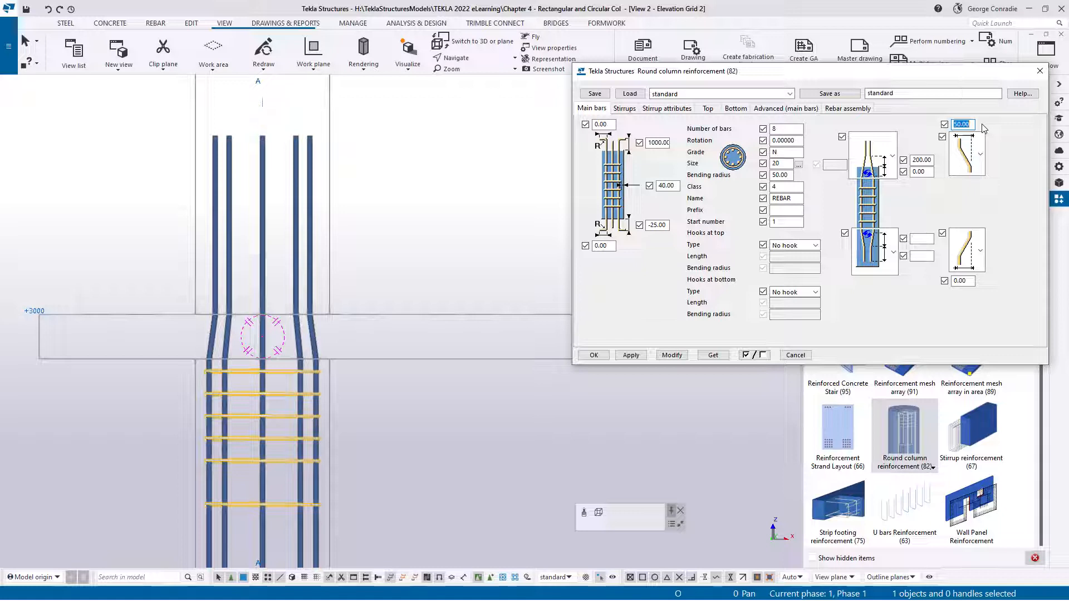
{"action": "type", "text": "46"}
{"action": "left_click", "coordinate": [677, 356]}
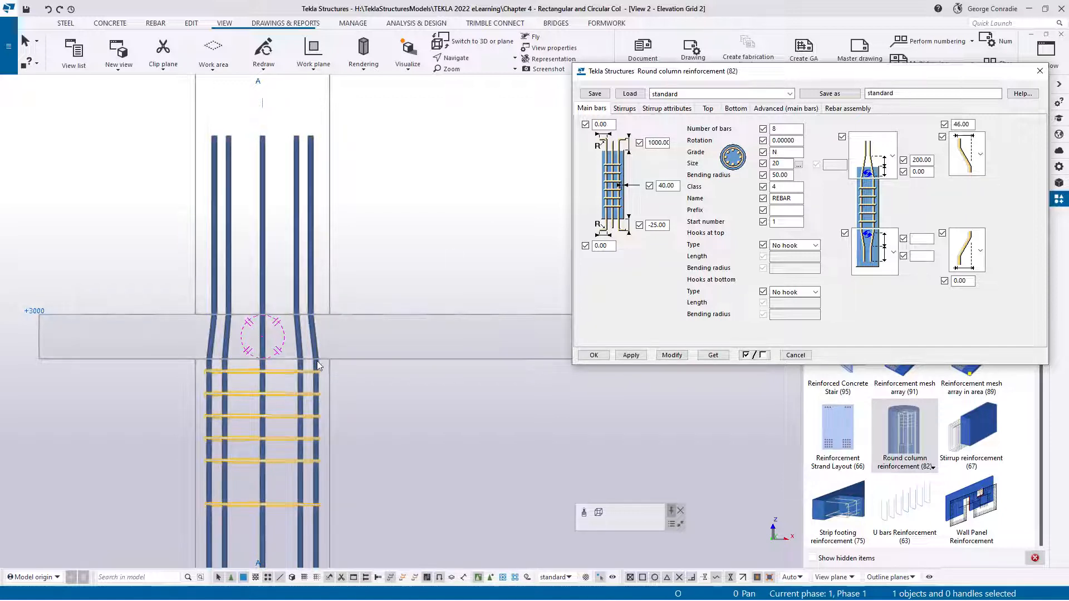
Measure the distance from the slab's underside at the column edge to the top end of the outermost main bar
{"action": "left_click", "coordinate": [357, 378]}
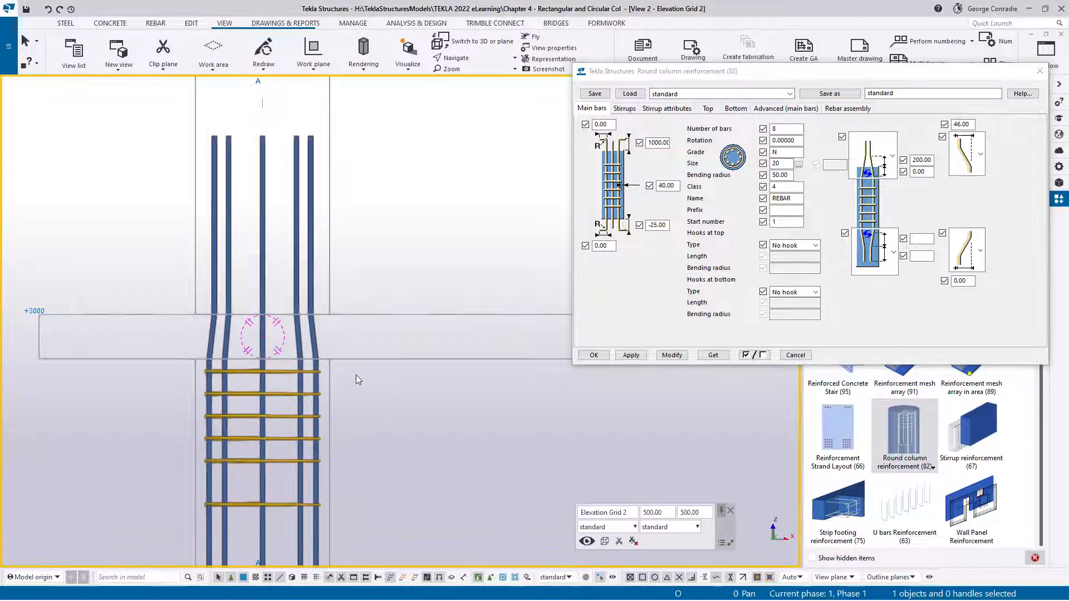
{"action": "key", "text": "f"}
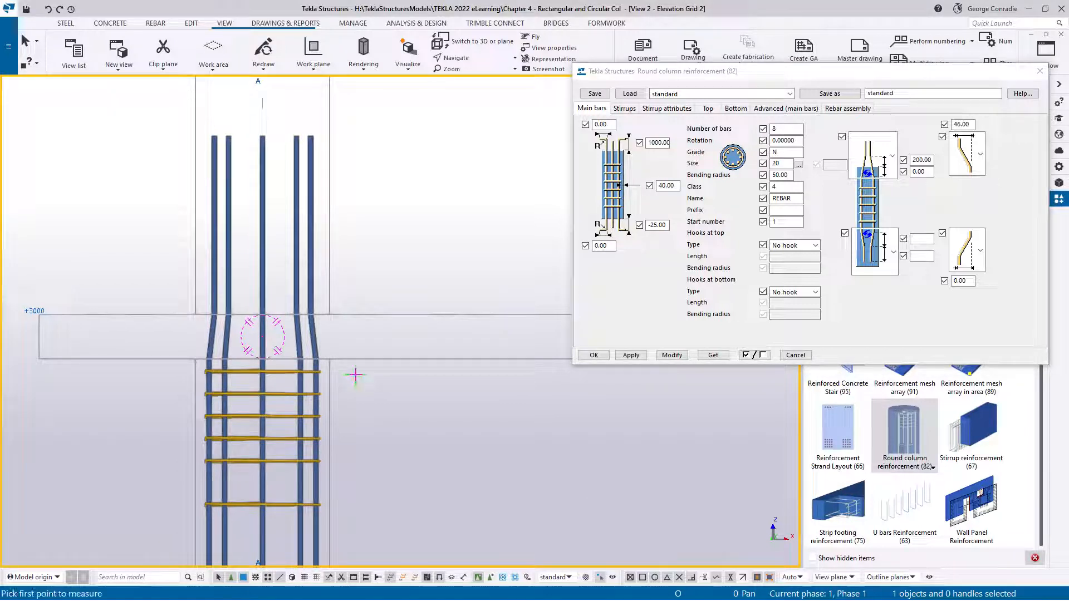
{"action": "left_click", "coordinate": [329, 360]}
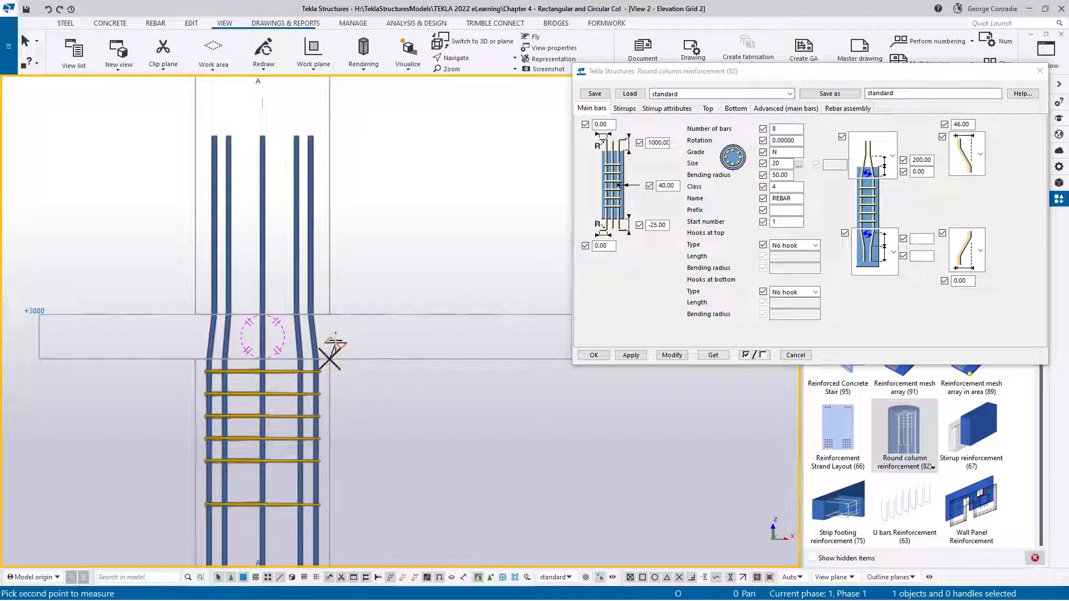
{"action": "left_click", "coordinate": [311, 135]}
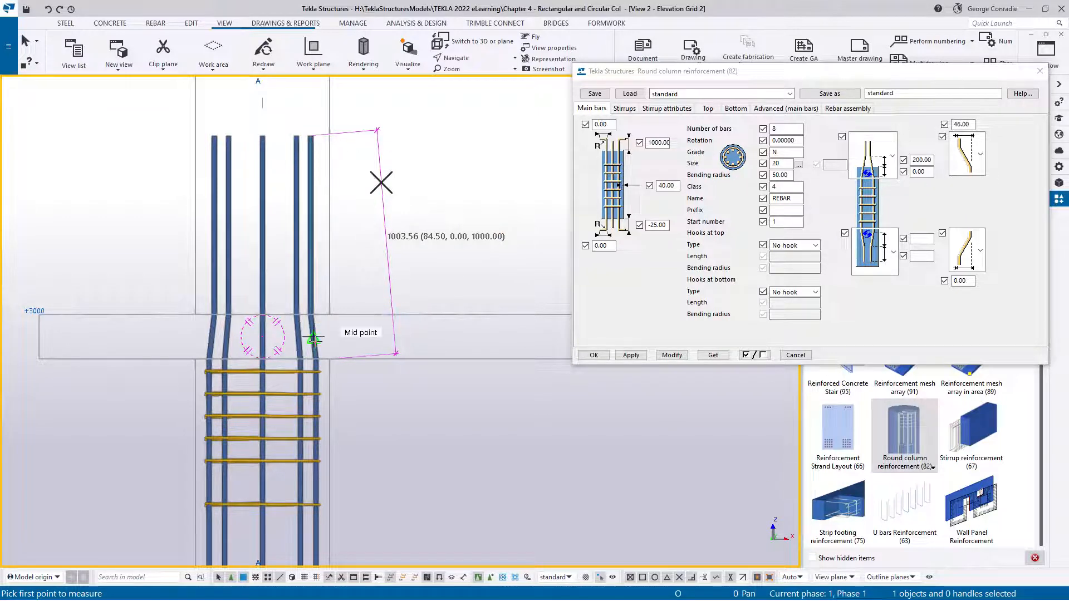
{"action": "right_click", "coordinate": [454, 371]}
{"action": "left_click", "coordinate": [461, 376]}
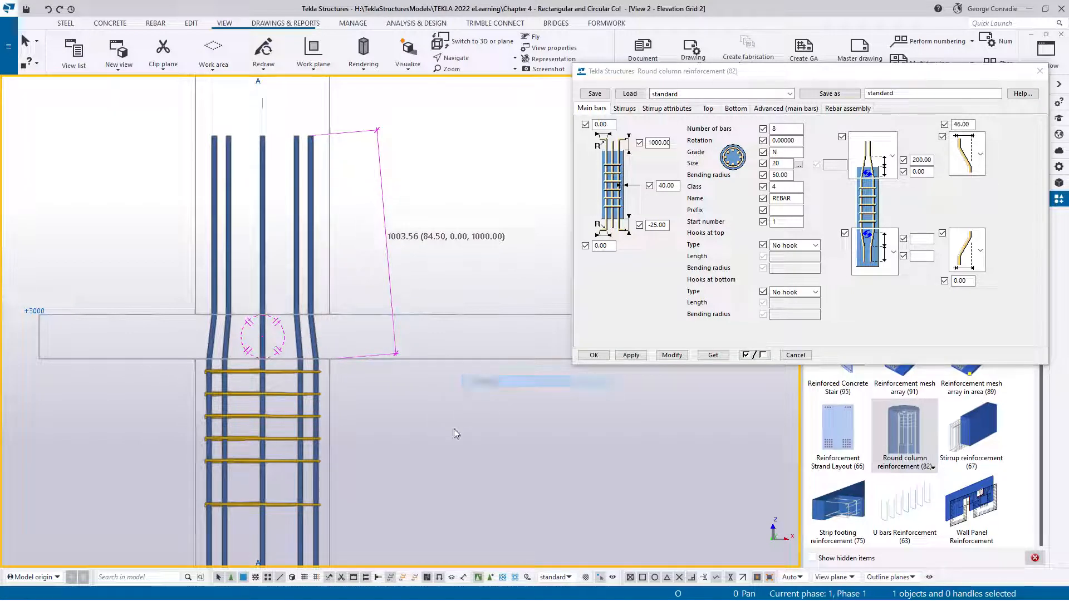
Set the main bars' extension above the lower column to 1200 and modify the reinforcement
{"action": "left_click", "coordinate": [306, 416]}
{"action": "double_click", "coordinate": [657, 142]}
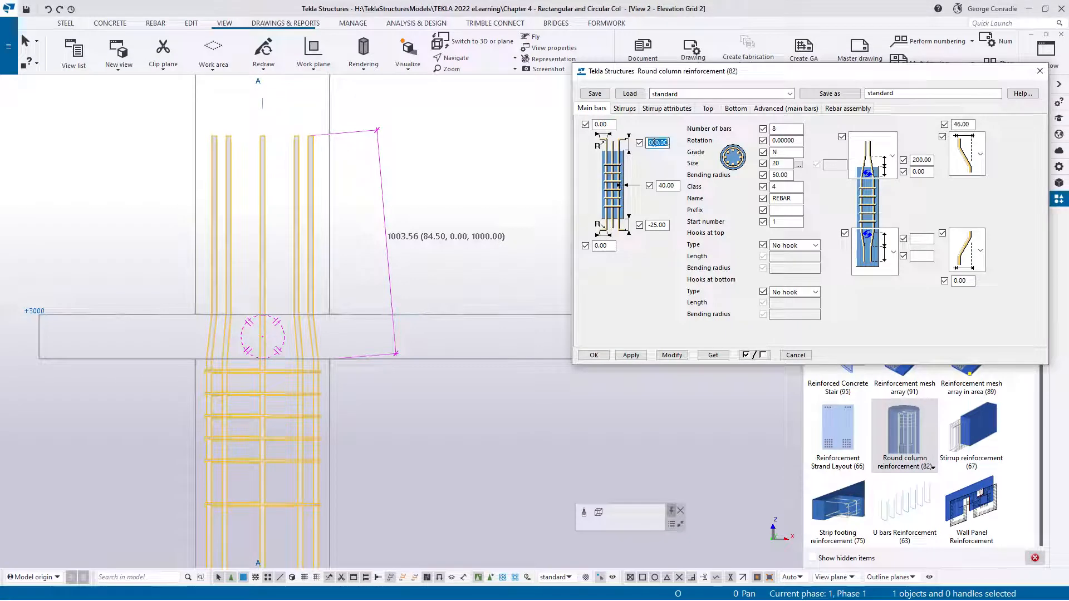
{"action": "type", "text": "1200"}
{"action": "left_click", "coordinate": [672, 355]}
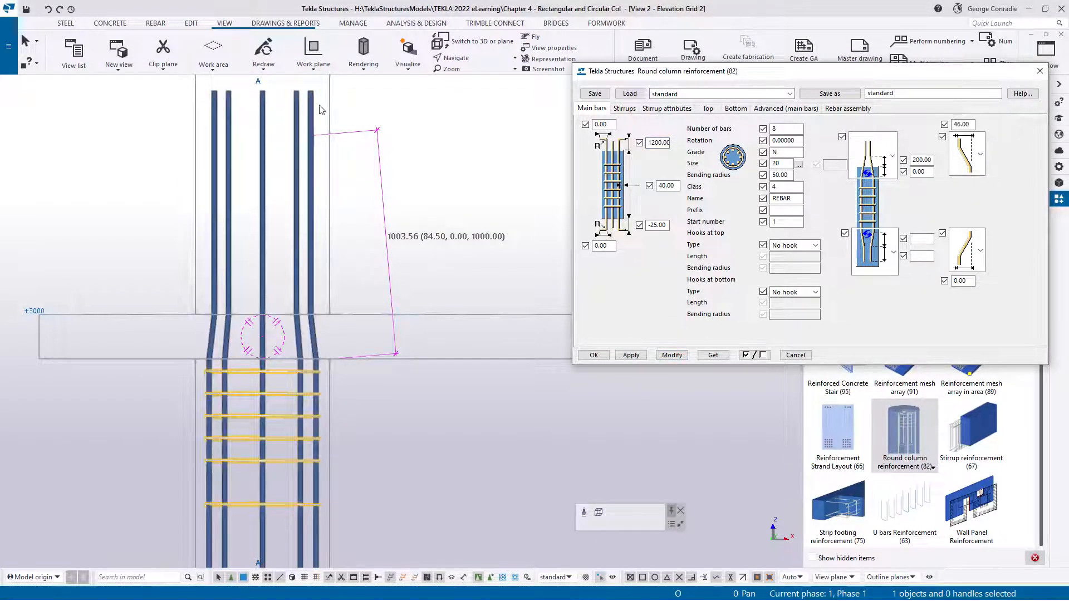
Measure the distance from the slab's top surface to the top end of the outermost main bar
{"action": "left_click", "coordinate": [359, 270]}
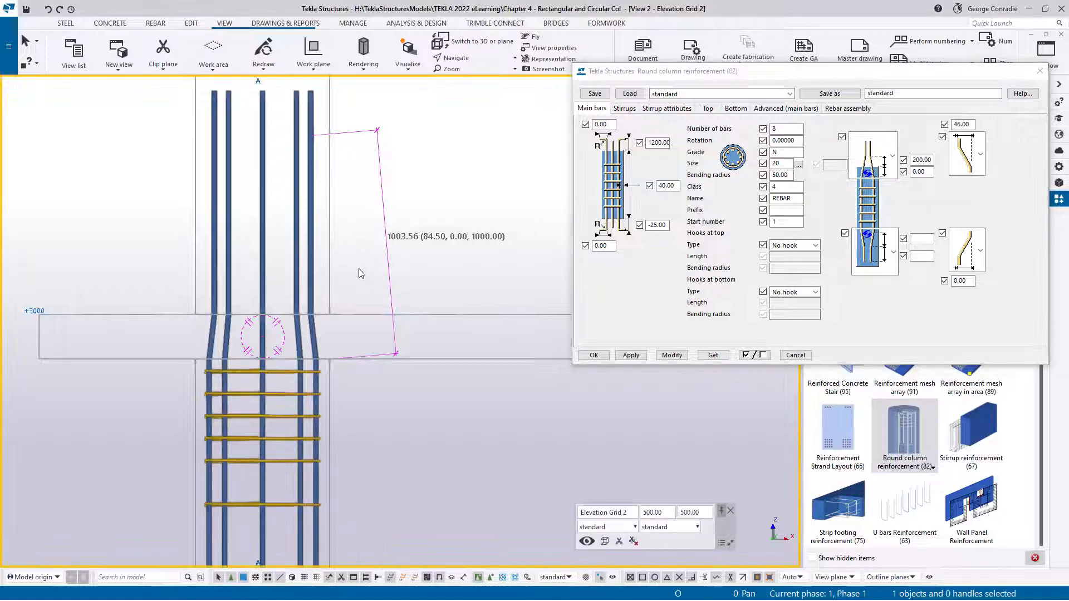
{"action": "key", "text": "f"}
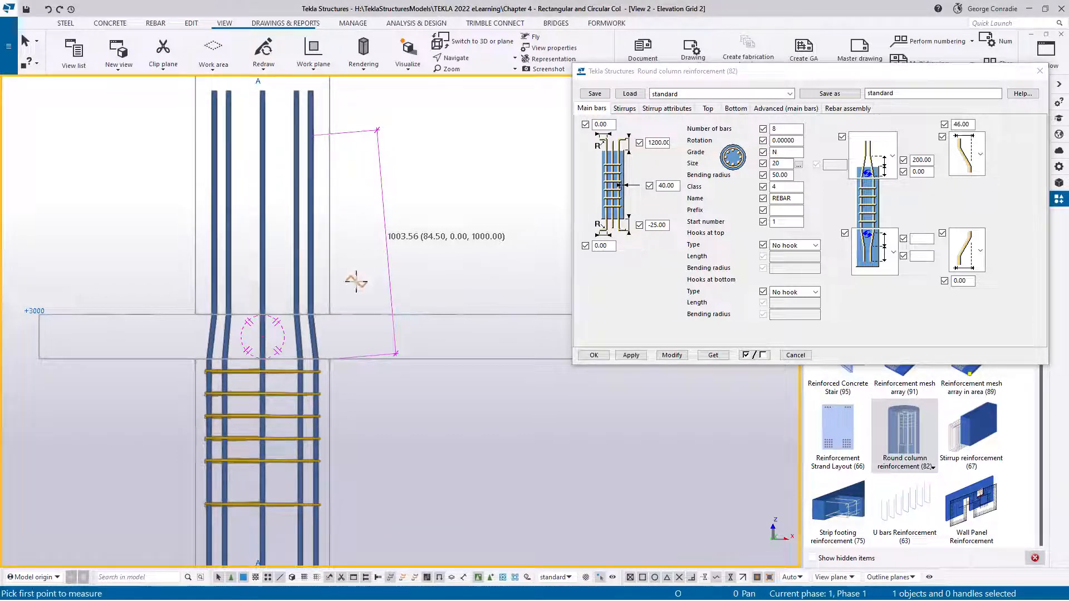
{"action": "left_click", "coordinate": [317, 312]}
{"action": "left_click", "coordinate": [310, 90]}
{"action": "left_click", "coordinate": [406, 114]}
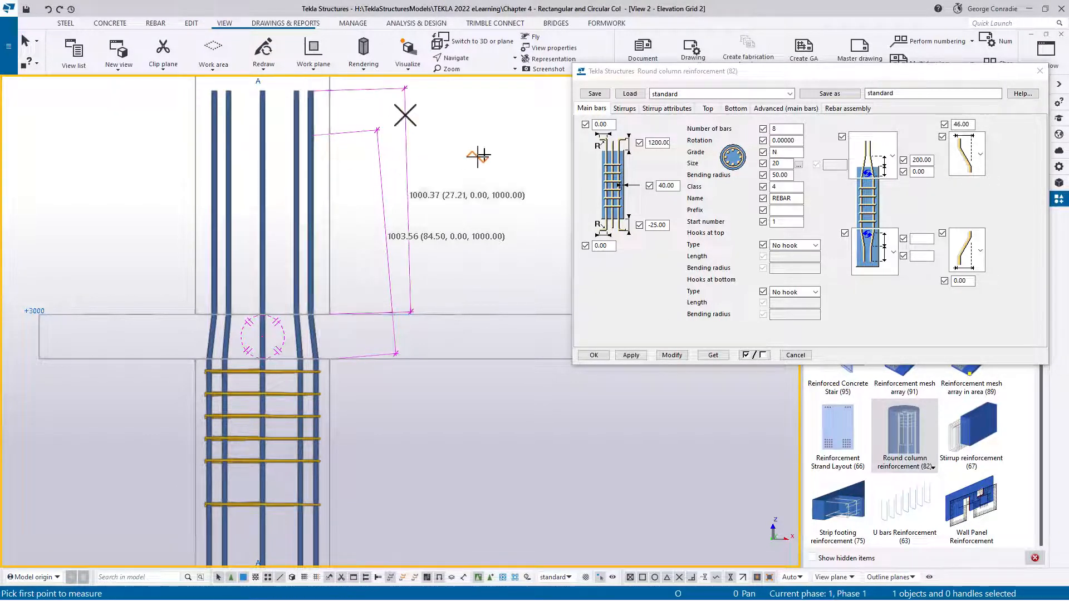
{"action": "right_click", "coordinate": [525, 226]}
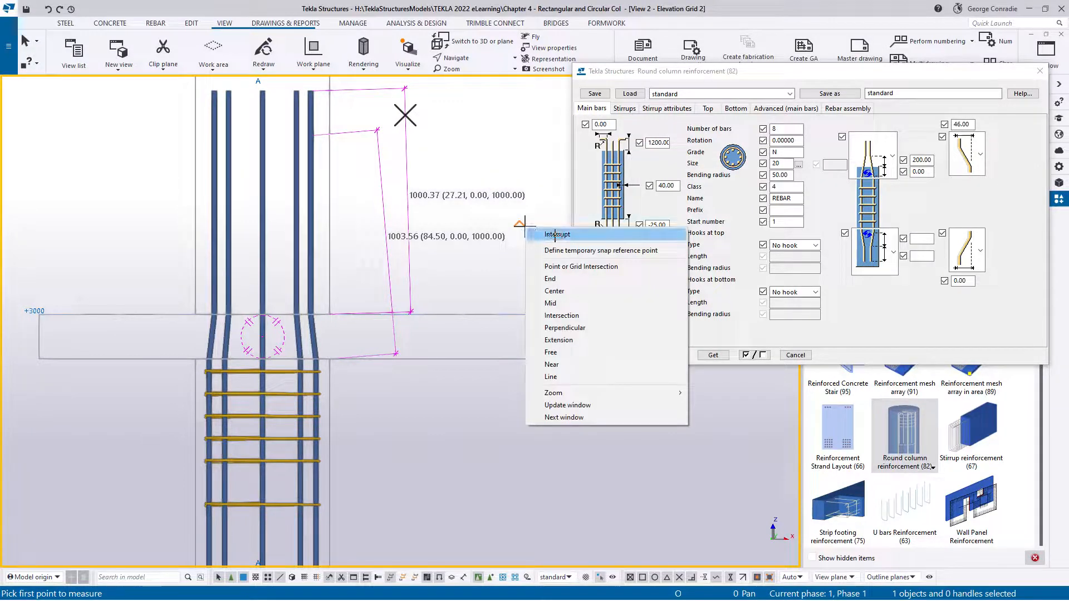
{"action": "left_click", "coordinate": [551, 235]}
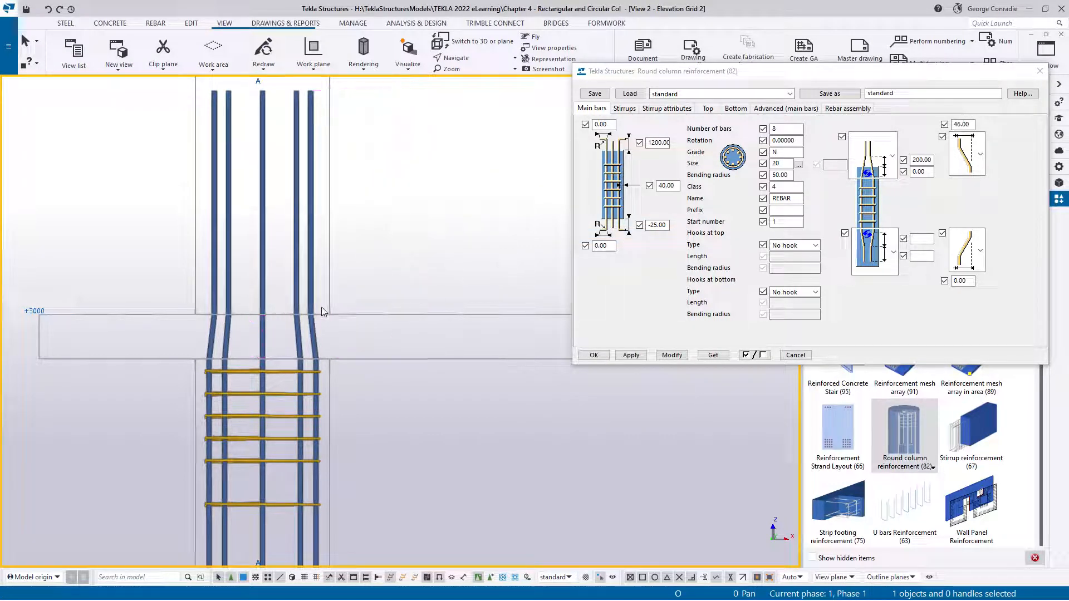
Set the main bars' side cover to 25 for the lower round column's reinforcement and modify it
{"action": "left_click", "coordinate": [311, 286]}
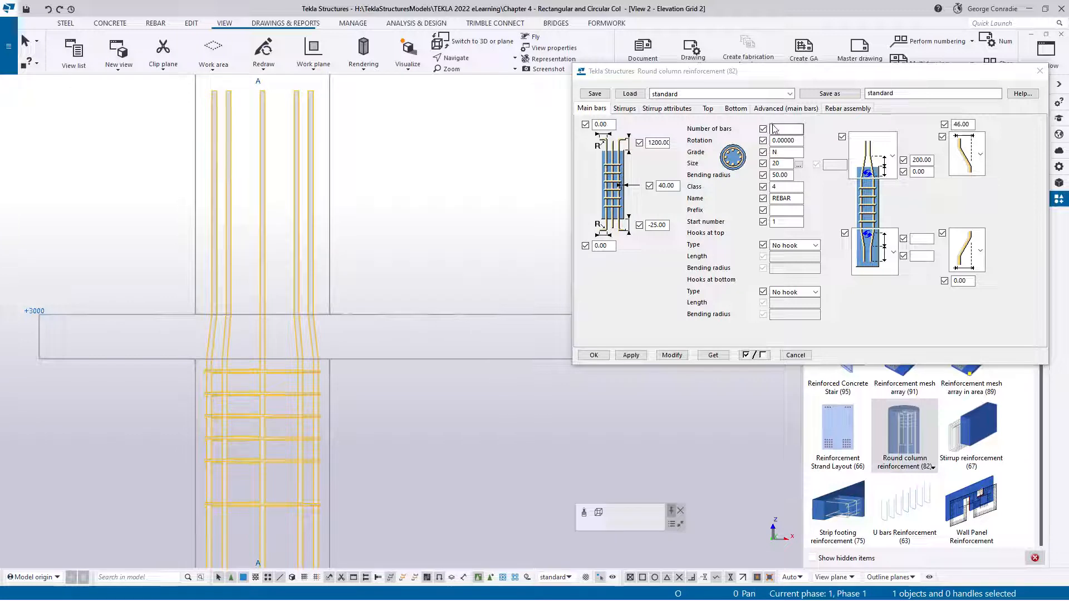
{"action": "scroll", "coordinate": [367, 277], "scroll_direction": "down", "scroll_amount": 3}
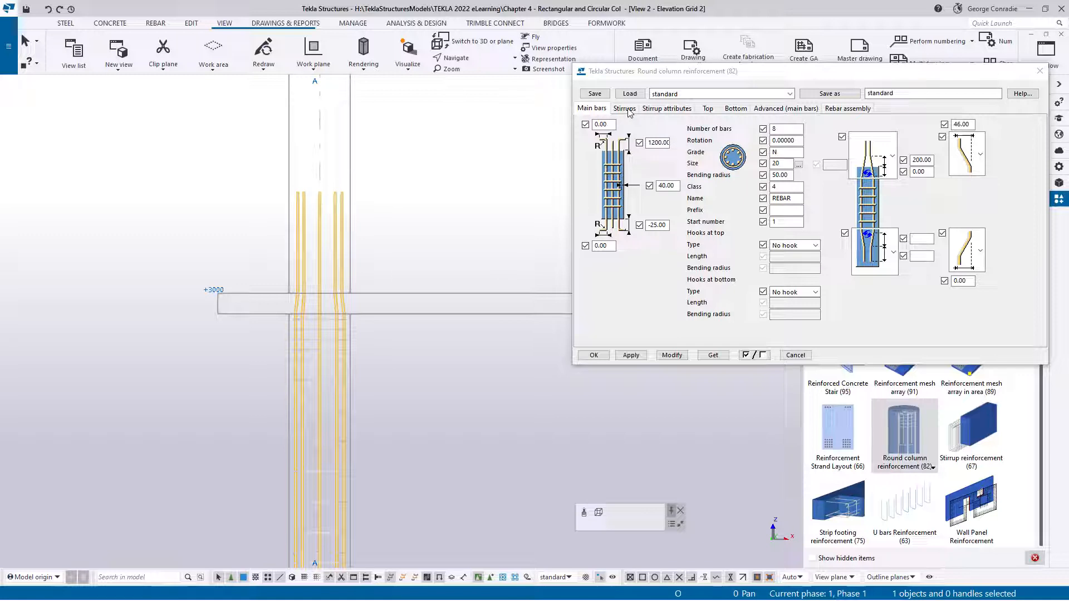
{"action": "double_click", "coordinate": [662, 186]}
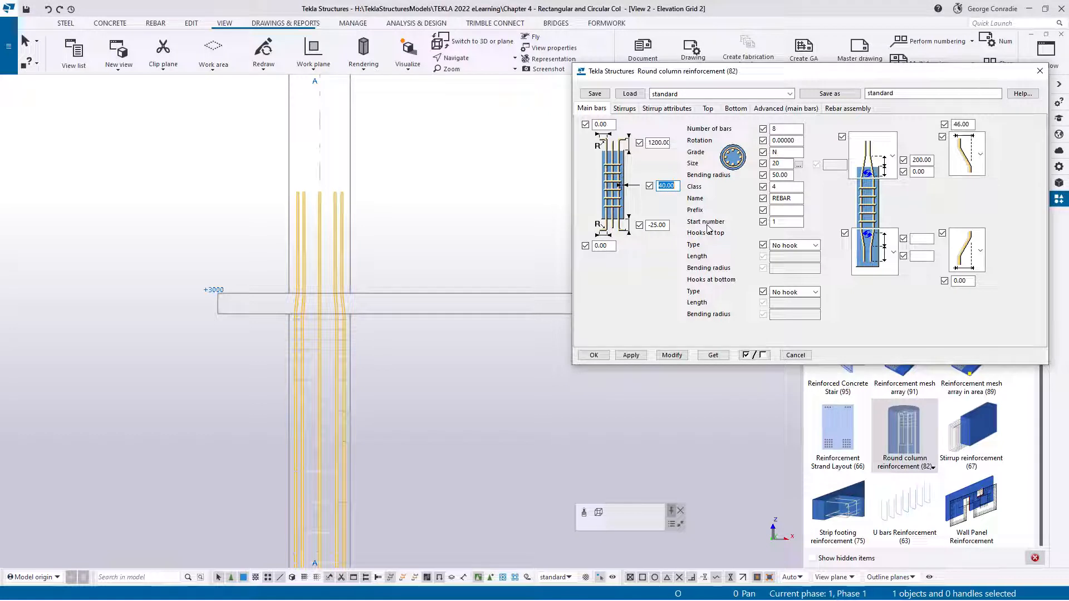
{"action": "type", "text": "25"}
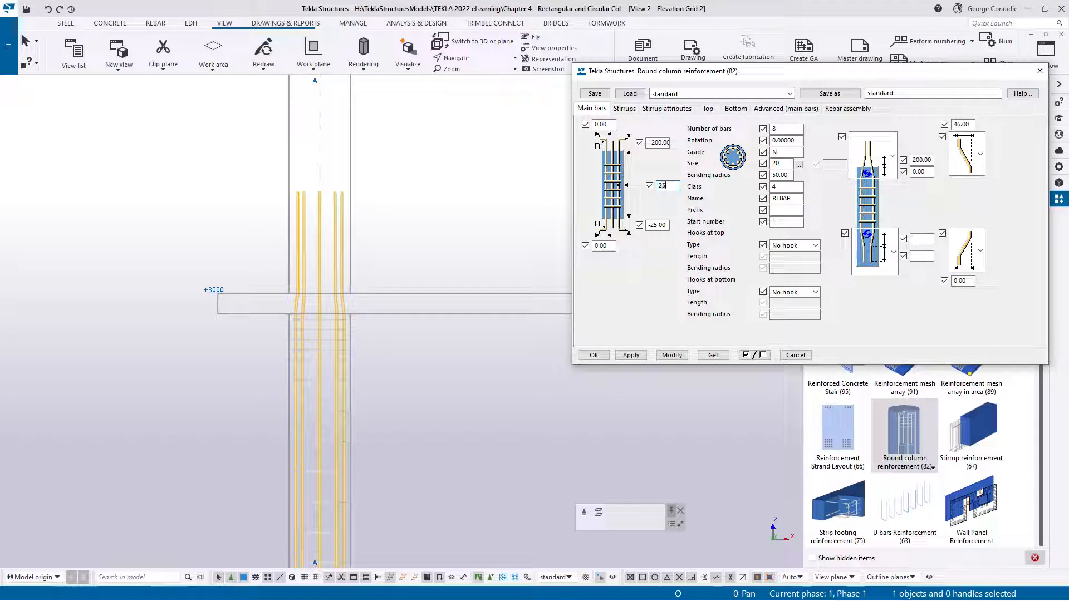
{"action": "left_click", "coordinate": [672, 355]}
Set the main bars' extension at the column's lower end to -50 and modify the reinforcement
{"action": "left_click", "coordinate": [658, 225]}
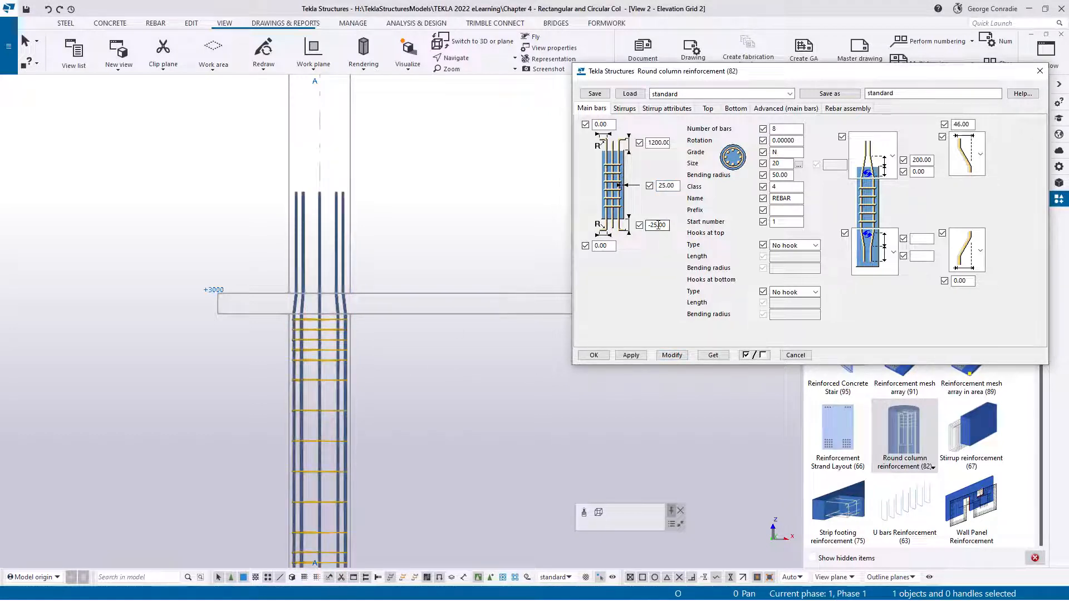
{"action": "middle_click_drag", "start_coordinate": [422, 396], "coordinate": [434, 203]}
{"action": "scroll", "coordinate": [337, 378], "scroll_direction": "up", "scroll_amount": 8}
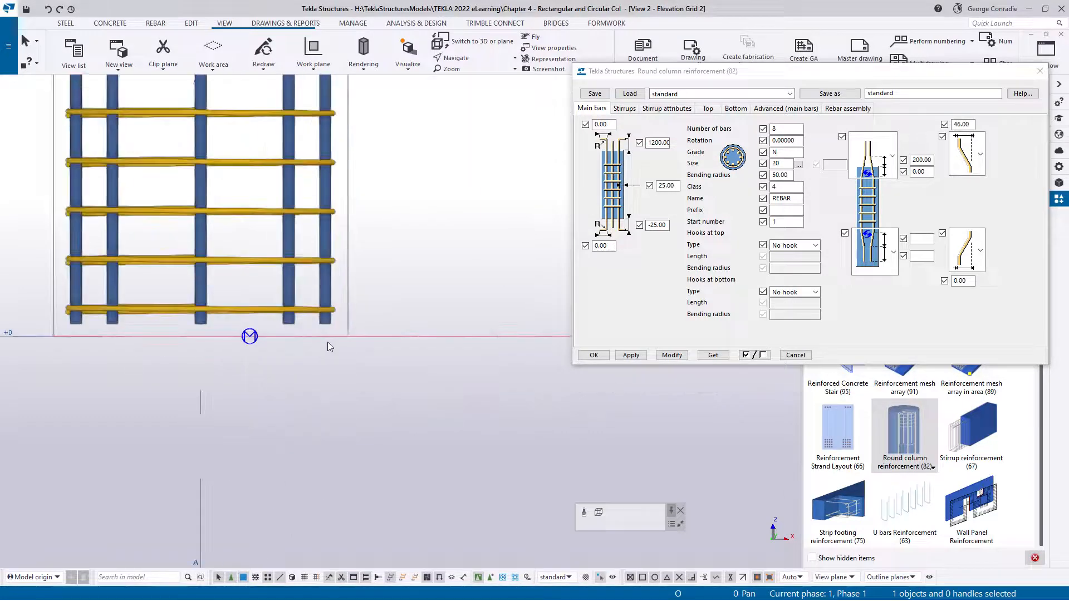
{"action": "left_click", "coordinate": [325, 326]}
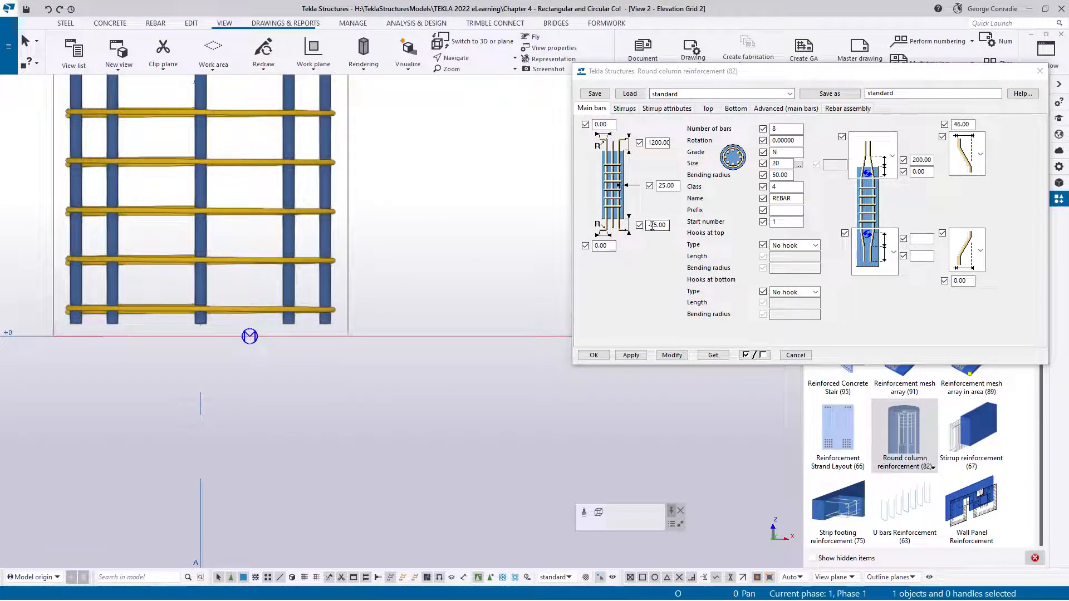
{"action": "left_click", "coordinate": [654, 225]}
{"action": "double_click", "coordinate": [654, 225]}
{"action": "type", "text": "-50"}
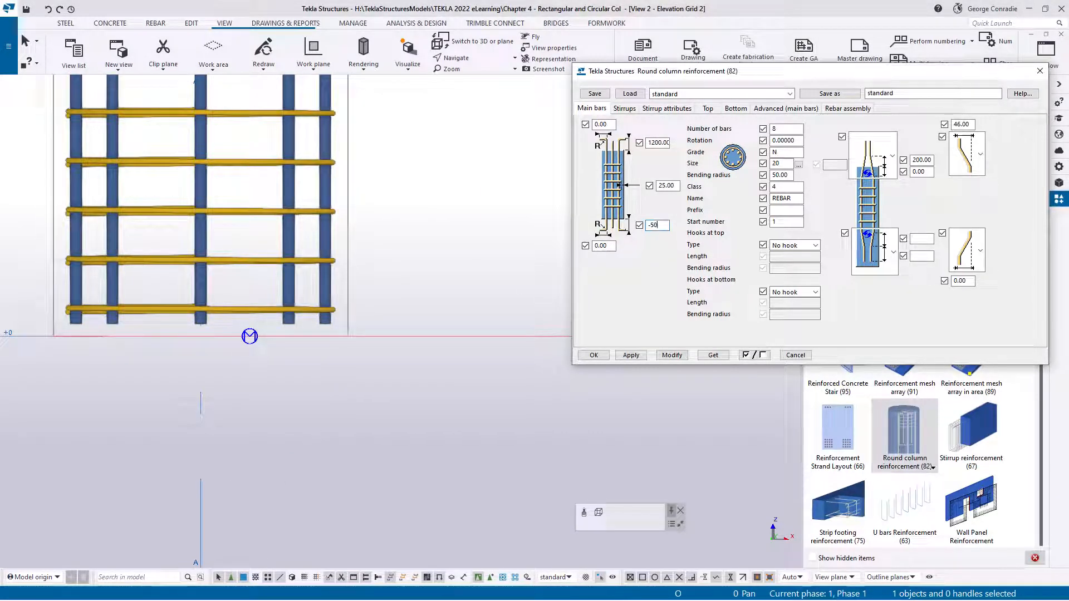
{"action": "left_click", "coordinate": [671, 356]}
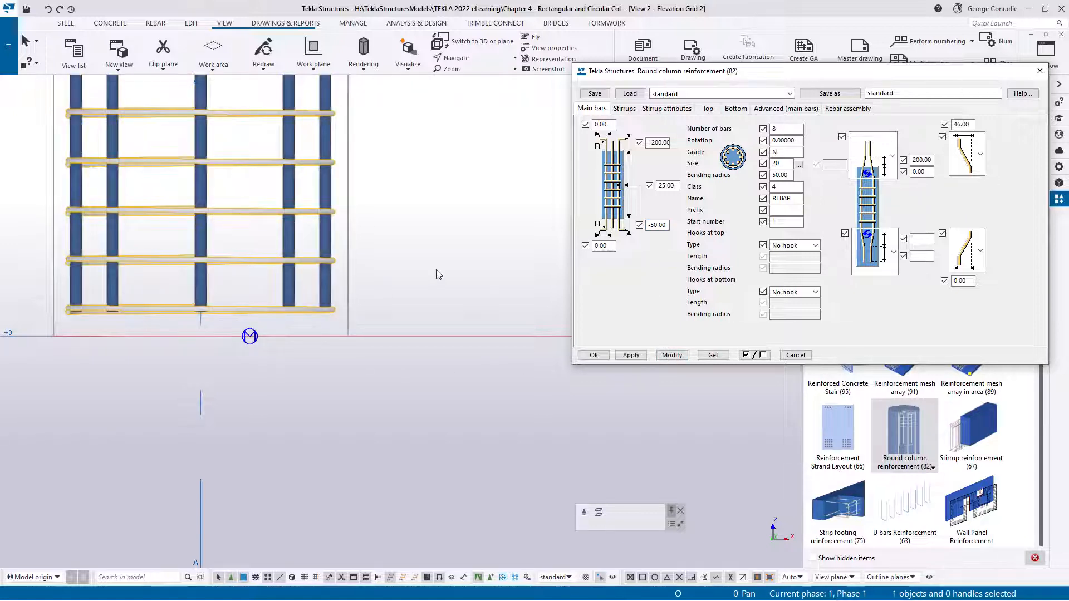
Change the column's stirrup type to one continuous spiral, the third option, and modify the reinforcement
{"action": "scroll", "coordinate": [429, 330], "scroll_direction": "down", "scroll_amount": 5}
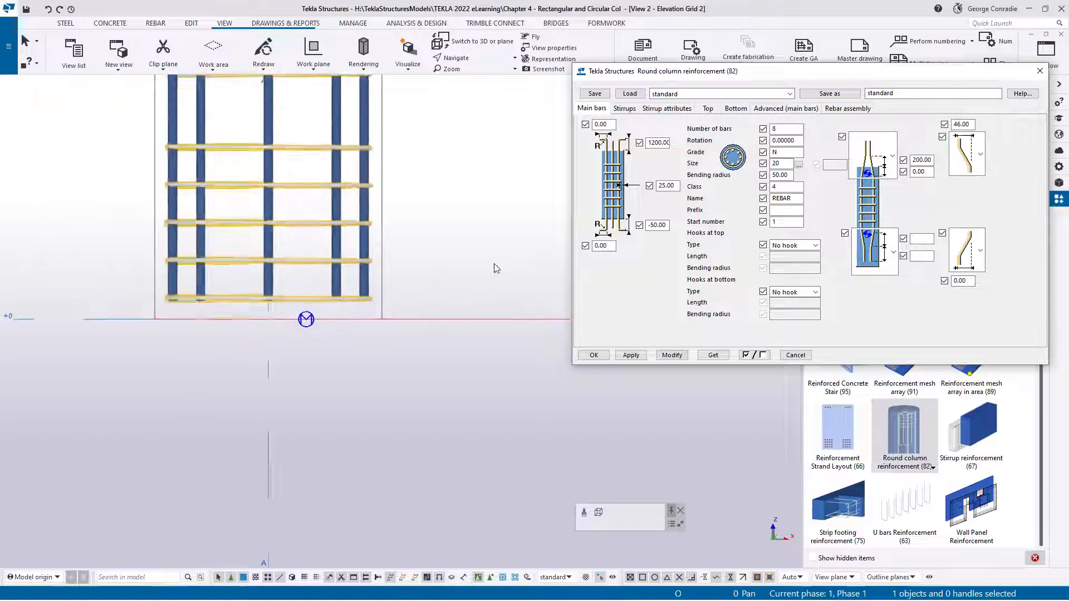
{"action": "middle_click_drag", "start_coordinate": [438, 293], "coordinate": [394, 350]}
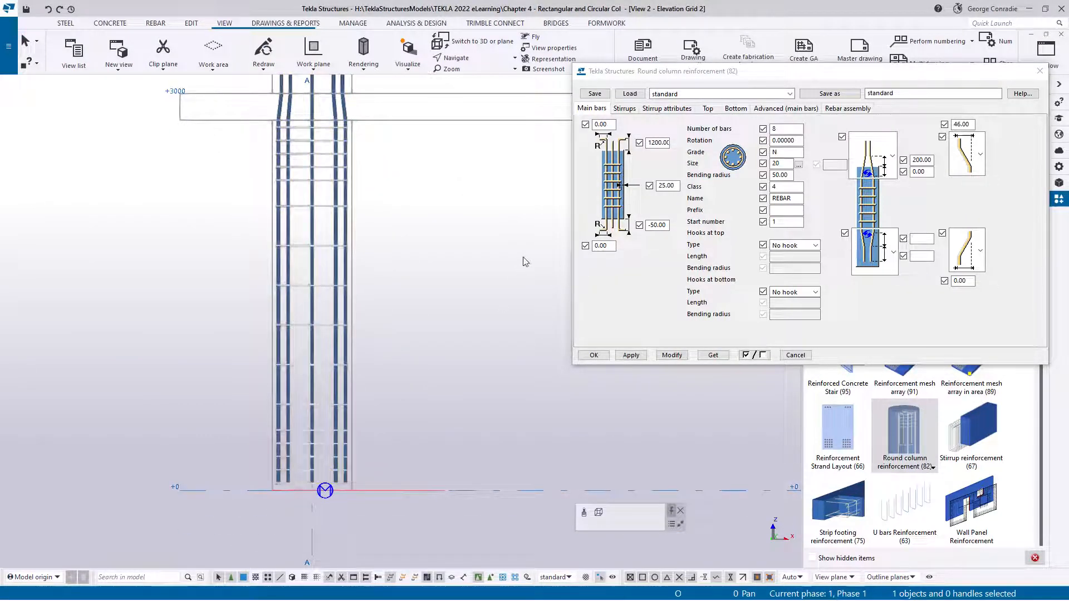
{"action": "left_click", "coordinate": [625, 108]}
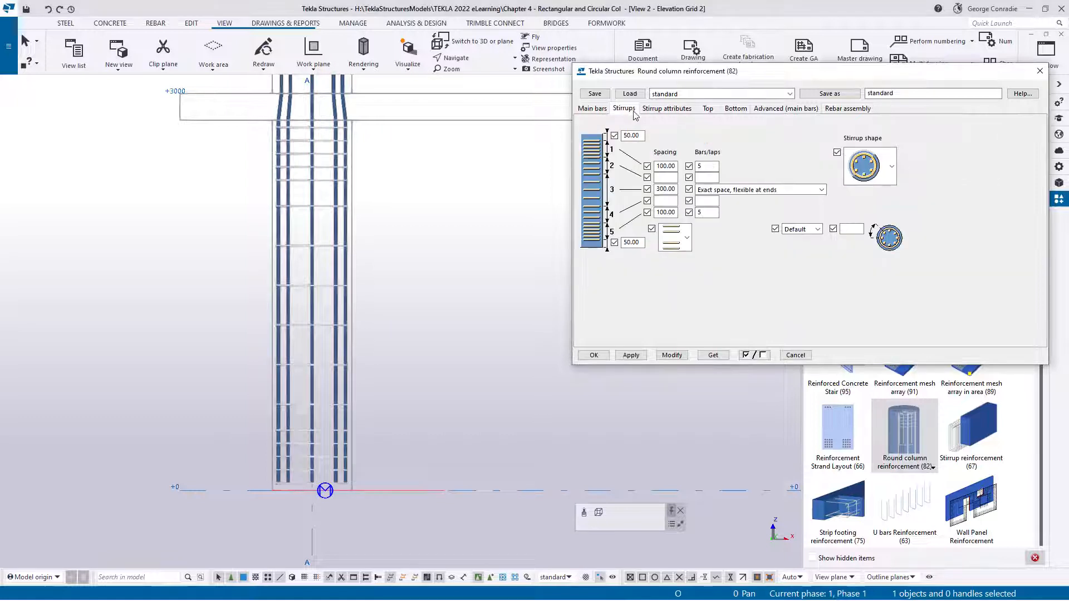
{"action": "left_click", "coordinate": [687, 238]}
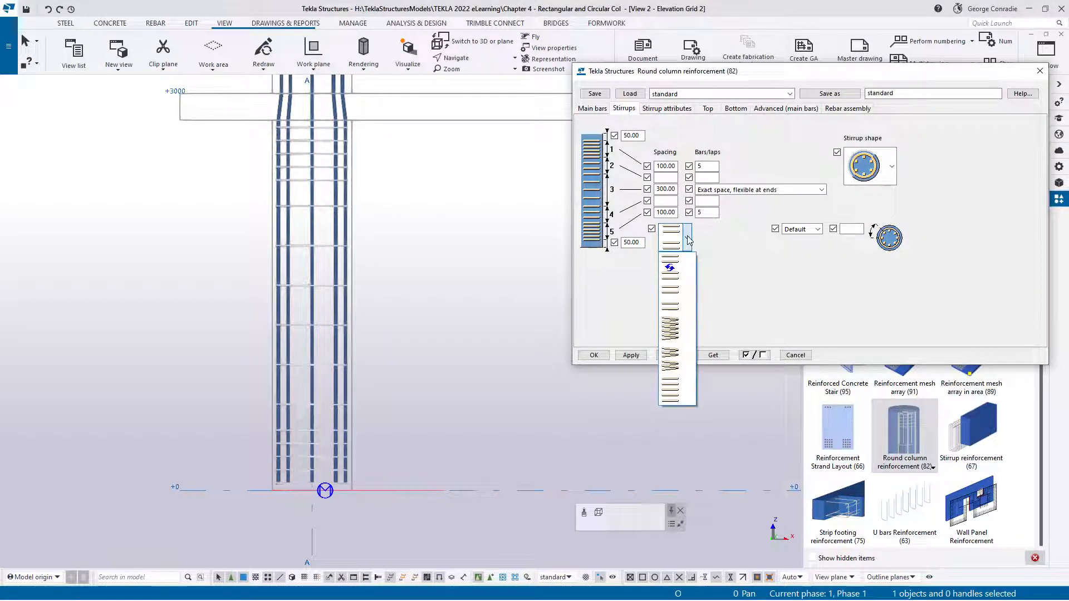
{"action": "left_click", "coordinate": [673, 330]}
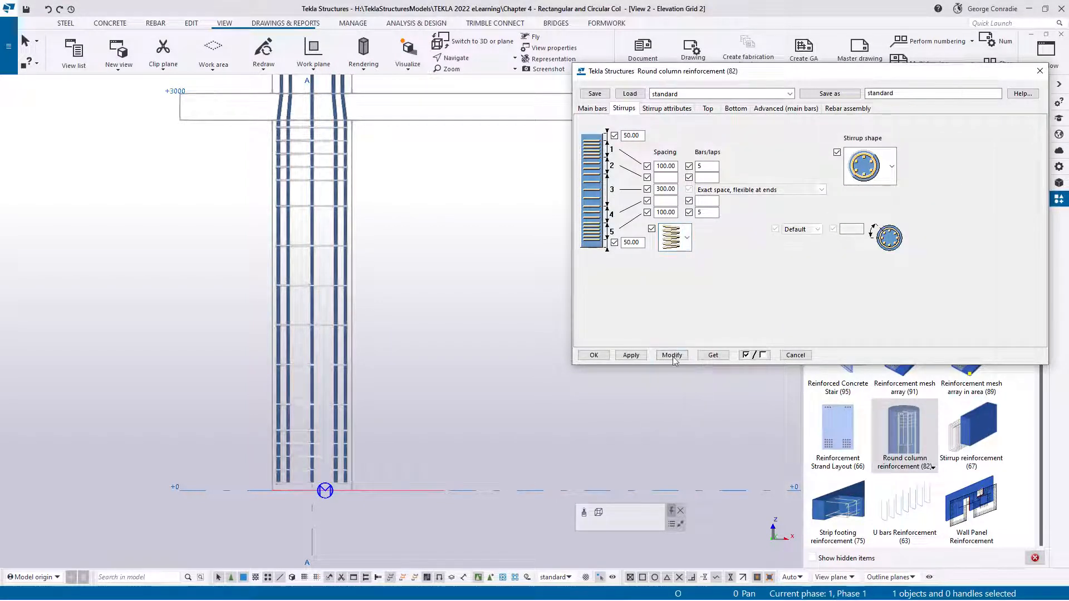
{"action": "left_click", "coordinate": [673, 357]}
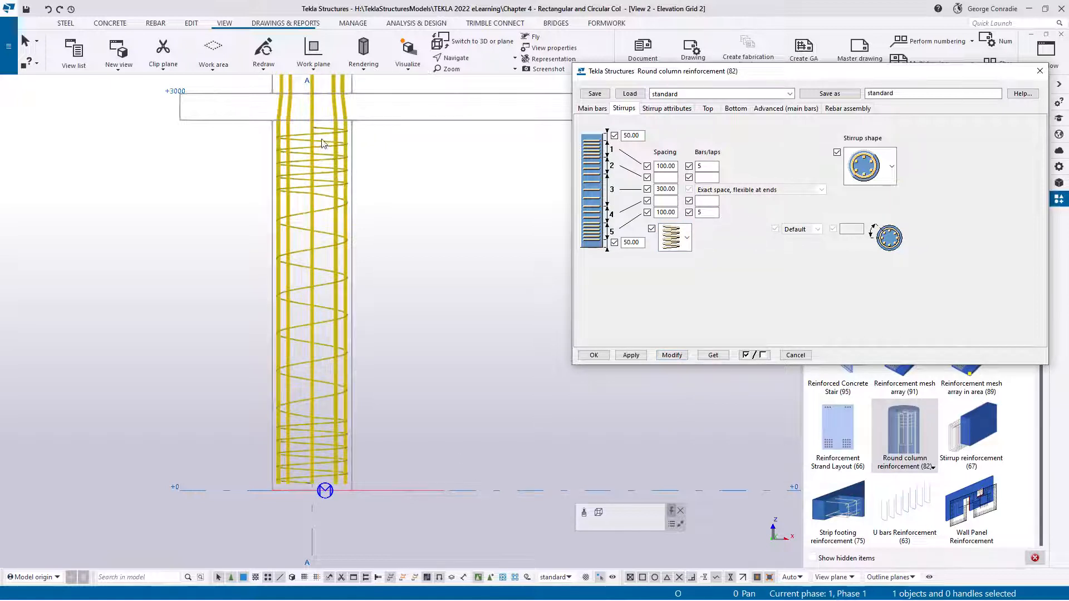
Change the stirrup type to separate spirals per zone, the fourth option, and inspect where the spirals meet in 3D
{"action": "left_click", "coordinate": [688, 234]}
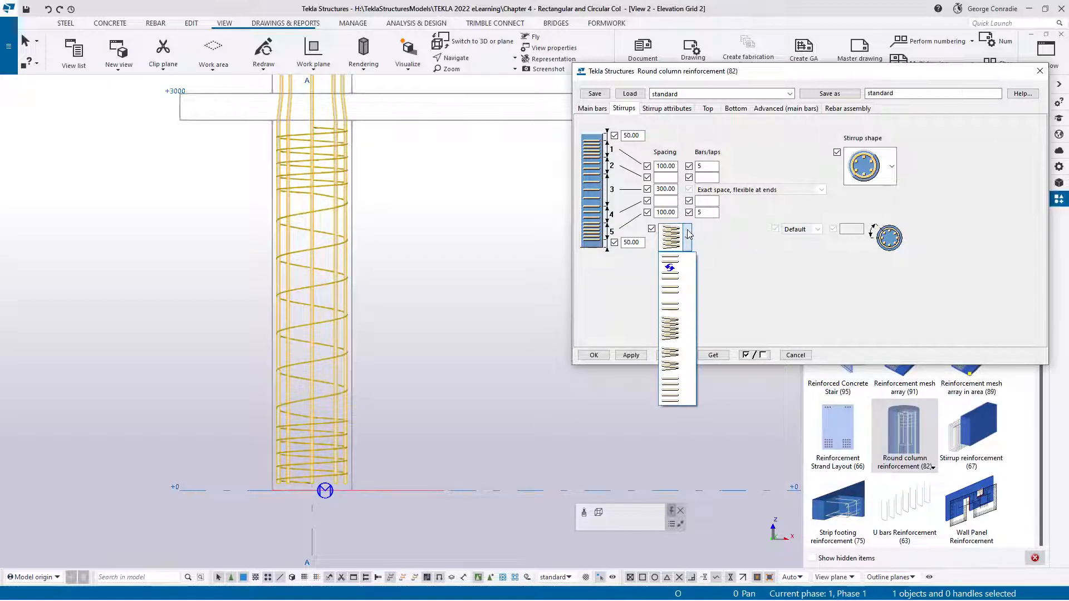
{"action": "left_click", "coordinate": [669, 356]}
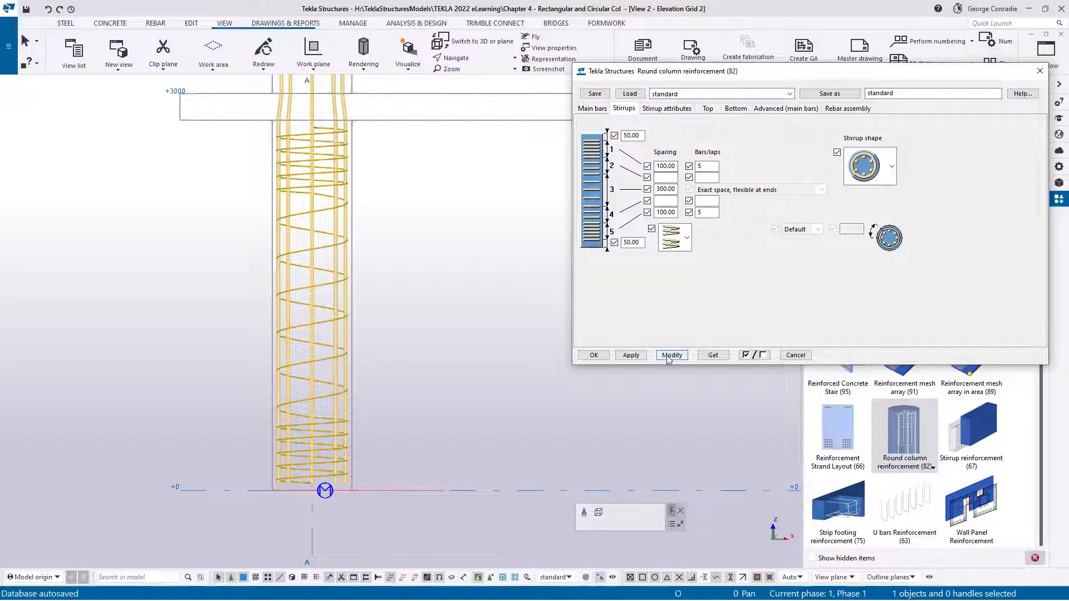
{"action": "middle_click_drag", "start_coordinate": [454, 411], "coordinate": [469, 277]}
{"action": "scroll", "coordinate": [352, 337], "scroll_direction": "up", "scroll_amount": 4}
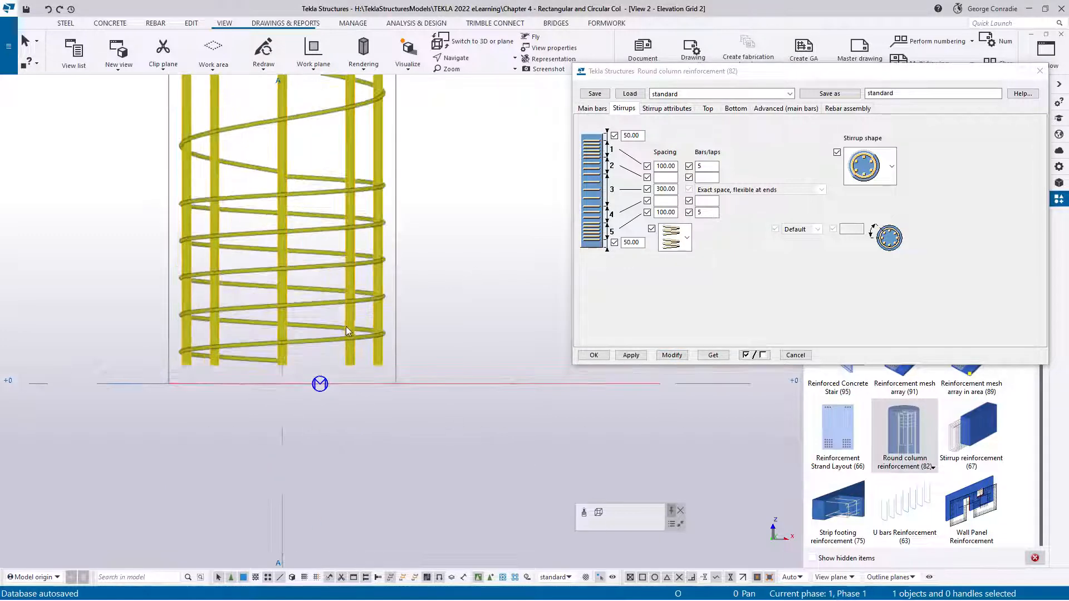
{"action": "mouse_move", "coordinate": [346, 328]}
{"action": "middle_mouse_down", "text": "ctrl"}
{"action": "mouse_move", "coordinate": [416, 346]}
{"action": "mouse_move", "coordinate": [419, 303]}
{"action": "mouse_move", "coordinate": [474, 290]}
{"action": "middle_mouse_up", "text": "ctrl"}
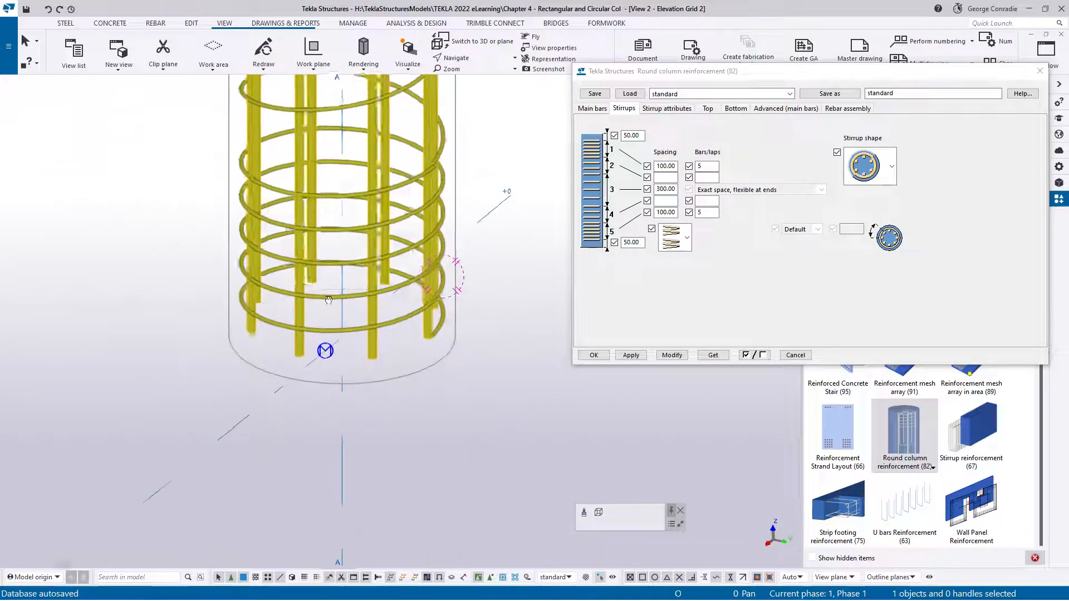
{"action": "scroll", "coordinate": [471, 142], "scroll_direction": "up", "scroll_amount": 4}
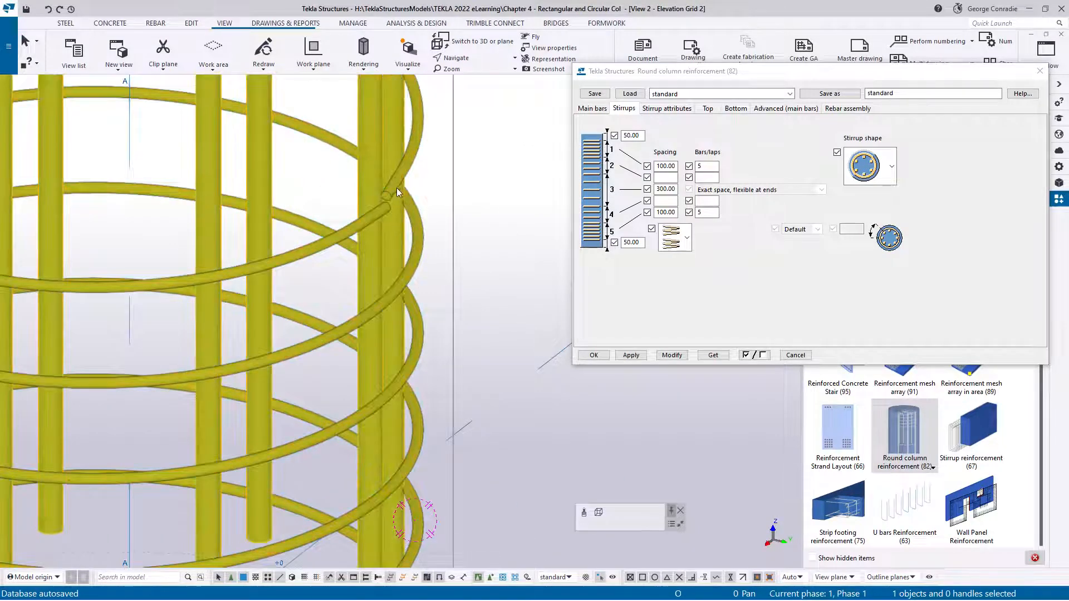
{"action": "scroll", "coordinate": [397, 192], "scroll_direction": "down", "scroll_amount": 4}
{"action": "scroll", "coordinate": [404, 167], "scroll_direction": "down", "scroll_amount": 3}
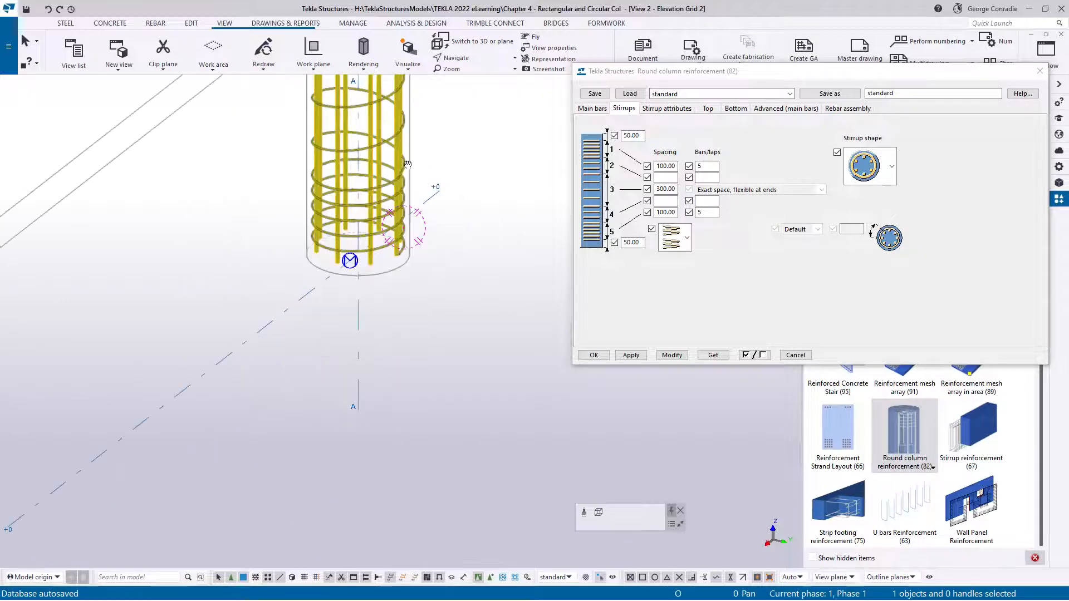
{"action": "middle_click_drag", "start_coordinate": [405, 162], "coordinate": [401, 238]}
{"action": "middle_click_drag", "start_coordinate": [393, 125], "coordinate": [381, 239]}
{"action": "scroll", "coordinate": [358, 245], "scroll_direction": "up", "scroll_amount": 4}
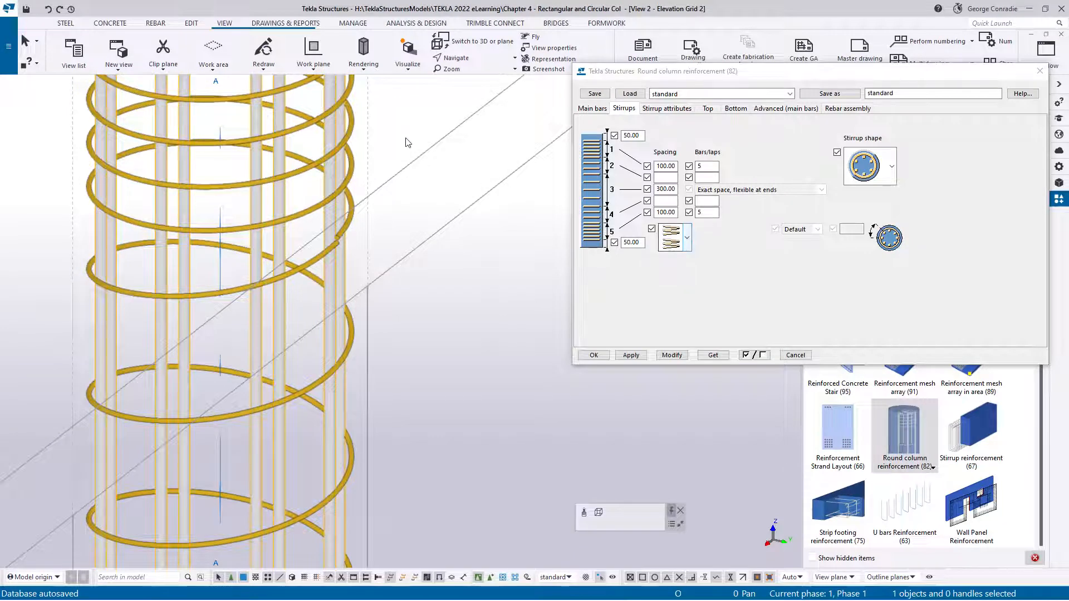
Change the stirrup type to the last option, with individual evenly drawn stirrups, and modify the reinforcement
{"action": "left_click", "coordinate": [688, 247]}
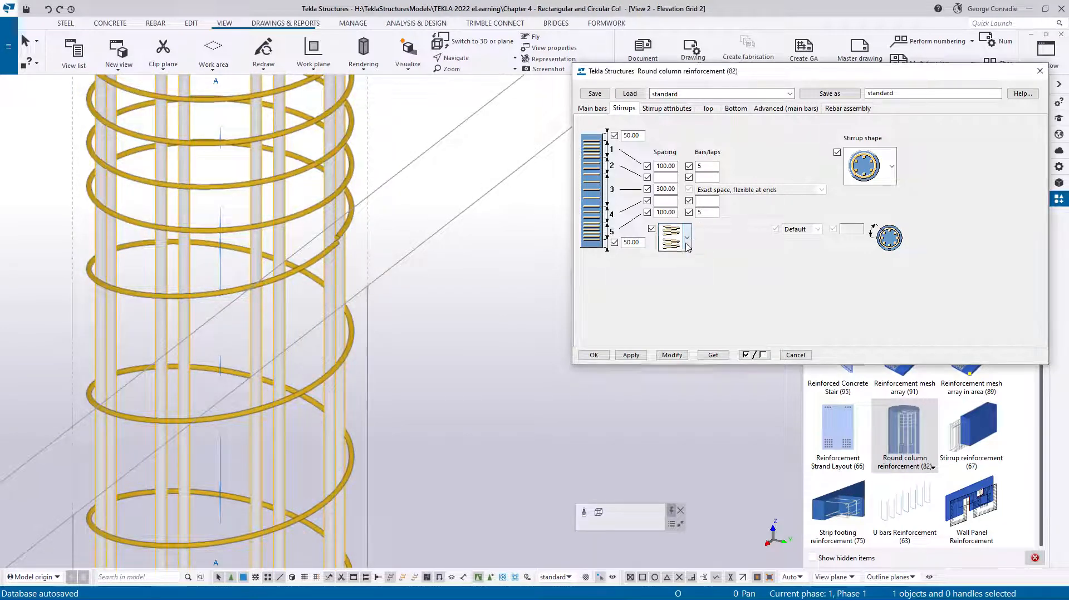
{"action": "left_click", "coordinate": [688, 248]}
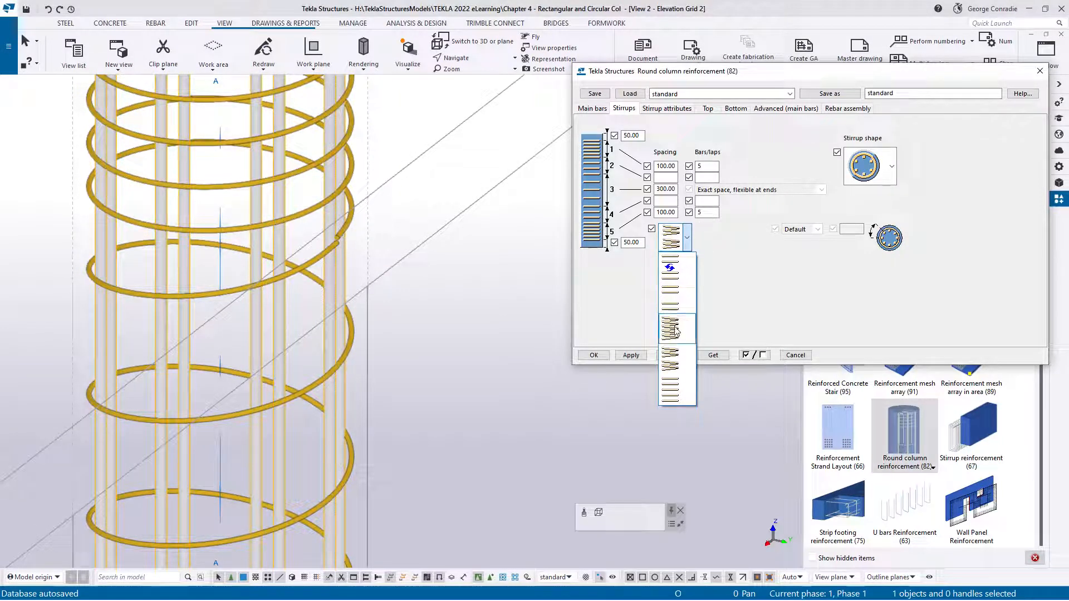
{"action": "left_click", "coordinate": [680, 388]}
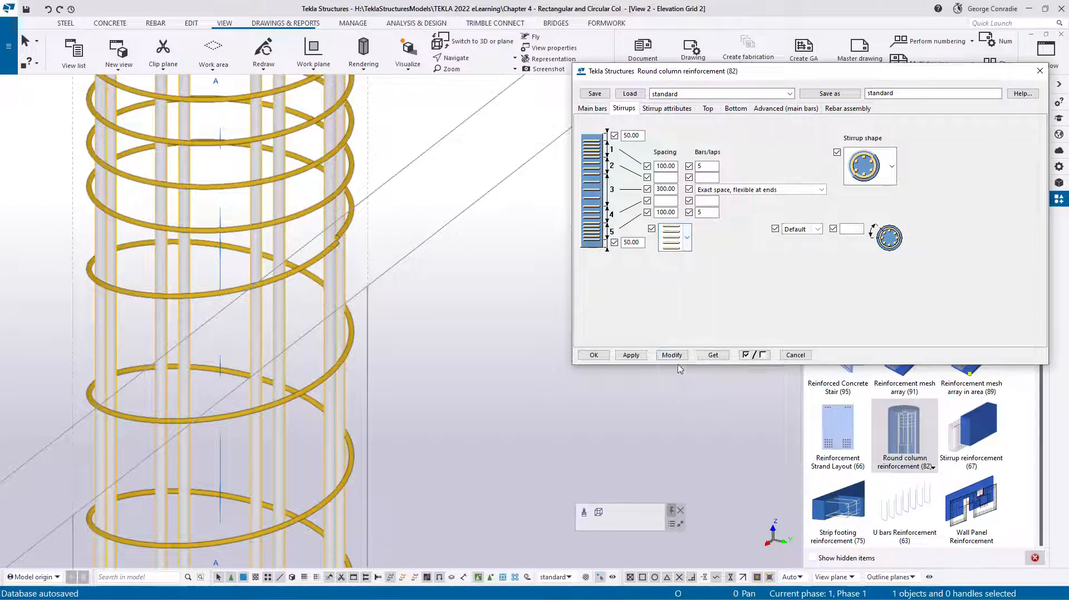
{"action": "left_click", "coordinate": [672, 355]}
{"action": "scroll", "coordinate": [442, 359], "scroll_direction": "down", "scroll_amount": 3}
{"action": "middle_click_drag", "start_coordinate": [442, 358], "coordinate": [427, 233]}
{"action": "middle_click_drag", "start_coordinate": [430, 338], "coordinate": [423, 255]}
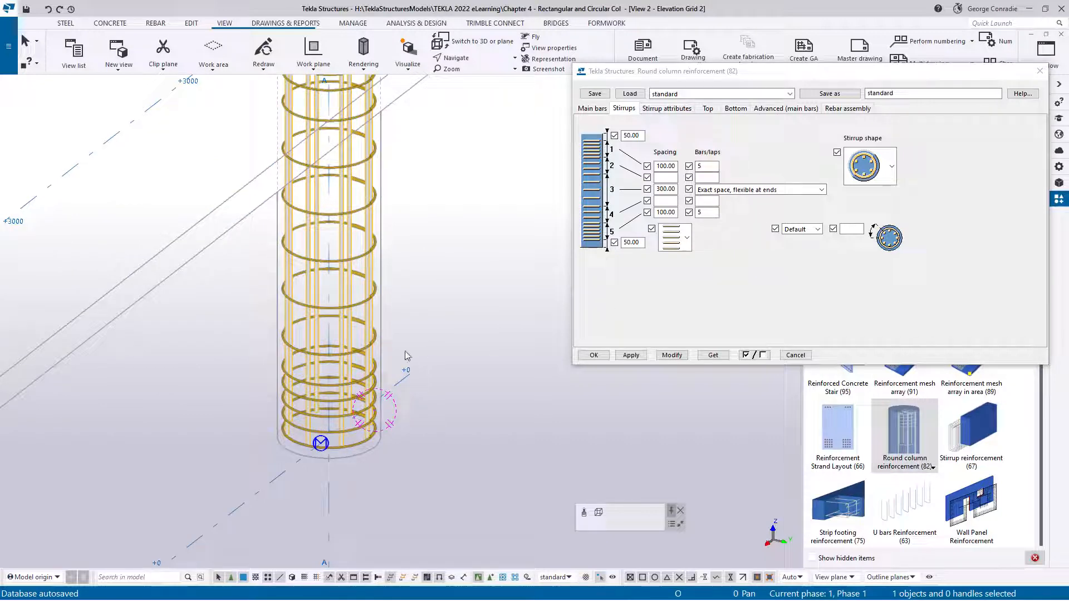
Return to the flat elevation view, set the number of stirrups in zone 5 to 10, and modify the reinforcement
{"action": "key", "text": "ctrl+p"}
{"action": "middle_click_drag", "start_coordinate": [421, 511], "coordinate": [346, 362]}
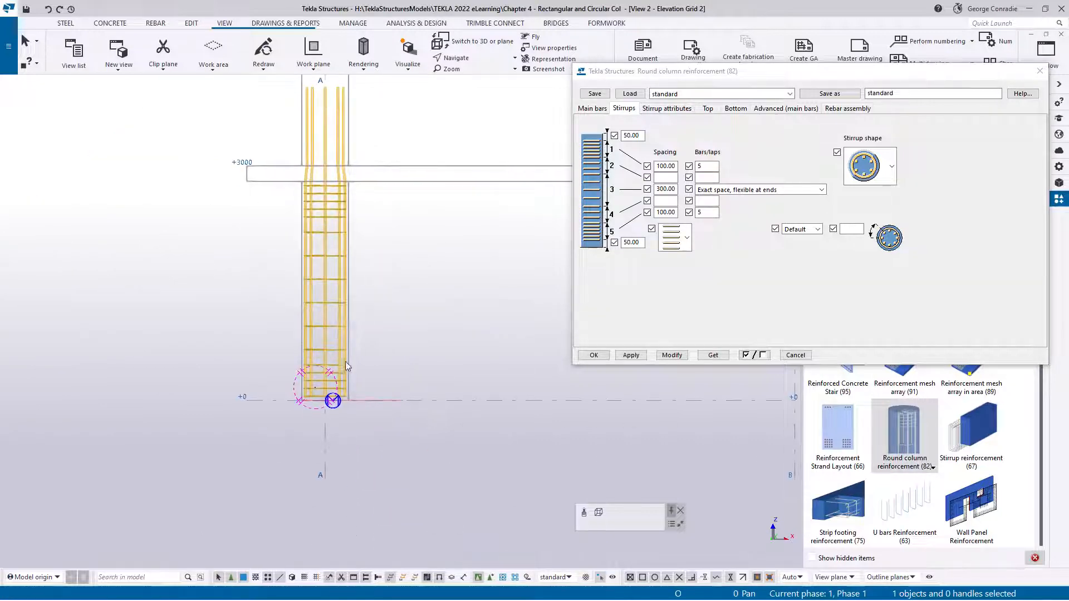
{"action": "scroll", "coordinate": [344, 359], "scroll_direction": "up", "scroll_amount": 2}
{"action": "middle_click_drag", "start_coordinate": [402, 284], "coordinate": [388, 362]}
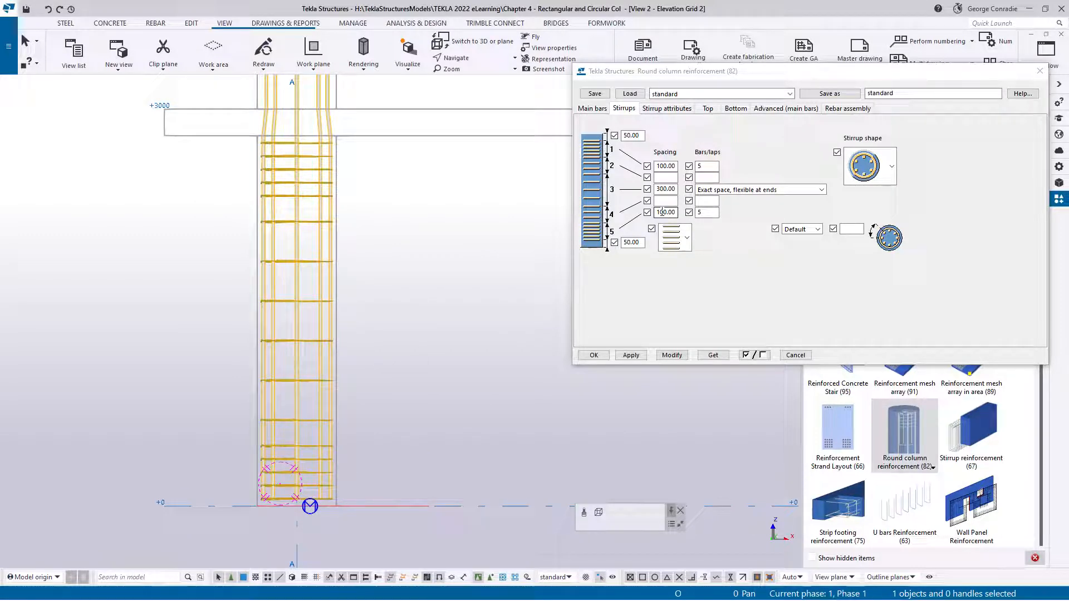
{"action": "double_click", "coordinate": [706, 213]}
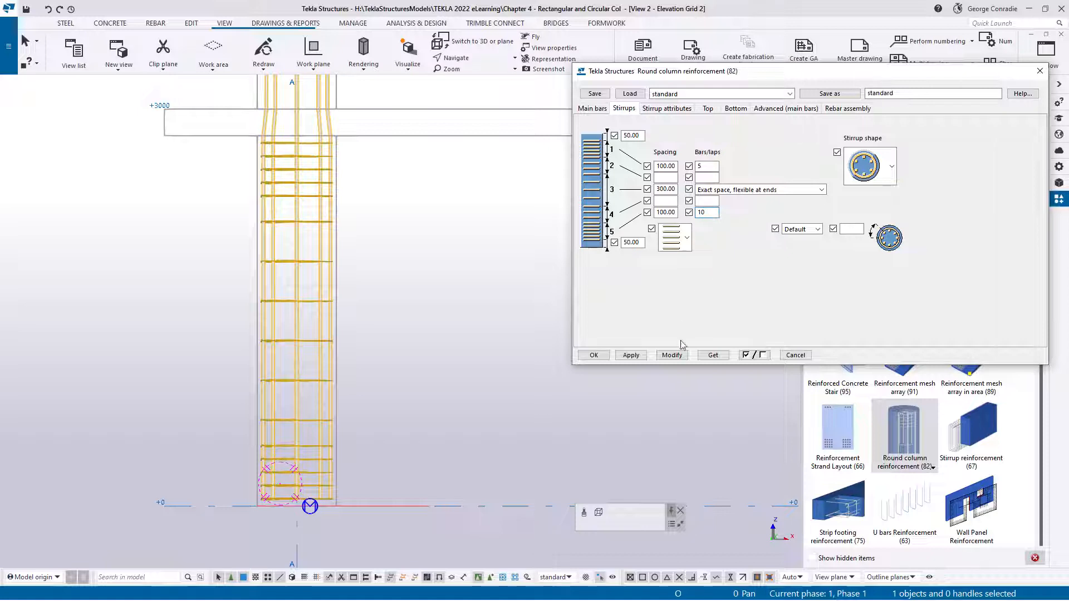
{"action": "left_click", "coordinate": [672, 354]}
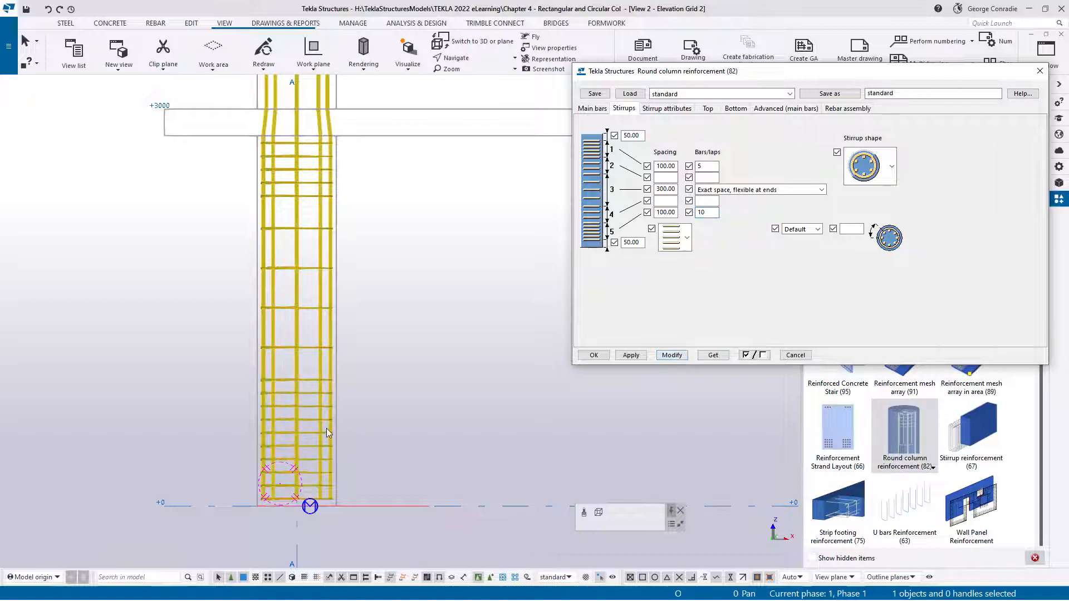
Set the stirrup spacing in the middle zone 3 to 200 and modify the reinforcement
{"action": "double_click", "coordinate": [659, 190]}
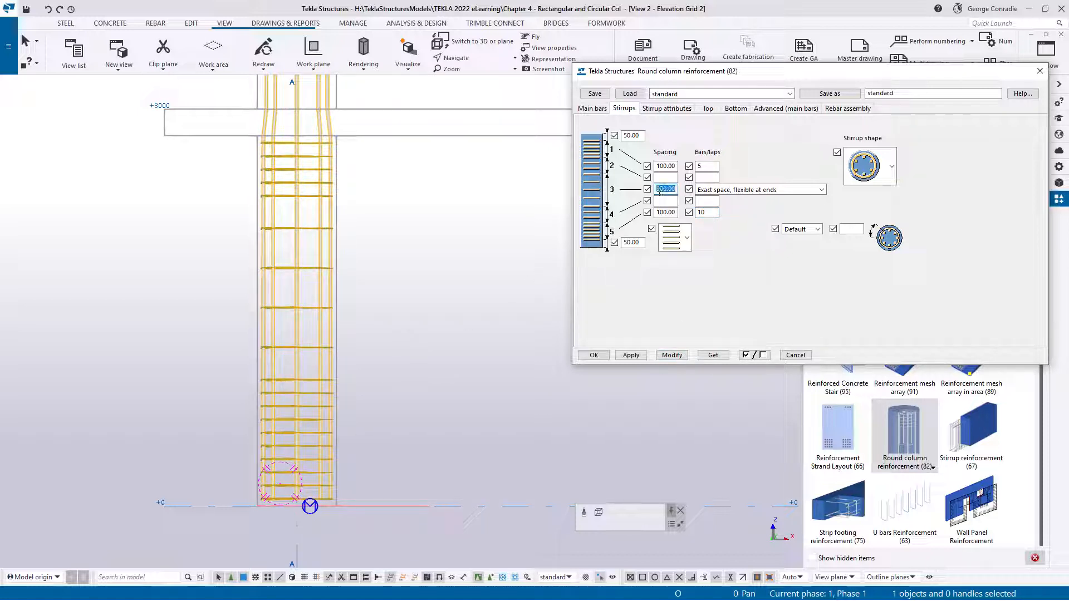
{"action": "type", "text": "2"}
{"action": "left_click", "coordinate": [672, 355]}
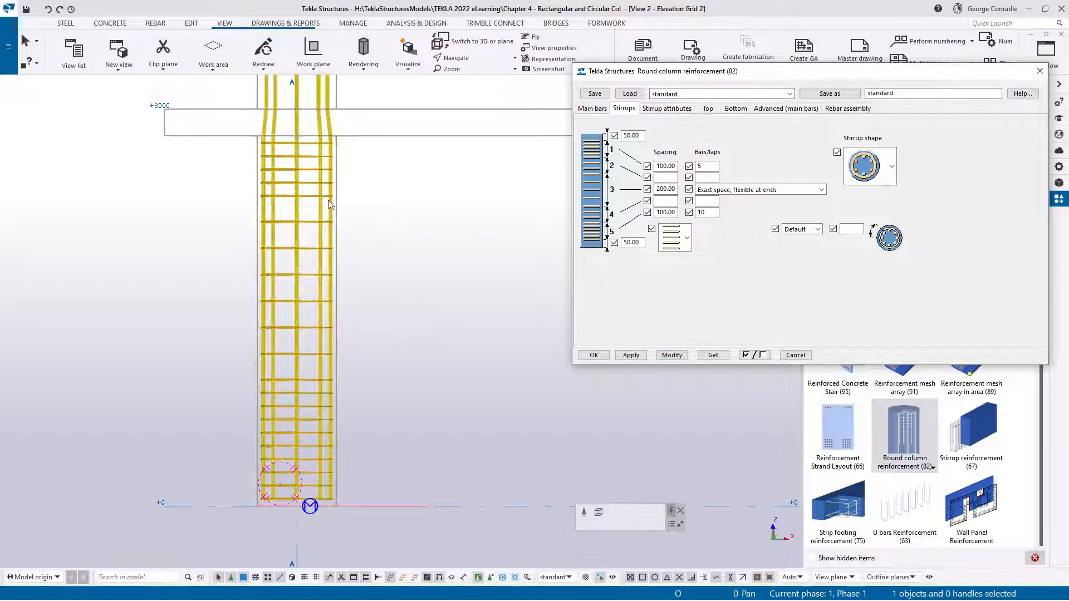
Set zone 1 at the column's top to 4 stirrups with 50 spacing and modify the reinforcement
{"action": "left_click", "coordinate": [702, 166]}
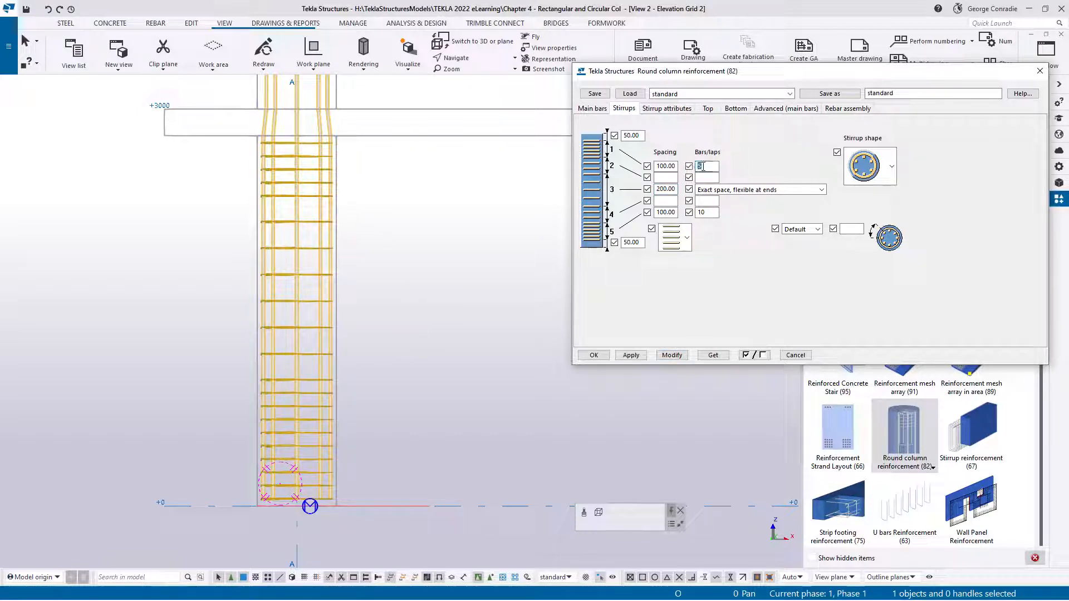
{"action": "double_click", "coordinate": [663, 166]}
{"action": "type", "text": "50"}
{"action": "left_click", "coordinate": [672, 355]}
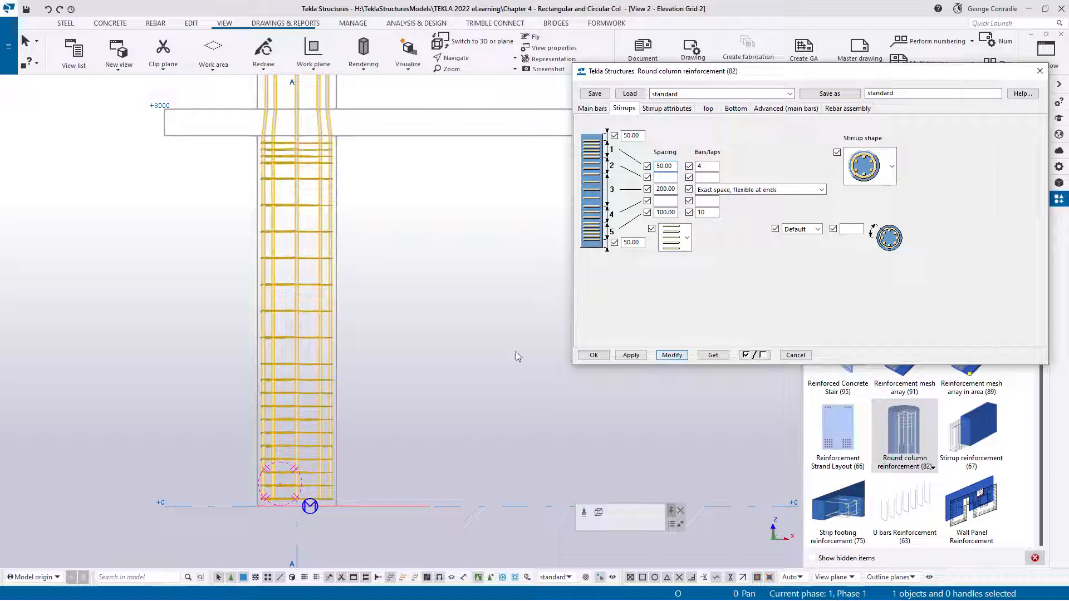
{"action": "left_click", "coordinate": [365, 234]}
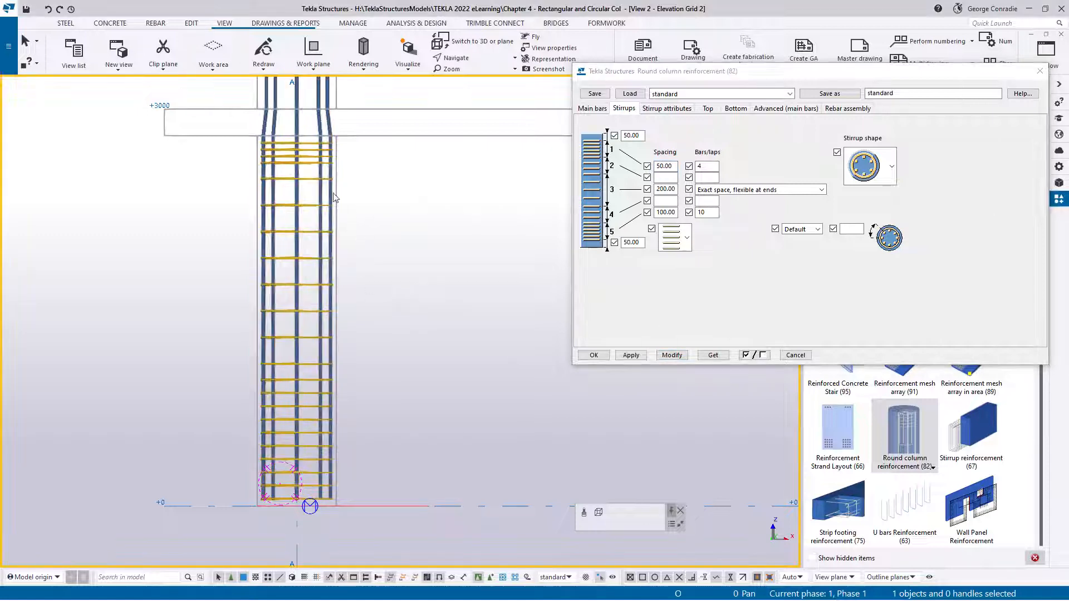
Change the stirrup shape to the last option, polygonal stirrups without hooks, modify the reinforcement and inspect the stirrups in 3D
{"action": "scroll", "coordinate": [305, 156], "scroll_direction": "up", "scroll_amount": 3}
{"action": "scroll", "coordinate": [432, 320], "scroll_direction": "down", "scroll_amount": 4}
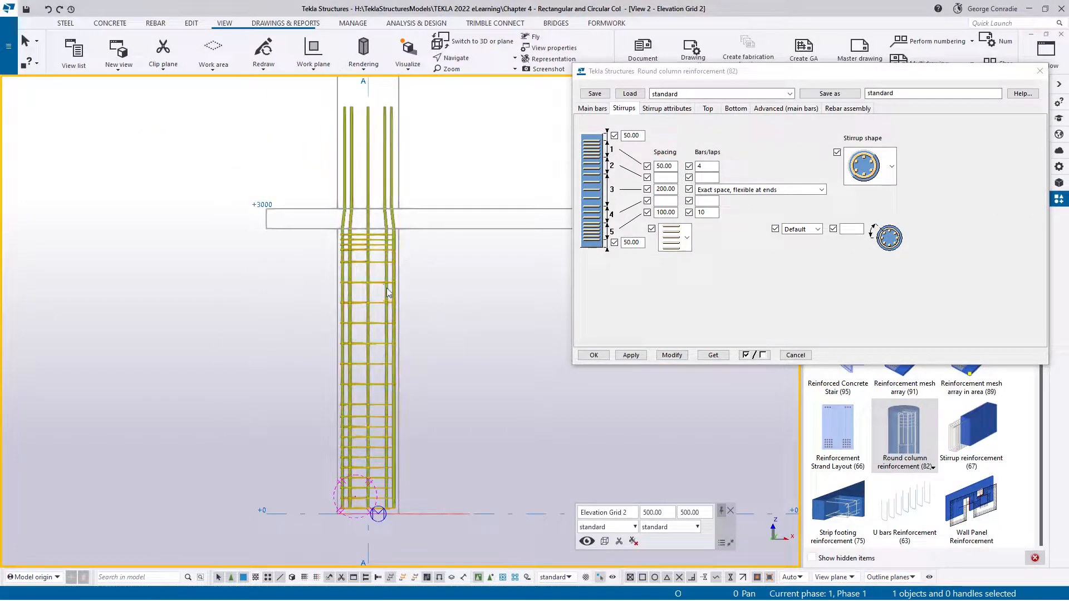
{"action": "double_click", "coordinate": [383, 284]}
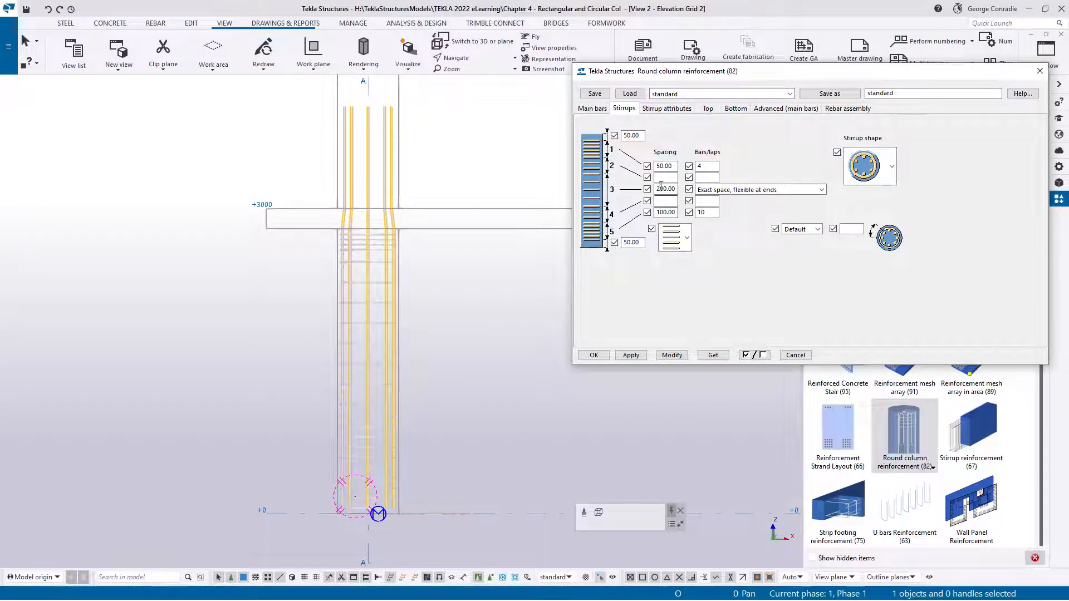
{"action": "left_click", "coordinate": [893, 167]}
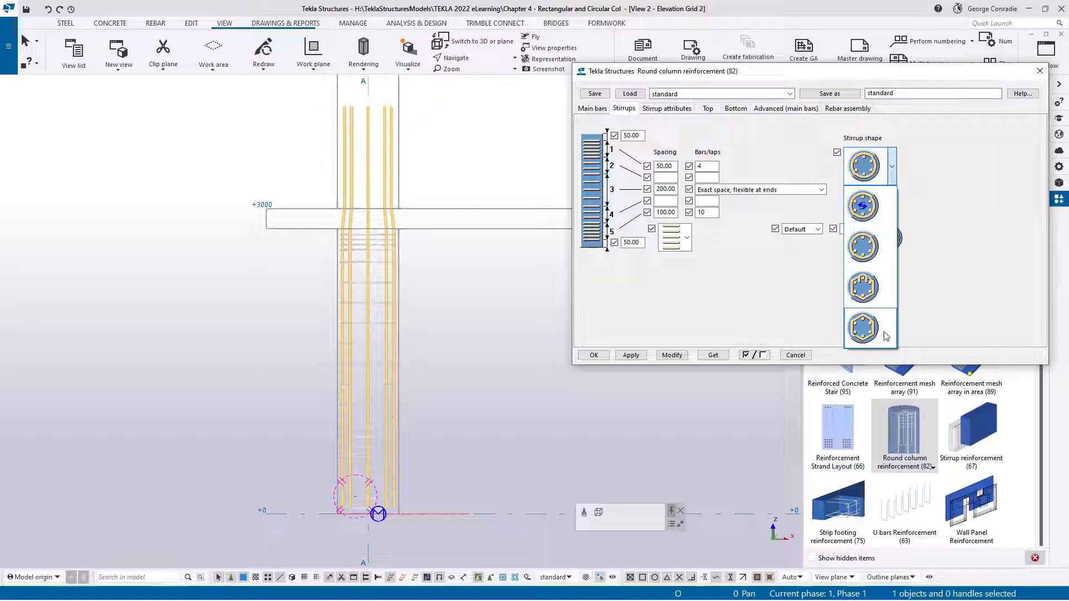
{"action": "left_click", "coordinate": [857, 334]}
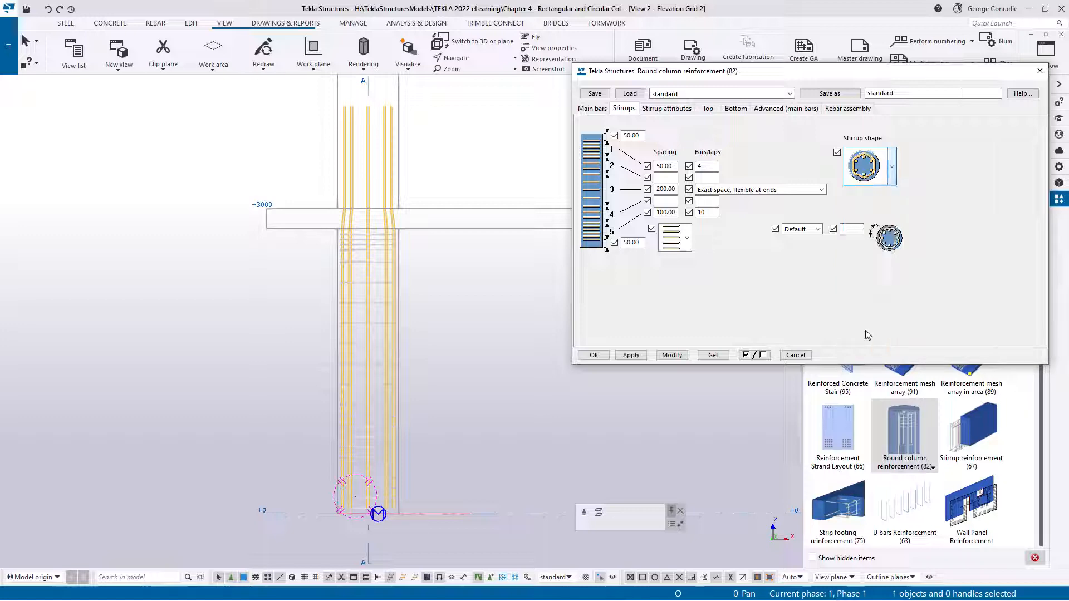
{"action": "left_click", "coordinate": [673, 357]}
{"action": "middle_click_drag", "start_coordinate": [360, 403], "coordinate": [449, 467], "text": "ctrl"}
{"action": "scroll", "coordinate": [360, 496], "scroll_direction": "up", "scroll_amount": 3}
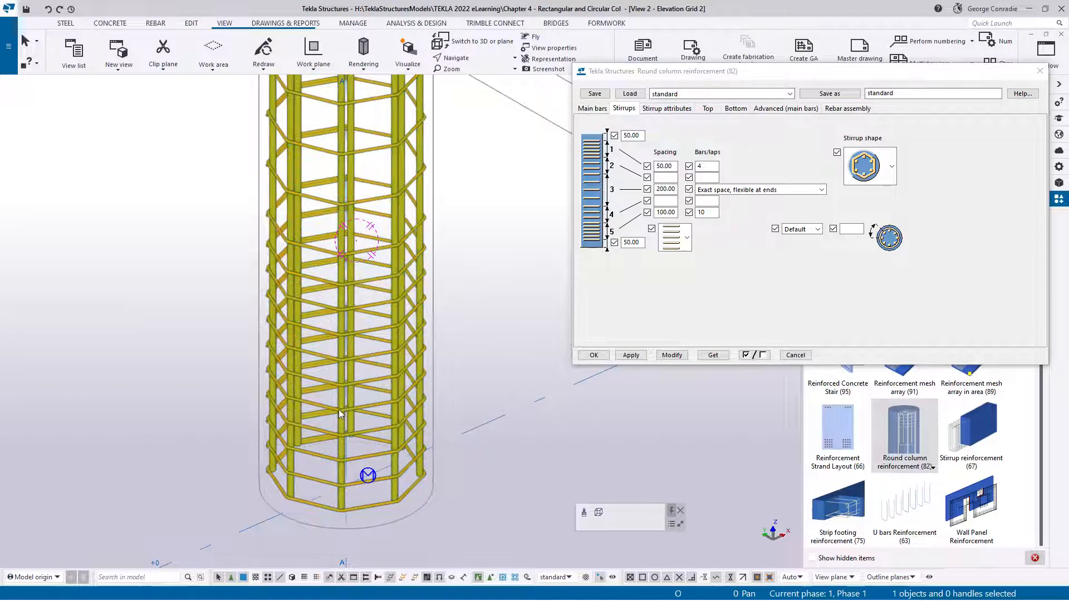
{"action": "middle_click_drag", "start_coordinate": [339, 412], "coordinate": [339, 446], "text": "ctrl"}
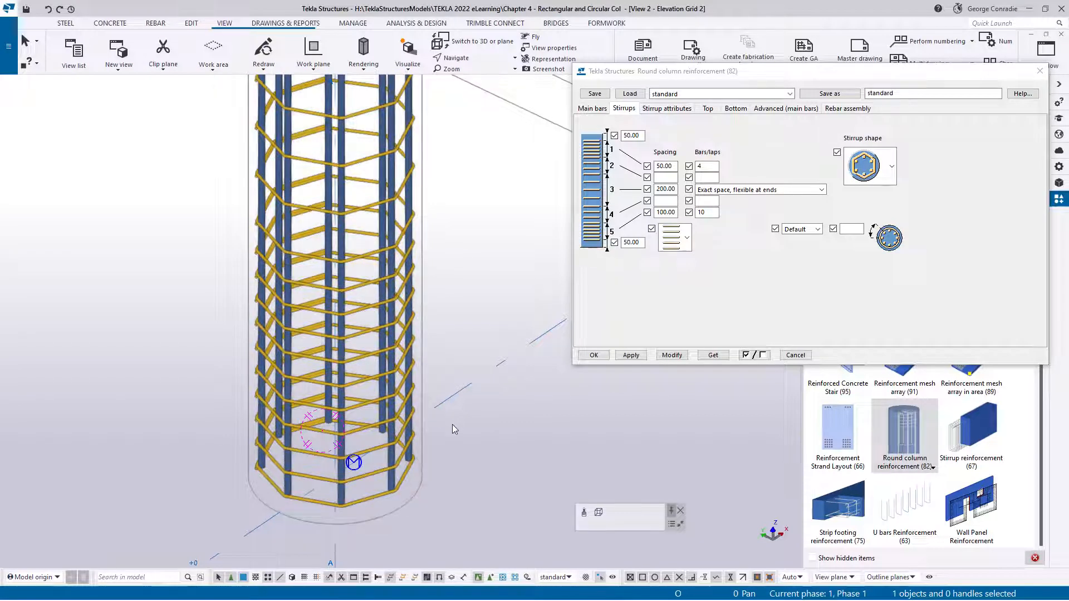
{"action": "middle_click_drag", "start_coordinate": [335, 415], "coordinate": [604, 429], "text": "ctrl"}
{"action": "scroll", "coordinate": [361, 433], "scroll_direction": "up", "scroll_amount": 2}
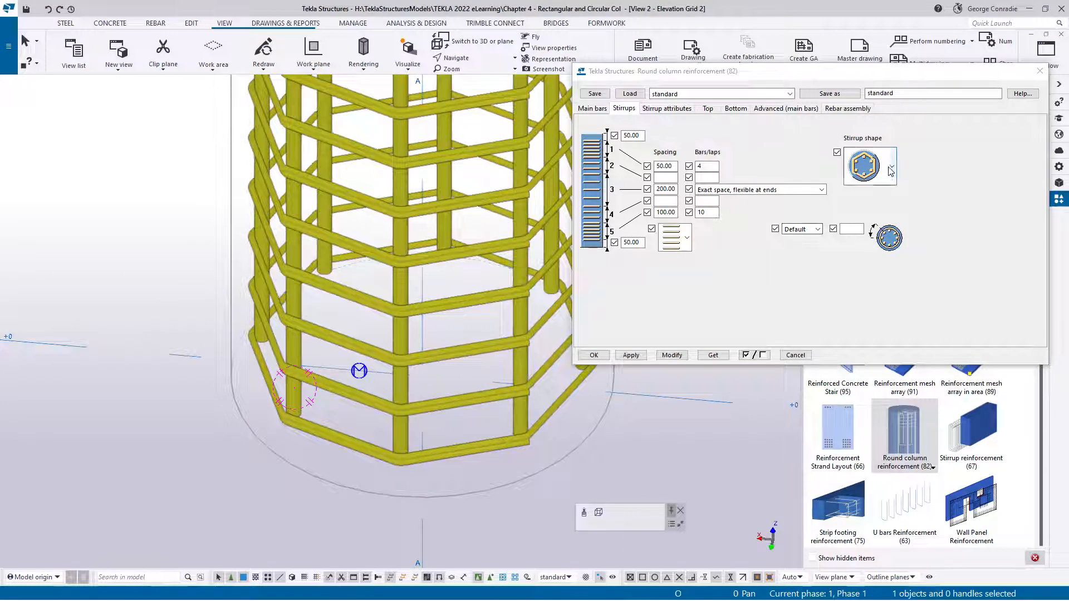
Change the stirrup shape to polygonal stirrups with inward hooks, modify the reinforcement and inspect the cage
{"action": "left_click", "coordinate": [891, 165]}
{"action": "left_click", "coordinate": [865, 286]}
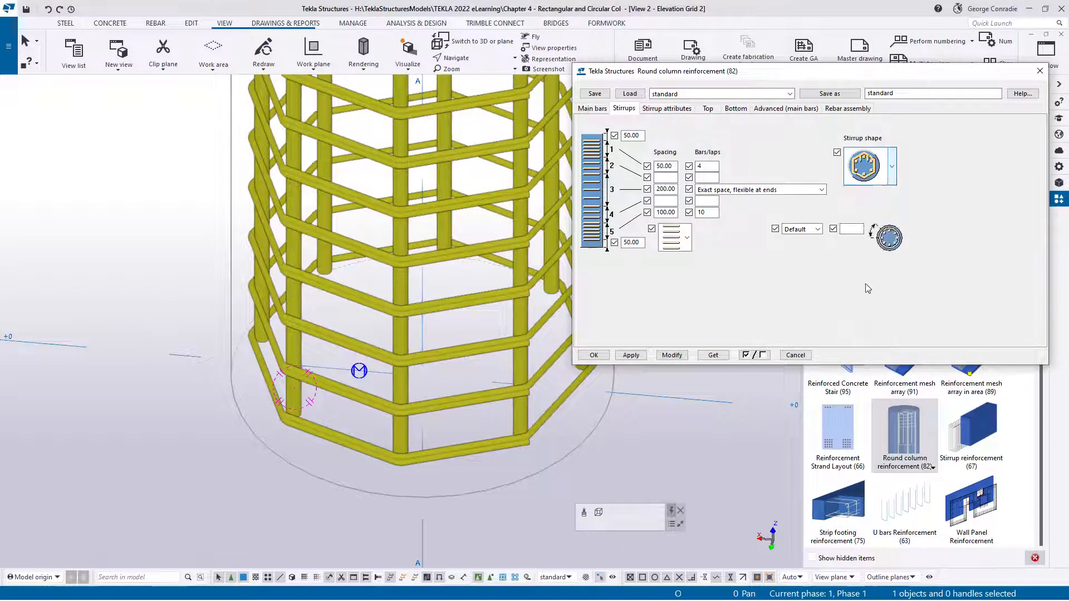
{"action": "left_click", "coordinate": [674, 356]}
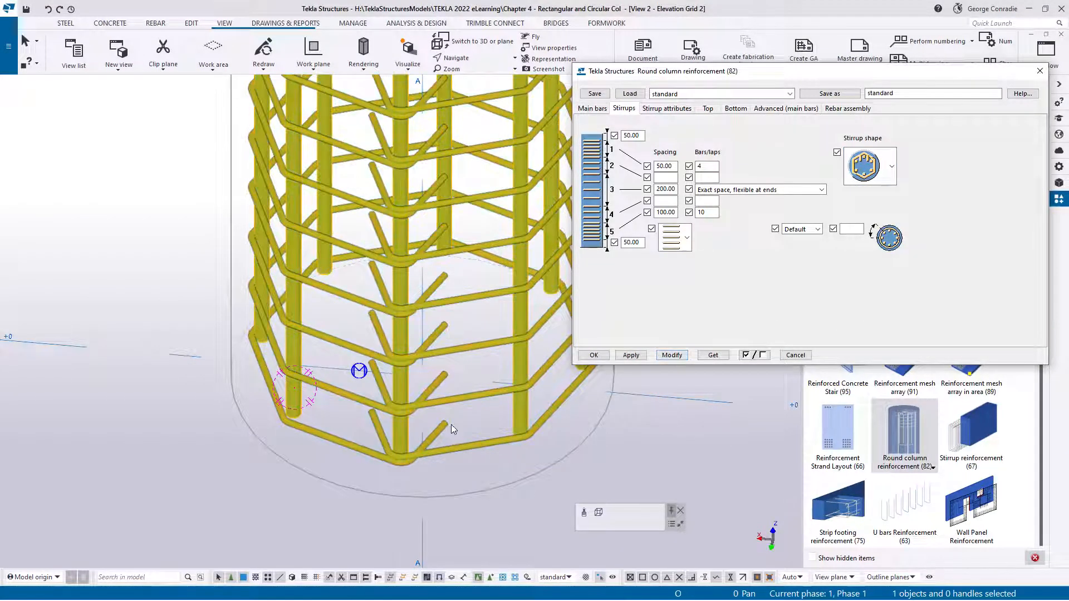
{"action": "scroll", "coordinate": [395, 446], "scroll_direction": "down", "scroll_amount": 3}
{"action": "middle_click_drag", "start_coordinate": [398, 419], "coordinate": [370, 463]}
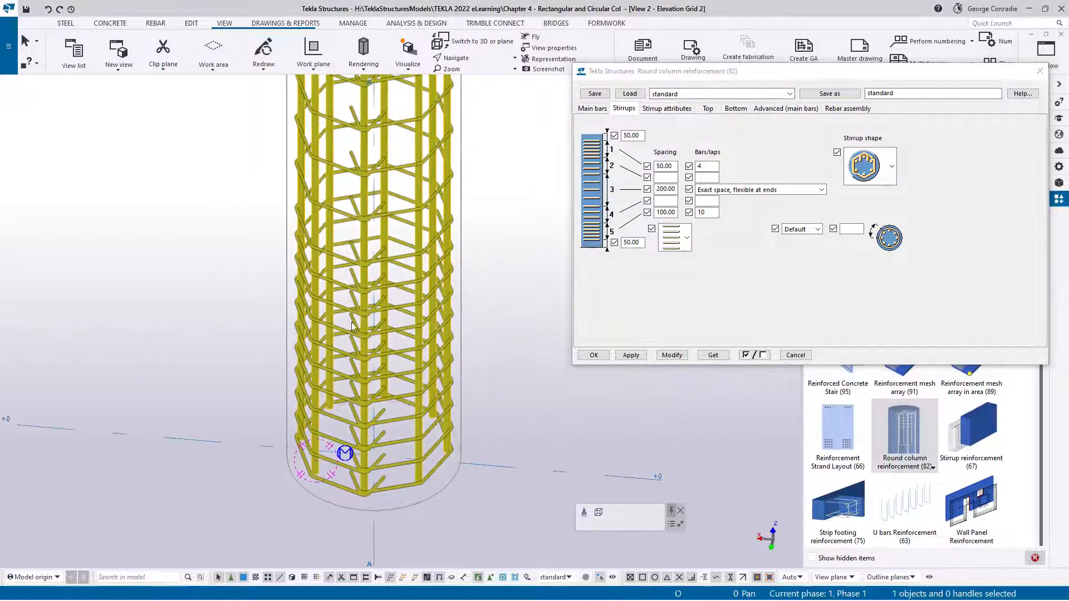
{"action": "mouse_move", "coordinate": [396, 404]}
{"action": "middle_mouse_down"}
{"action": "mouse_move", "coordinate": [374, 378]}
{"action": "mouse_move", "coordinate": [349, 389]}
{"action": "middle_mouse_up"}
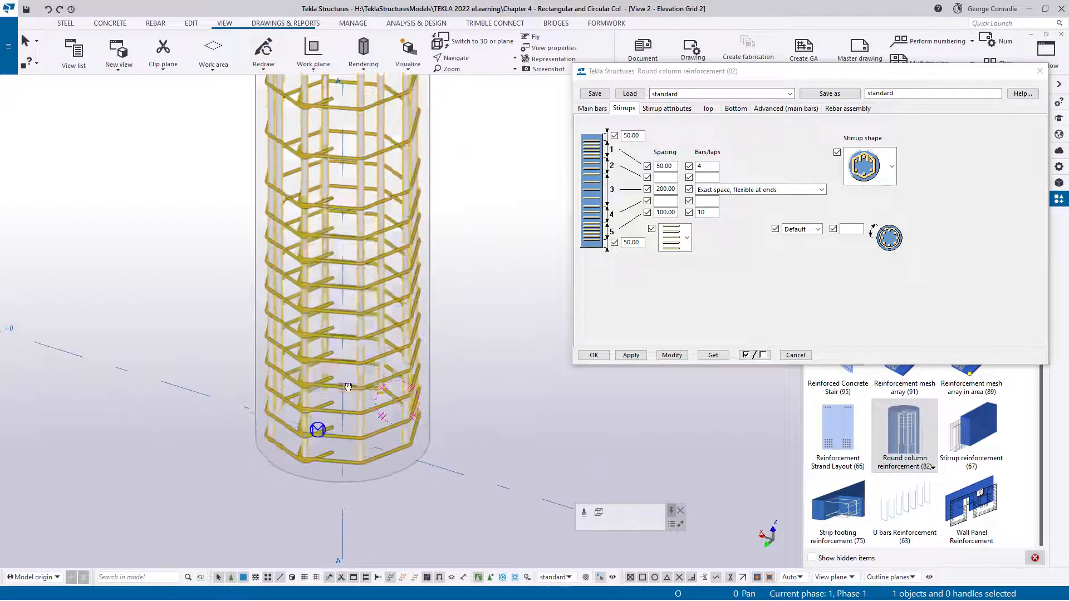
{"action": "middle_click_drag", "start_coordinate": [369, 339], "coordinate": [367, 465]}
{"action": "scroll", "coordinate": [371, 430], "scroll_direction": "down", "scroll_amount": 3}
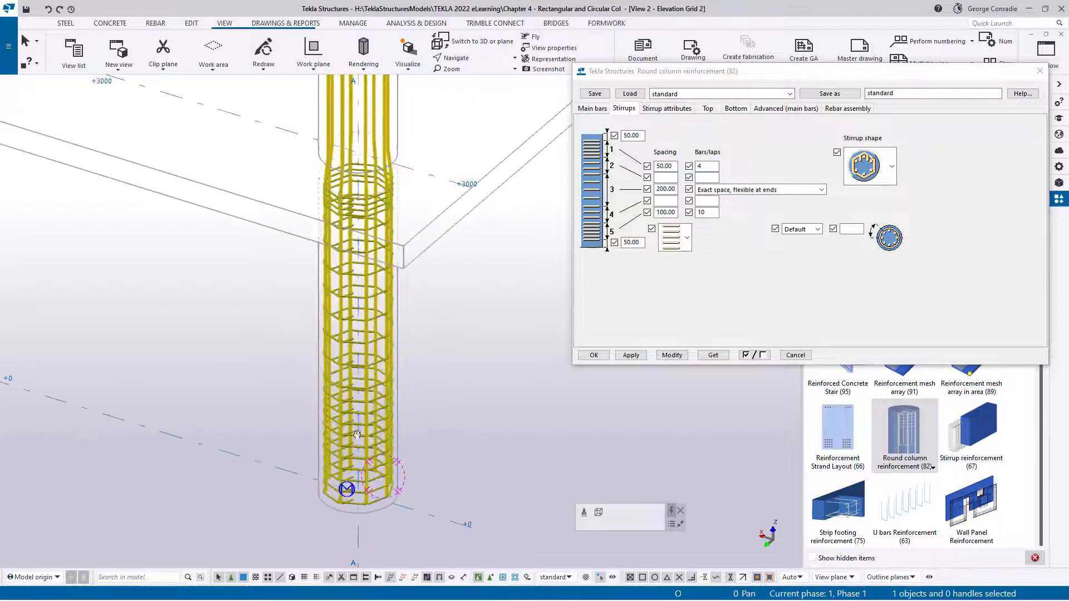
{"action": "mouse_move", "coordinate": [366, 427]}
{"action": "middle_mouse_down", "text": "ctrl"}
{"action": "mouse_move", "coordinate": [381, 440]}
{"action": "mouse_move", "coordinate": [367, 443]}
{"action": "mouse_move", "coordinate": [386, 449]}
{"action": "middle_mouse_up", "text": "ctrl"}
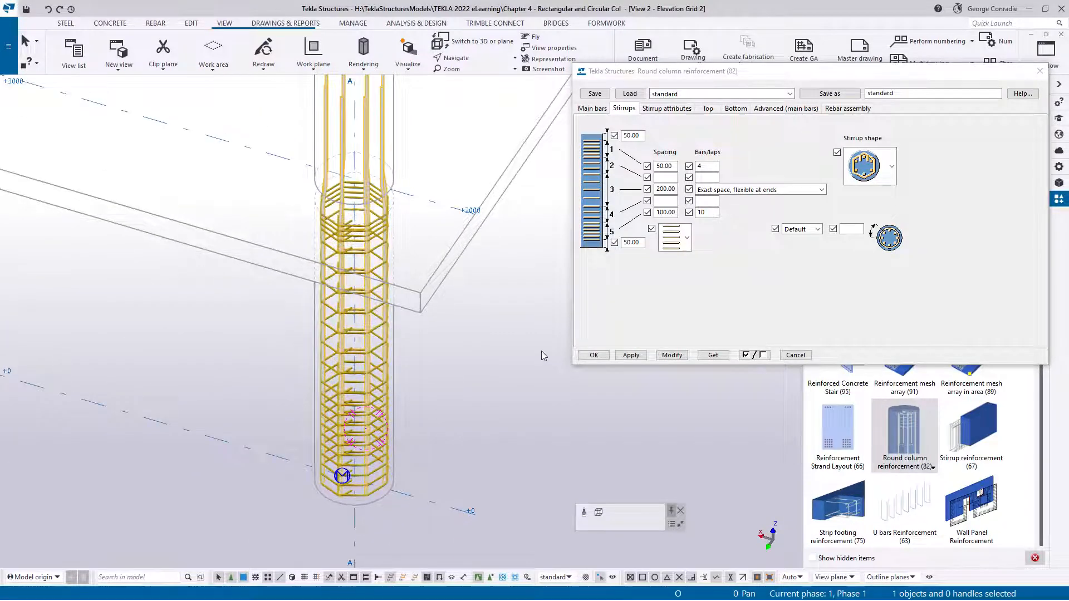
Set the stirrup shape back to circular stirrups with overlapping ends and modify the reinforcement
{"action": "left_click", "coordinate": [892, 166]}
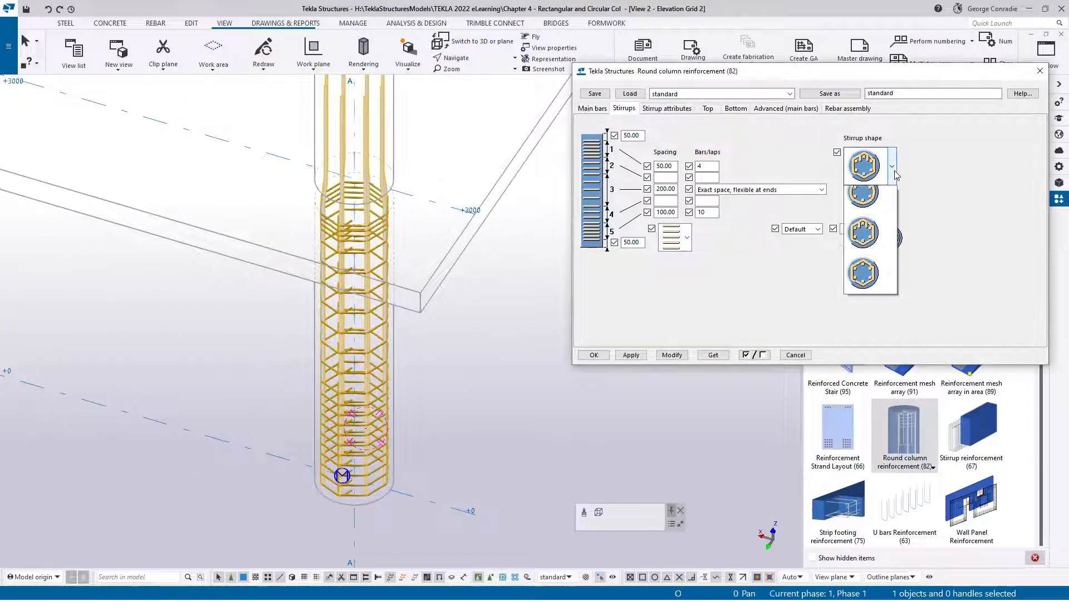
{"action": "left_click", "coordinate": [872, 245]}
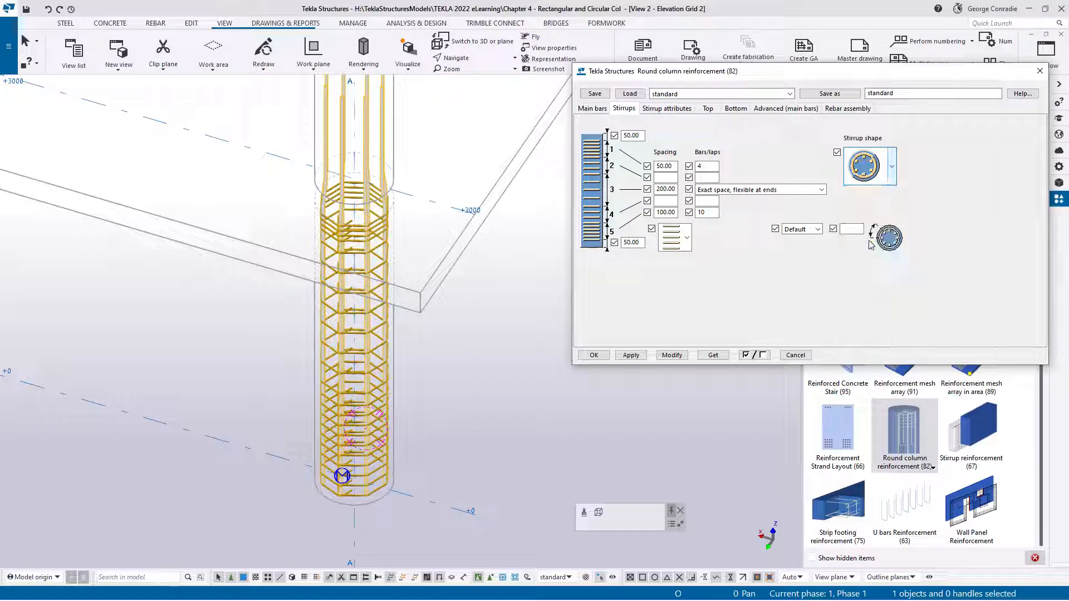
{"action": "left_click", "coordinate": [673, 359]}
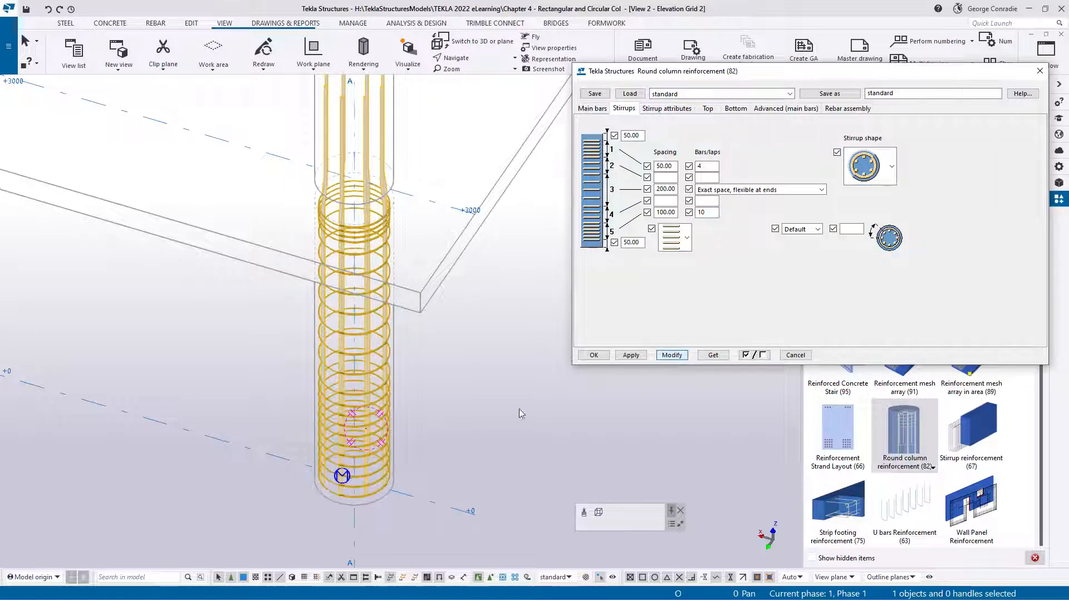
Define the circular stirrups' overlap by Length with a value of 500 and modify the reinforcement
{"action": "middle_click_drag", "start_coordinate": [382, 441], "coordinate": [375, 413], "text": "ctrl"}
{"action": "scroll", "coordinate": [399, 497], "scroll_direction": "up", "scroll_amount": 6}
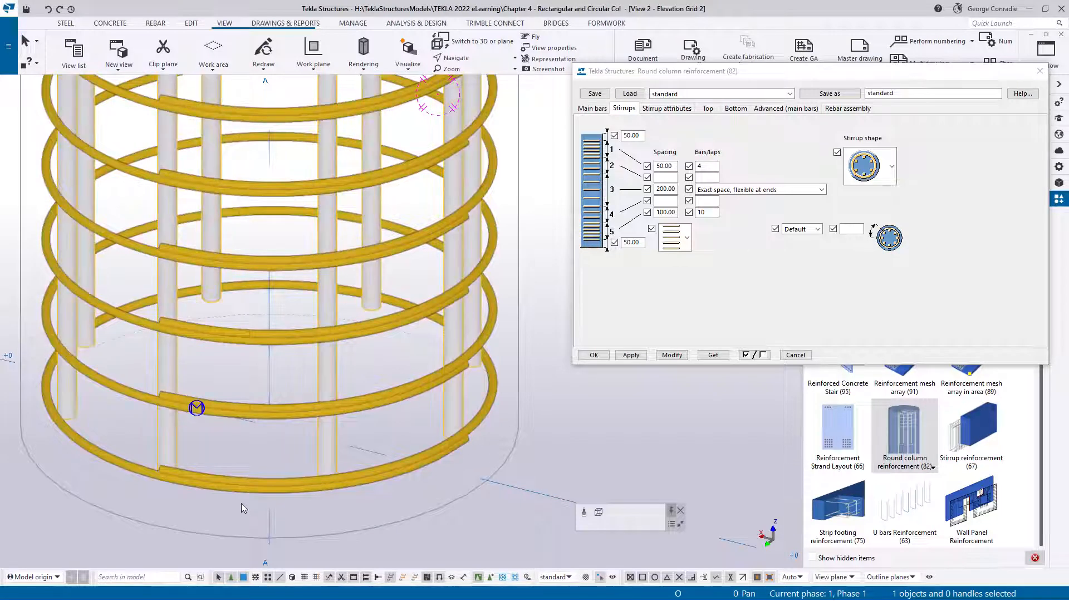
{"action": "left_click", "coordinate": [817, 229]}
{"action": "left_click", "coordinate": [798, 257]}
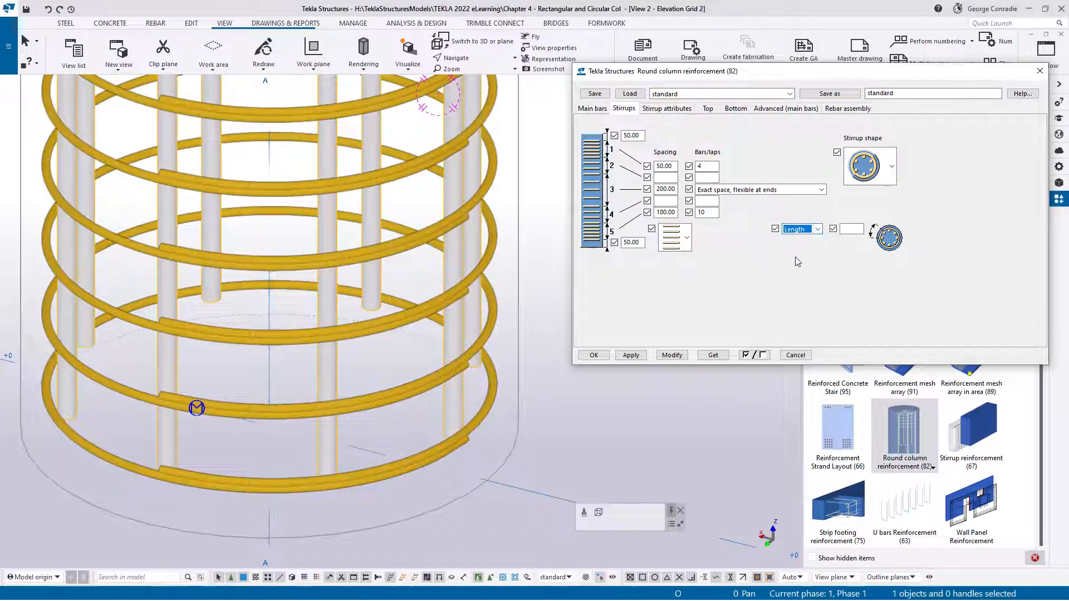
{"action": "left_click", "coordinate": [855, 230]}
{"action": "left_click", "coordinate": [672, 354]}
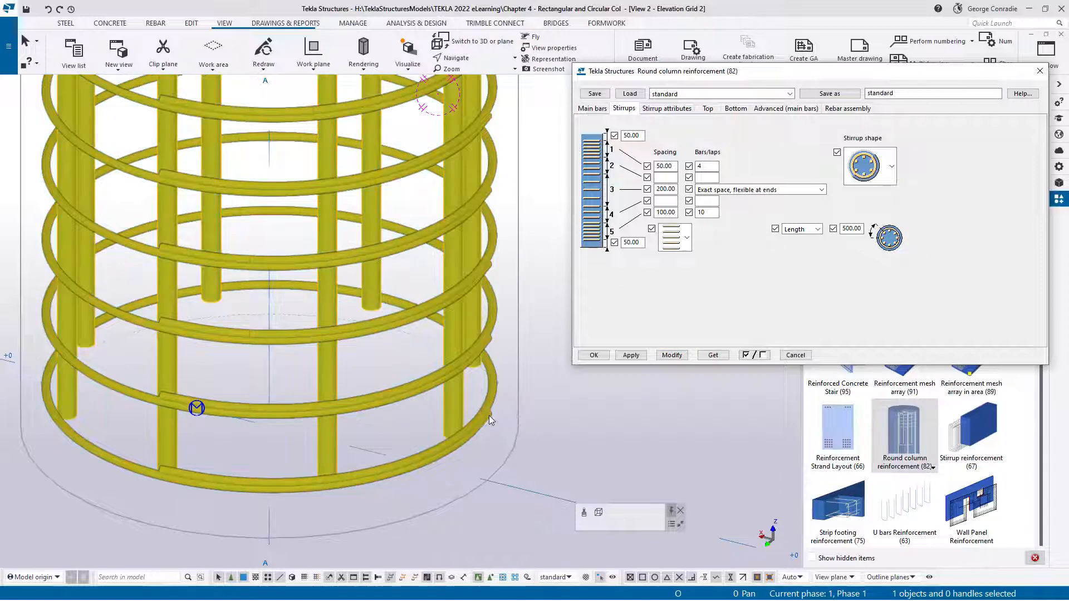
{"action": "middle_click_drag", "start_coordinate": [317, 469], "coordinate": [359, 476]}
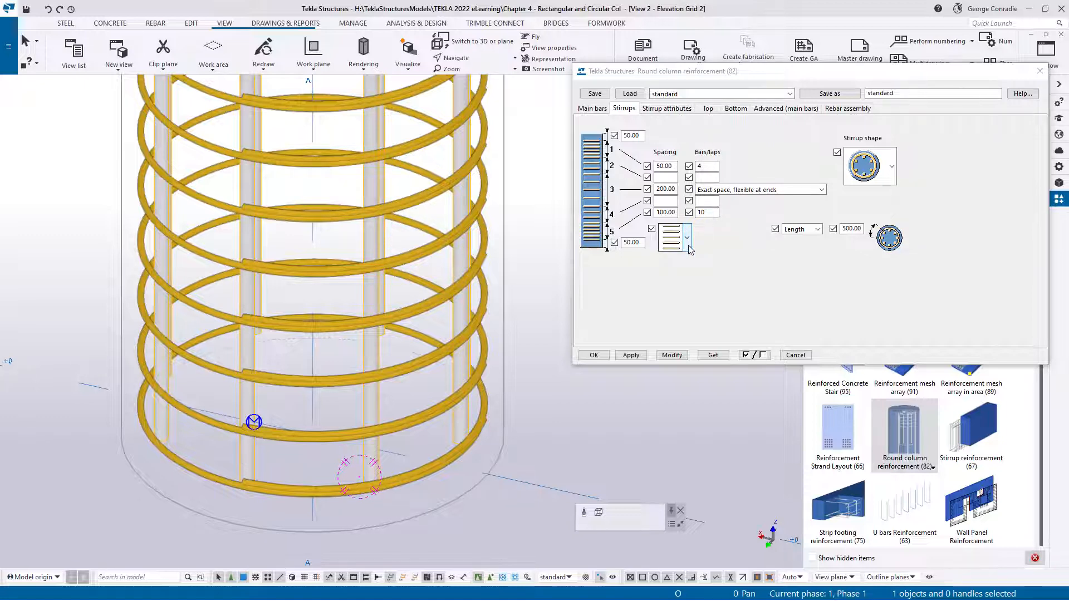
Set the zone 3 stirrups to grade R, size 10 tie/stirrup bars with class 5 and modify the reinforcement
{"action": "left_click", "coordinate": [666, 108]}
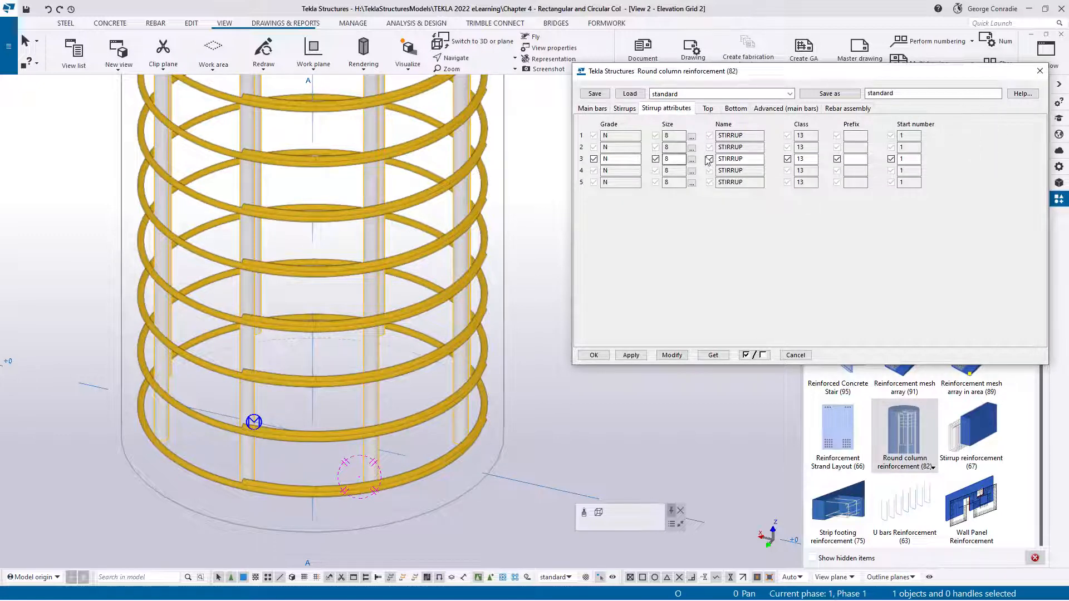
{"action": "left_click", "coordinate": [691, 162]}
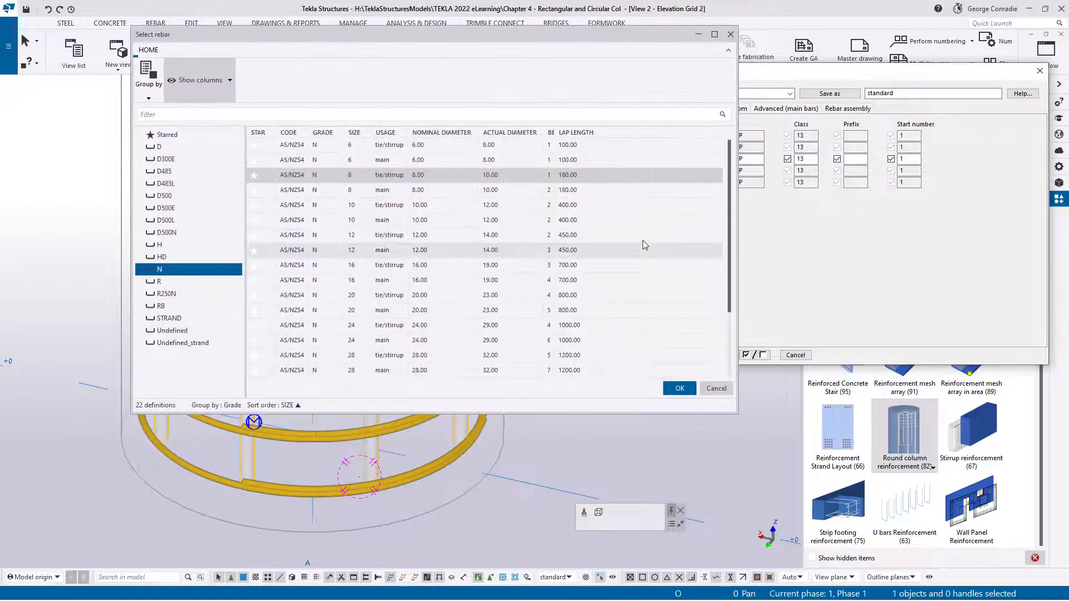
{"action": "left_click", "coordinate": [172, 281]}
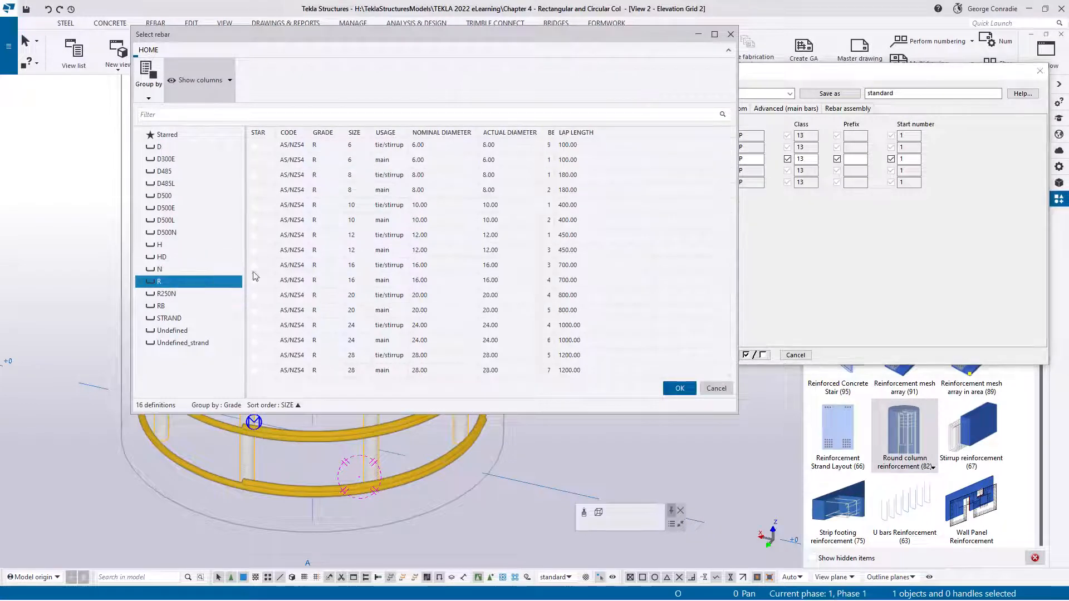
{"action": "left_click", "coordinate": [359, 205]}
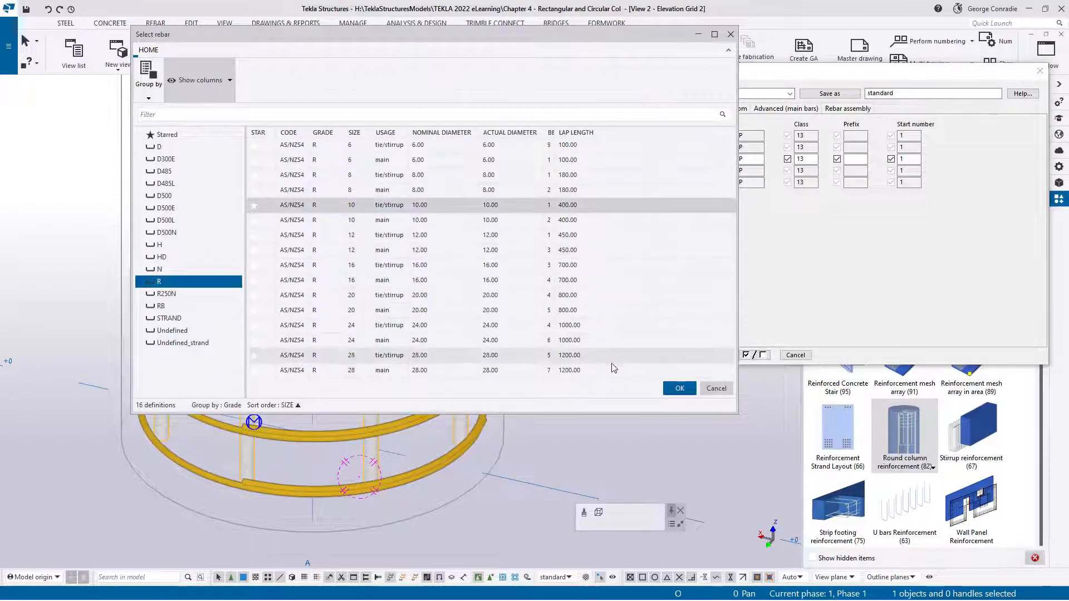
{"action": "left_click", "coordinate": [679, 389]}
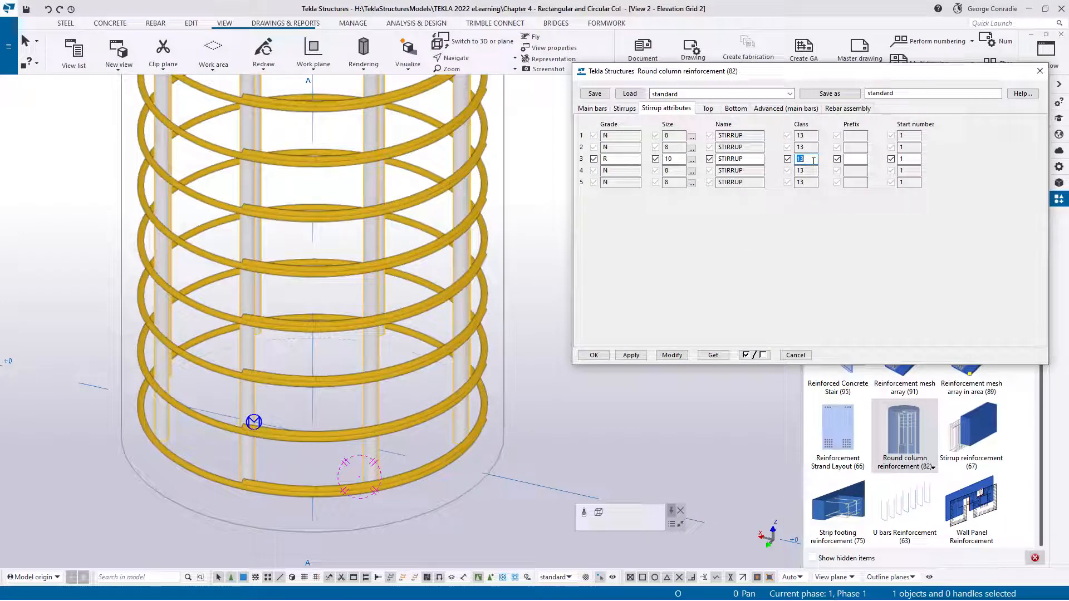
{"action": "left_click", "coordinate": [678, 356]}
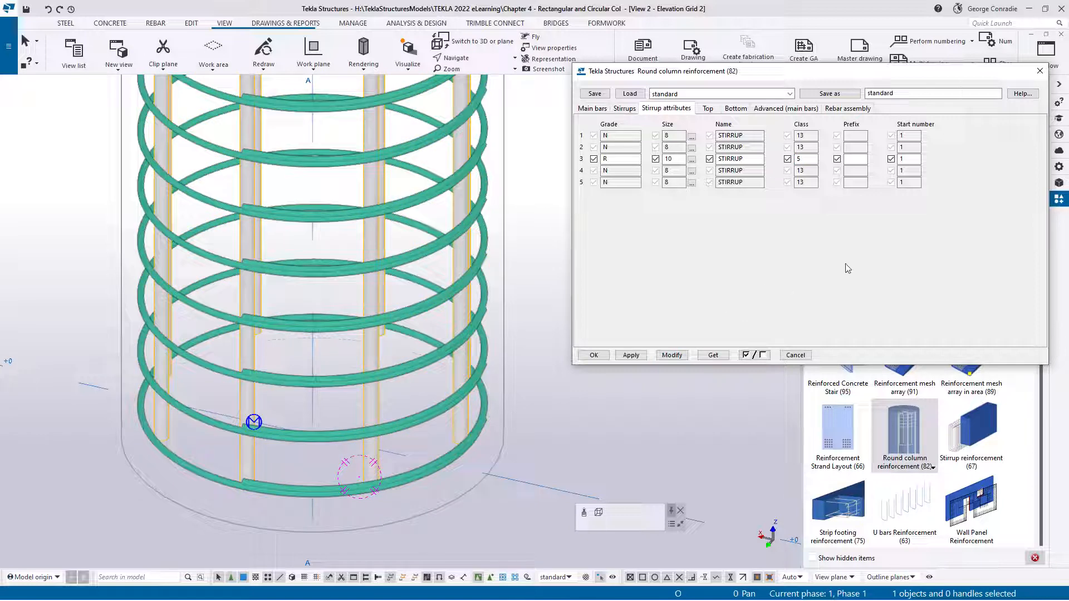
Review the additional top and bottom bar settings, advanced main bar options and rebar assembly settings, and examine the column's reinforcement cage
{"action": "left_click", "coordinate": [708, 109]}
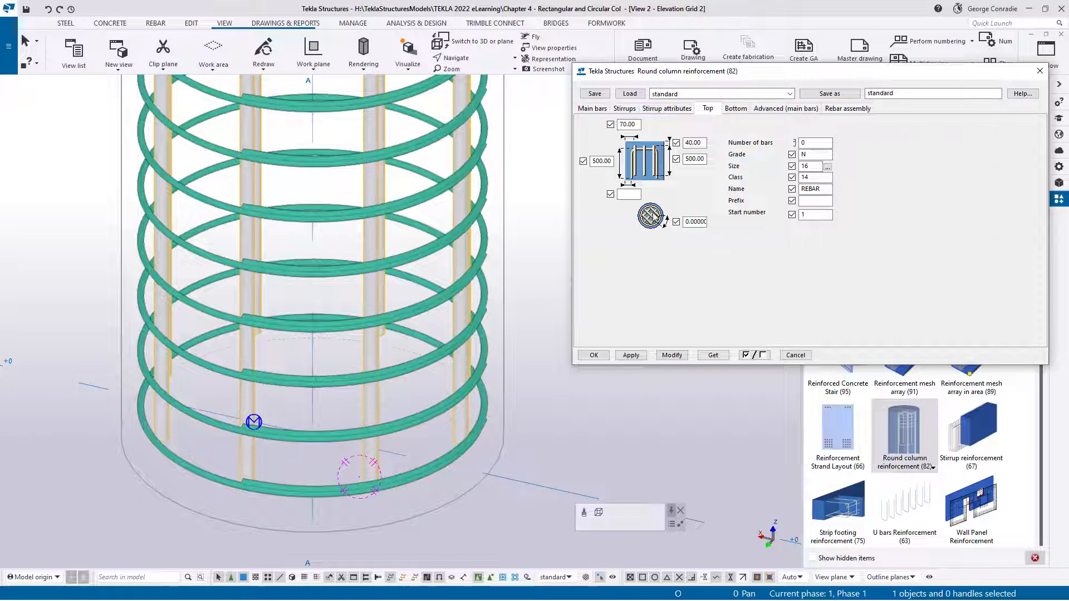
{"action": "left_click", "coordinate": [736, 109]}
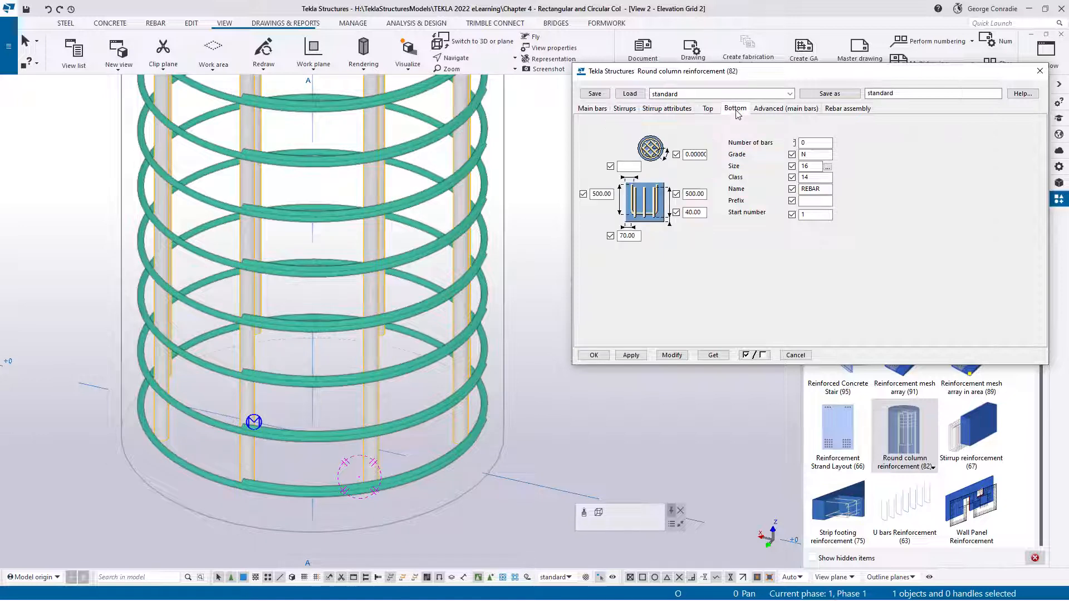
{"action": "left_click", "coordinate": [778, 109]}
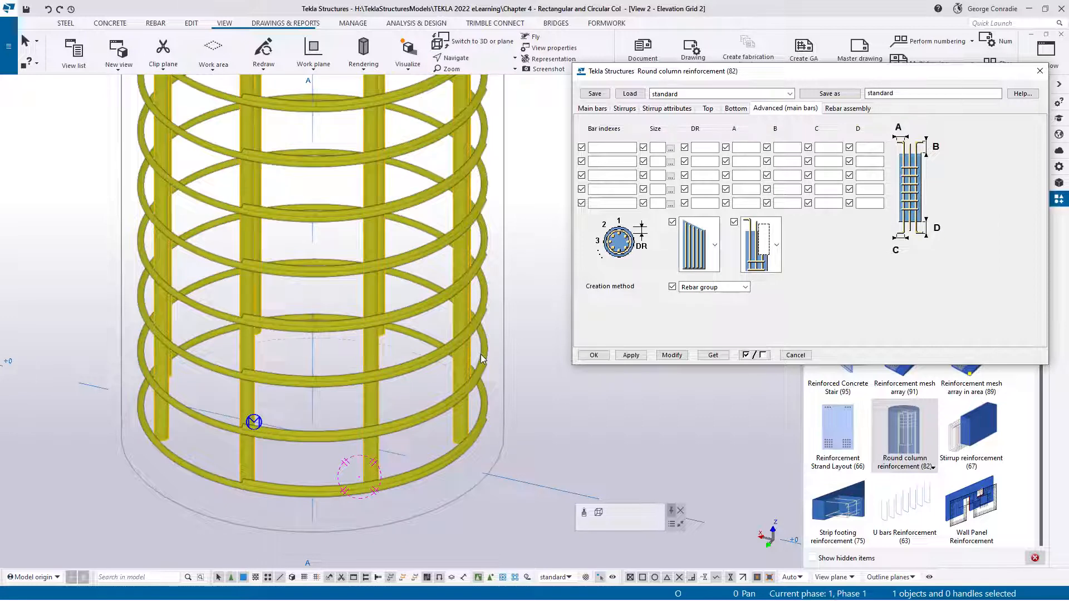
{"action": "left_click", "coordinate": [859, 109]}
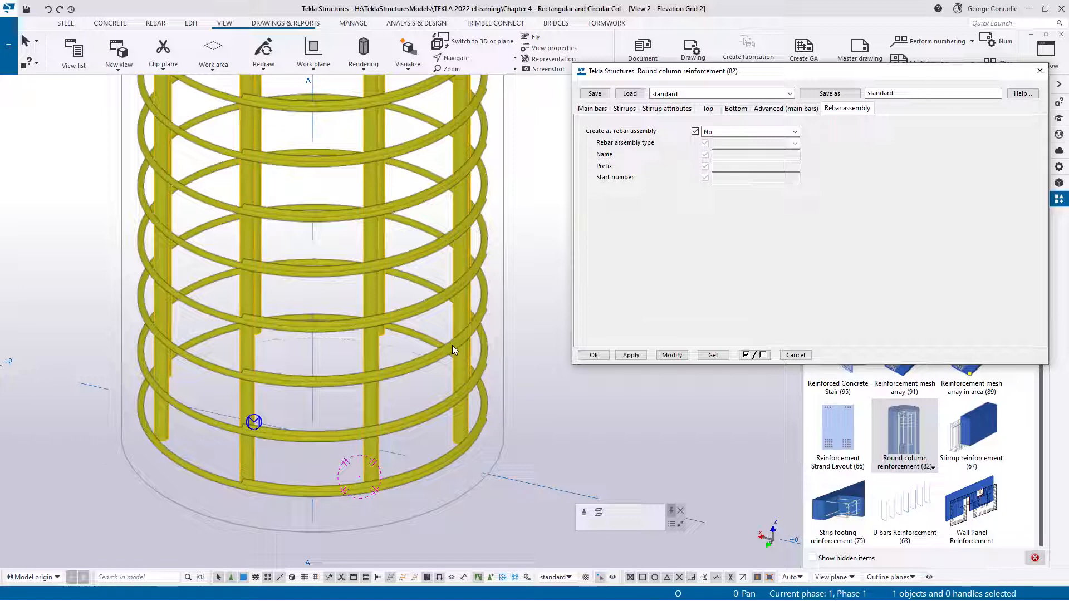
{"action": "scroll", "coordinate": [452, 345], "scroll_direction": "down", "scroll_amount": 5}
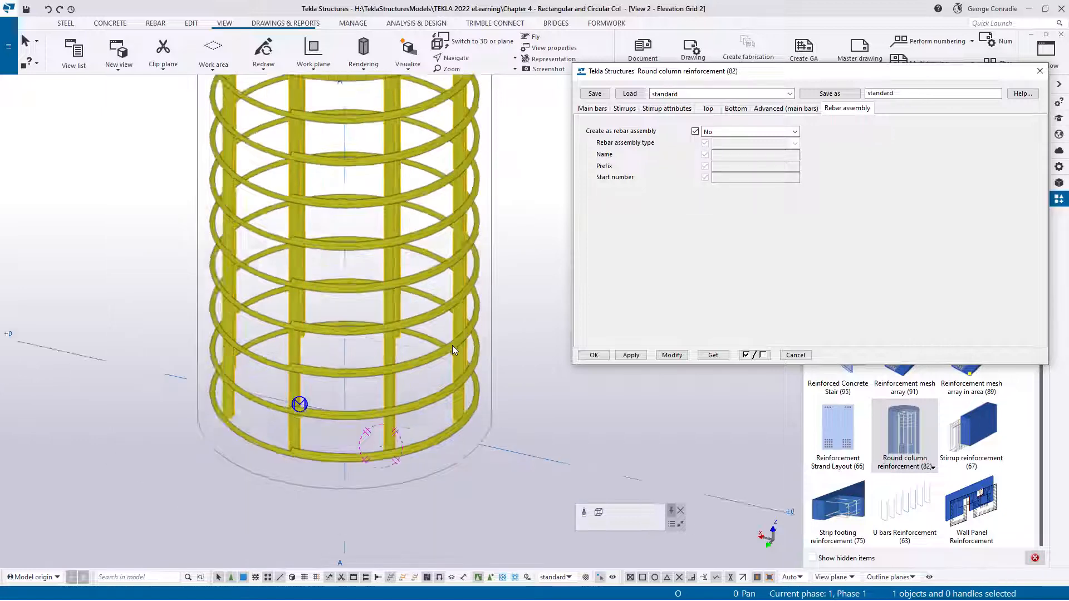
{"action": "middle_click_drag", "start_coordinate": [452, 345], "coordinate": [414, 341]}
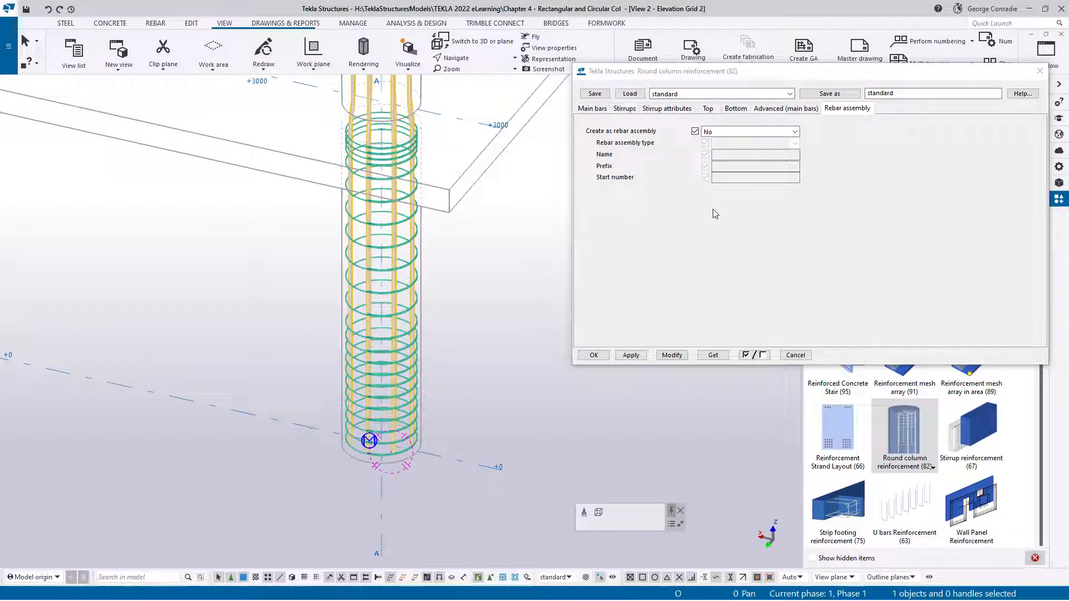
{"action": "middle_click_drag", "start_coordinate": [452, 337], "coordinate": [417, 366]}
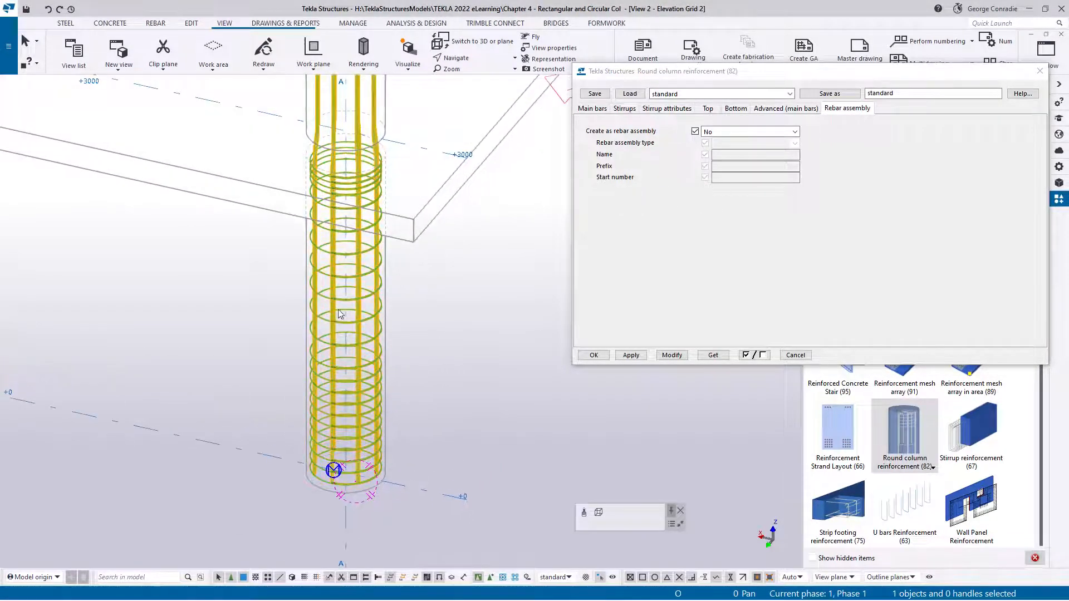
{"action": "middle_click_drag", "start_coordinate": [362, 333], "coordinate": [360, 310]}
{"action": "mouse_move", "coordinate": [340, 387]}
{"action": "middle_mouse_down", "text": "ctrl"}
{"action": "mouse_move", "coordinate": [289, 365]}
{"action": "mouse_move", "coordinate": [326, 371]}
{"action": "middle_mouse_up", "text": "ctrl"}
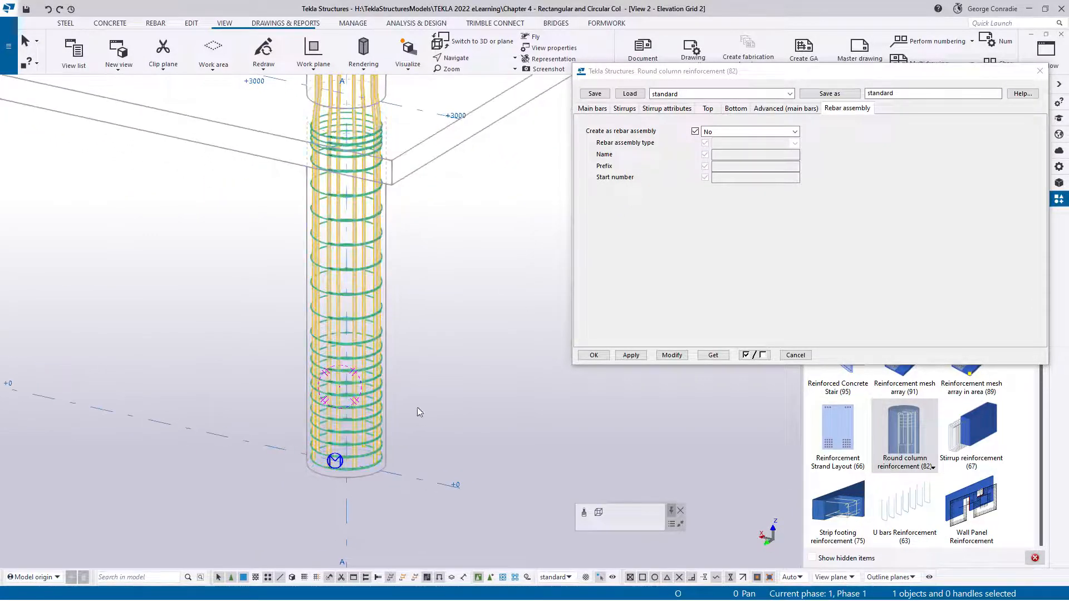
{"action": "scroll", "coordinate": [378, 422], "scroll_direction": "up", "scroll_amount": 6}
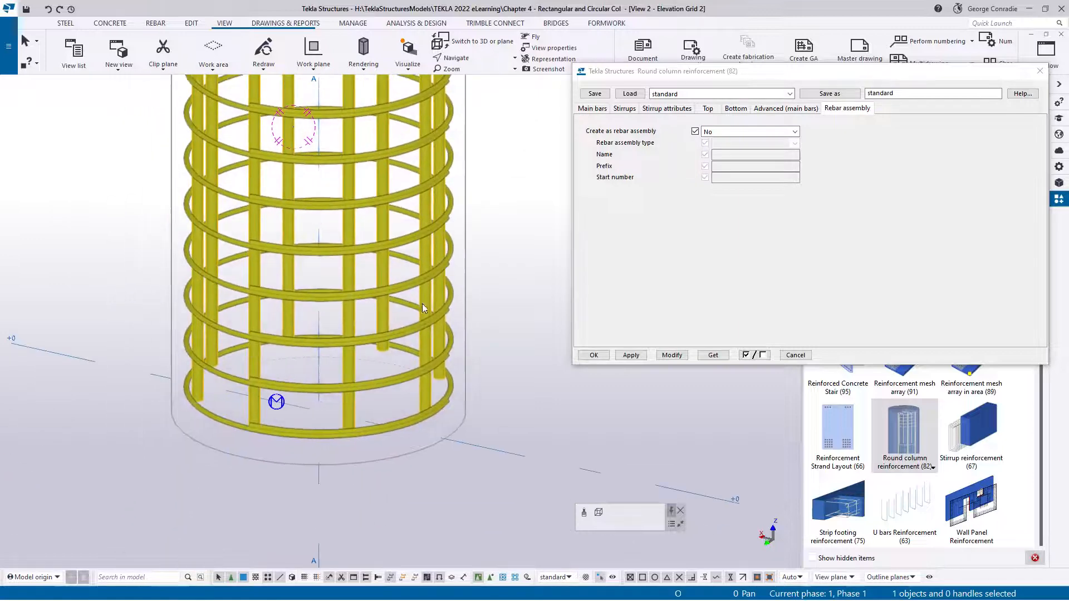
Examine the overlapping stirrup ends at the column base, review the available stirrup shapes and close the reinforcement settings without changes
{"action": "scroll", "coordinate": [379, 390], "scroll_direction": "up", "scroll_amount": 3}
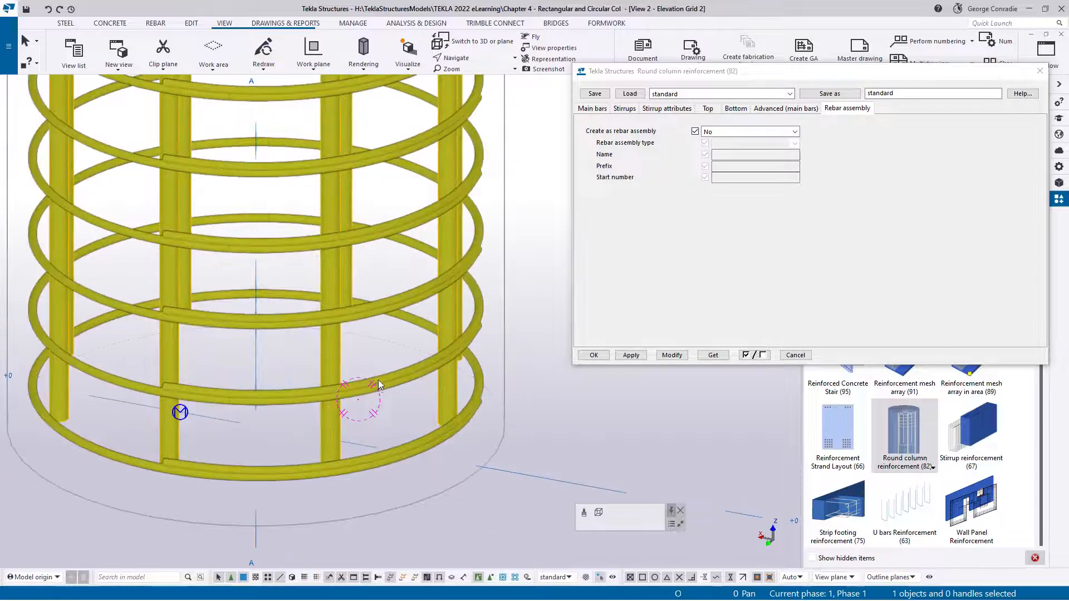
{"action": "scroll", "coordinate": [378, 380], "scroll_direction": "up", "scroll_amount": 2}
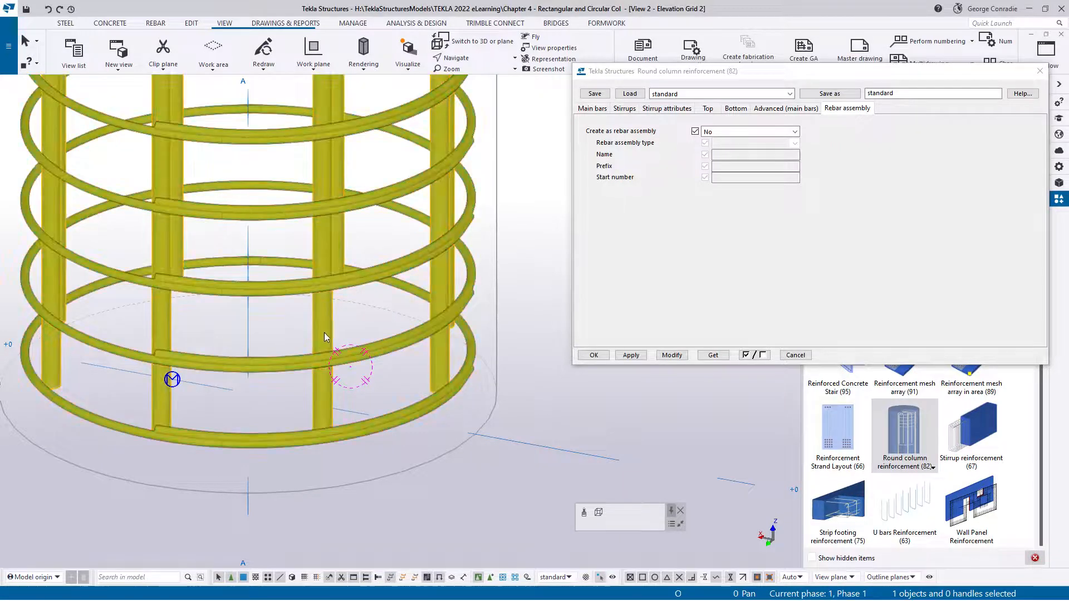
{"action": "middle_click_drag", "start_coordinate": [327, 337], "coordinate": [241, 355], "text": "ctrl"}
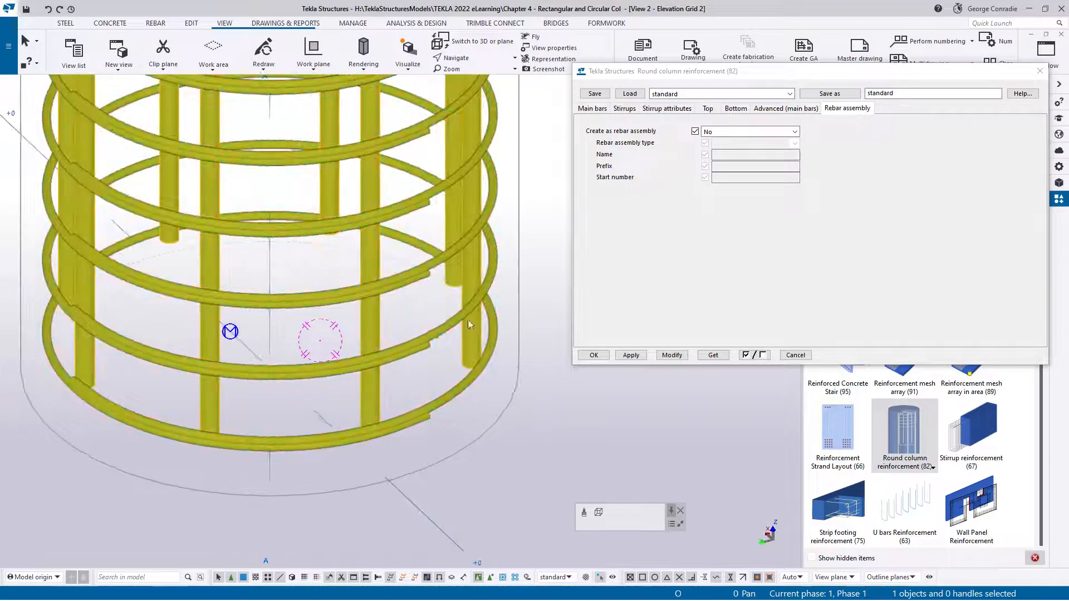
{"action": "left_click", "coordinate": [623, 109]}
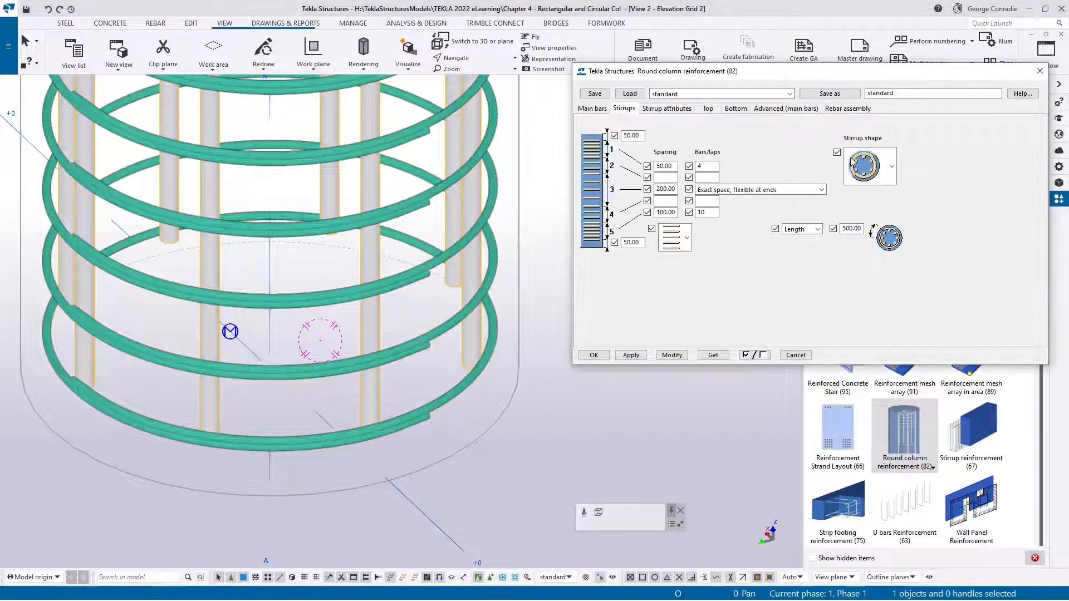
{"action": "left_click", "coordinate": [888, 182]}
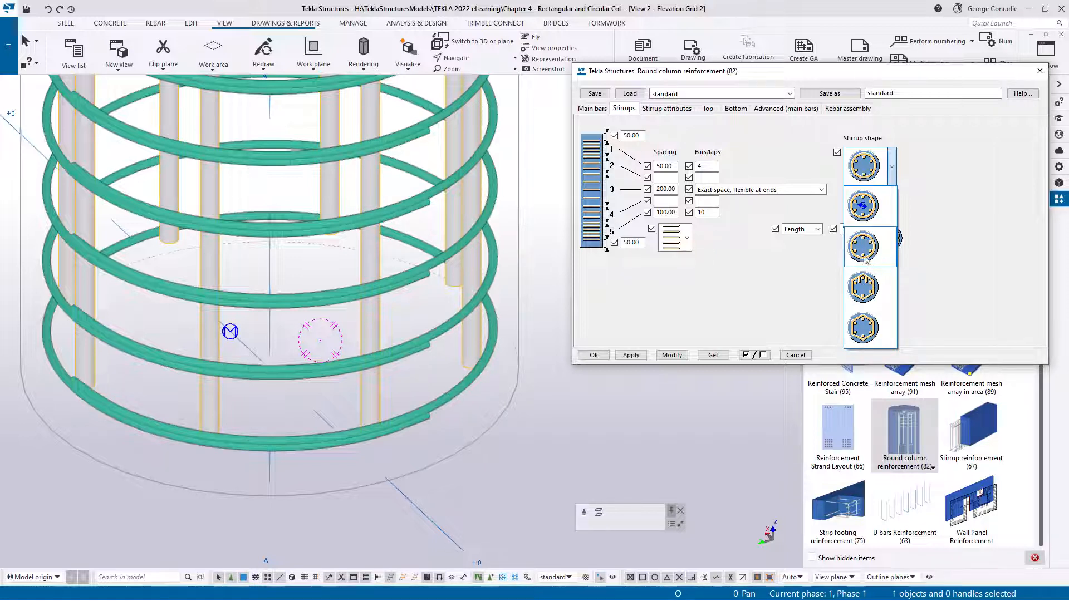
{"action": "left_click", "coordinate": [809, 285]}
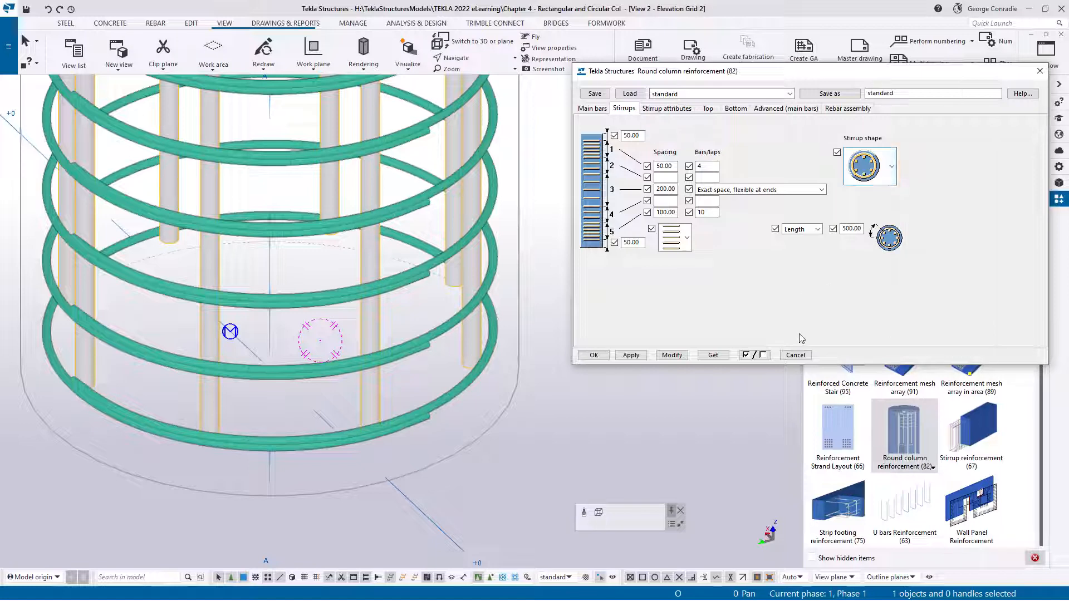
{"action": "left_click", "coordinate": [793, 355]}
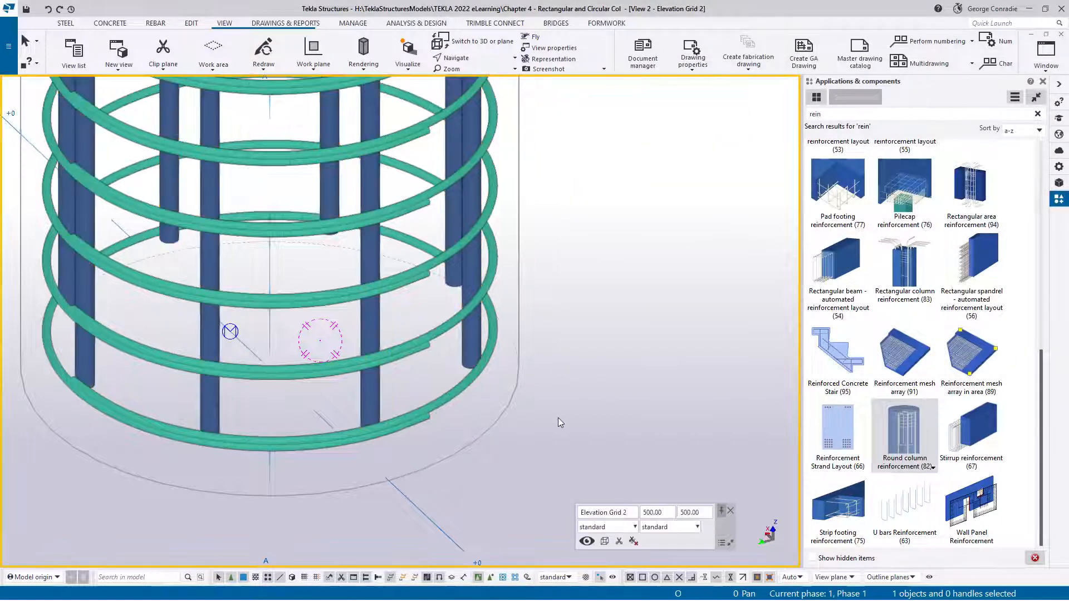
Select the stirrup group inside the component and modify its start and end hooks to Standard 180-degrees
{"action": "middle_click_drag", "start_coordinate": [558, 417], "coordinate": [600, 393]}
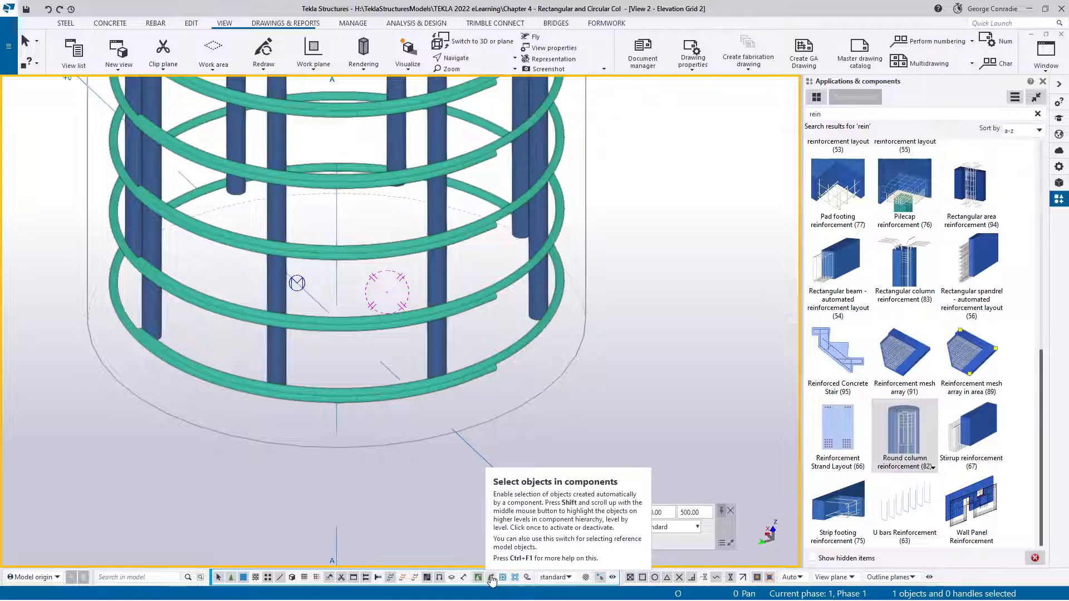
{"action": "left_click", "coordinate": [492, 580]}
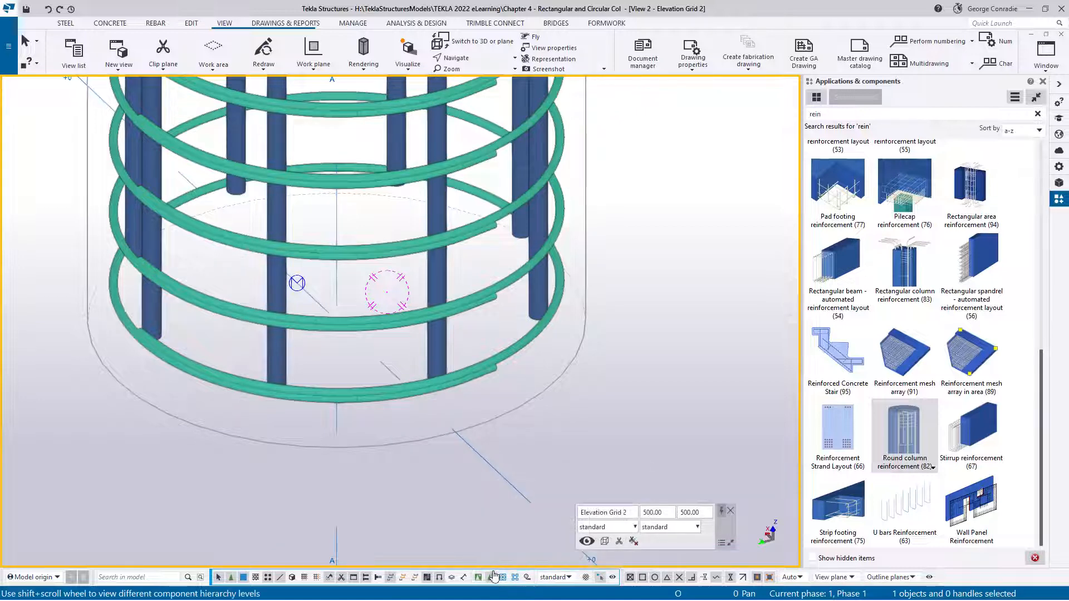
{"action": "left_click", "coordinate": [486, 371]}
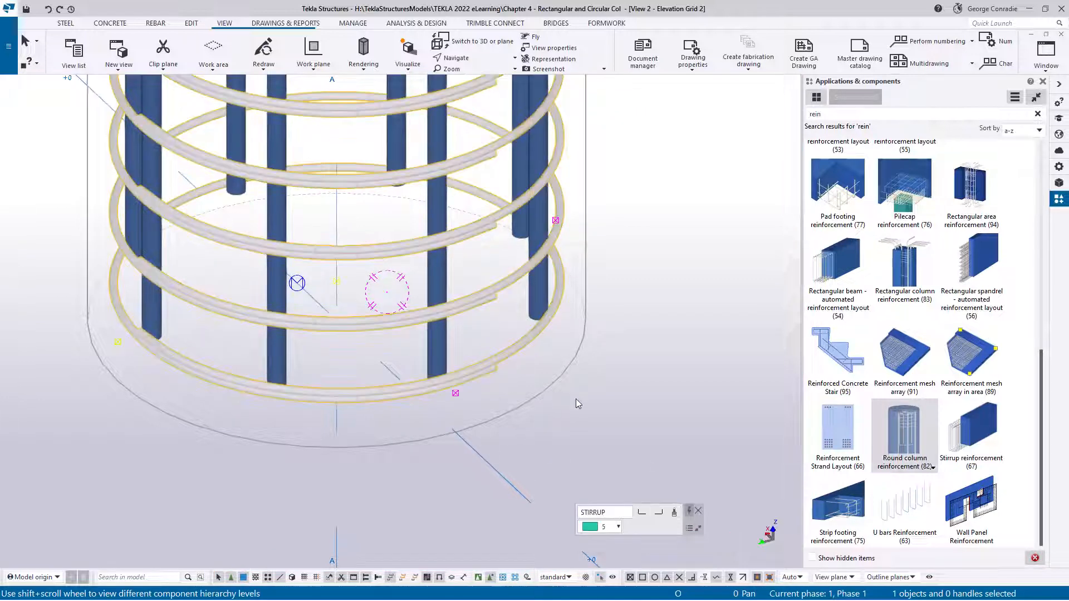
{"action": "left_click", "coordinate": [1059, 167]}
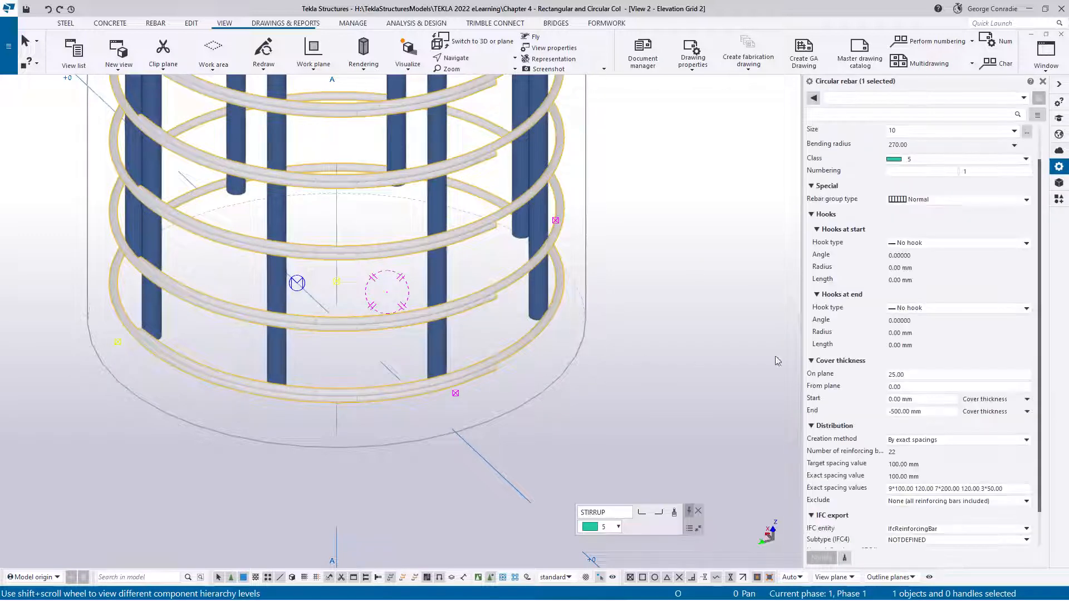
{"action": "left_click", "coordinate": [913, 243]}
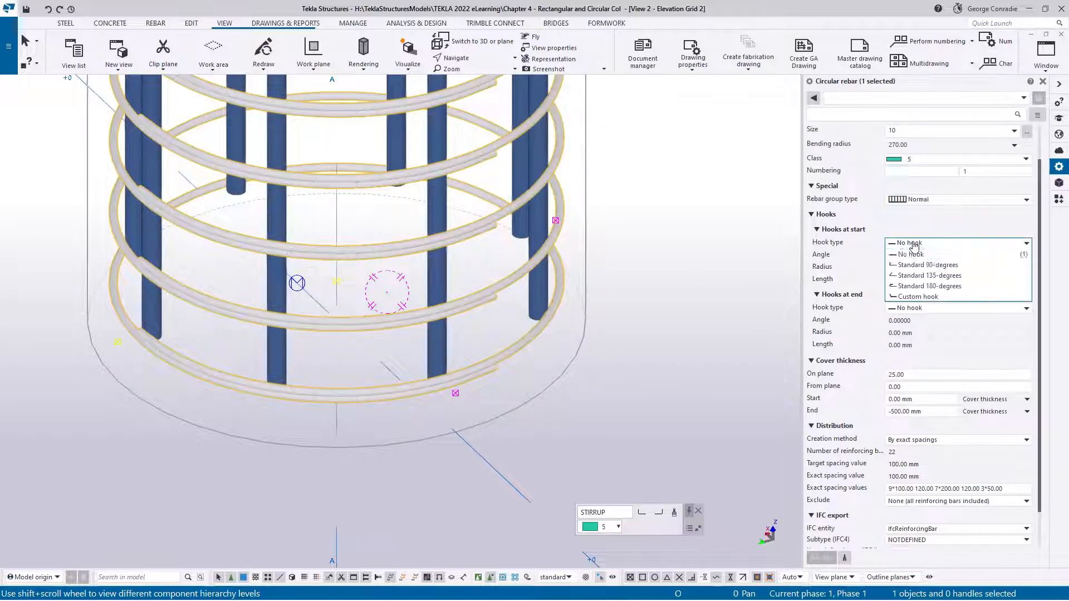
{"action": "left_click", "coordinate": [916, 286]}
{"action": "left_click", "coordinate": [913, 308]}
{"action": "left_click", "coordinate": [908, 350]}
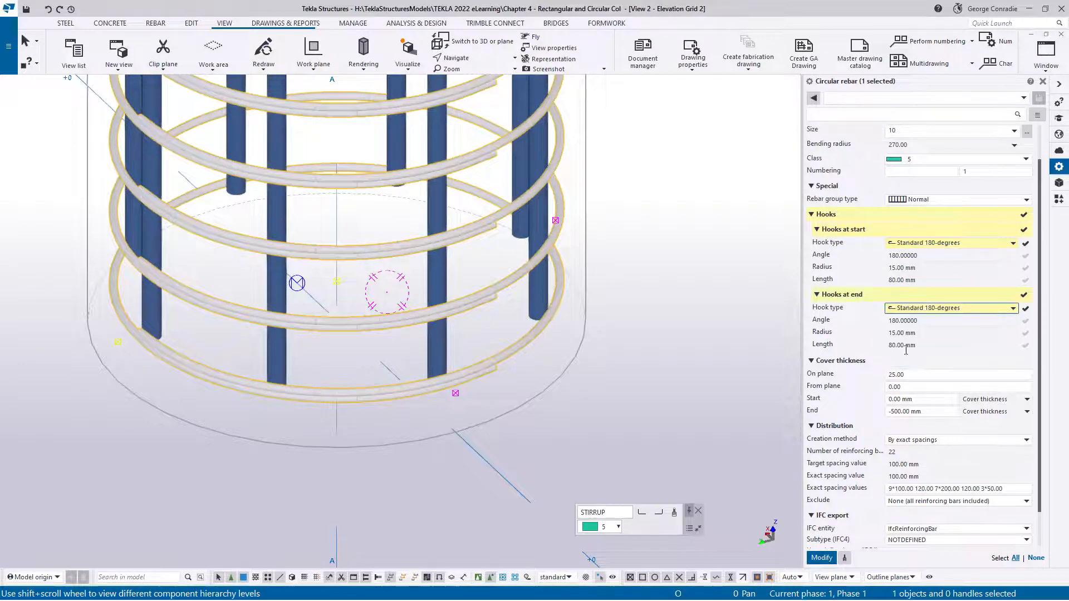
{"action": "left_click", "coordinate": [822, 558]}
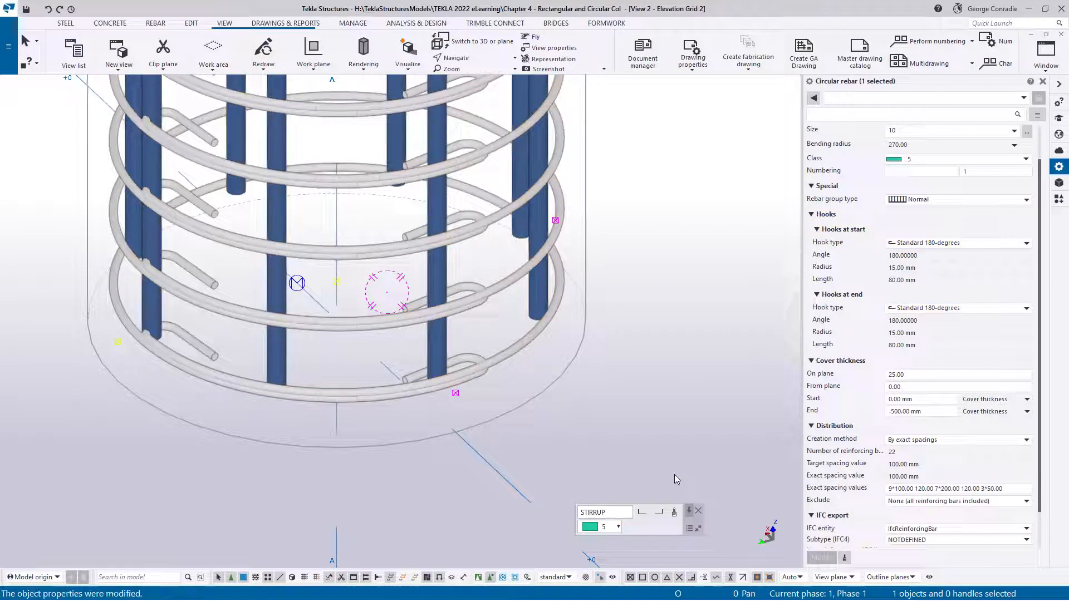
{"action": "left_click", "coordinate": [674, 473]}
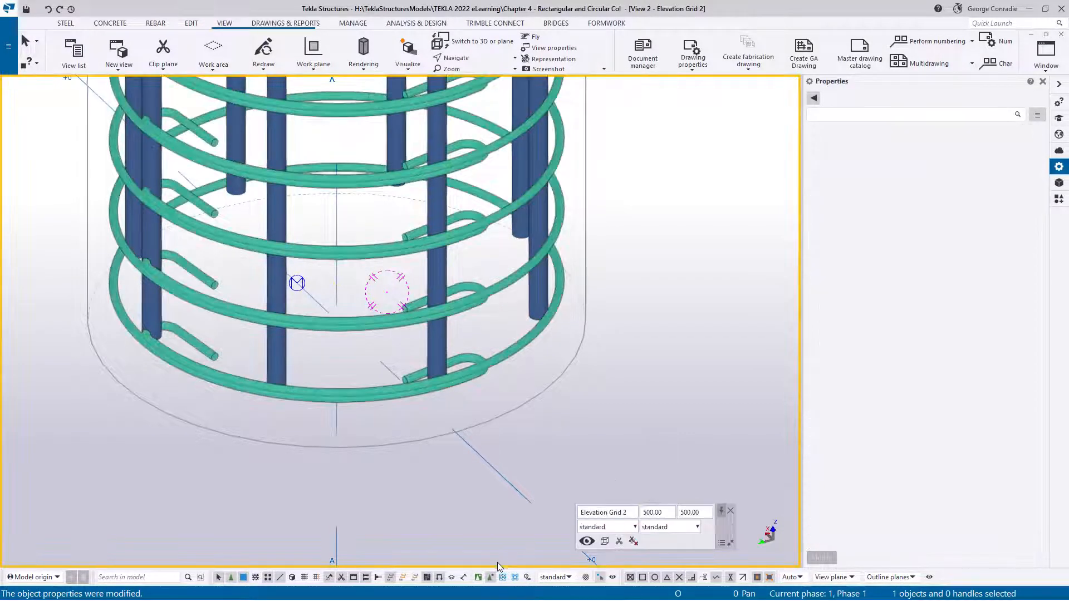
Switch back to component selection and reapply the Round column reinforcement (82) settings over the manually edited stirrup hooks
{"action": "left_click", "coordinate": [477, 577]}
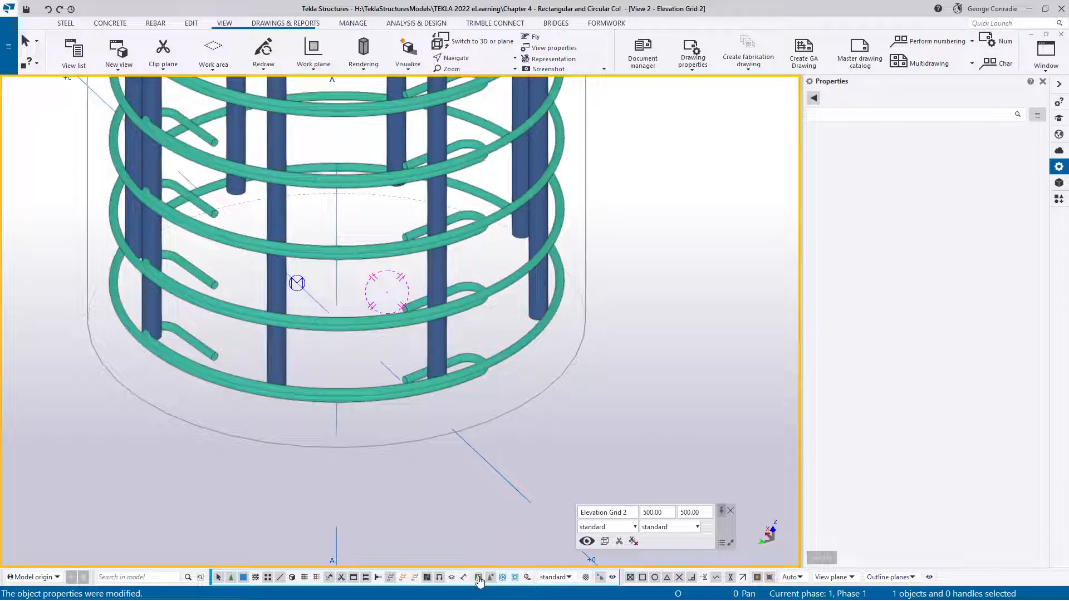
{"action": "double_click", "coordinate": [502, 356]}
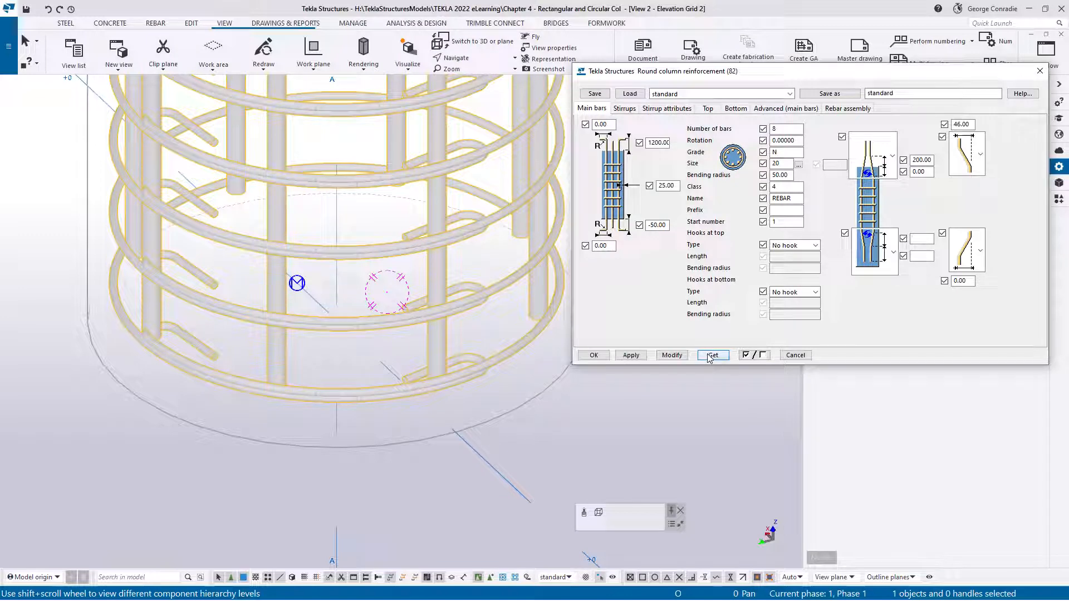
{"action": "left_click", "coordinate": [672, 355]}
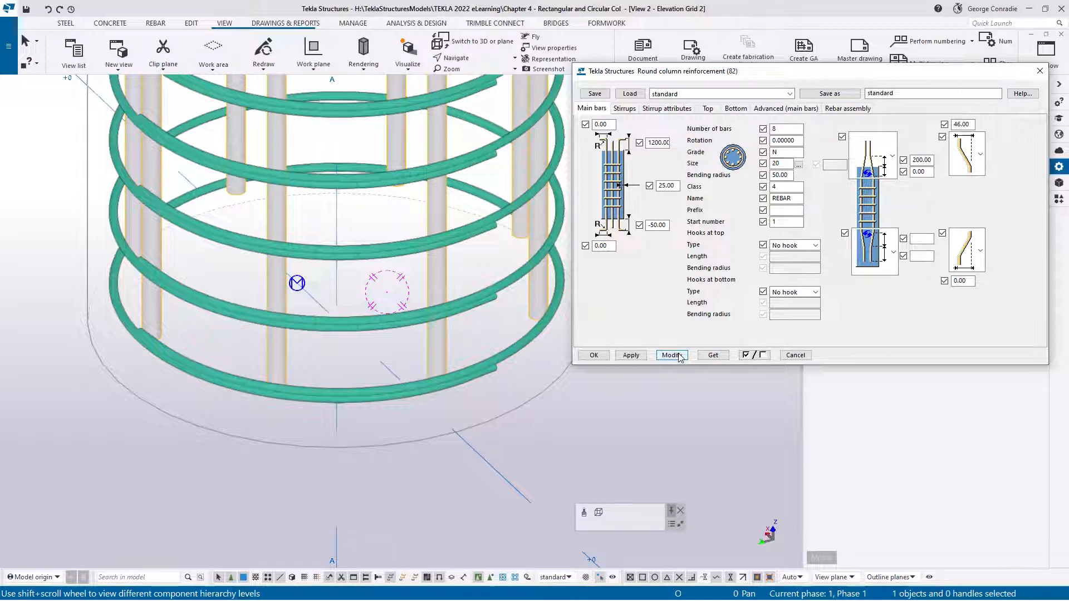
{"action": "left_click", "coordinate": [607, 357]}
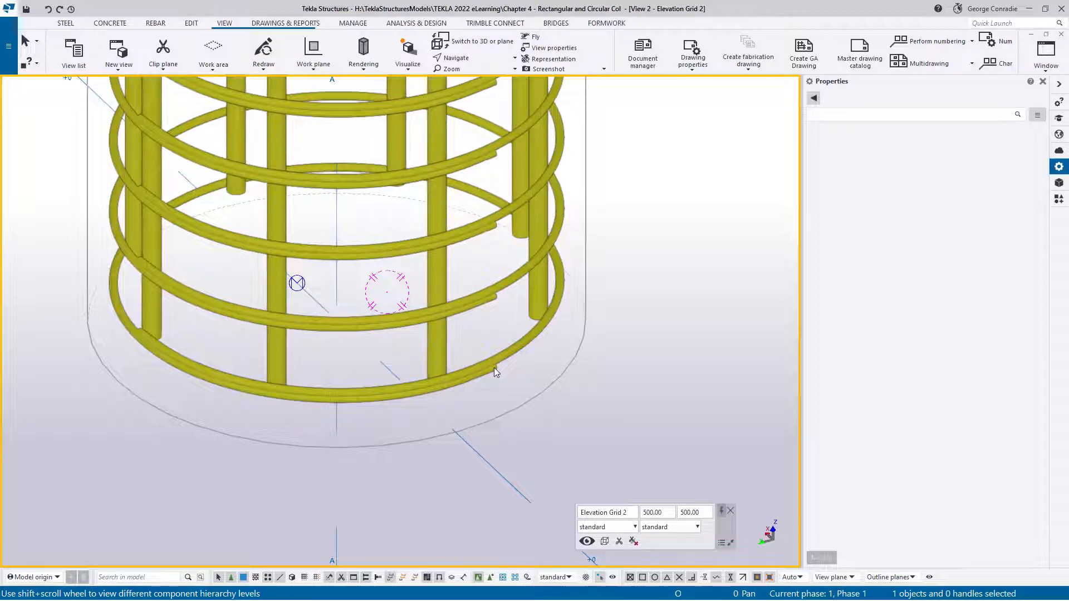
Examine the lower column's reinforcement cage from its base to the main bars extending into the upper column
{"action": "scroll", "coordinate": [494, 367], "scroll_direction": "down", "scroll_amount": 4}
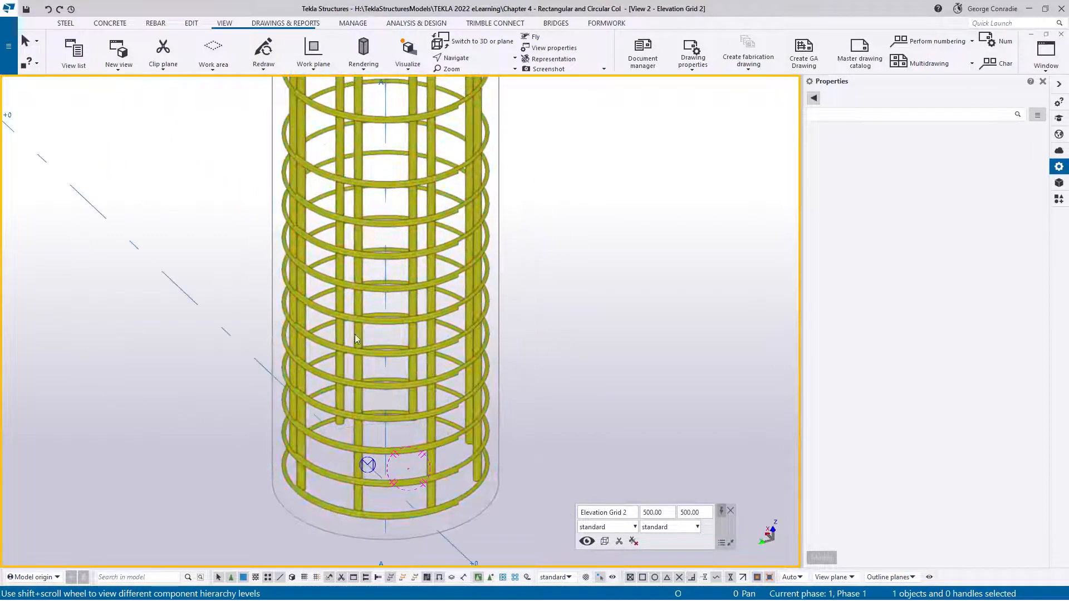
{"action": "scroll", "coordinate": [357, 339], "scroll_direction": "down", "scroll_amount": 5}
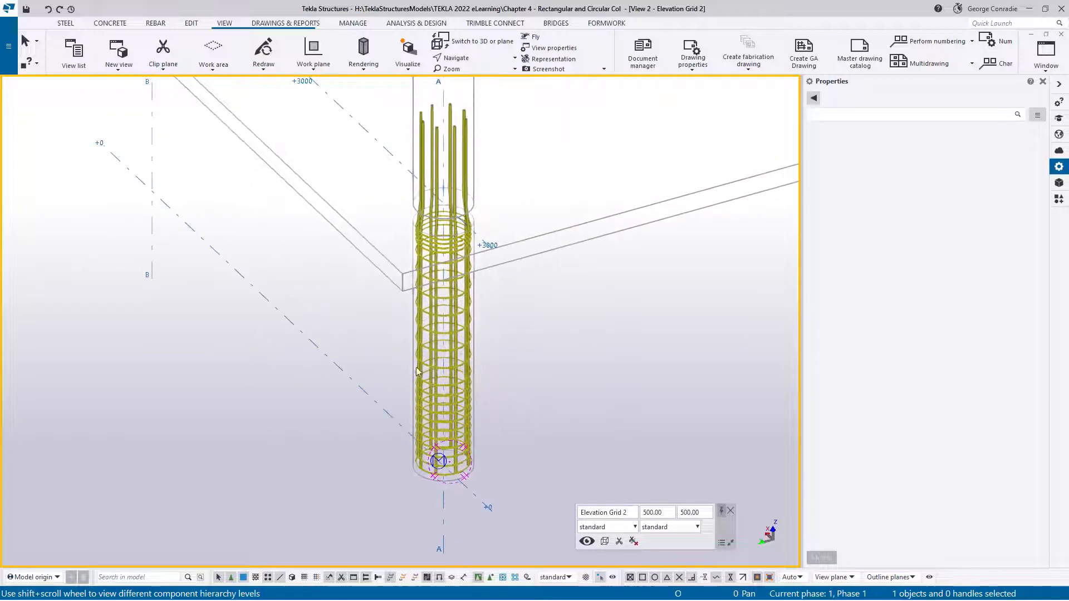
{"action": "scroll", "coordinate": [455, 467], "scroll_direction": "up", "scroll_amount": 5}
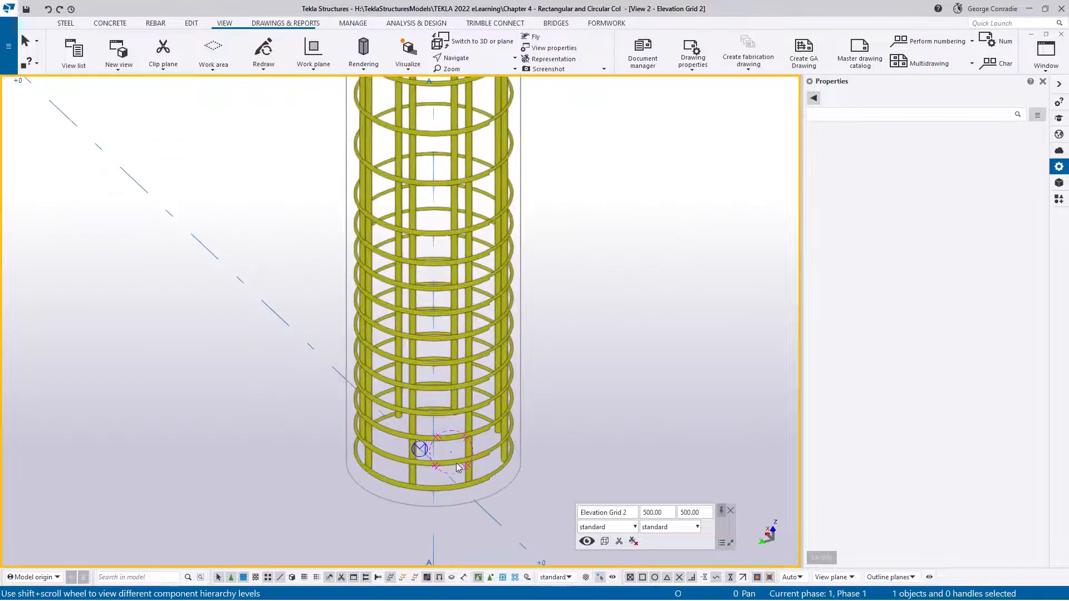
{"action": "middle_click_drag", "start_coordinate": [456, 463], "coordinate": [470, 385]}
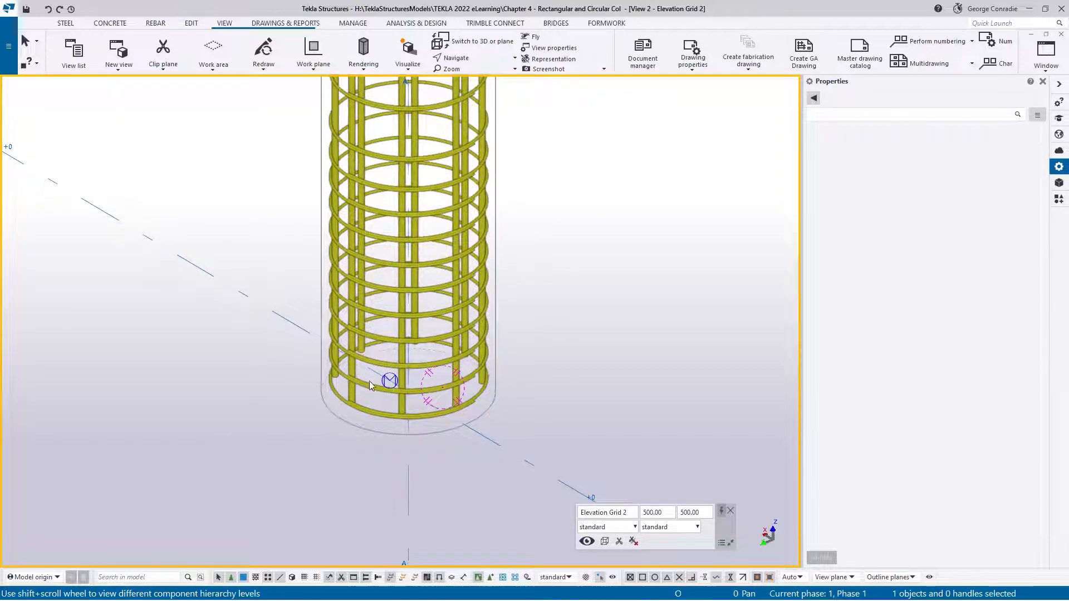
{"action": "scroll", "coordinate": [489, 361], "scroll_direction": "down", "scroll_amount": 3}
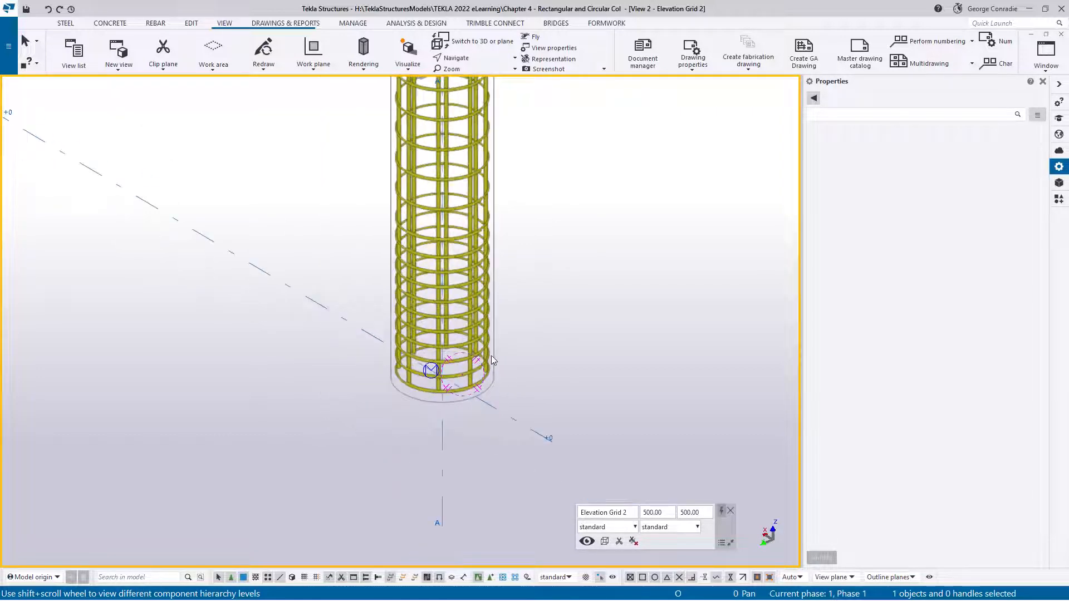
{"action": "scroll", "coordinate": [519, 357], "scroll_direction": "down", "scroll_amount": 3}
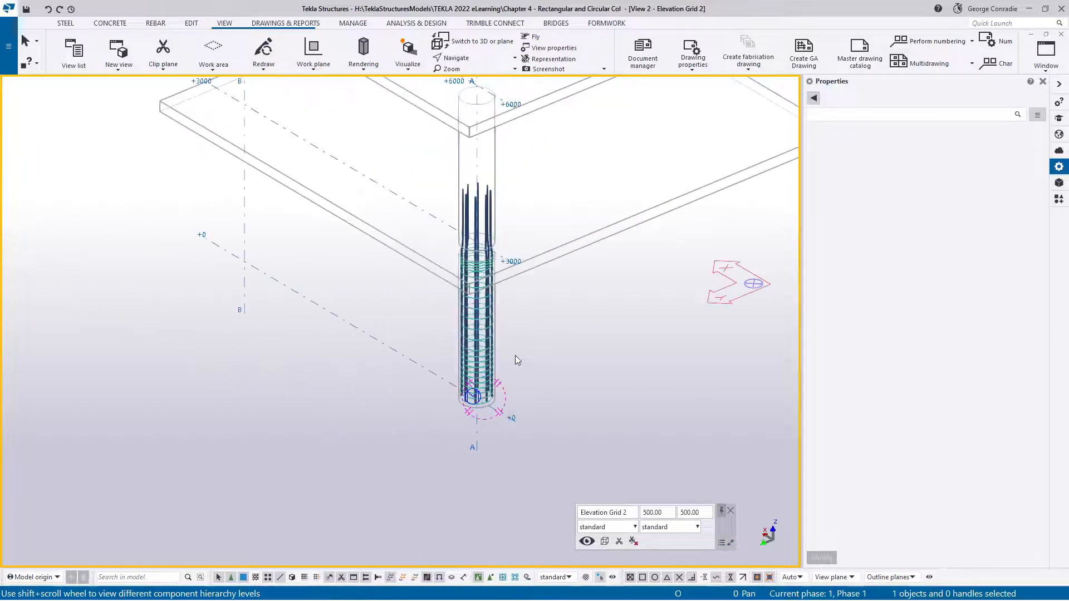
{"action": "middle_click_drag", "start_coordinate": [569, 312], "coordinate": [526, 371]}
{"action": "scroll", "coordinate": [489, 386], "scroll_direction": "up", "scroll_amount": 5}
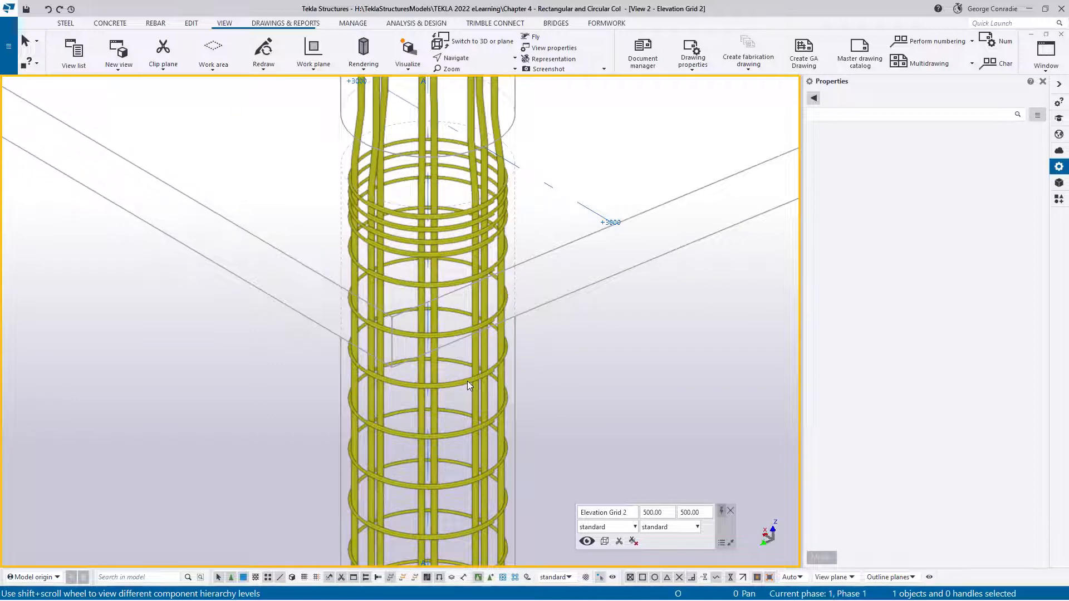
{"action": "scroll", "coordinate": [466, 381], "scroll_direction": "down", "scroll_amount": 2}
{"action": "scroll", "coordinate": [476, 417], "scroll_direction": "down", "scroll_amount": 3}
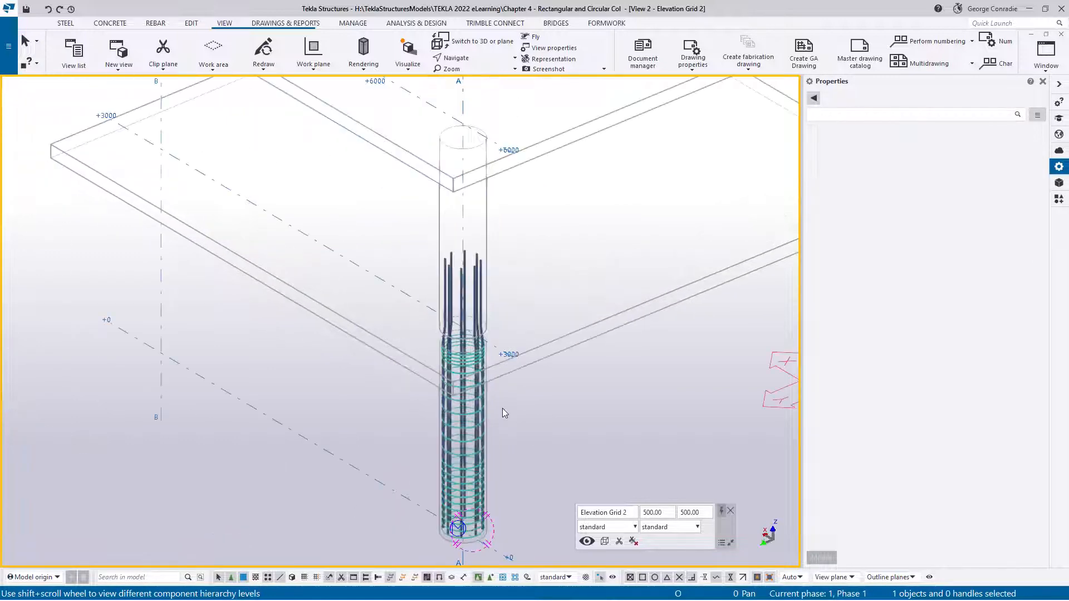
{"action": "scroll", "coordinate": [485, 351], "scroll_direction": "up", "scroll_amount": 4}
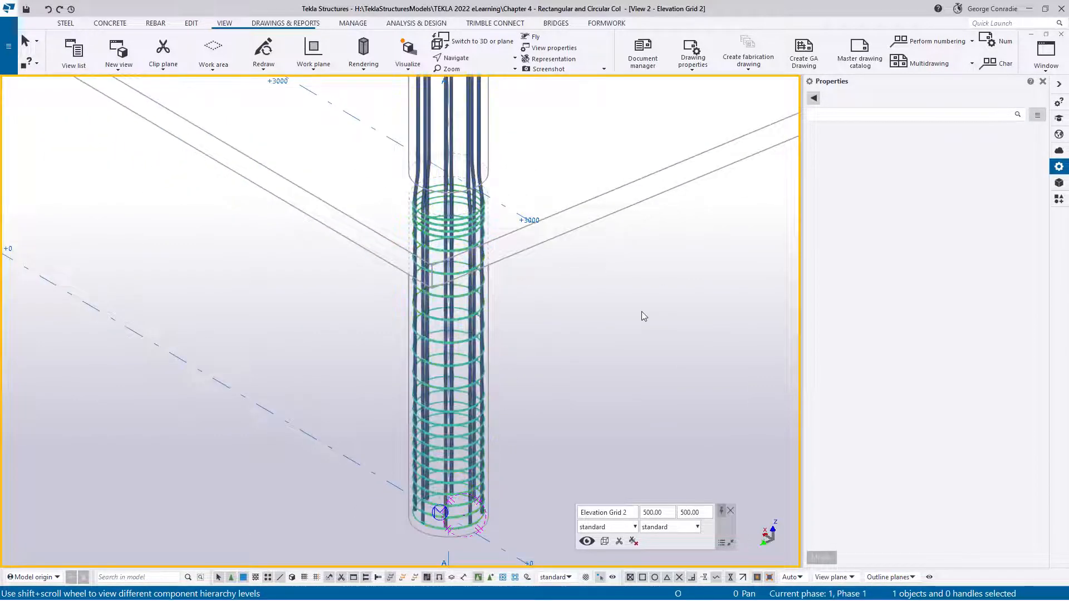
Apply Round column reinforcement (82) to the upper round column above the +3000 level and end the command
{"action": "middle_click_drag", "start_coordinate": [642, 312], "coordinate": [546, 411]}
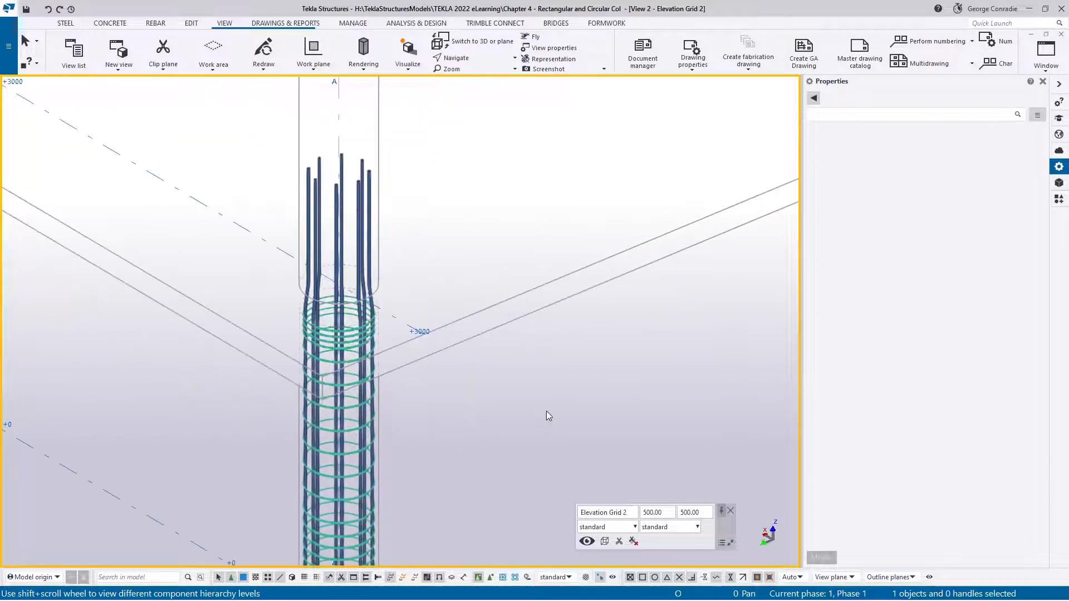
{"action": "left_click", "coordinate": [1059, 199]}
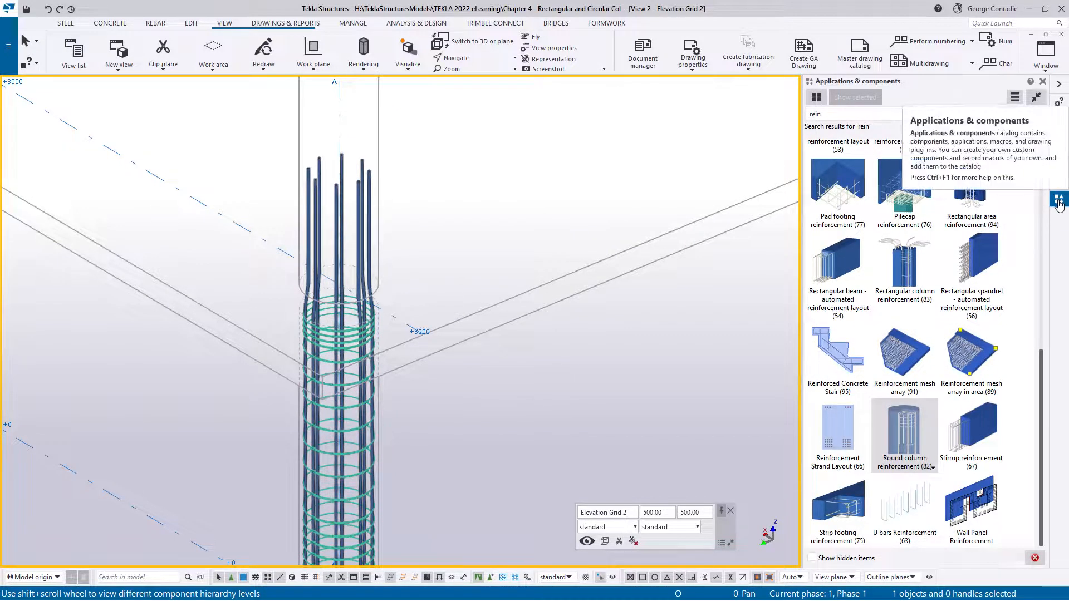
{"action": "left_click", "coordinate": [918, 429]}
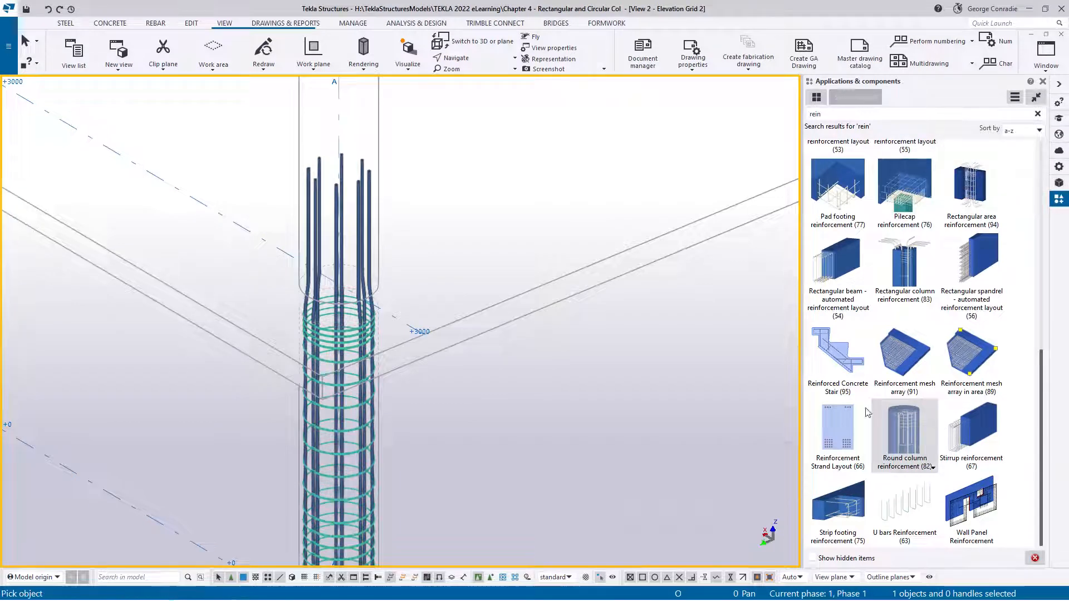
{"action": "left_click", "coordinate": [382, 207]}
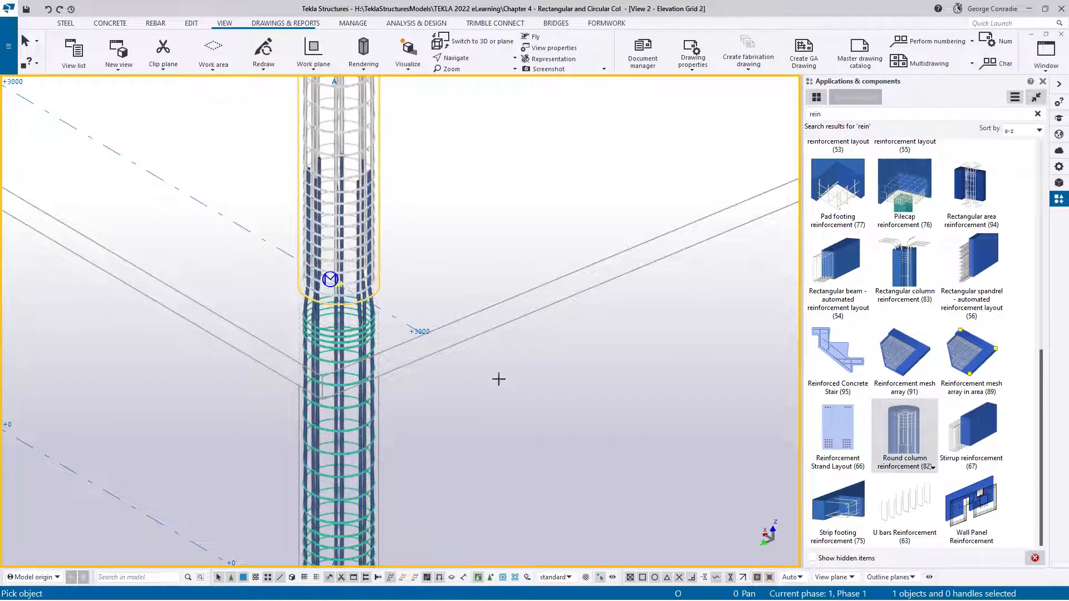
{"action": "right_click", "coordinate": [505, 383]}
{"action": "left_click", "coordinate": [517, 390]}
Examine the main bar laps and stirrups at the joint between the lower and upper round columns
{"action": "scroll", "coordinate": [338, 281], "scroll_direction": "up", "scroll_amount": 4}
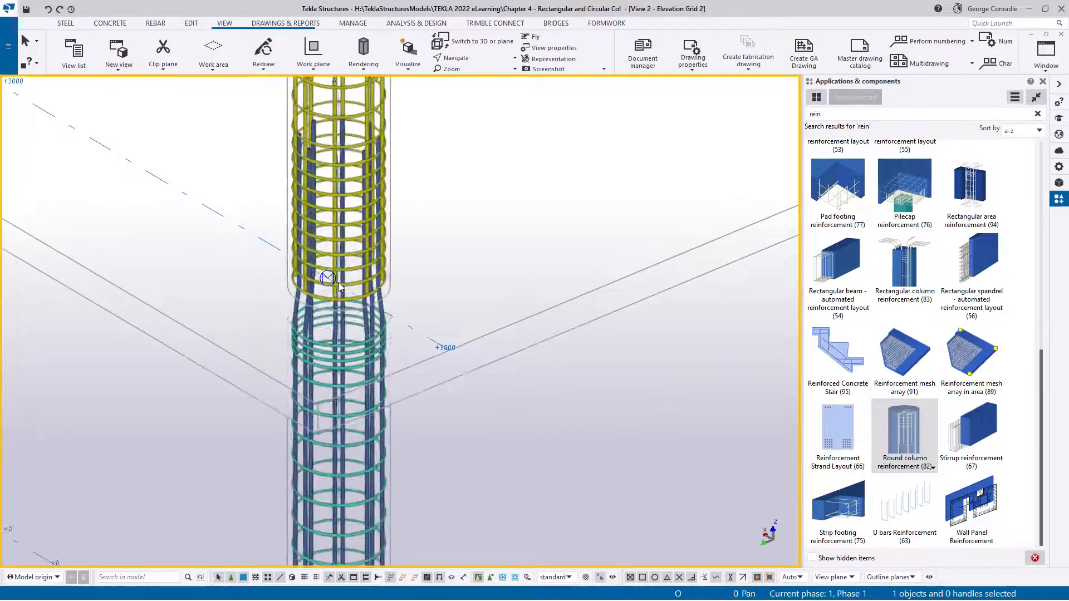
{"action": "middle_click_drag", "start_coordinate": [338, 281], "coordinate": [274, 270], "text": "ctrl"}
{"action": "scroll", "coordinate": [274, 270], "scroll_direction": "up", "scroll_amount": 8}
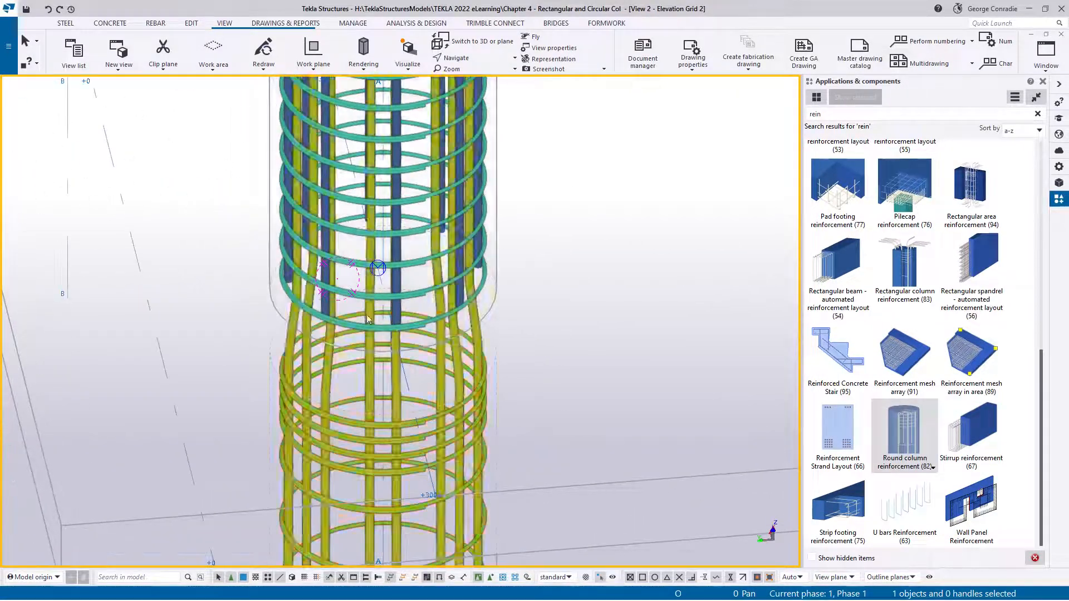
{"action": "scroll", "coordinate": [237, 302], "scroll_direction": "down", "scroll_amount": 10}
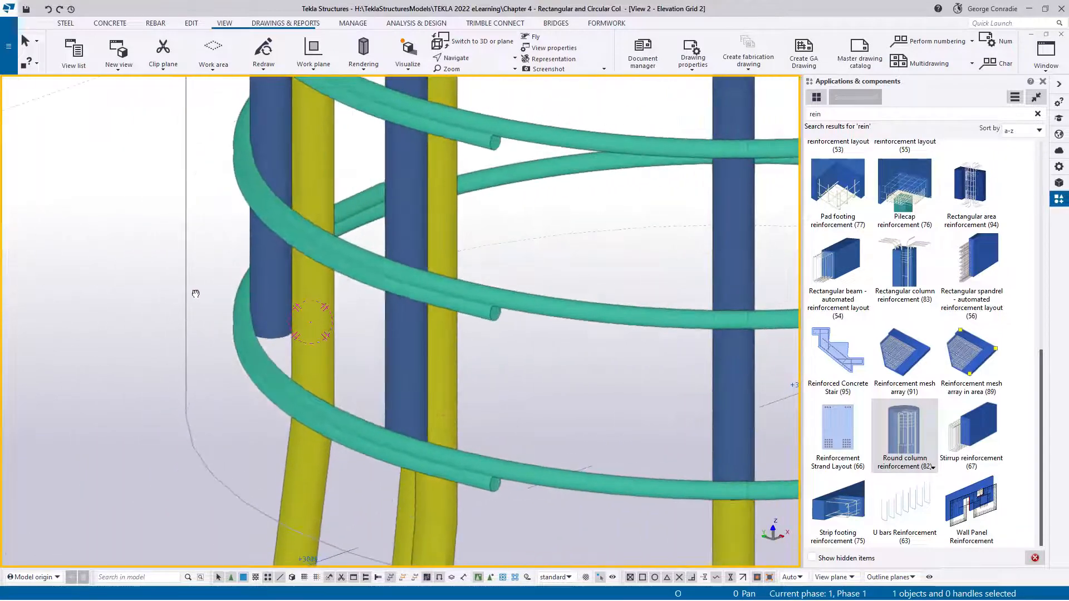
{"action": "scroll", "coordinate": [365, 301], "scroll_direction": "down", "scroll_amount": 8}
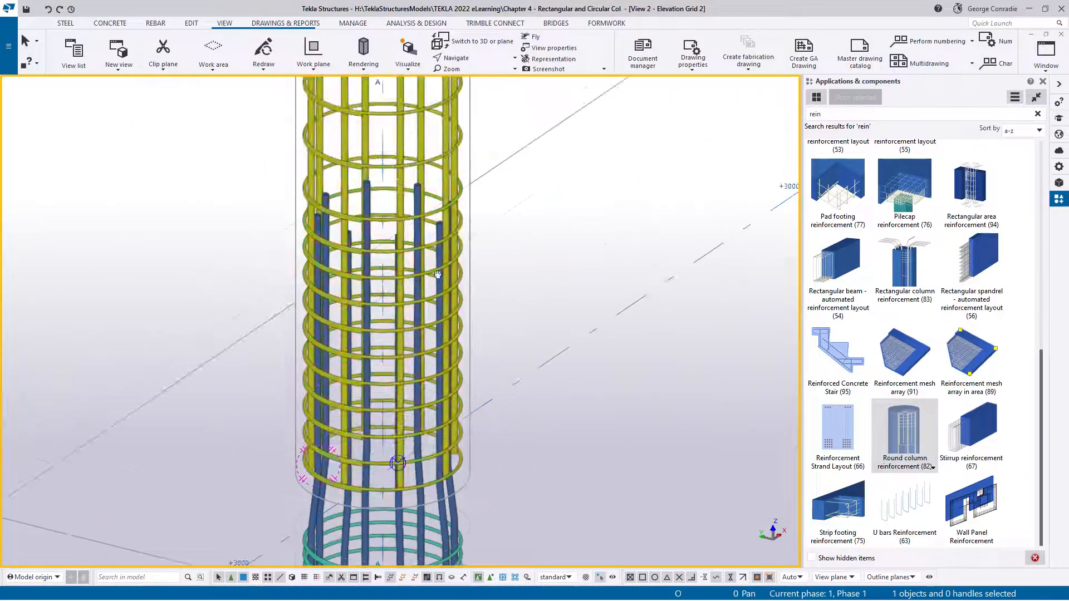
Open the upper column's Round column reinforcement (82) settings and check the cranking options for the top of the main bars
{"action": "middle_click_drag", "start_coordinate": [431, 253], "coordinate": [435, 209], "text": "ctrl"}
{"action": "double_click", "coordinate": [457, 208]}
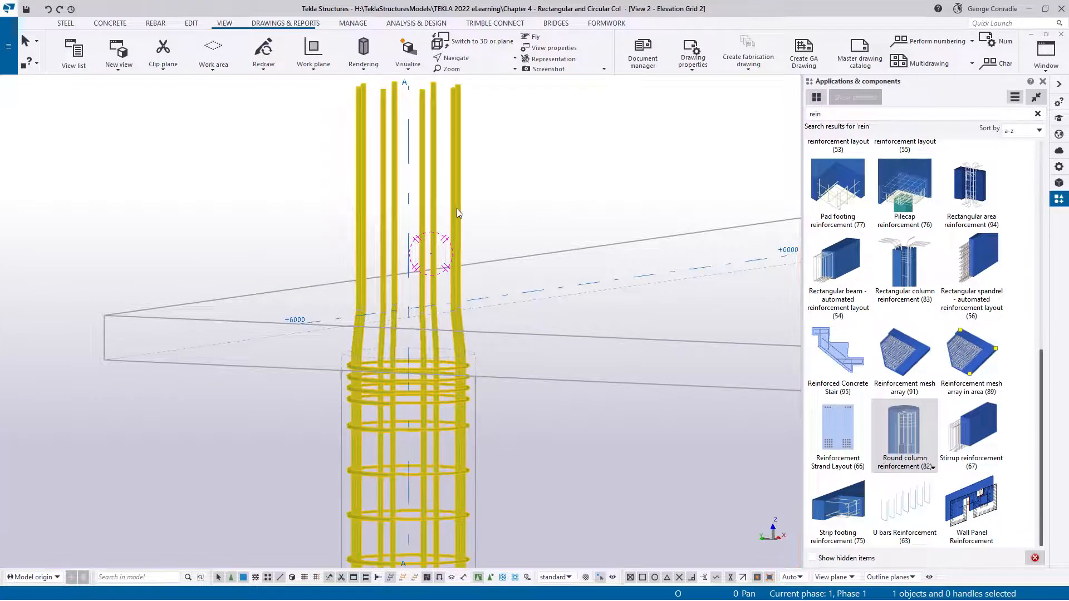
{"action": "middle_click_drag", "start_coordinate": [493, 400], "coordinate": [384, 355]}
{"action": "scroll", "coordinate": [384, 355], "scroll_direction": "down", "scroll_amount": 2}
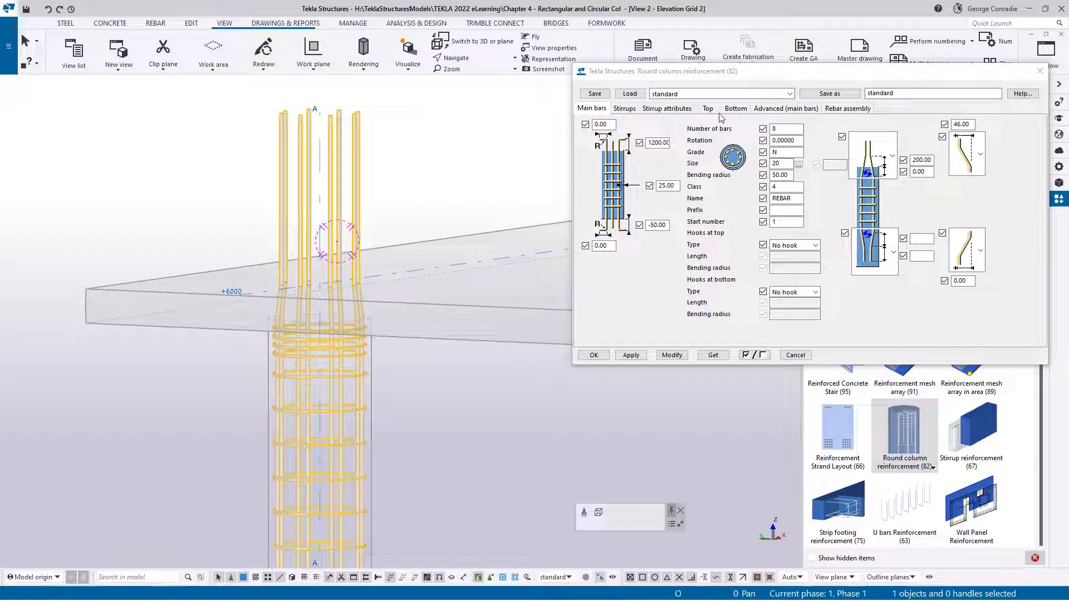
{"action": "left_click", "coordinate": [894, 158]}
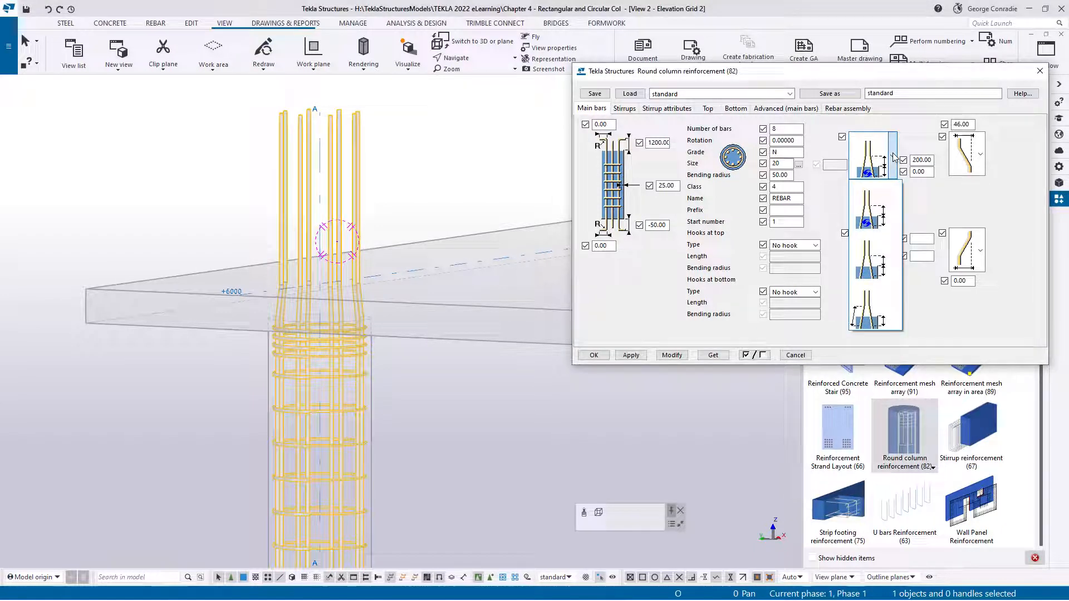
{"action": "left_click", "coordinate": [893, 158]}
Set the first top cranking distance of the main bars to 0 and modify the upper column's reinforcement
{"action": "double_click", "coordinate": [917, 161]}
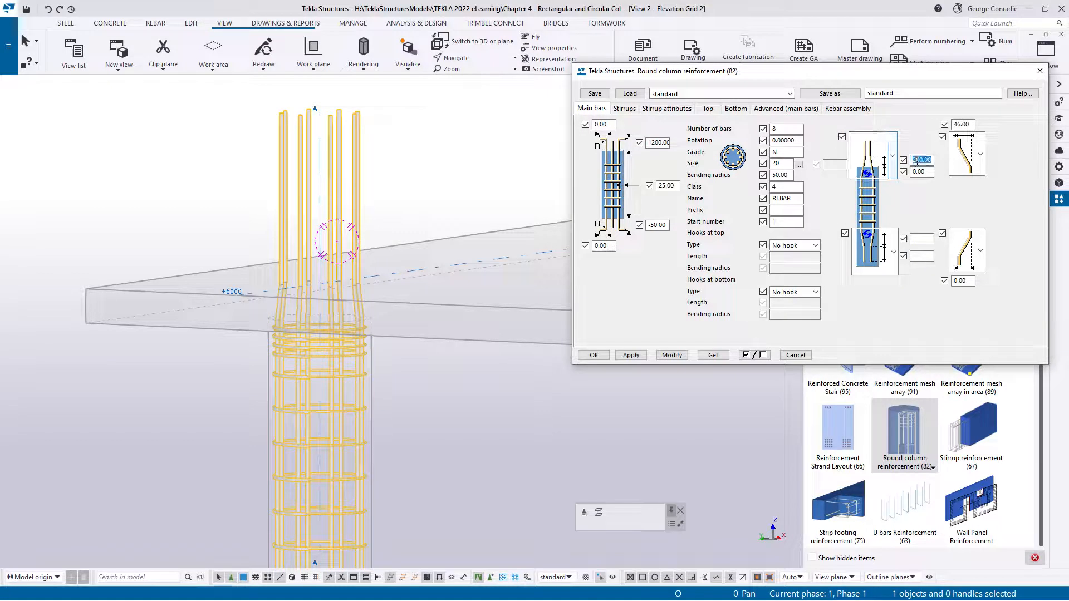
{"action": "type", "text": "0"}
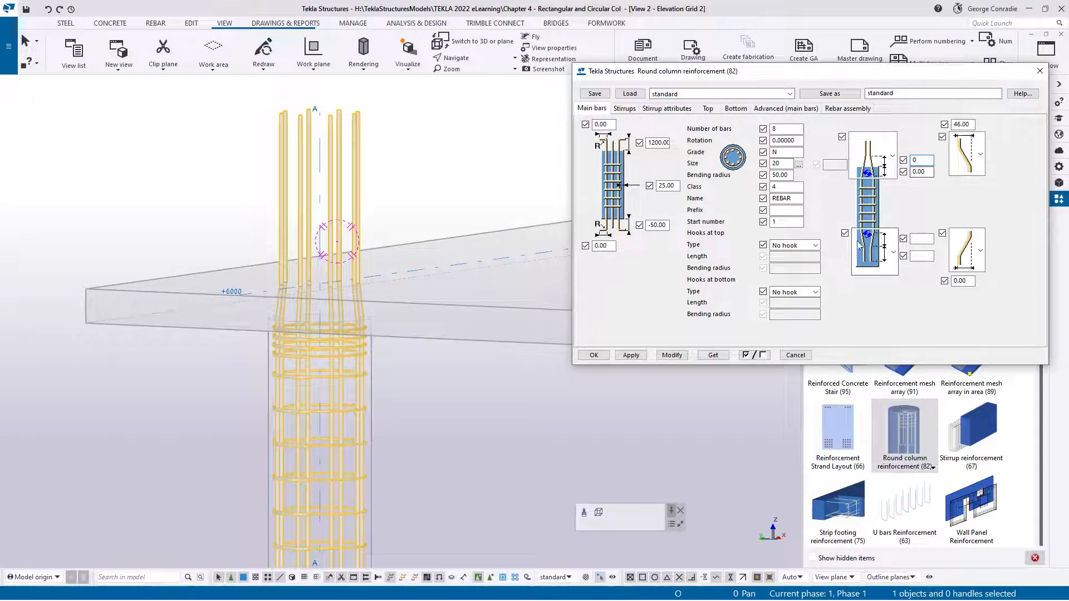
{"action": "left_click", "coordinate": [678, 356]}
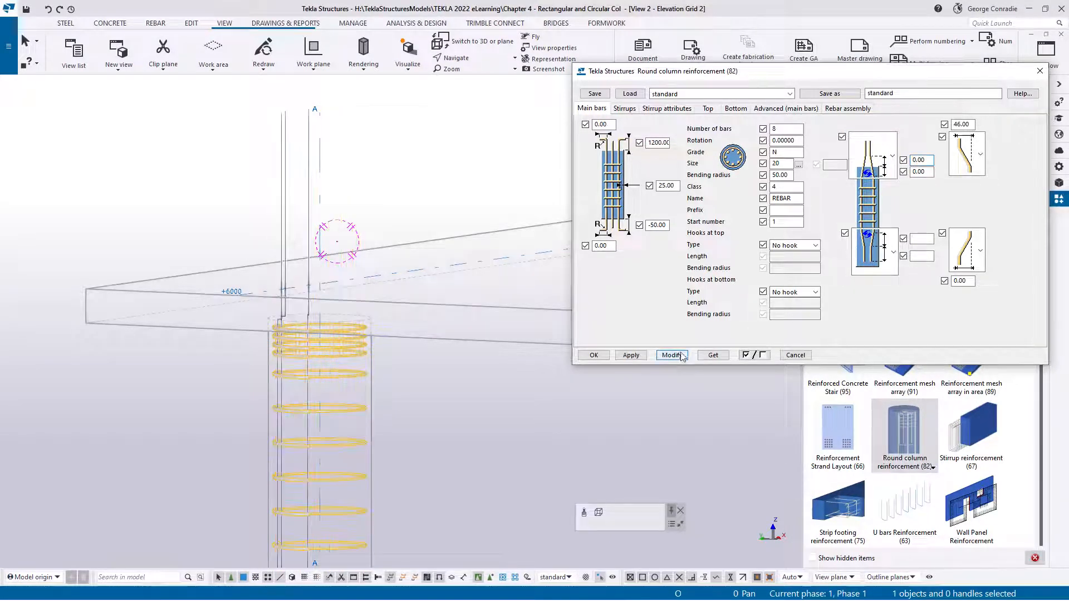
Clear both top cranking distances and the top crank offset of the main bars, modifying the upper column's reinforcement
{"action": "double_click", "coordinate": [929, 161]}
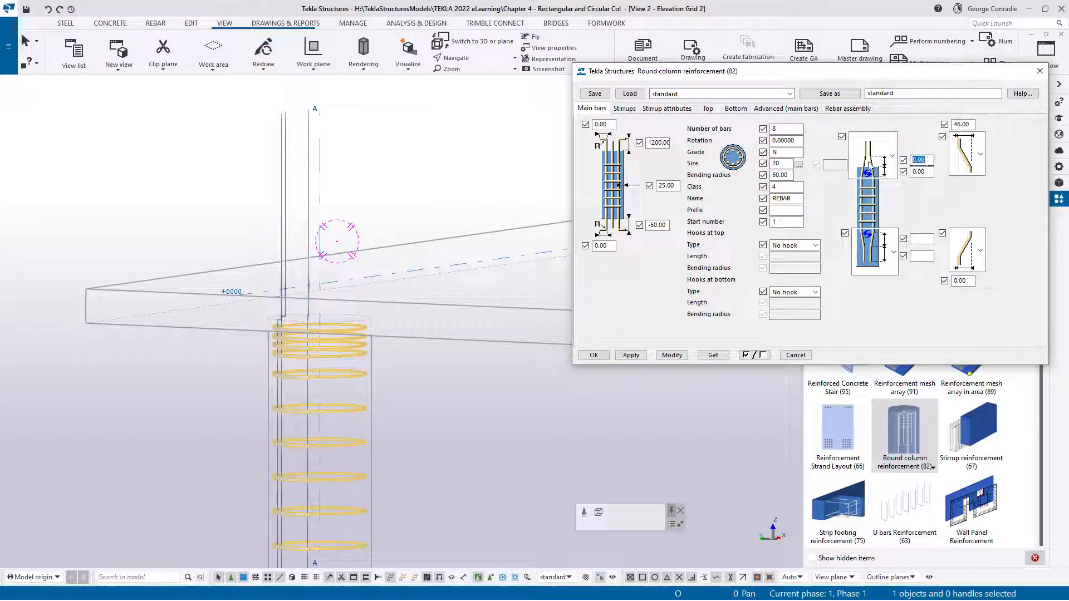
{"action": "key", "text": "Delete"}
{"action": "double_click", "coordinate": [925, 171]}
{"action": "key", "text": "Delete"}
{"action": "left_click", "coordinate": [672, 355]}
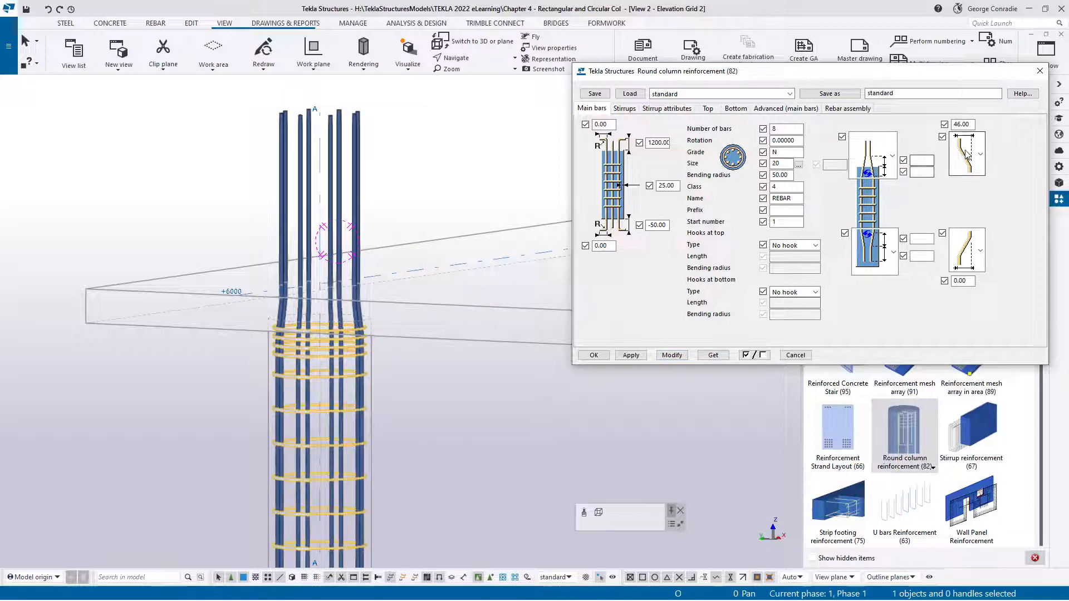
{"action": "double_click", "coordinate": [962, 124]}
{"action": "key", "text": "Delete"}
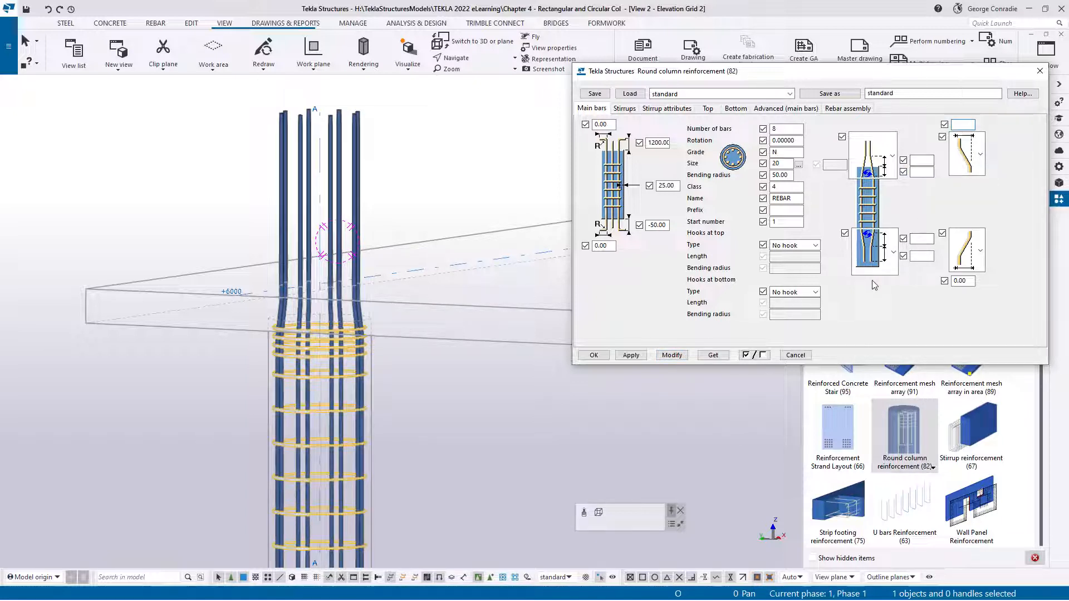
{"action": "left_click", "coordinate": [672, 355]}
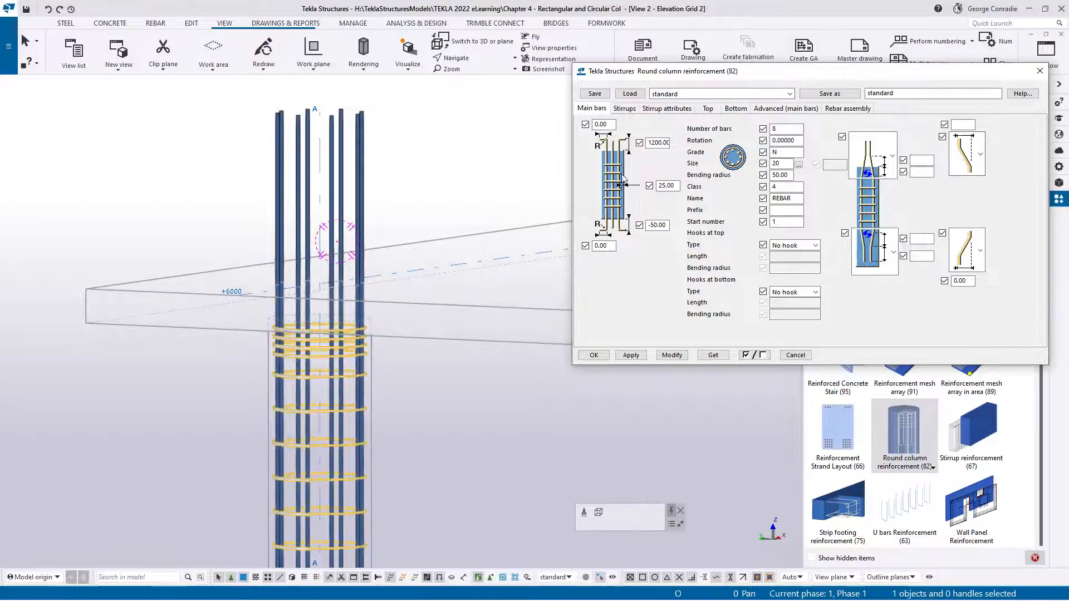
Set the main bars' extension above the upper column to 150 and modify the reinforcement
{"action": "double_click", "coordinate": [653, 143]}
{"action": "type", "text": "150"}
{"action": "left_click", "coordinate": [679, 360]}
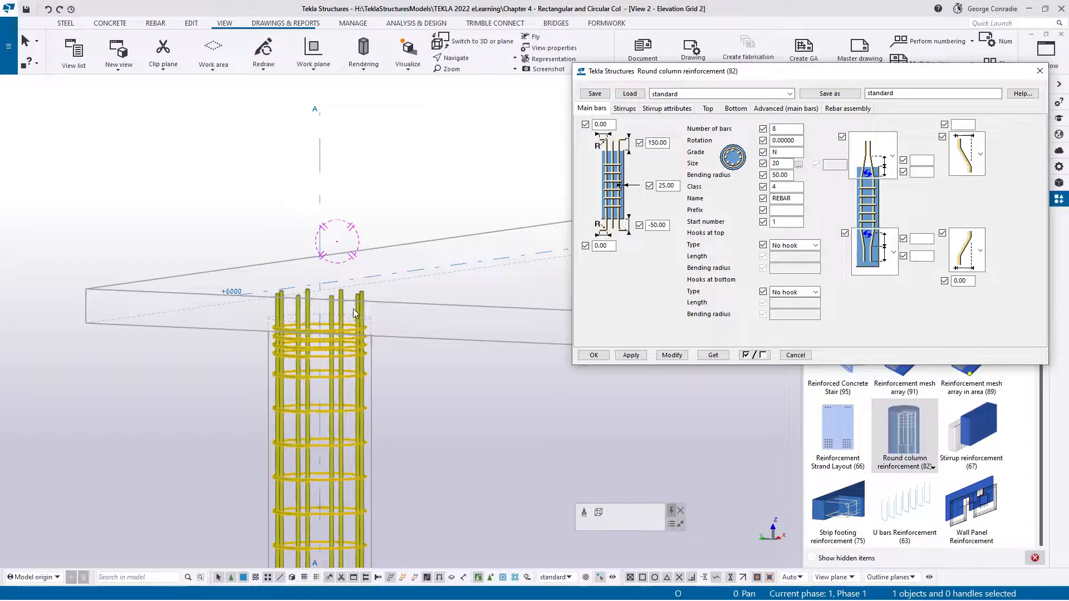
{"action": "mouse_move", "coordinate": [353, 308]}
{"action": "middle_mouse_down", "text": "ctrl"}
{"action": "mouse_move", "coordinate": [349, 298]}
{"action": "mouse_move", "coordinate": [351, 328]}
{"action": "middle_mouse_up", "text": "ctrl"}
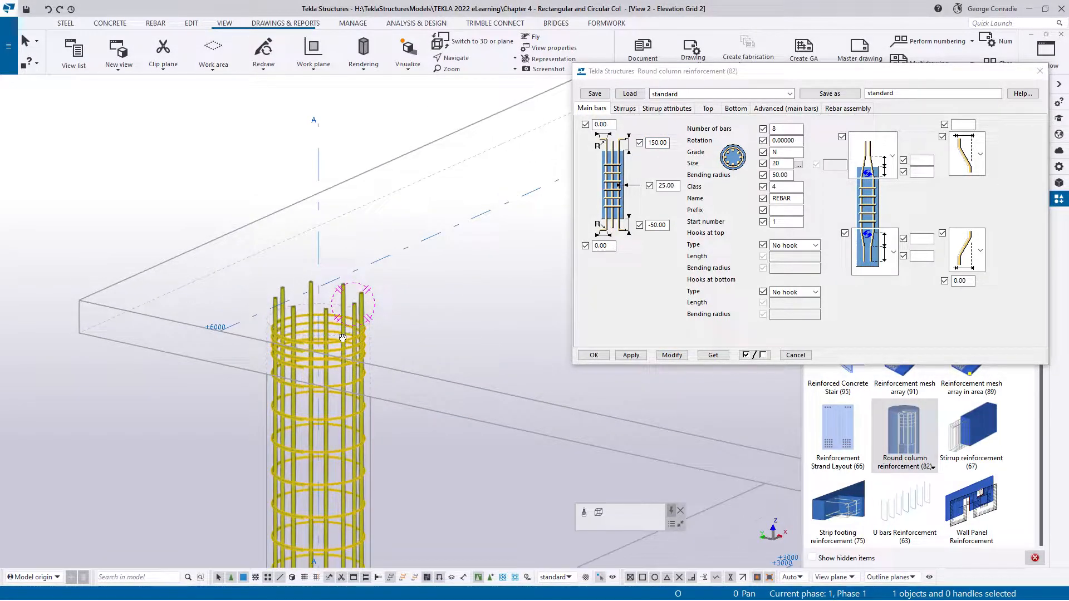
Try top bend lengths of 250 and -250 on the upper column's main bars
{"action": "double_click", "coordinate": [601, 124]}
{"action": "type", "text": "25"}
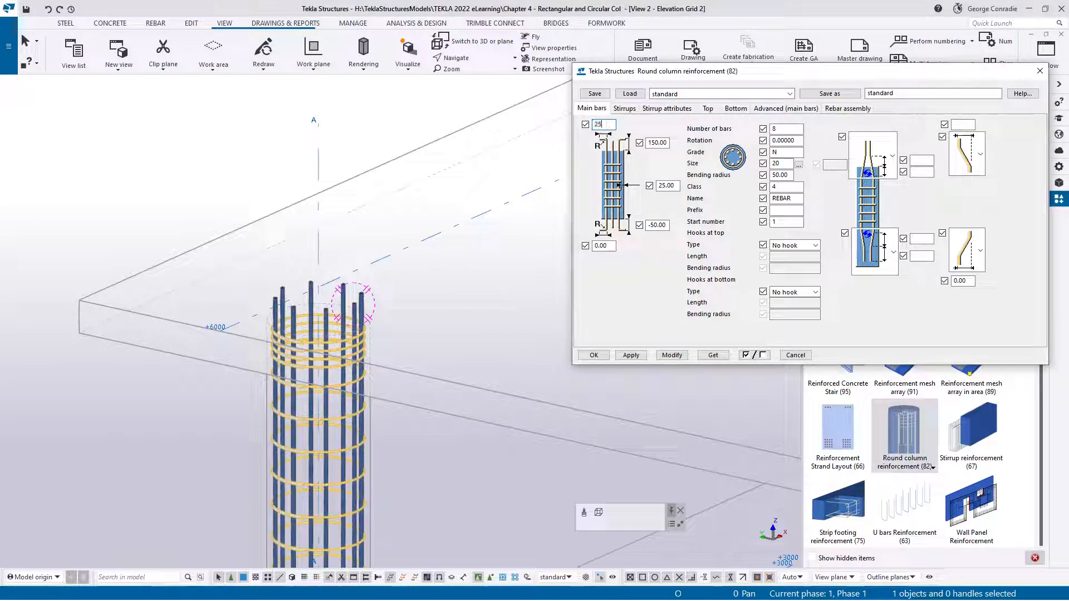
{"action": "type", "text": "0"}
{"action": "left_click", "coordinate": [673, 355]}
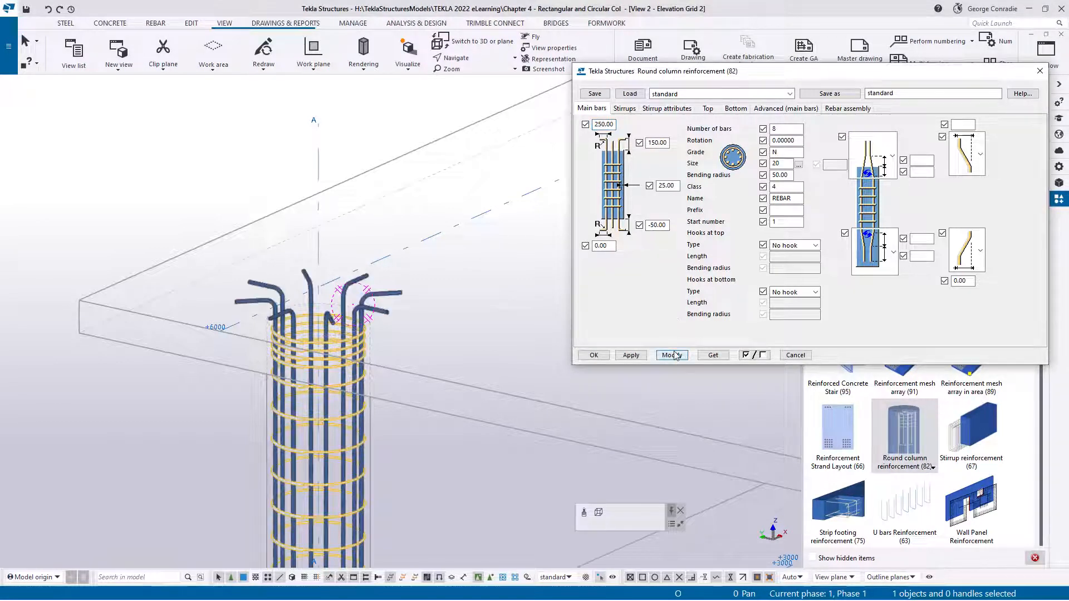
{"action": "left_click", "coordinate": [595, 124]}
{"action": "type", "text": "-"}
{"action": "left_click", "coordinate": [671, 355]}
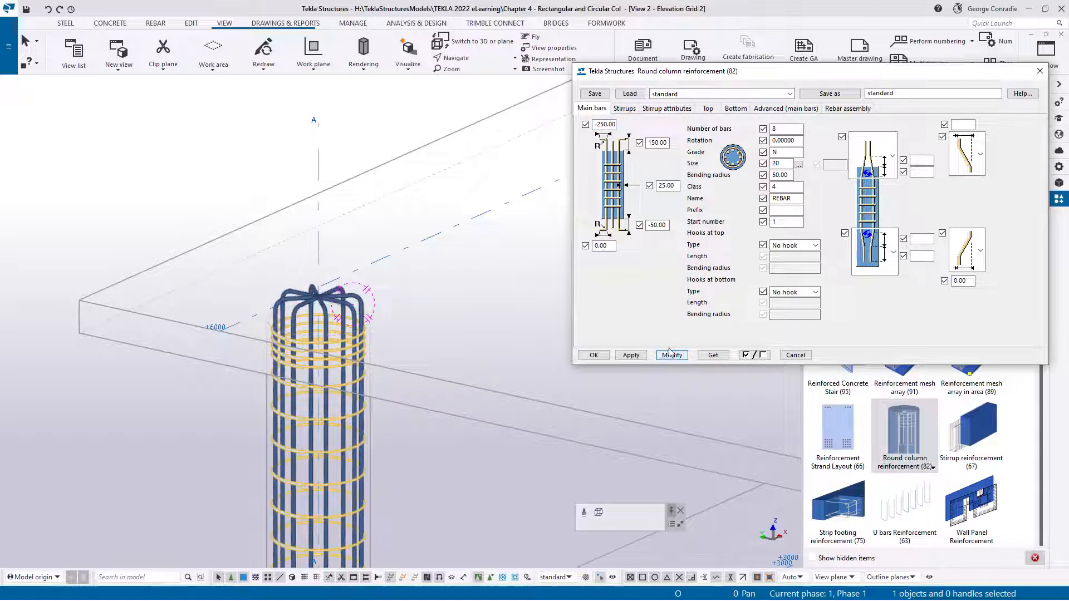
Reset the top bend length of the upper column's main bars to 0 and modify the reinforcement
{"action": "double_click", "coordinate": [605, 125]}
{"action": "key", "text": "BackSpace"}
{"action": "type", "text": "0"}
{"action": "left_click", "coordinate": [672, 355]}
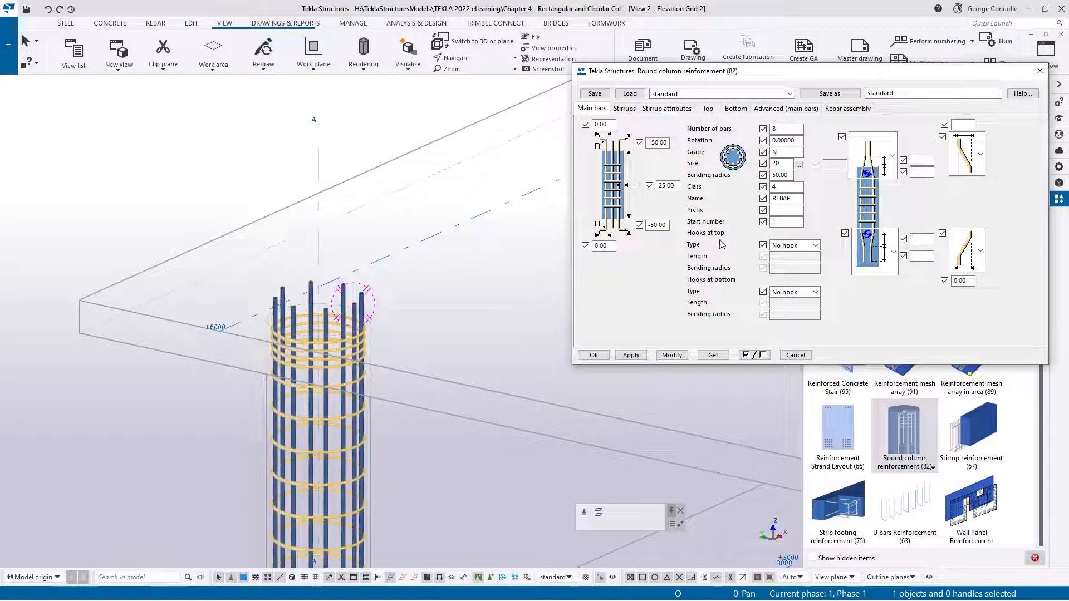
Give the main bars 90 degree top hooks with length 150 and bending radius 50, and modify the upper column's reinforcement
{"action": "left_click", "coordinate": [790, 245]}
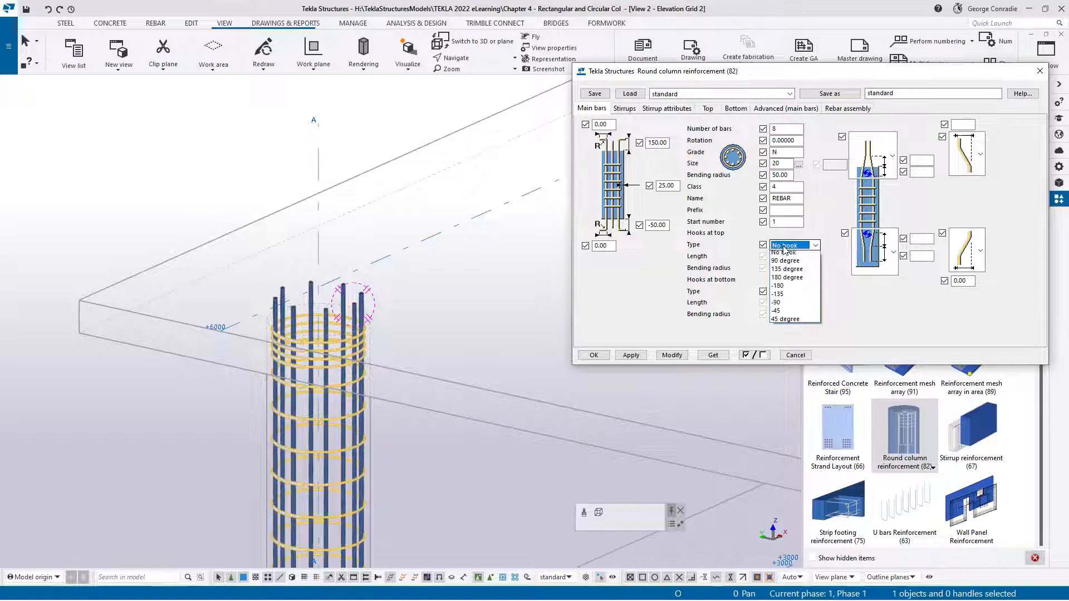
{"action": "left_click", "coordinate": [785, 264]}
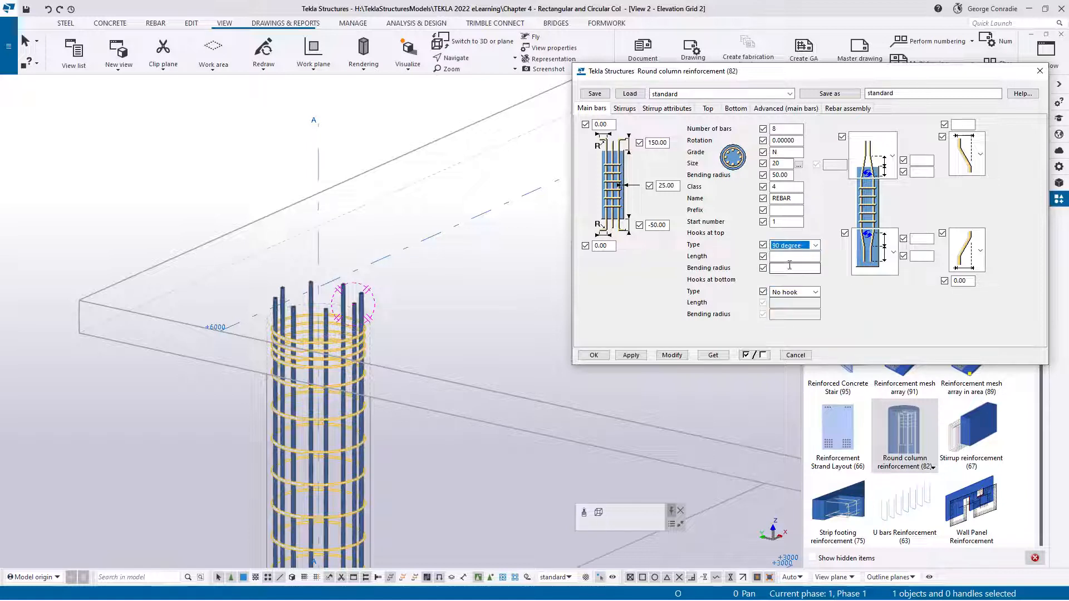
{"action": "left_click", "coordinate": [785, 256]}
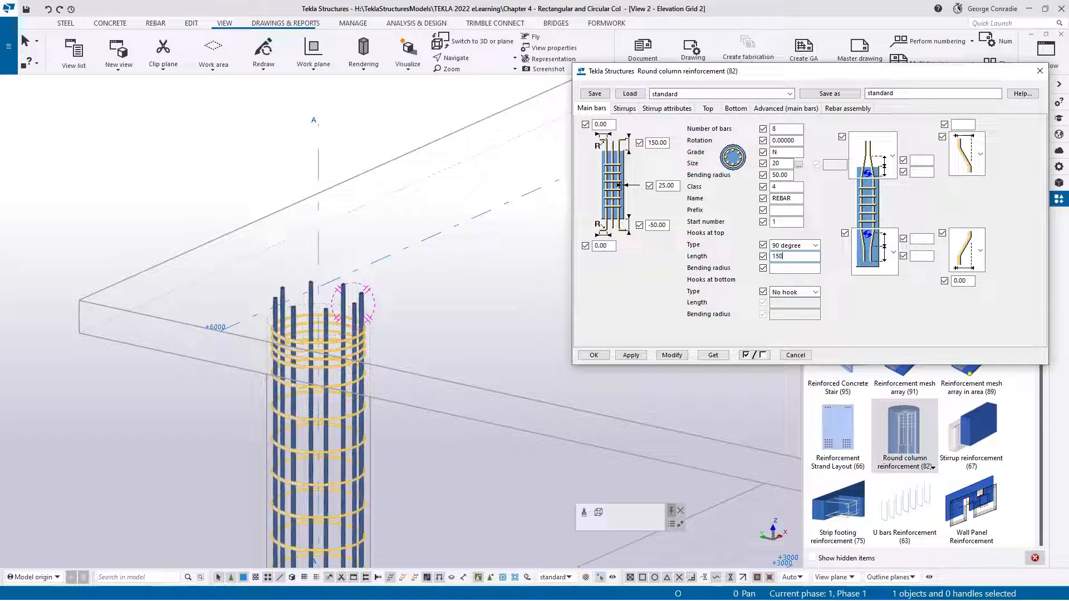
{"action": "left_click", "coordinate": [776, 269]}
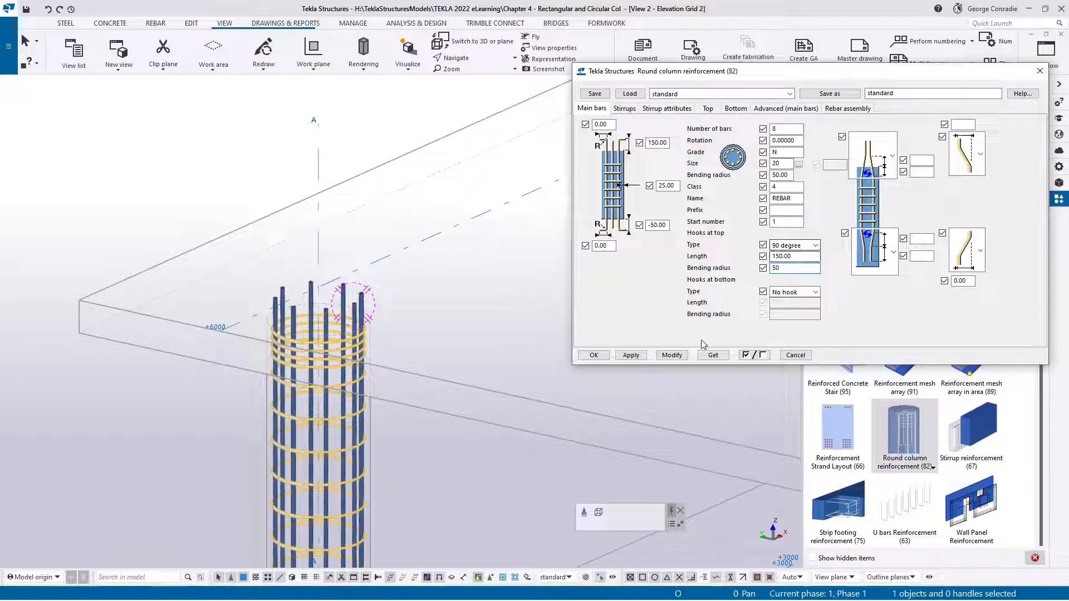
{"action": "left_click", "coordinate": [674, 356]}
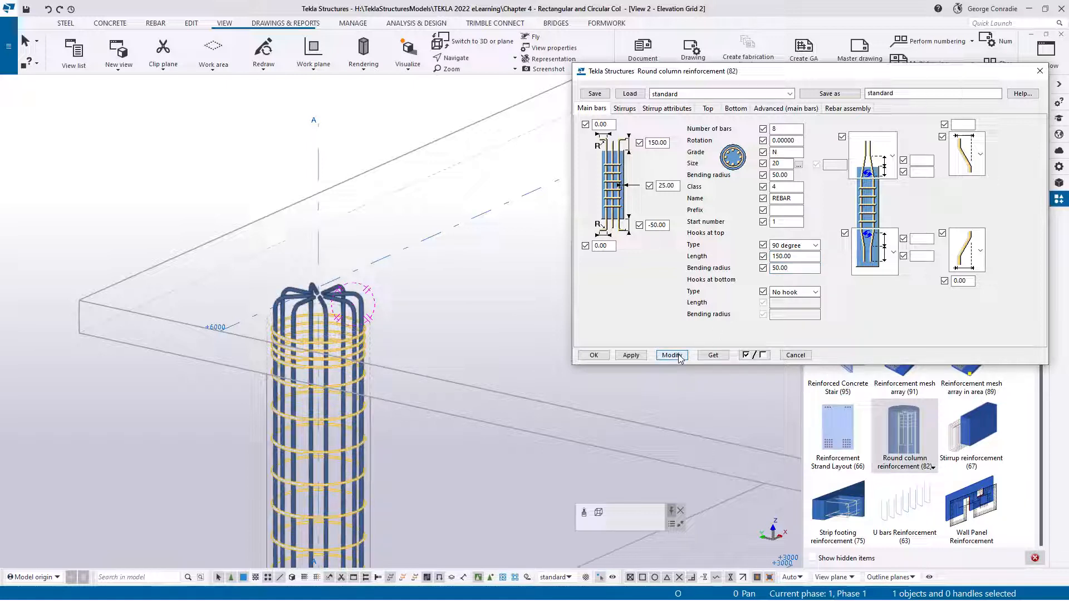
{"action": "scroll", "coordinate": [323, 312], "scroll_direction": "up", "scroll_amount": 3}
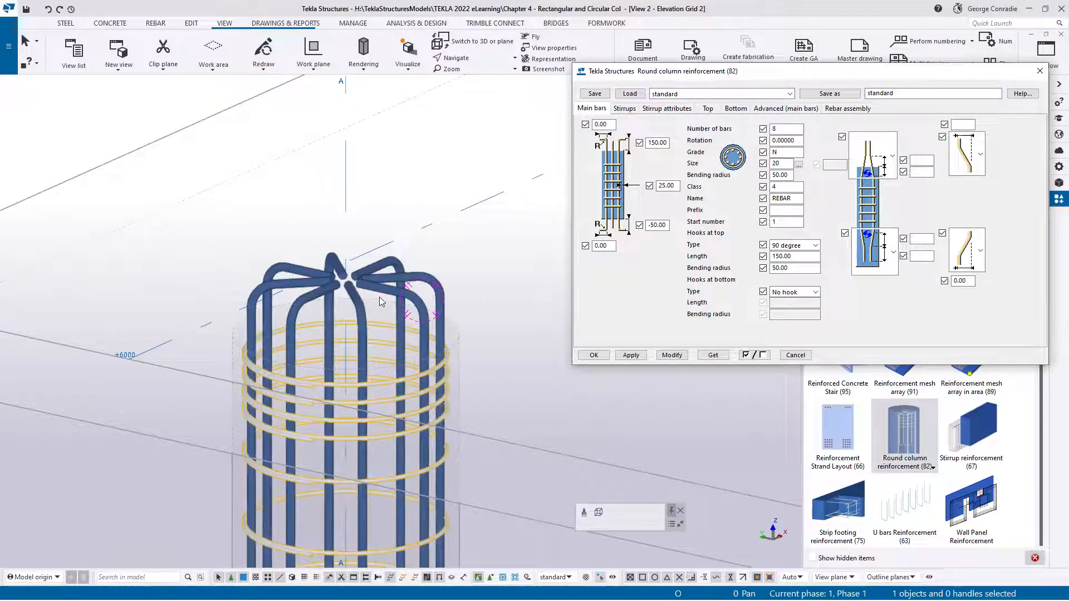
Change the main bars' top hook type to -90, modify the upper column's reinforcement and close its settings
{"action": "left_click", "coordinate": [815, 246]}
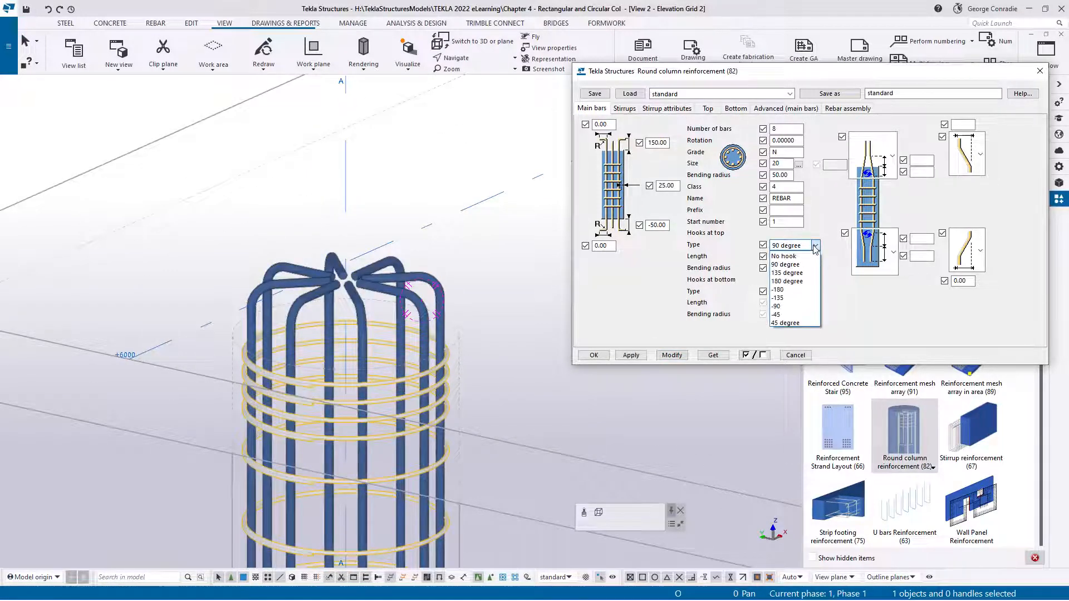
{"action": "left_click", "coordinate": [798, 307]}
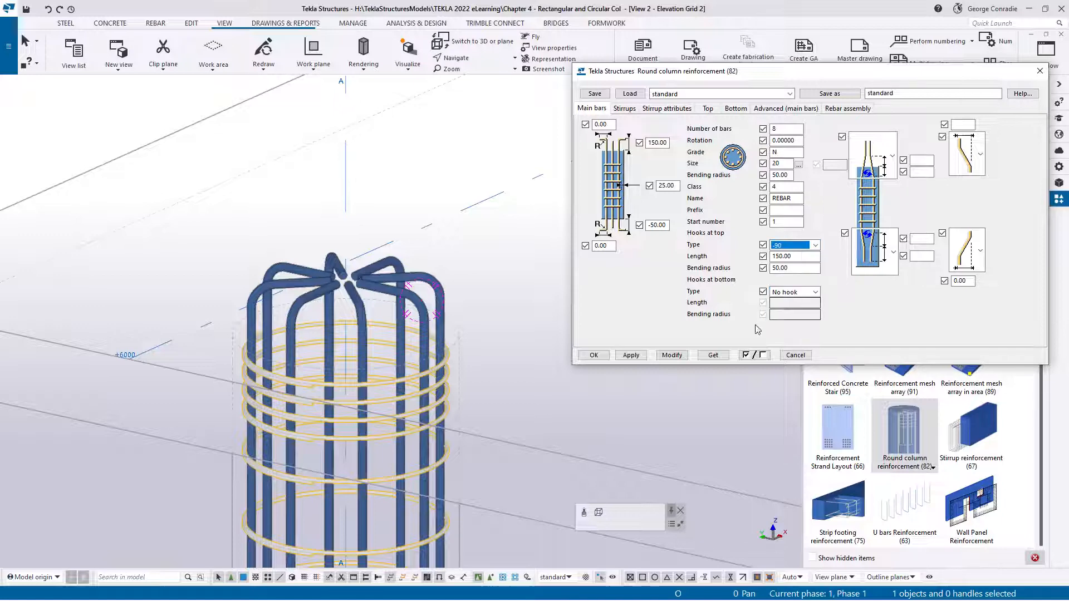
{"action": "left_click", "coordinate": [672, 355]}
{"action": "scroll", "coordinate": [337, 383], "scroll_direction": "down", "scroll_amount": 5}
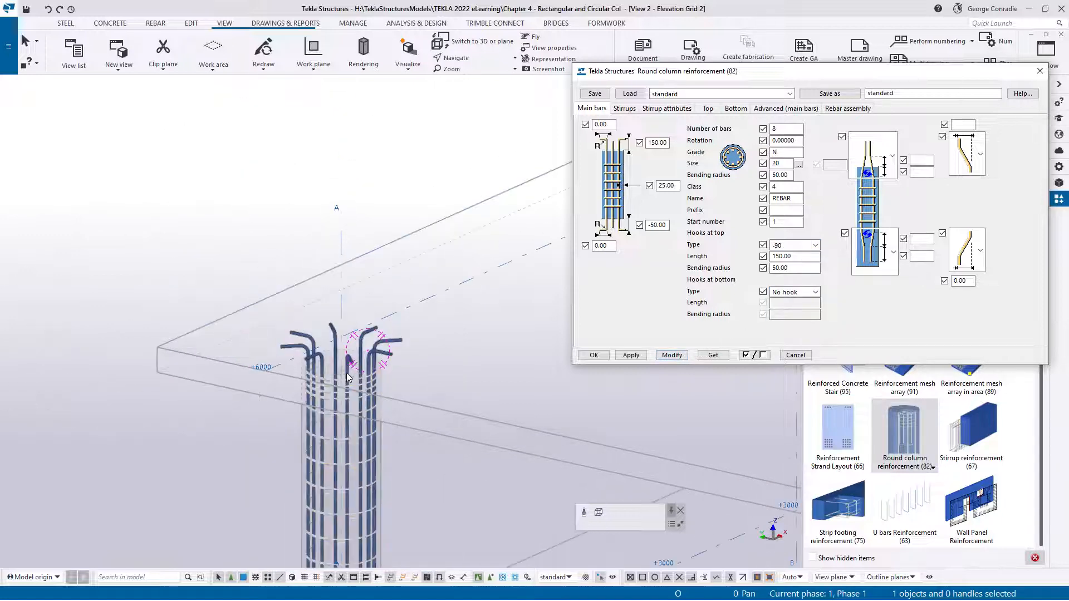
{"action": "middle_click_drag", "start_coordinate": [338, 381], "coordinate": [338, 274], "text": "ctrl"}
{"action": "scroll", "coordinate": [389, 374], "scroll_direction": "down", "scroll_amount": 4}
{"action": "left_click", "coordinate": [228, 353]}
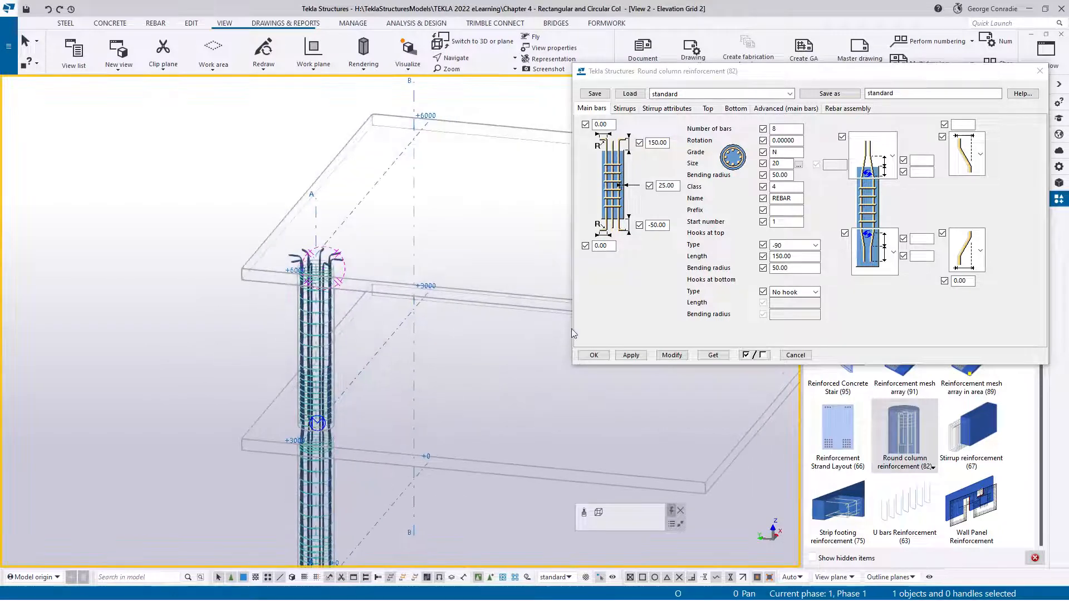
{"action": "left_click", "coordinate": [796, 355]}
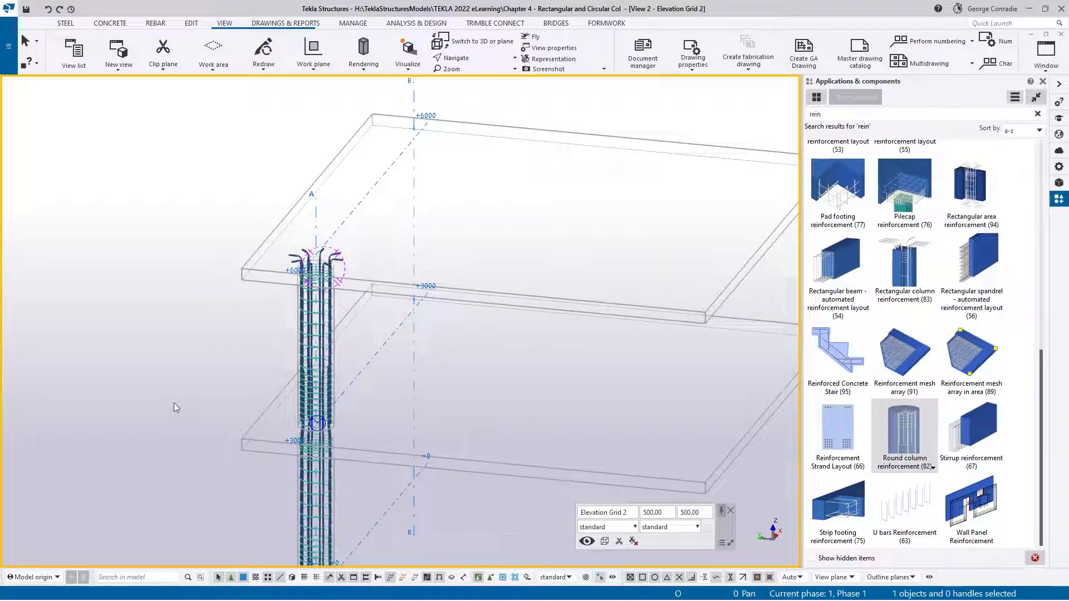
Switch to the 3d-Rendered view in plan and bring the slab area around the reinforced column at grid A-2 into view
{"action": "scroll", "coordinate": [316, 383], "scroll_direction": "down", "scroll_amount": 3}
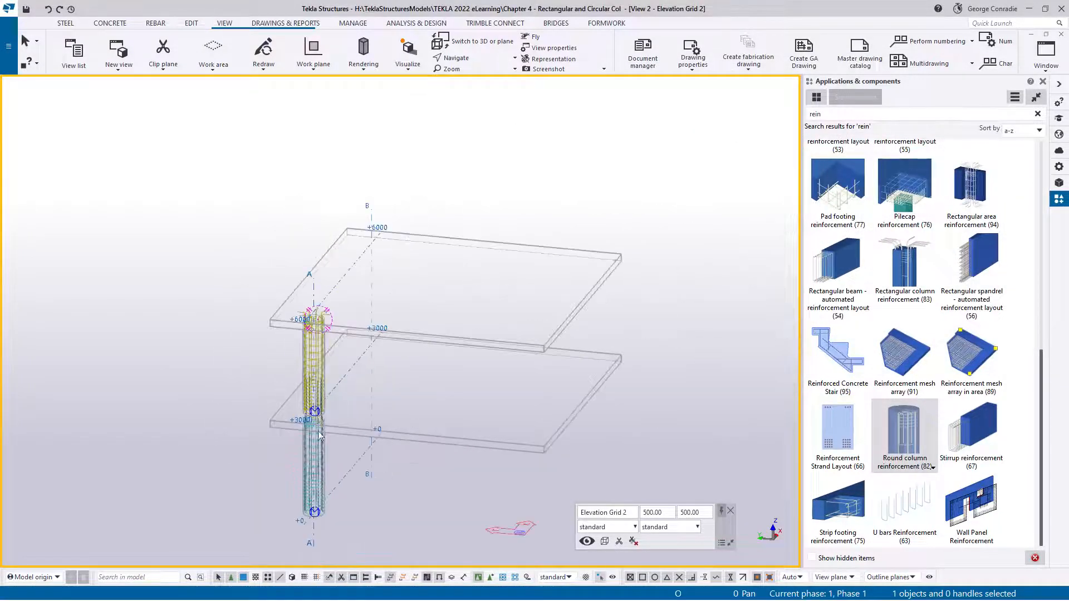
{"action": "scroll", "coordinate": [317, 383], "scroll_direction": "up", "scroll_amount": 2}
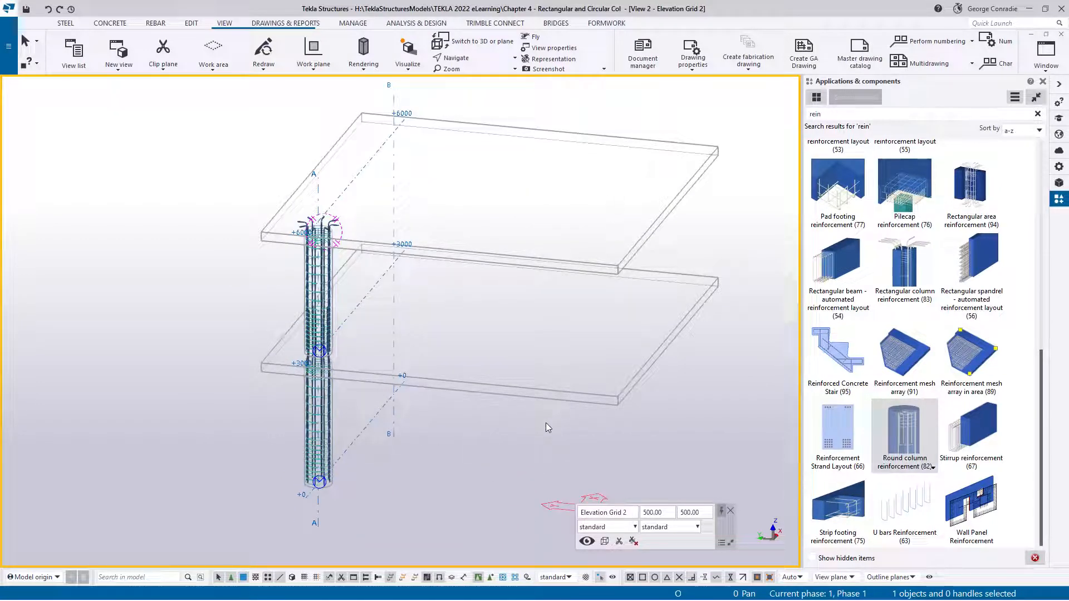
{"action": "key", "text": "ctrl+Tab"}
{"action": "key", "text": "ctrl+p"}
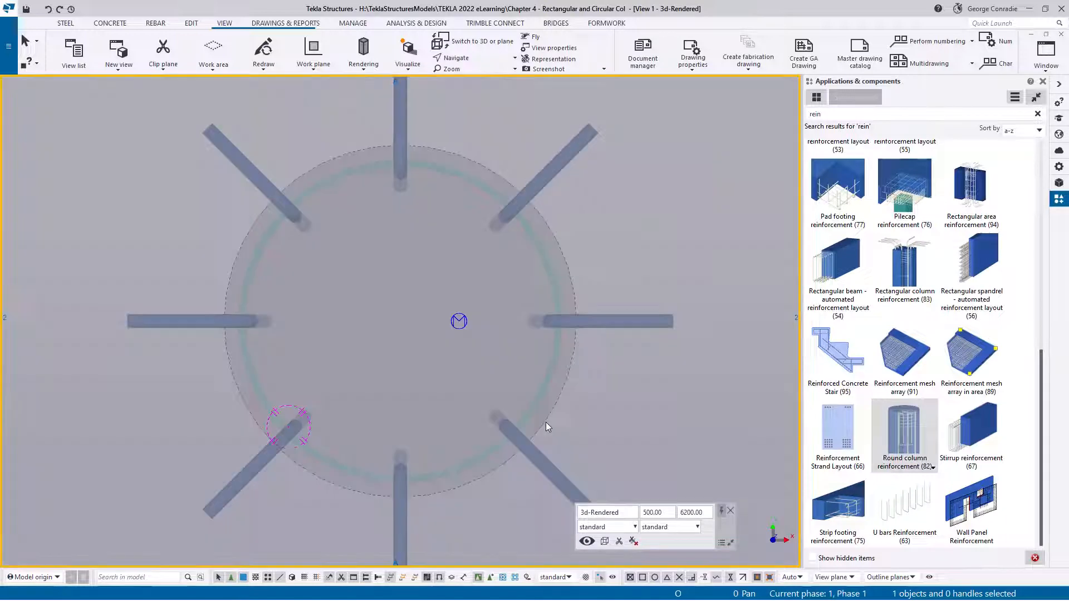
{"action": "scroll", "coordinate": [567, 356], "scroll_direction": "down", "scroll_amount": 5}
{"action": "middle_click_drag", "start_coordinate": [603, 332], "coordinate": [275, 245]}
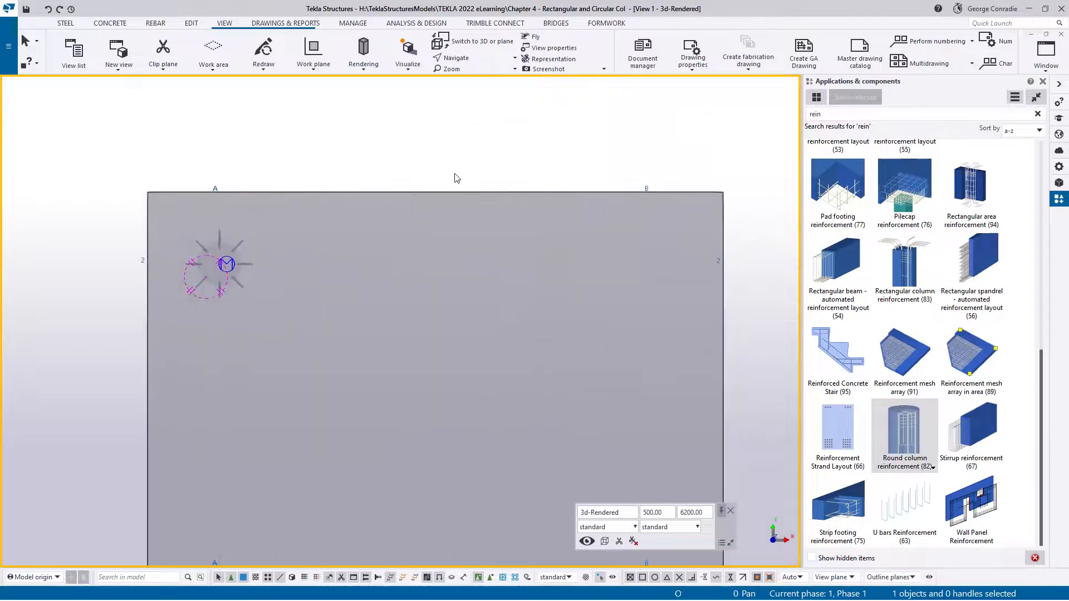
Fit the work area to the entire model, and refit it to the two unreinforced round columns at grid B-2
{"action": "right_click", "coordinate": [471, 151]}
{"action": "left_click", "coordinate": [527, 203]}
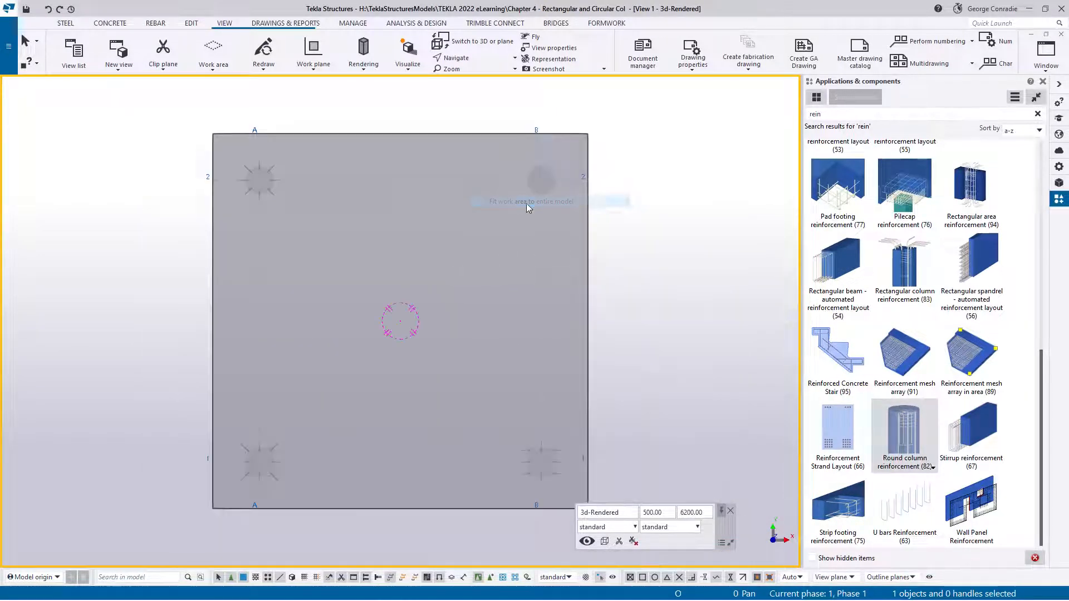
{"action": "left_click_drag", "start_coordinate": [552, 181], "coordinate": [608, 226]}
{"action": "right_click", "coordinate": [621, 212]}
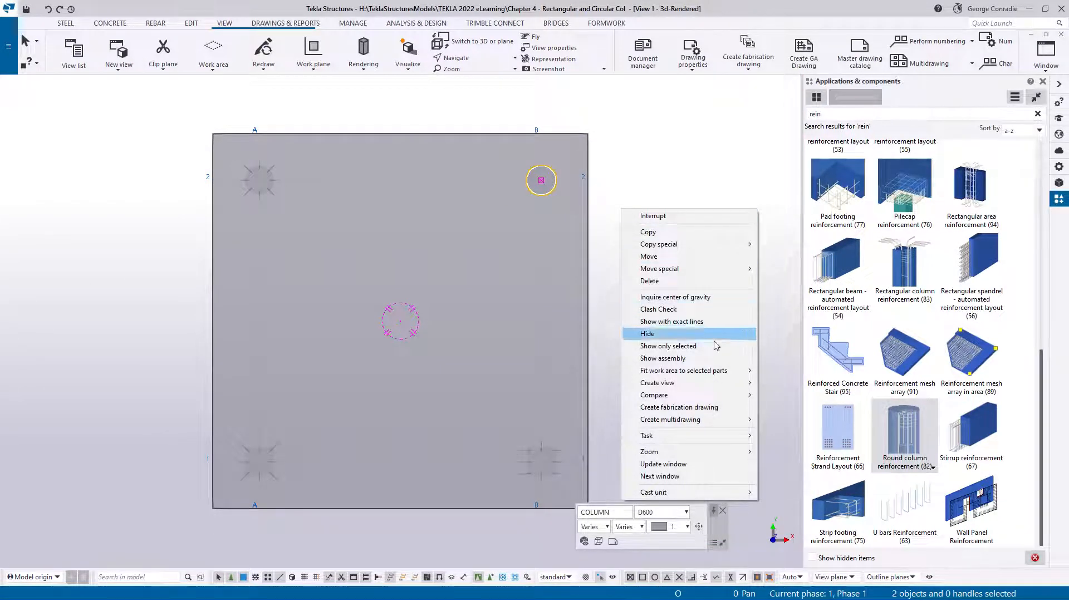
{"action": "mouse_move", "coordinate": [704, 371]}
{"action": "left_click", "coordinate": [787, 373]}
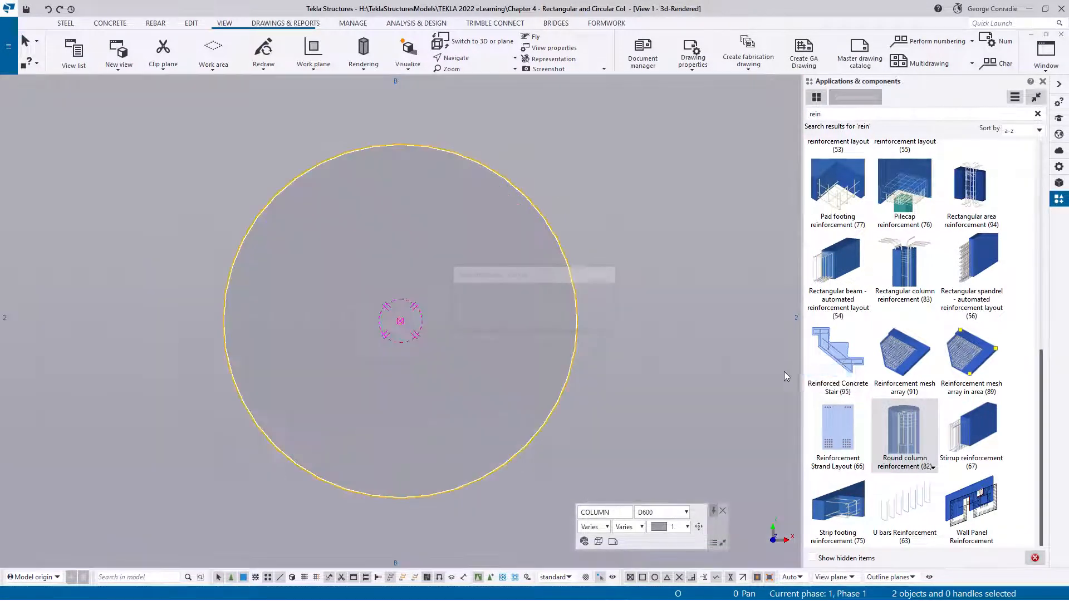
{"action": "left_click", "coordinate": [681, 242]}
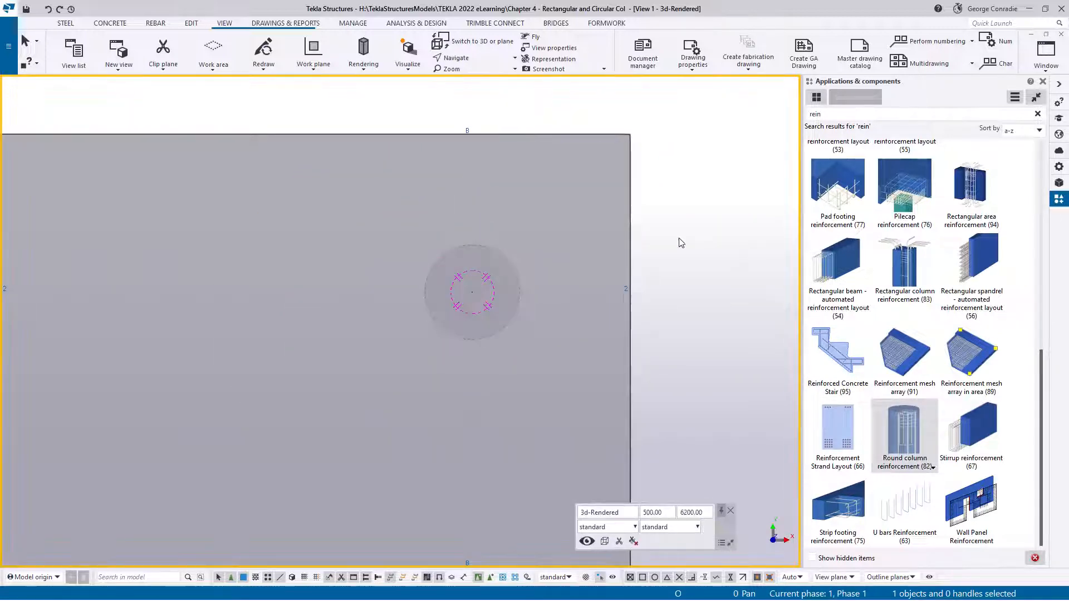
Switch to the Plan +0 view and frame the round column at grid B-2
{"action": "key", "text": "ctrl+Tab"}
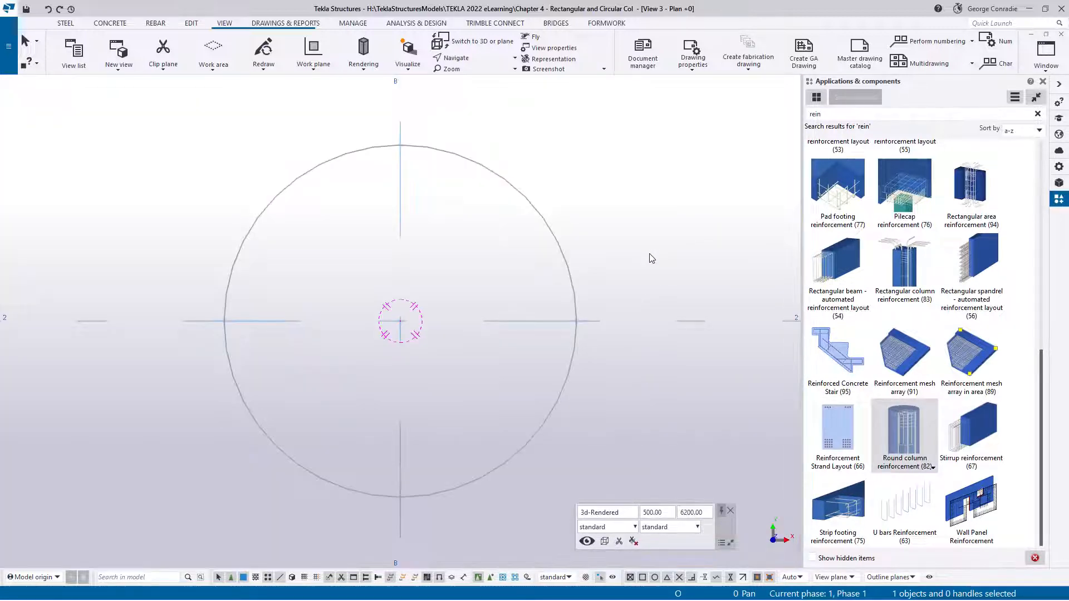
{"action": "scroll", "coordinate": [651, 258], "scroll_direction": "down", "scroll_amount": 1}
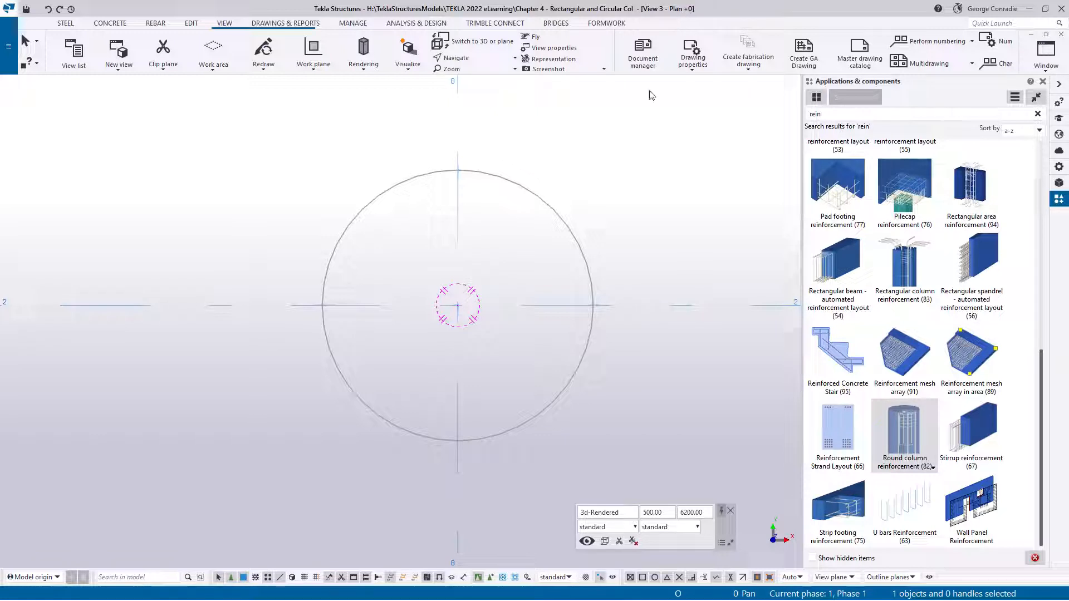
{"action": "scroll", "coordinate": [508, 278], "scroll_direction": "down", "scroll_amount": 3}
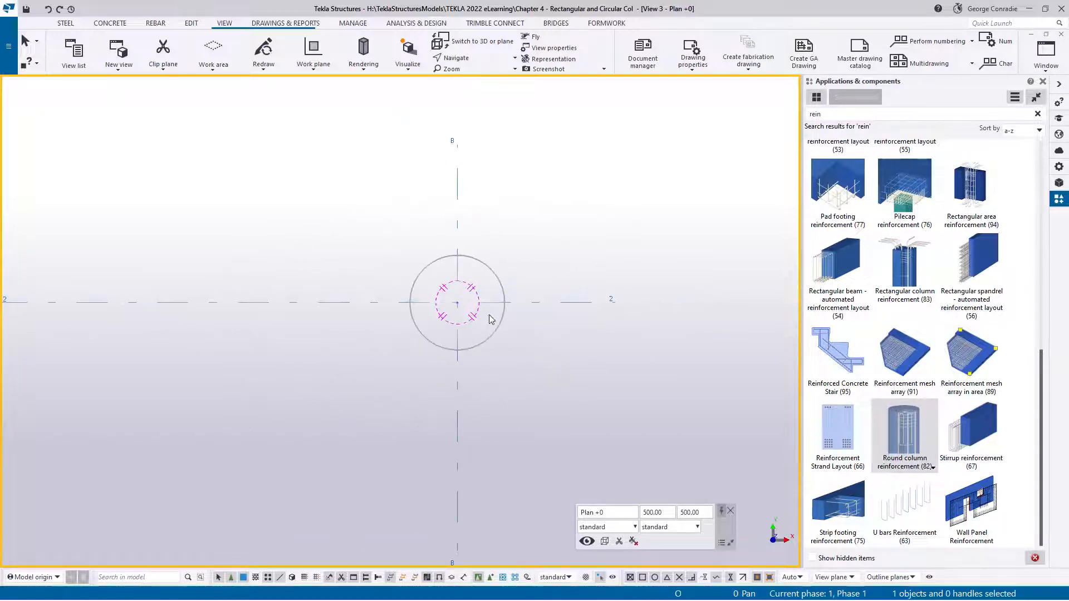
{"action": "scroll", "coordinate": [483, 318], "scroll_direction": "up", "scroll_amount": 2}
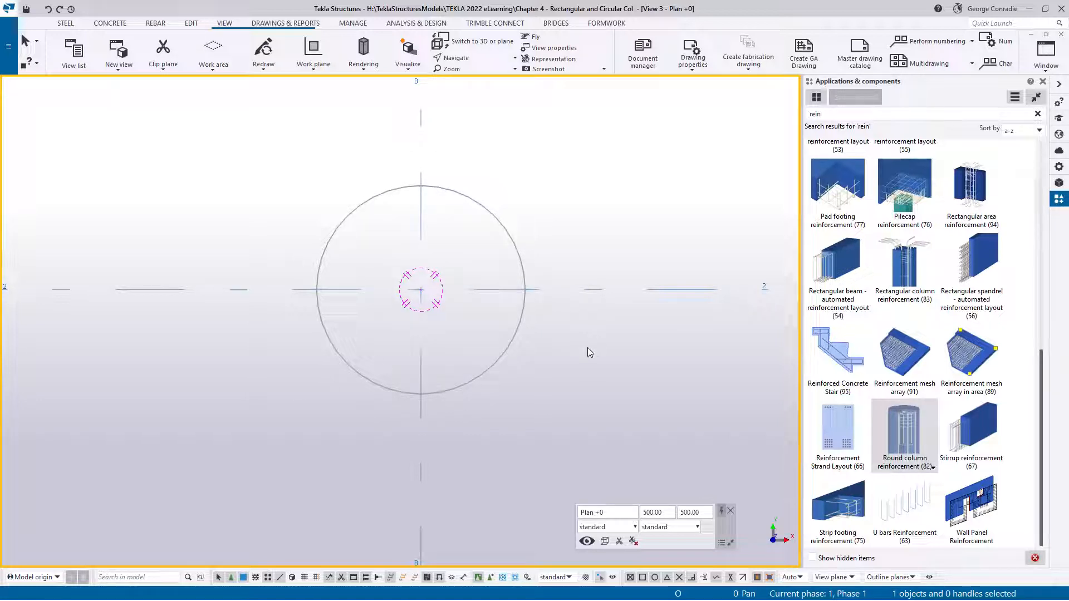
Switch to the Elevation Grid 2 plane view and set up a single bar with grade N, size 20 main and class 4
{"action": "key", "text": "ctrl+Tab"}
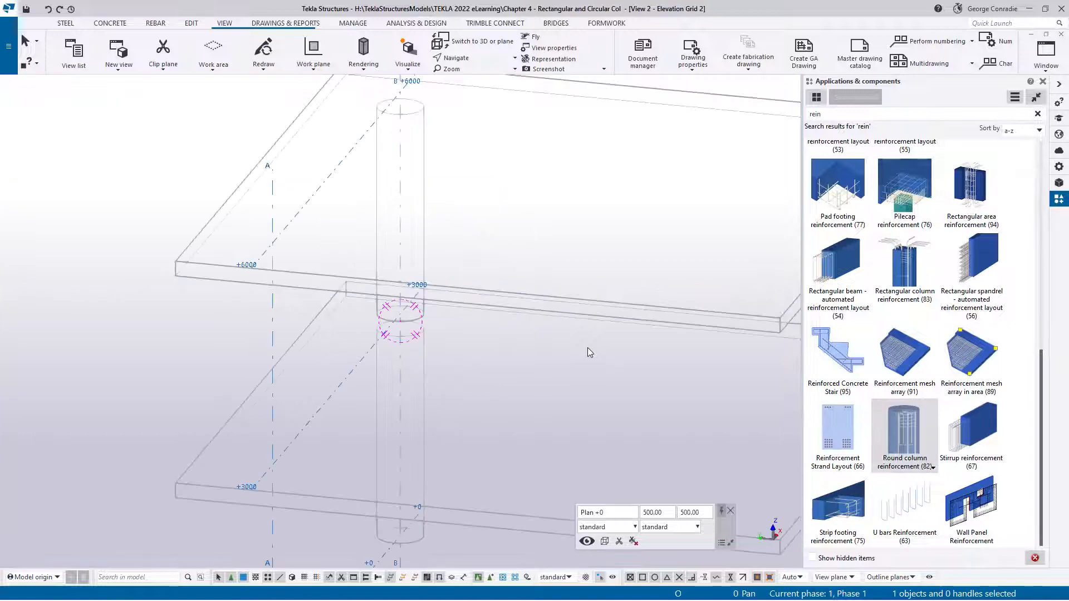
{"action": "key", "text": "ctrl+p"}
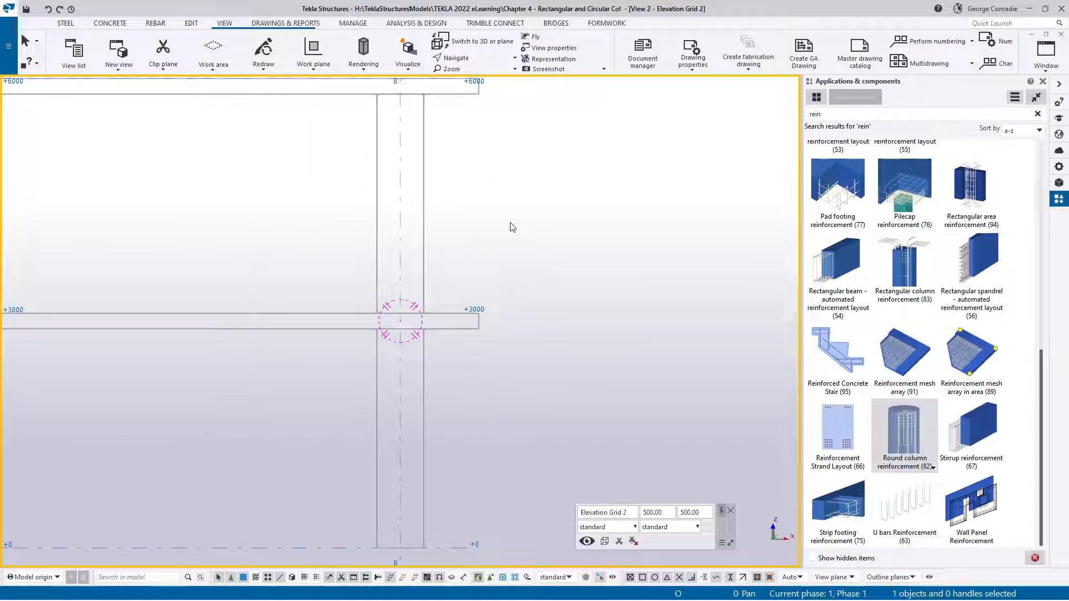
{"action": "left_click", "coordinate": [155, 22]}
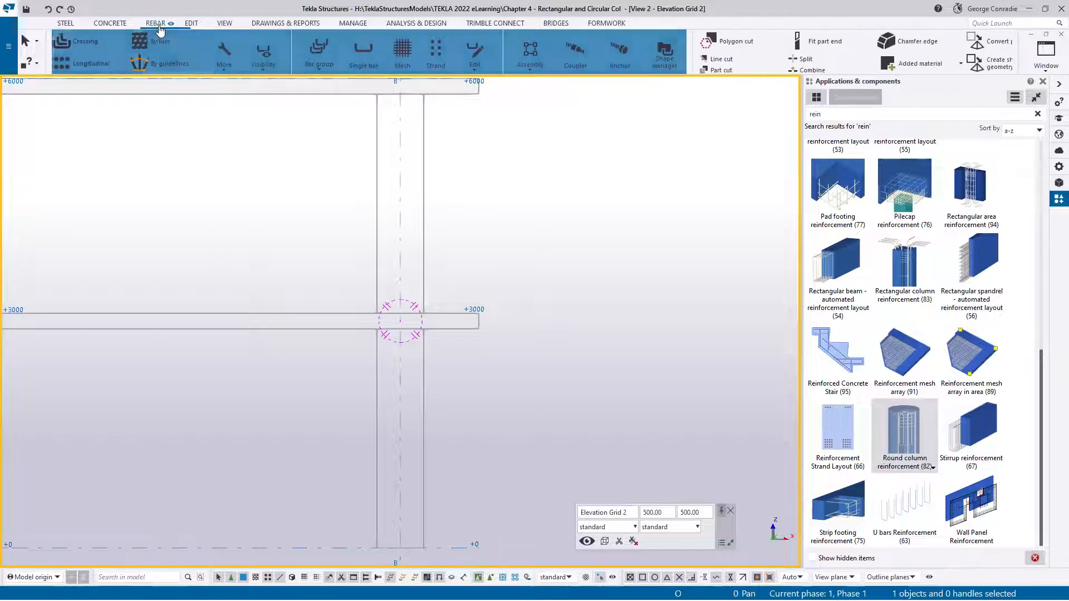
{"action": "left_click", "coordinate": [363, 56]}
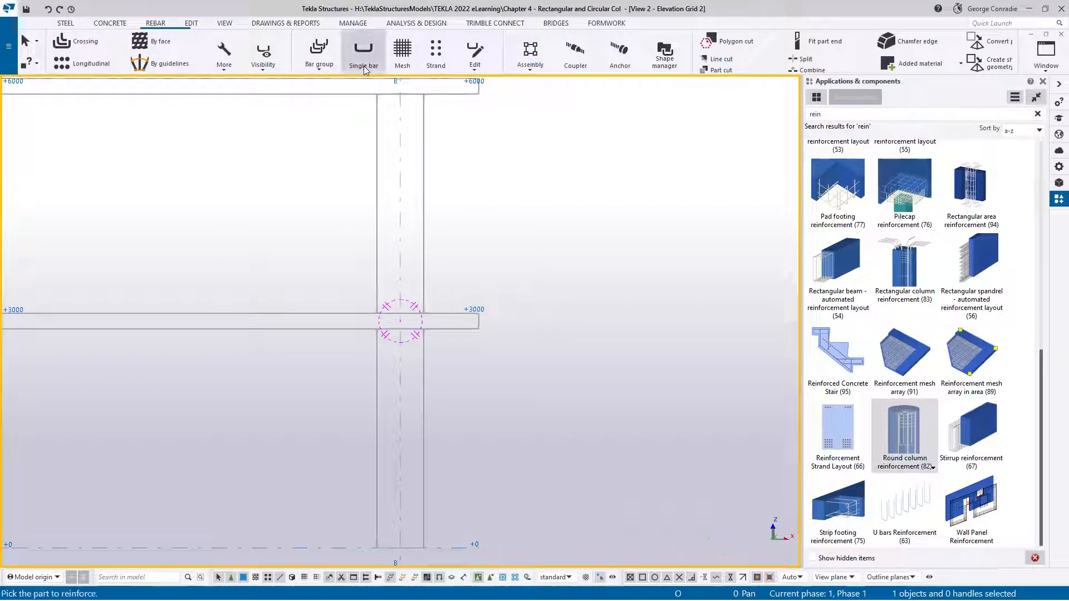
{"action": "left_click", "coordinate": [1056, 166]}
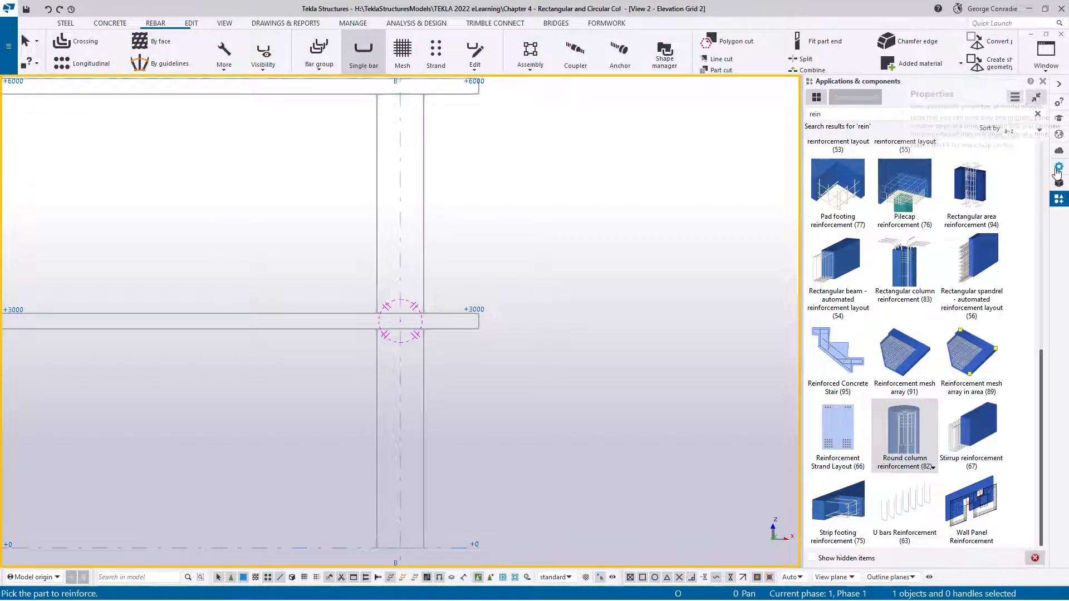
{"action": "left_click", "coordinate": [1040, 173]}
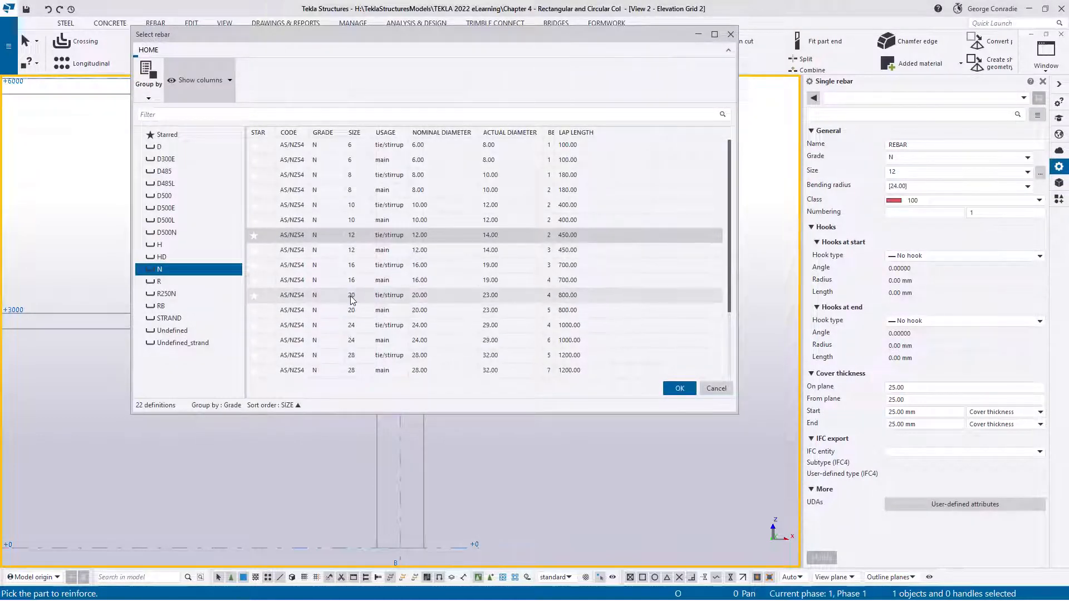
{"action": "left_click", "coordinate": [353, 311]}
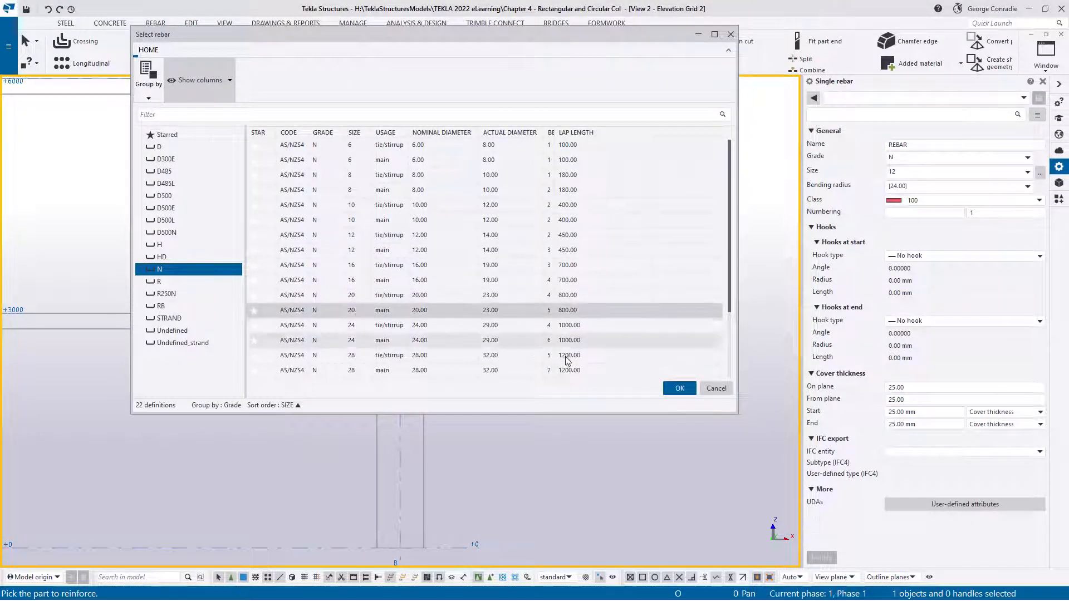
{"action": "left_click", "coordinate": [671, 390]}
{"action": "left_click", "coordinate": [914, 202]}
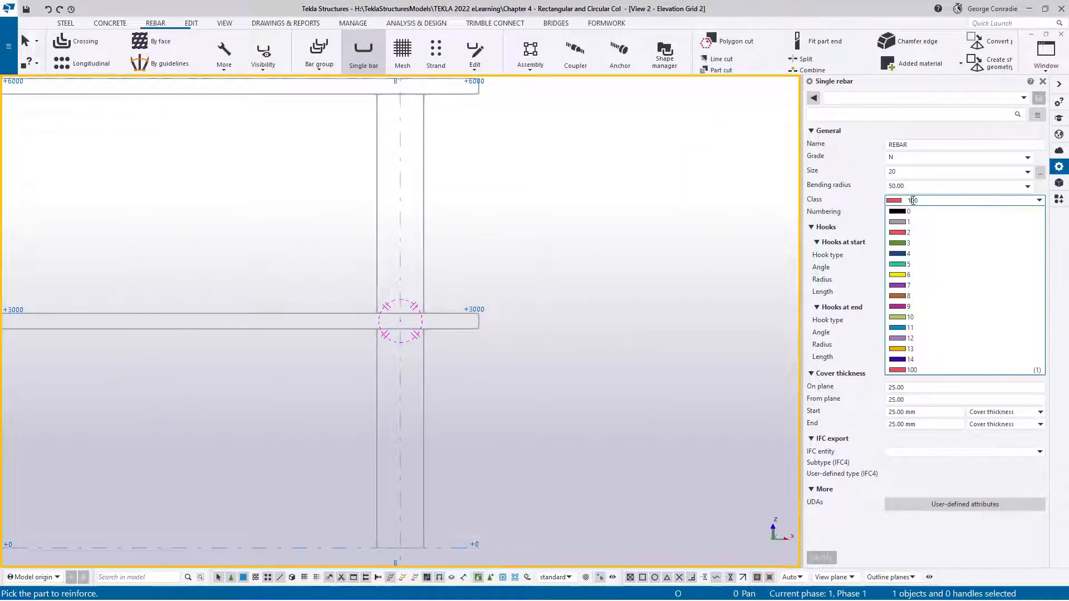
{"action": "left_click", "coordinate": [910, 254]}
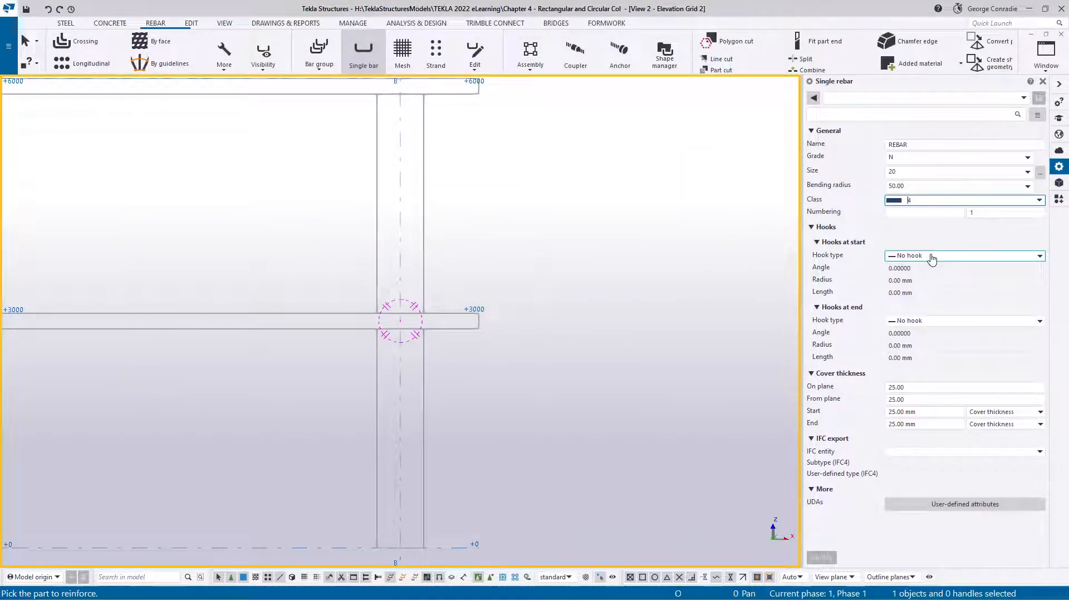
Set the single bar's cover thickness on plane, from plane, at the start and at the end to 0
{"action": "left_click", "coordinate": [921, 385]}
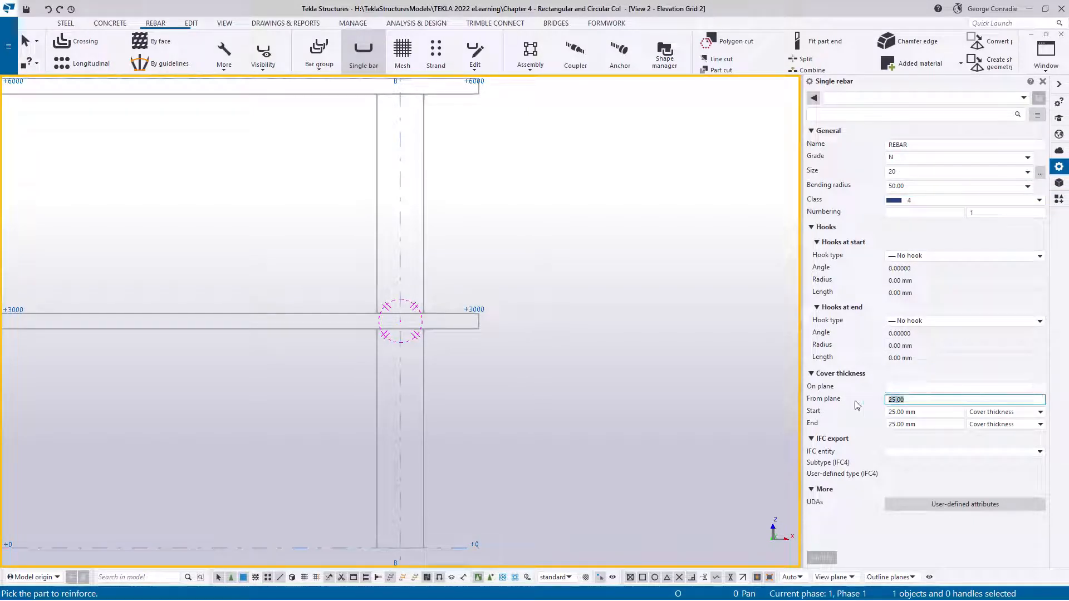
{"action": "left_click", "coordinate": [922, 412]}
{"action": "left_click_drag", "start_coordinate": [924, 412], "coordinate": [888, 429]}
{"action": "key", "text": "Delete"}
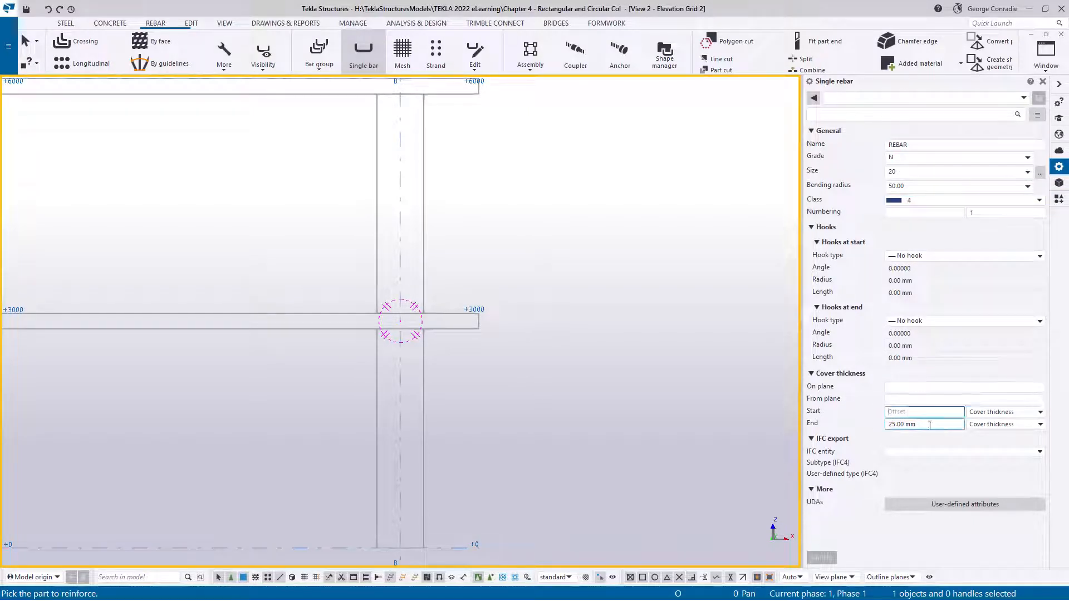
{"action": "left_click", "coordinate": [908, 385]}
{"action": "type", "text": "0"}
{"action": "left_click", "coordinate": [908, 400]}
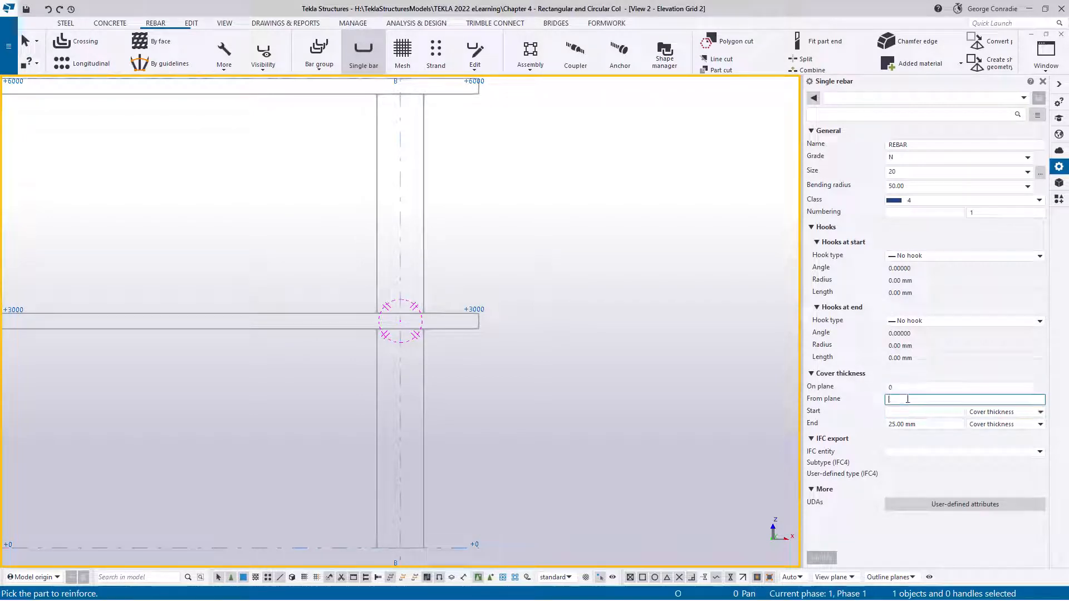
{"action": "type", "text": "0"}
{"action": "left_click", "coordinate": [909, 412]}
{"action": "type", "text": "0"}
{"action": "left_click", "coordinate": [923, 425]}
{"action": "type", "text": "0"}
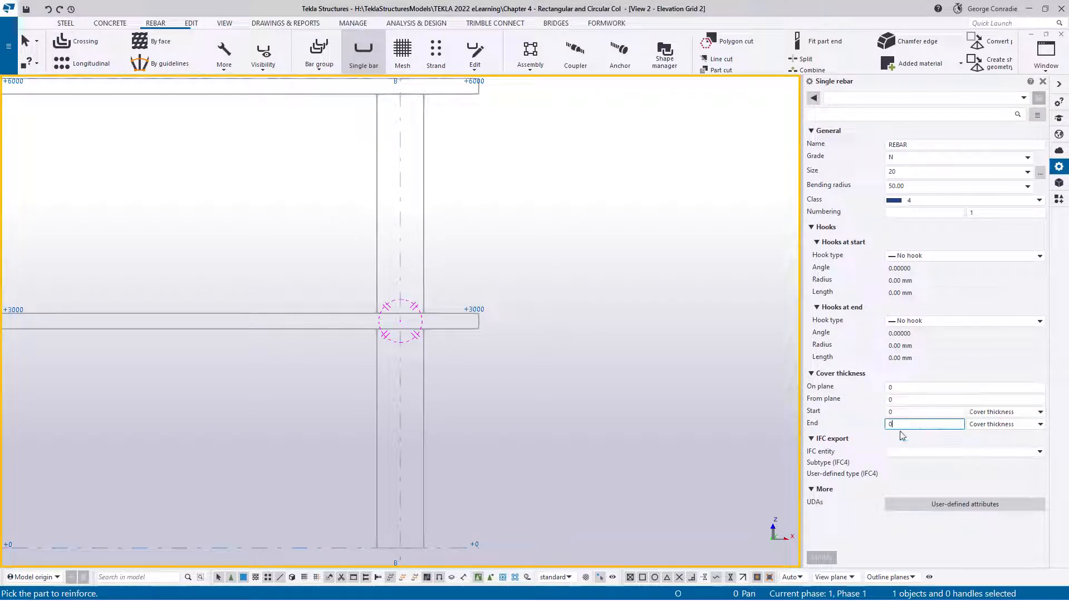
Reinforce the lower column at grid B-2 with a bar running 2800 mm up its outer edge from the base to the slab's underside
{"action": "middle_click_drag", "start_coordinate": [469, 376], "coordinate": [514, 324]}
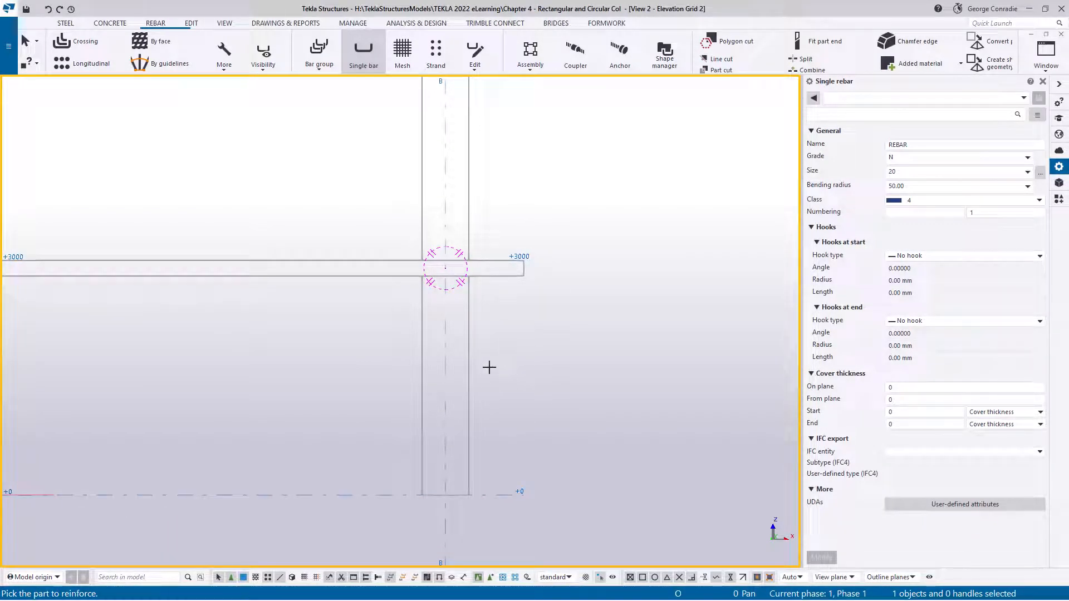
{"action": "left_click", "coordinate": [466, 377]}
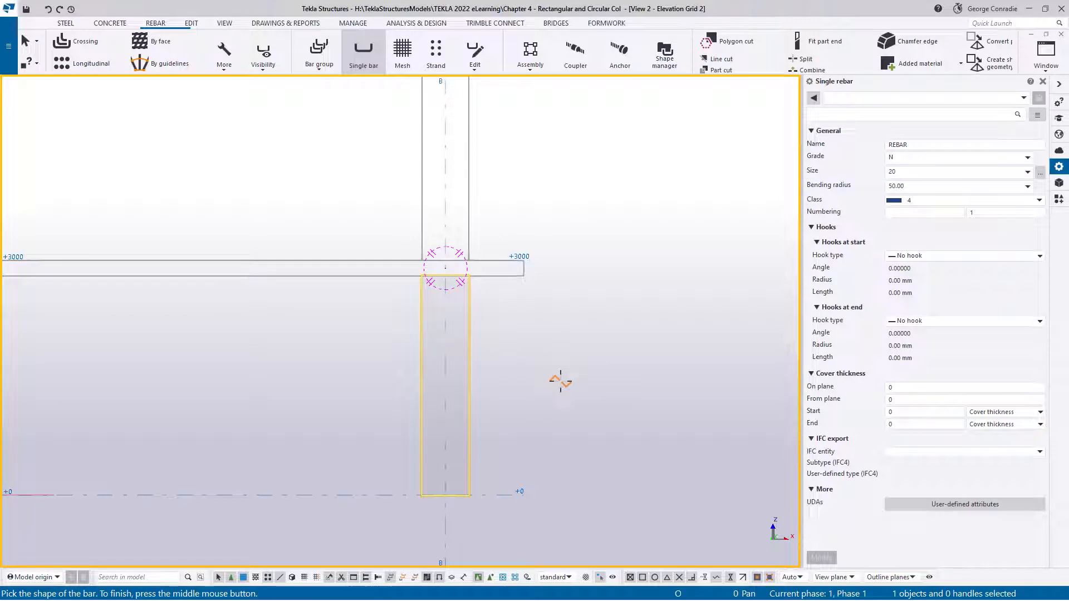
{"action": "middle_click_drag", "start_coordinate": [560, 381], "coordinate": [647, 386]}
{"action": "scroll", "coordinate": [602, 424], "scroll_direction": "up", "scroll_amount": 2}
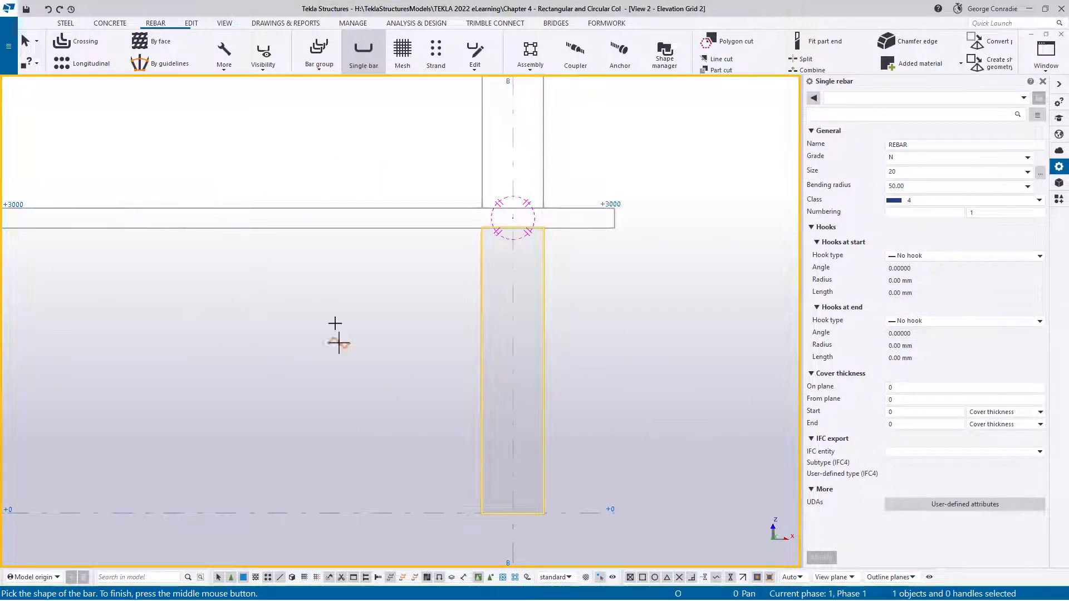
{"action": "middle_click_drag", "start_coordinate": [616, 439], "coordinate": [545, 398]}
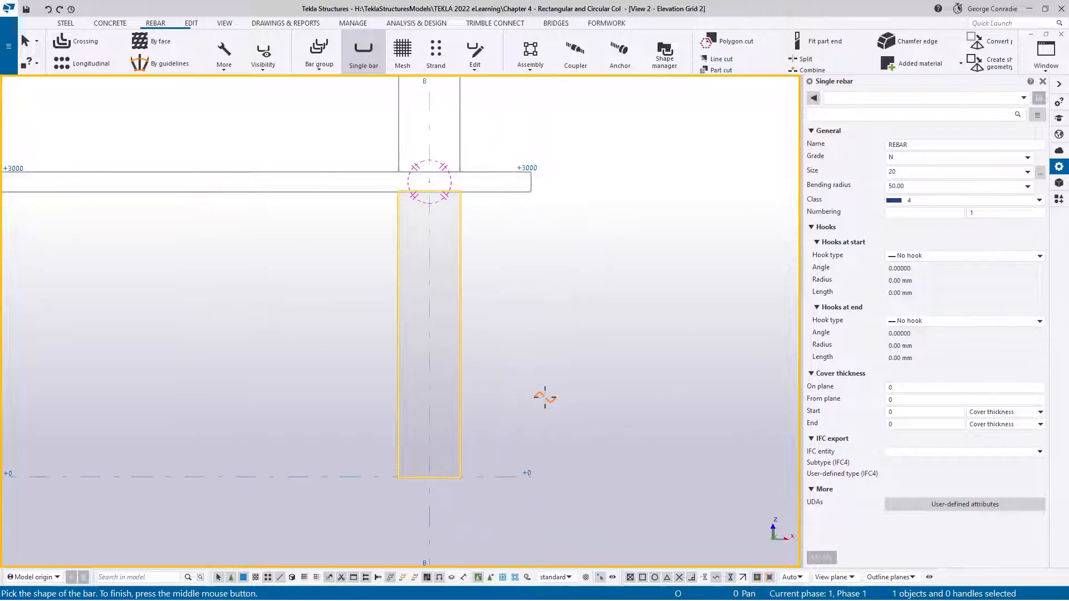
{"action": "scroll", "coordinate": [476, 491], "scroll_direction": "up", "scroll_amount": 4}
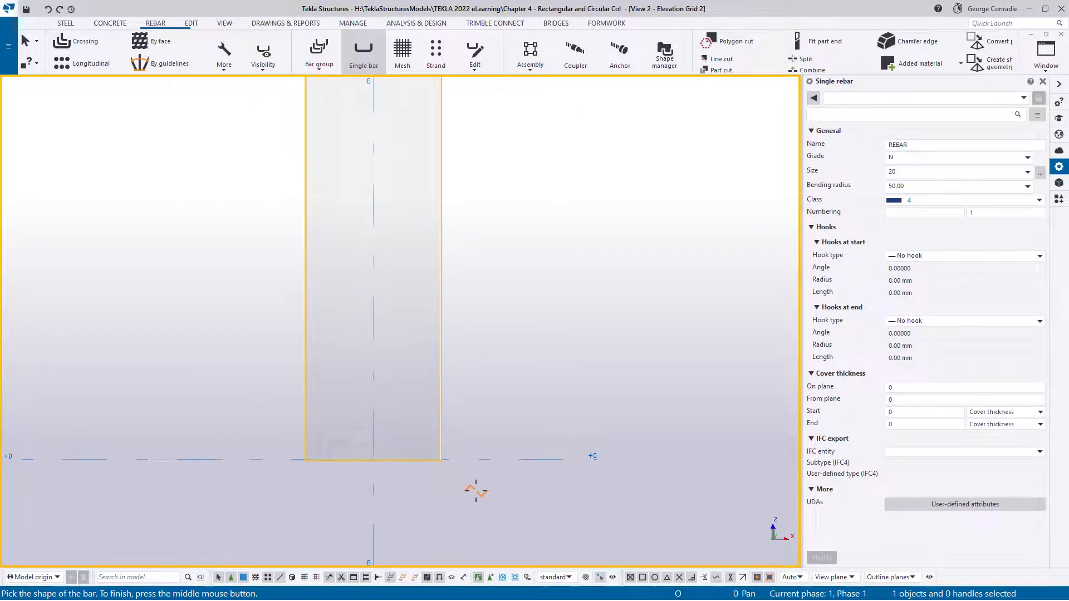
{"action": "left_click", "coordinate": [440, 460]}
{"action": "middle_click_drag", "start_coordinate": [484, 270], "coordinate": [499, 511]}
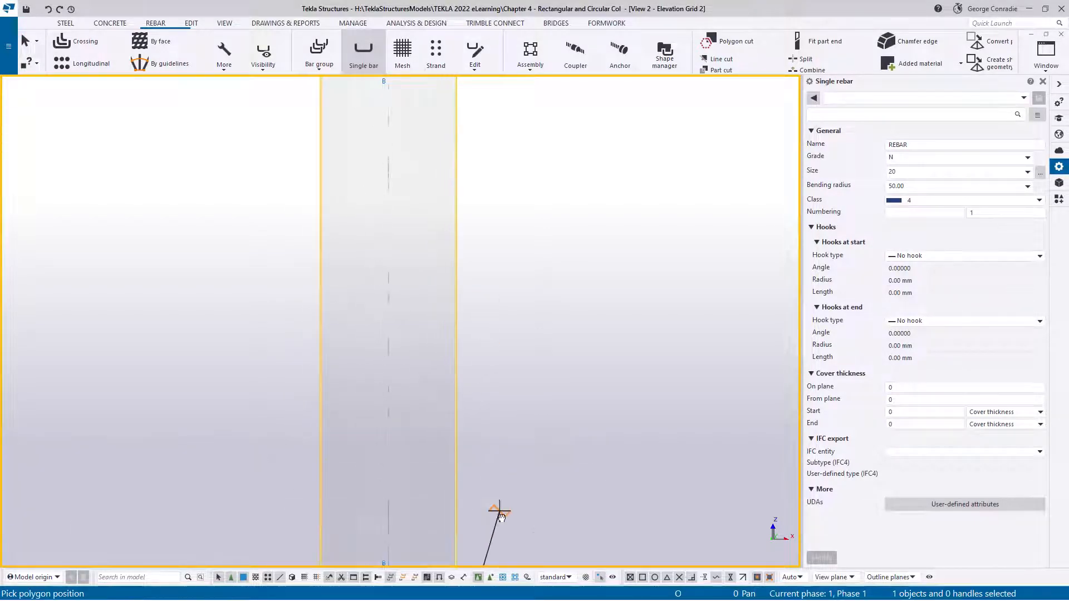
{"action": "middle_click_drag", "start_coordinate": [533, 303], "coordinate": [548, 480]}
{"action": "scroll", "coordinate": [489, 248], "scroll_direction": "up", "scroll_amount": 4}
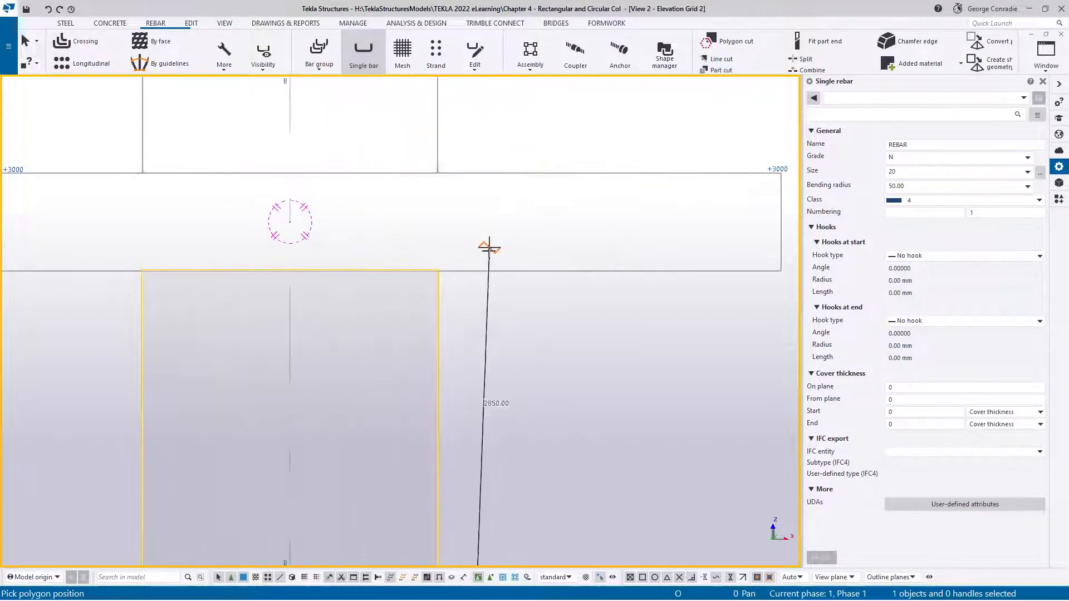
{"action": "left_click", "coordinate": [438, 270]}
Continue the bar 200 mm through the slab to +3000 and 1000 mm up the upper column's edge, then finish the Single bar command
{"action": "scroll", "coordinate": [487, 352], "scroll_direction": "down", "scroll_amount": 1}
{"action": "scroll", "coordinate": [484, 348], "scroll_direction": "down", "scroll_amount": 1}
{"action": "scroll", "coordinate": [464, 254], "scroll_direction": "up", "scroll_amount": 4}
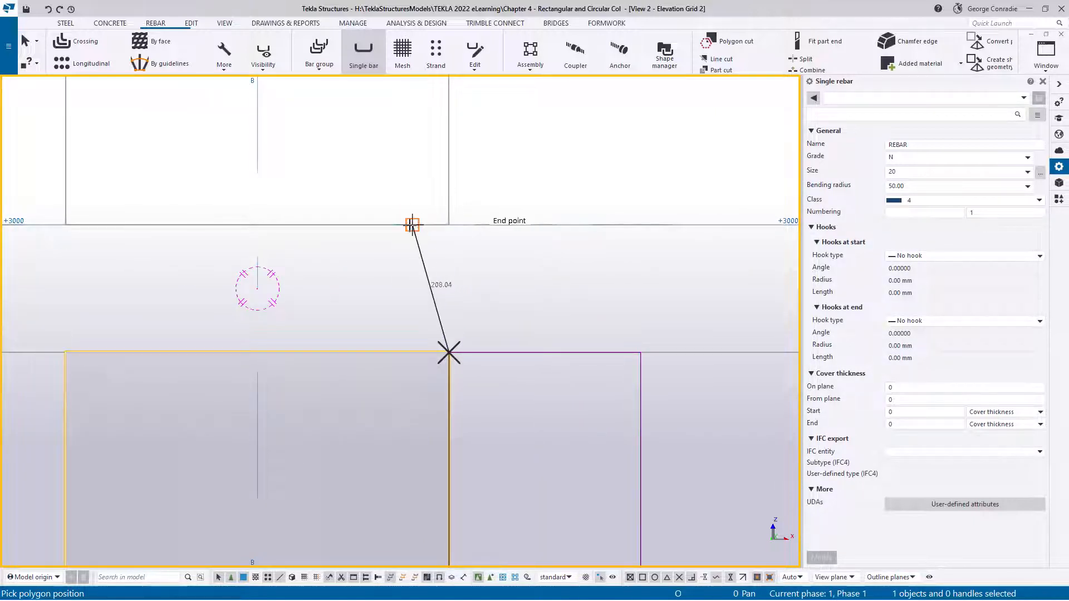
{"action": "left_click", "coordinate": [449, 225]}
{"action": "scroll", "coordinate": [462, 236], "scroll_direction": "down", "scroll_amount": 2}
{"action": "middle_click_drag", "start_coordinate": [478, 246], "coordinate": [462, 329]}
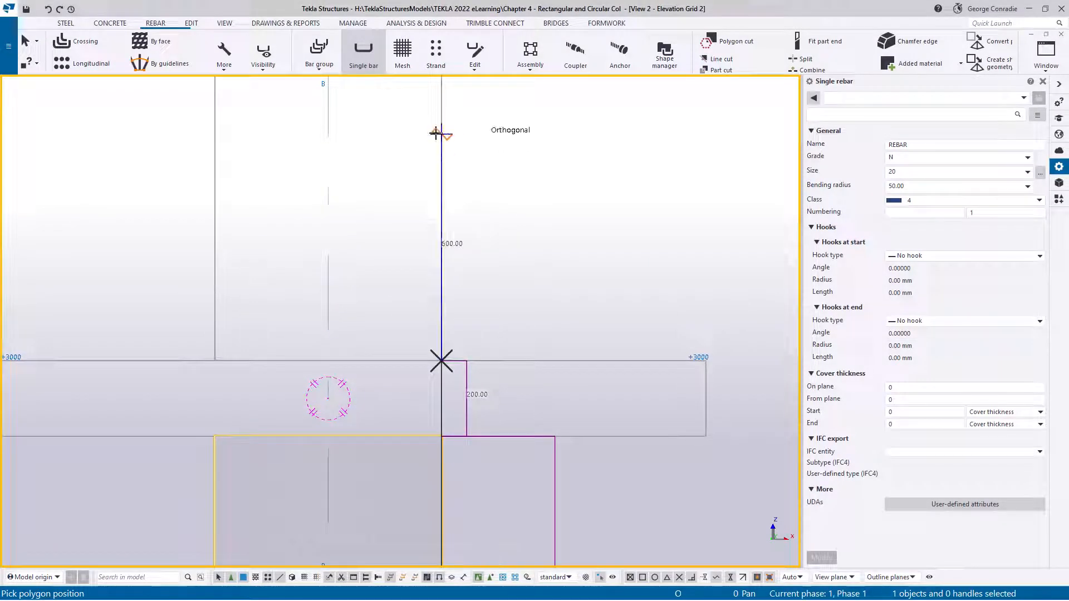
{"action": "middle_click_drag", "start_coordinate": [437, 112], "coordinate": [439, 188]}
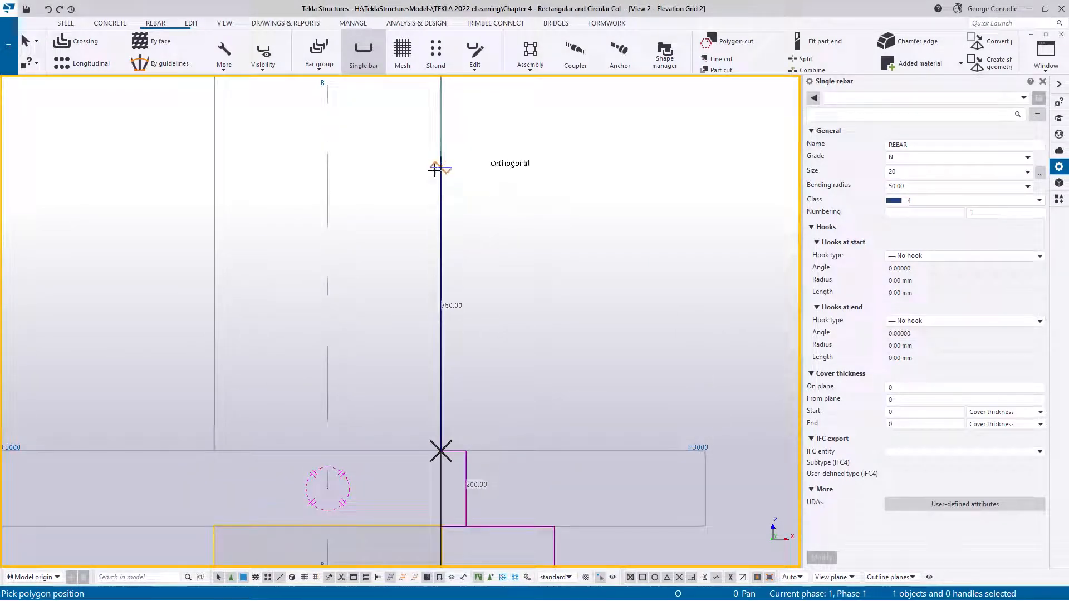
{"action": "left_click", "coordinate": [440, 83]}
{"action": "middle_click", "coordinate": [585, 239]}
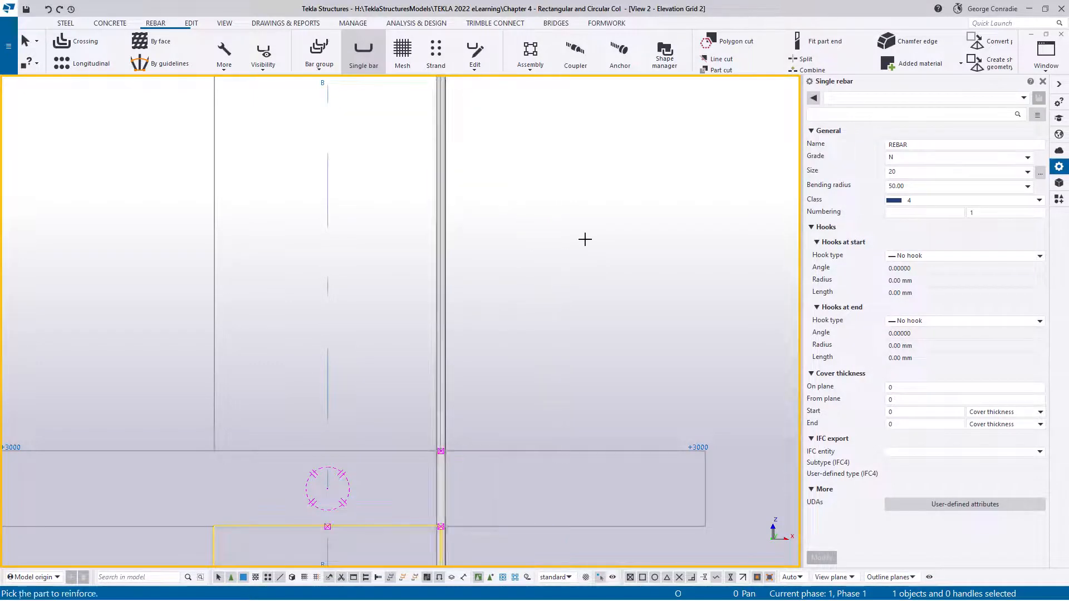
{"action": "scroll", "coordinate": [584, 240], "scroll_direction": "down", "scroll_amount": 2}
{"action": "middle_click_drag", "start_coordinate": [568, 185], "coordinate": [561, 153]}
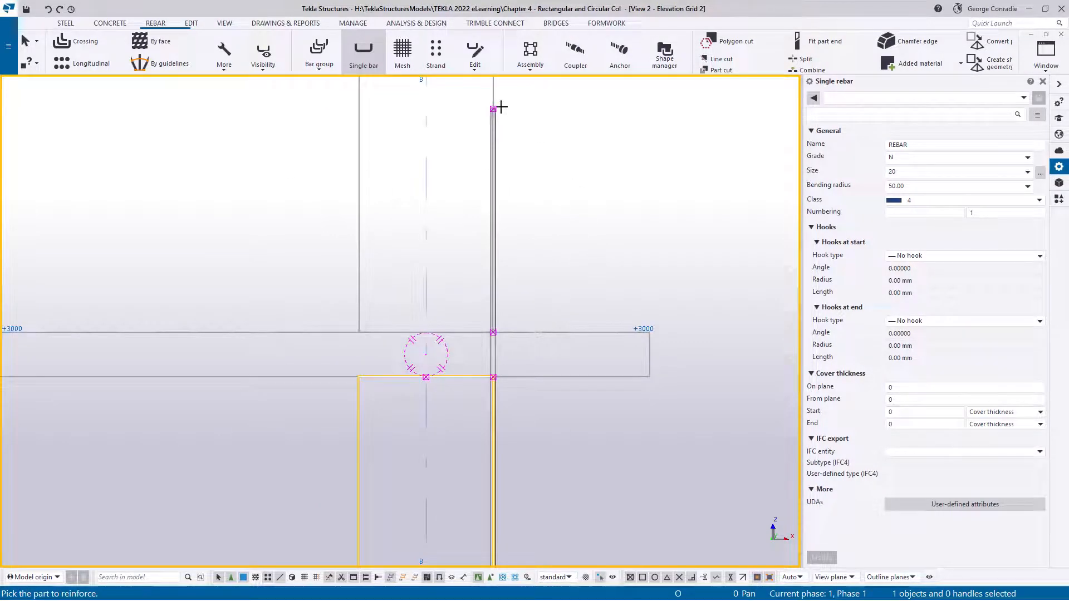
{"action": "scroll", "coordinate": [501, 385], "scroll_direction": "down", "scroll_amount": 2}
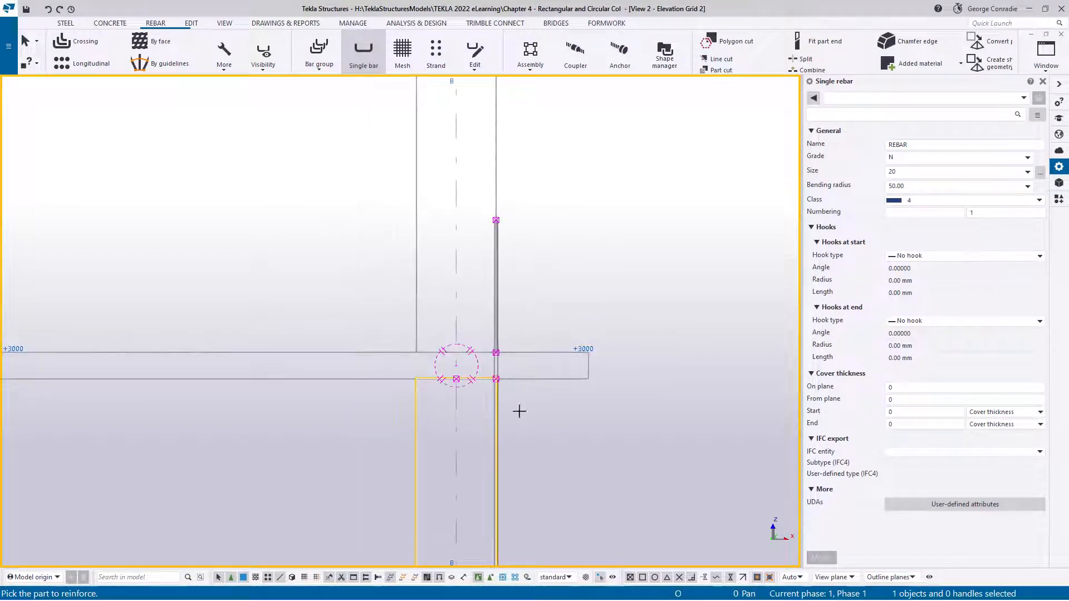
{"action": "middle_click_drag", "start_coordinate": [541, 468], "coordinate": [535, 309]}
{"action": "scroll", "coordinate": [522, 440], "scroll_direction": "down", "scroll_amount": 2}
{"action": "middle_click_drag", "start_coordinate": [533, 489], "coordinate": [527, 423]}
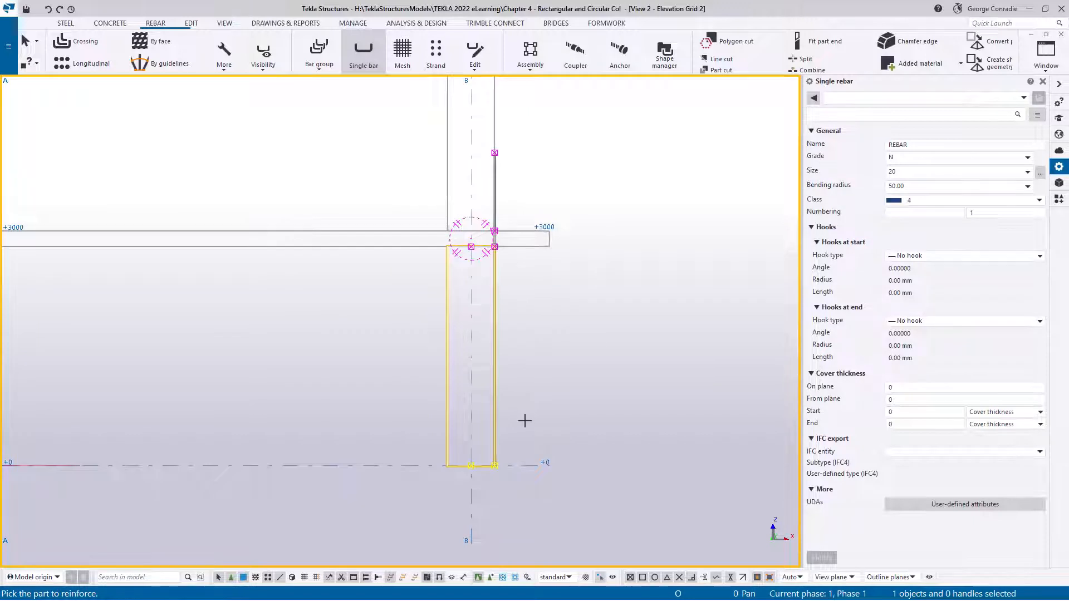
{"action": "right_click", "coordinate": [561, 362]}
{"action": "left_click", "coordinate": [580, 363]}
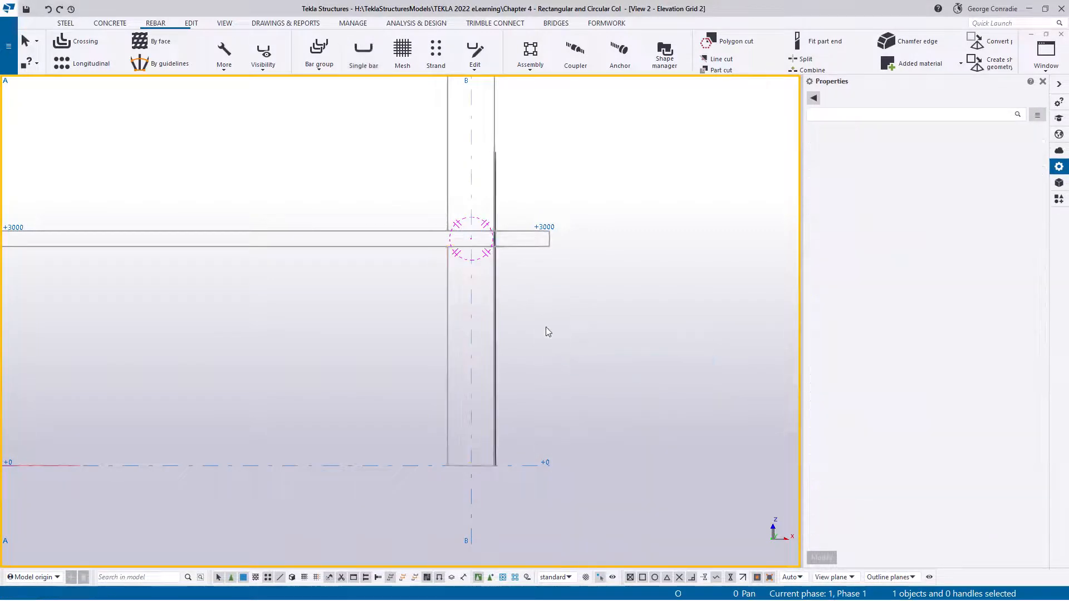
Move the new bar's two upper points, at +3000 and at its top end, linearly by dX -23
{"action": "scroll", "coordinate": [504, 201], "scroll_direction": "up", "scroll_amount": 5}
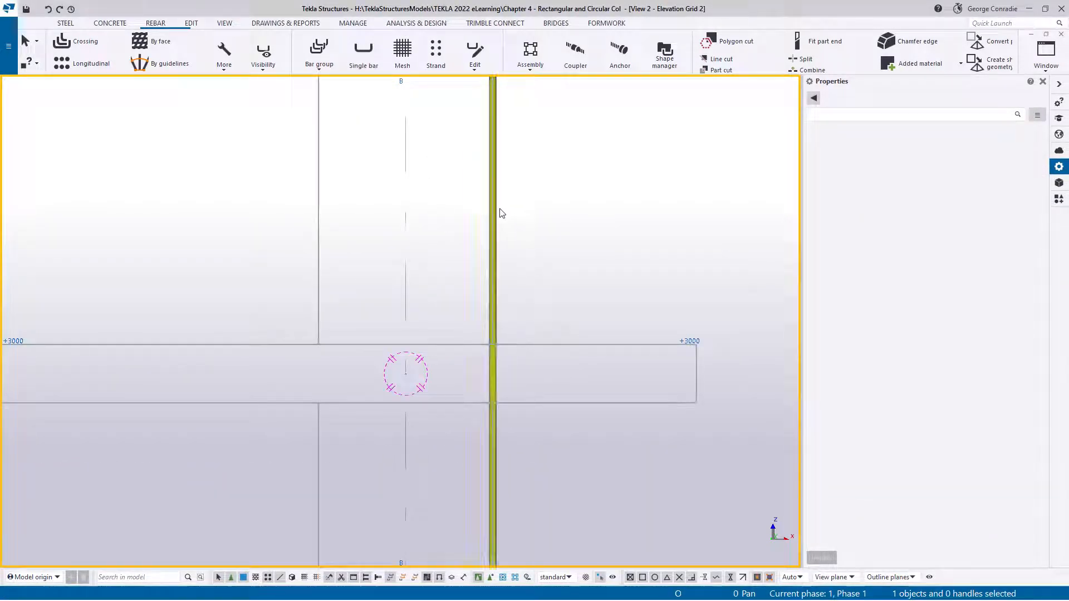
{"action": "left_click", "coordinate": [499, 211]}
{"action": "scroll", "coordinate": [527, 229], "scroll_direction": "down", "scroll_amount": 2}
{"action": "middle_click_drag", "start_coordinate": [549, 195], "coordinate": [557, 288]}
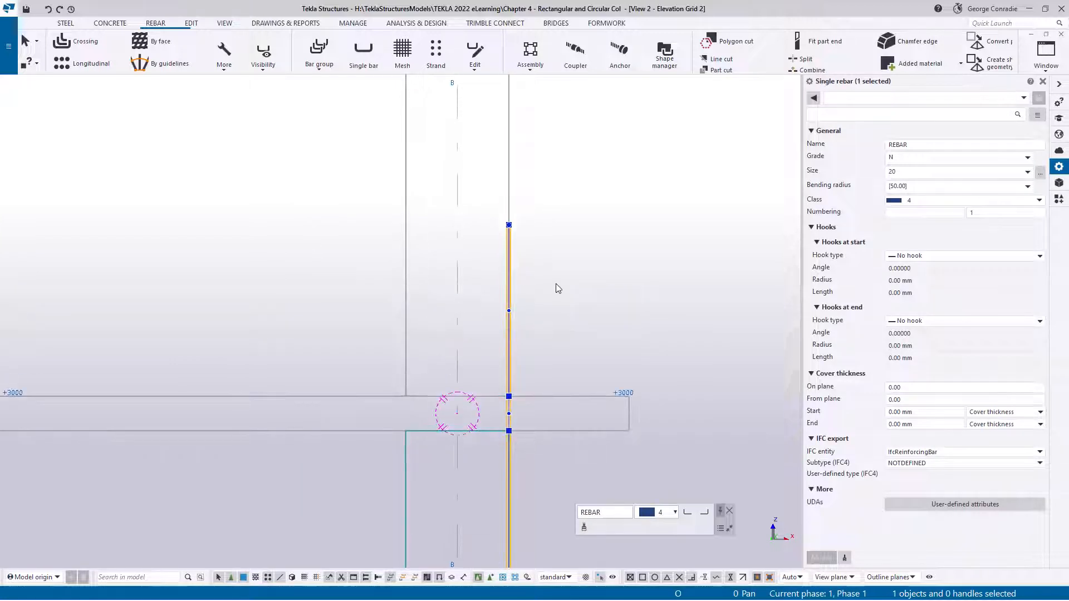
{"action": "left_click_drag", "start_coordinate": [496, 199], "coordinate": [543, 406]}
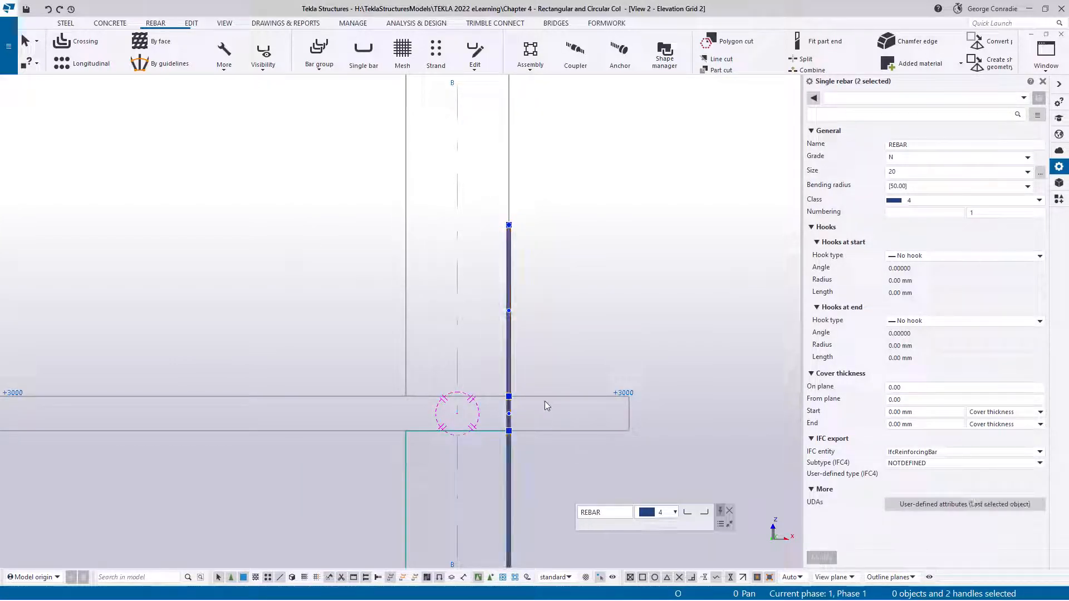
{"action": "right_click", "coordinate": [596, 322]}
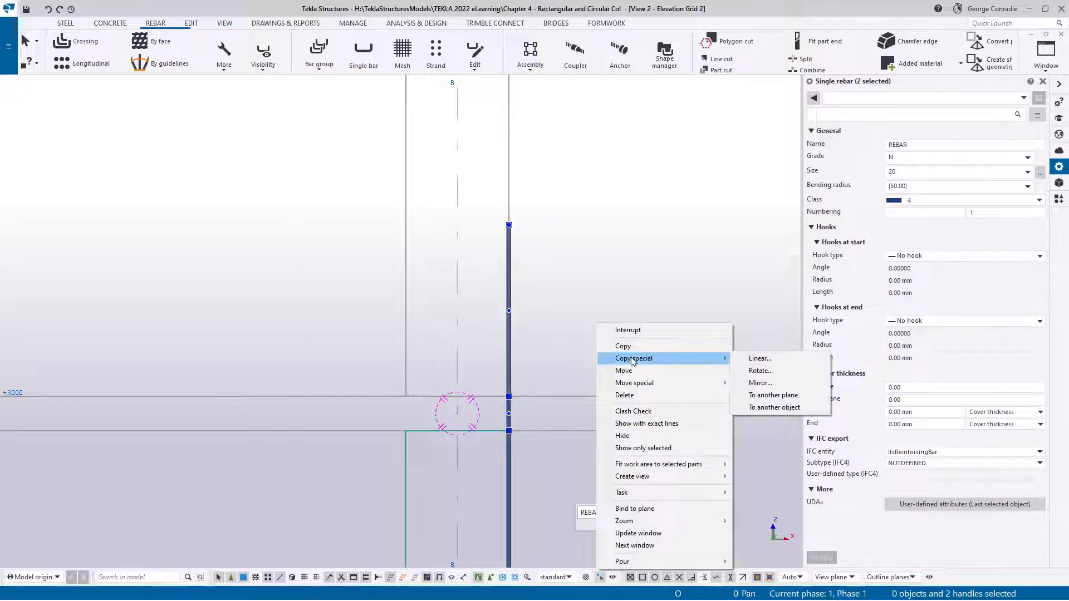
{"action": "mouse_move", "coordinate": [675, 385]}
{"action": "left_click", "coordinate": [757, 383]}
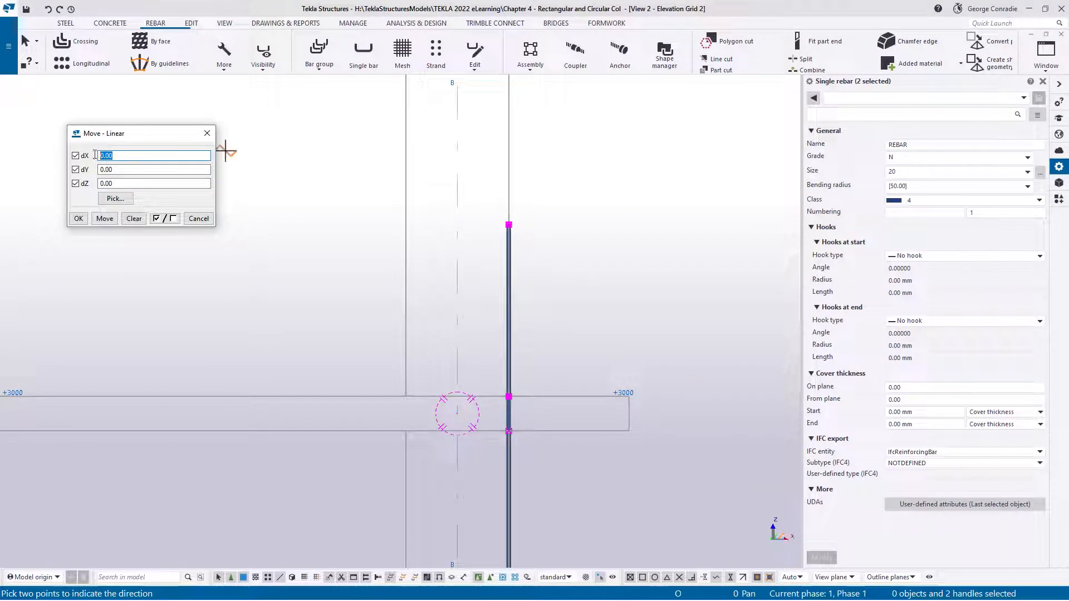
{"action": "type", "text": "-23"}
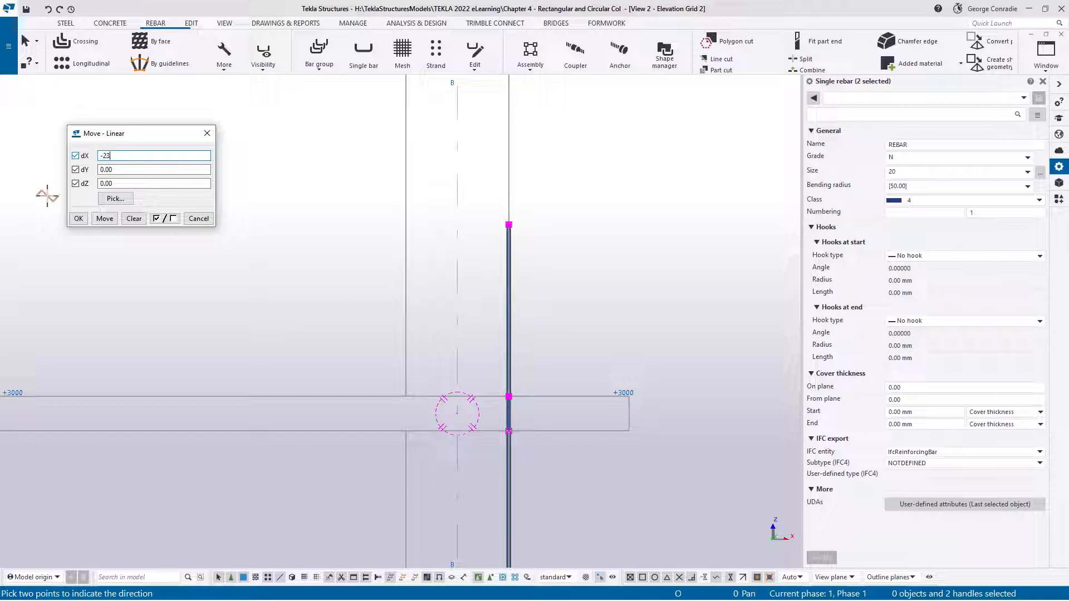
{"action": "left_click", "coordinate": [105, 218]}
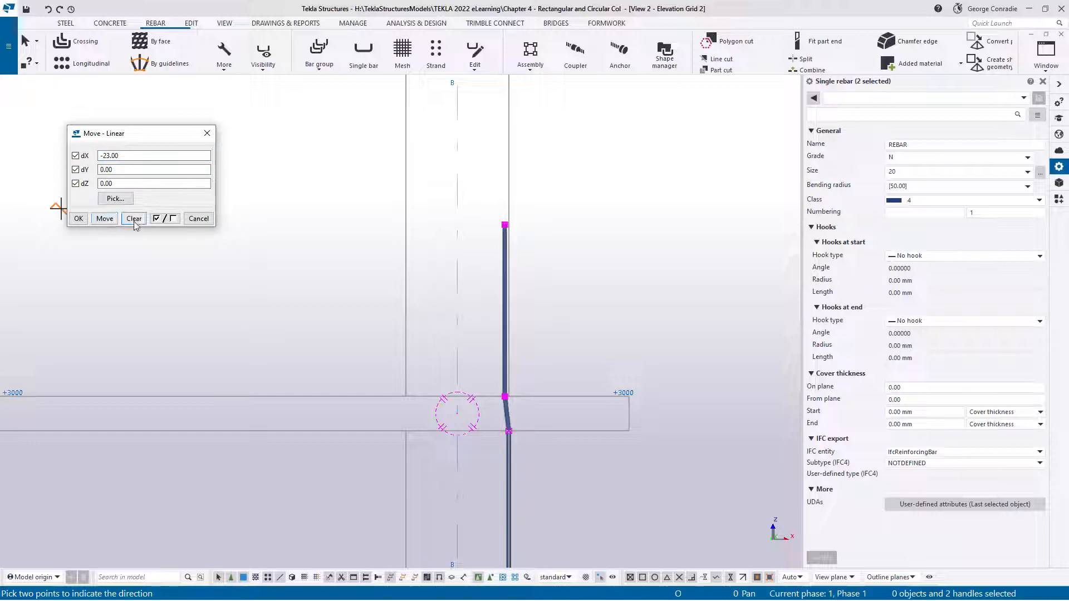
Clear the Move - Linear values, close the dialog, end the move command and deselect the bar's points
{"action": "left_click", "coordinate": [133, 219]}
{"action": "left_click", "coordinate": [198, 218]}
{"action": "right_click", "coordinate": [586, 214]}
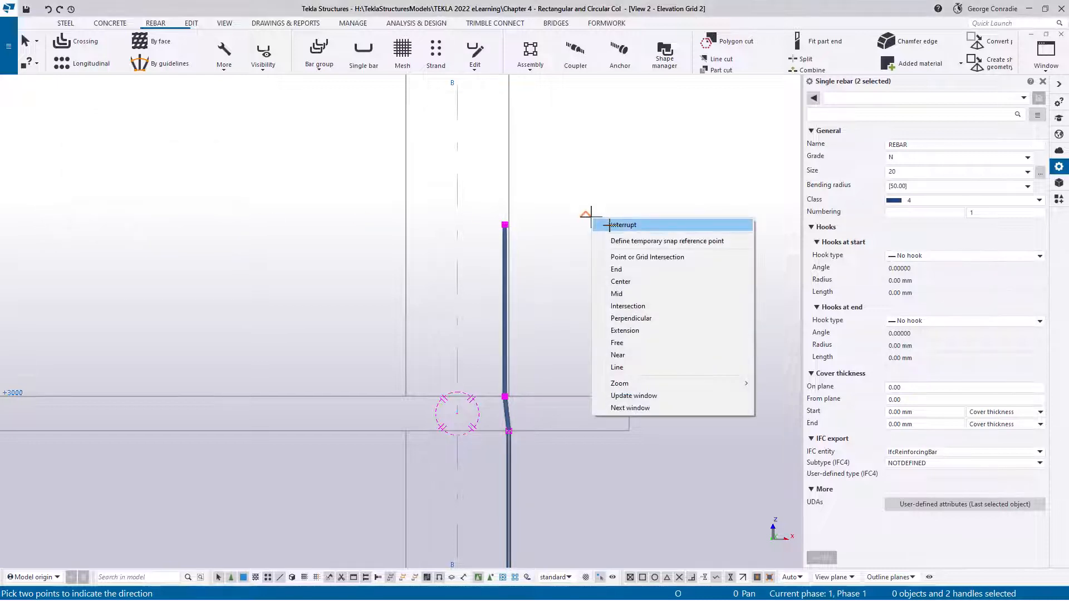
{"action": "left_click", "coordinate": [596, 221]}
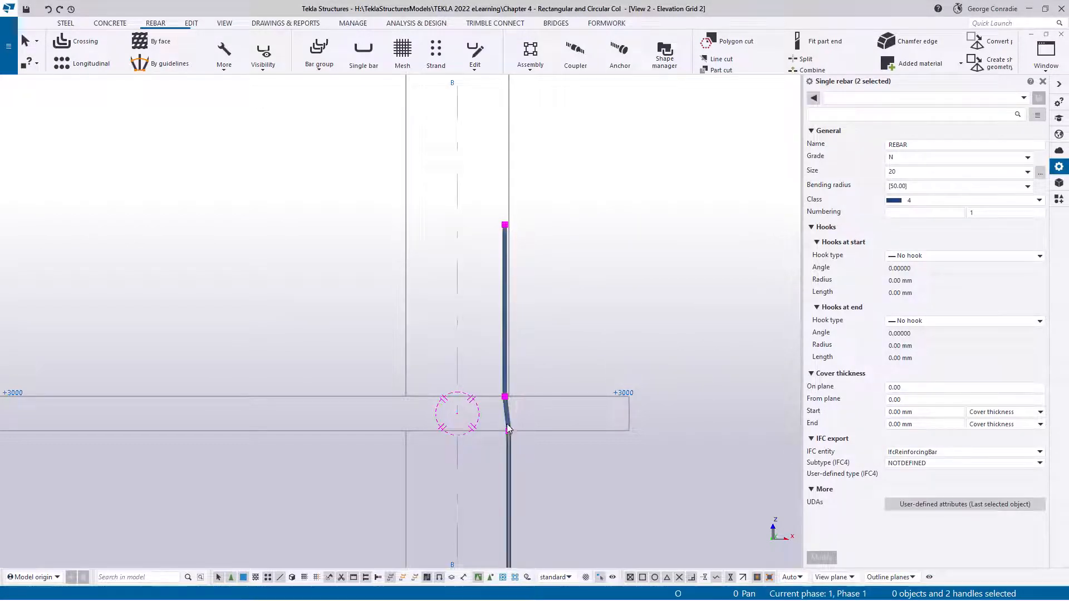
{"action": "left_click", "coordinate": [563, 348]}
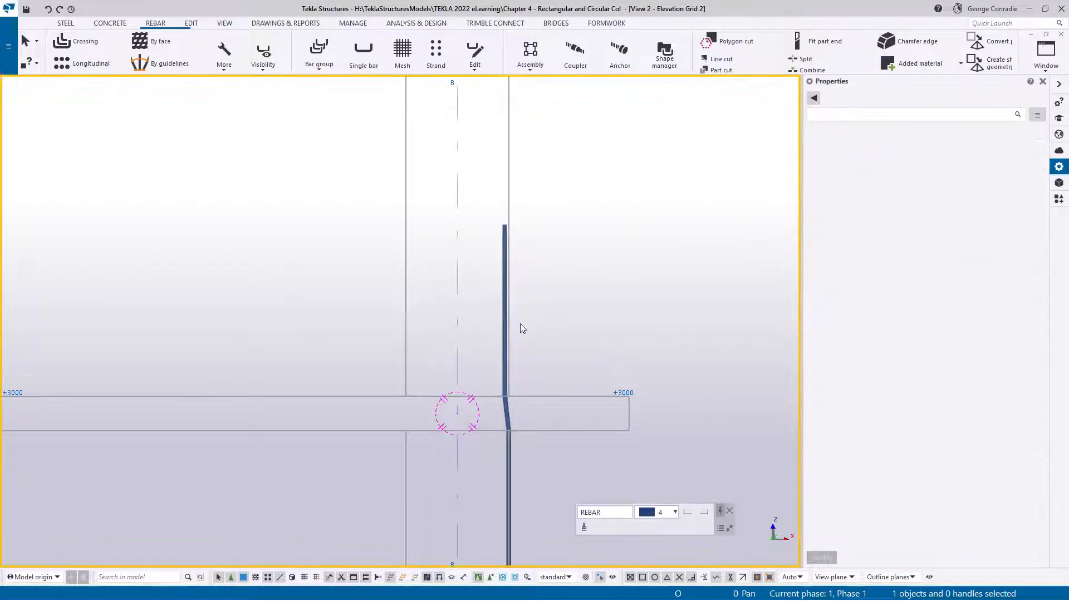
Select the cranked bar and examine its position against the column edge in the elevation and plan views
{"action": "scroll", "coordinate": [611, 370], "scroll_direction": "down", "scroll_amount": 1}
{"action": "scroll", "coordinate": [611, 370], "scroll_direction": "down", "scroll_amount": 1}
{"action": "middle_click_drag", "start_coordinate": [582, 439], "coordinate": [590, 280]}
{"action": "scroll", "coordinate": [590, 279], "scroll_direction": "up", "scroll_amount": 1}
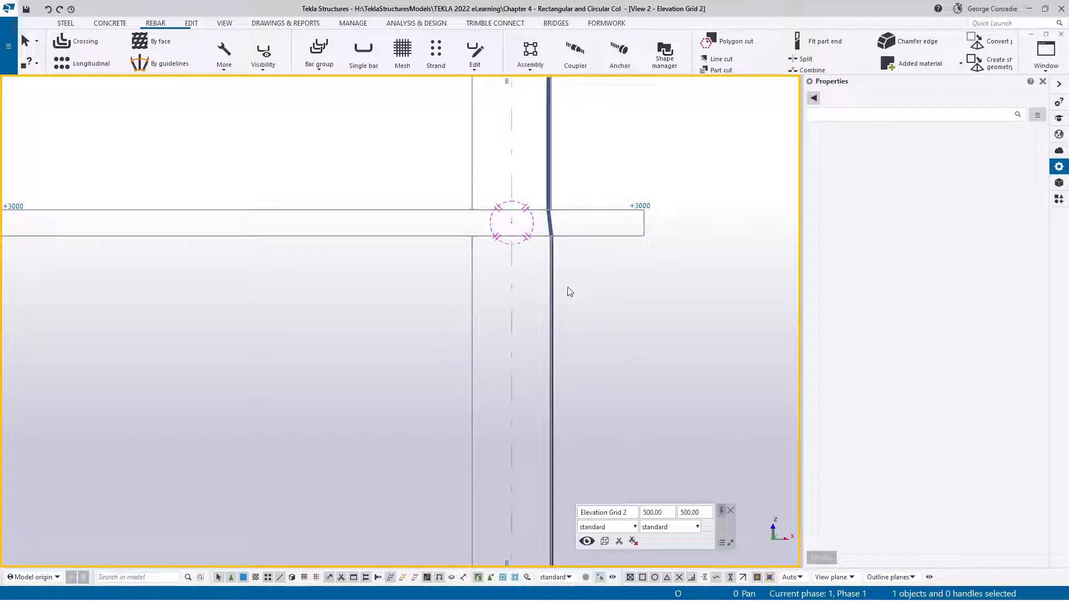
{"action": "scroll", "coordinate": [559, 295], "scroll_direction": "up", "scroll_amount": 2}
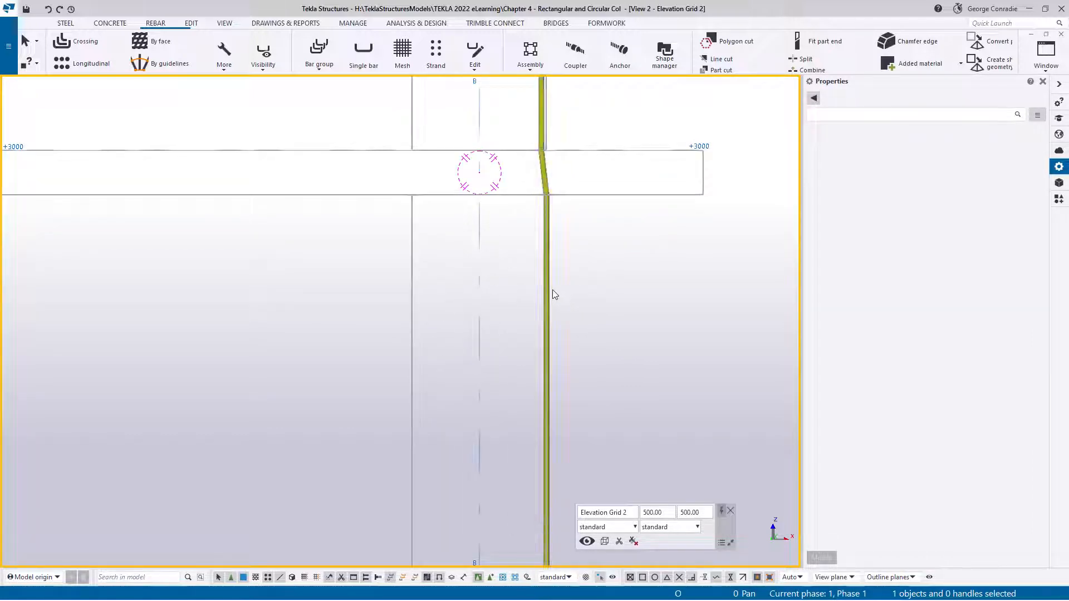
{"action": "left_click", "coordinate": [552, 290]}
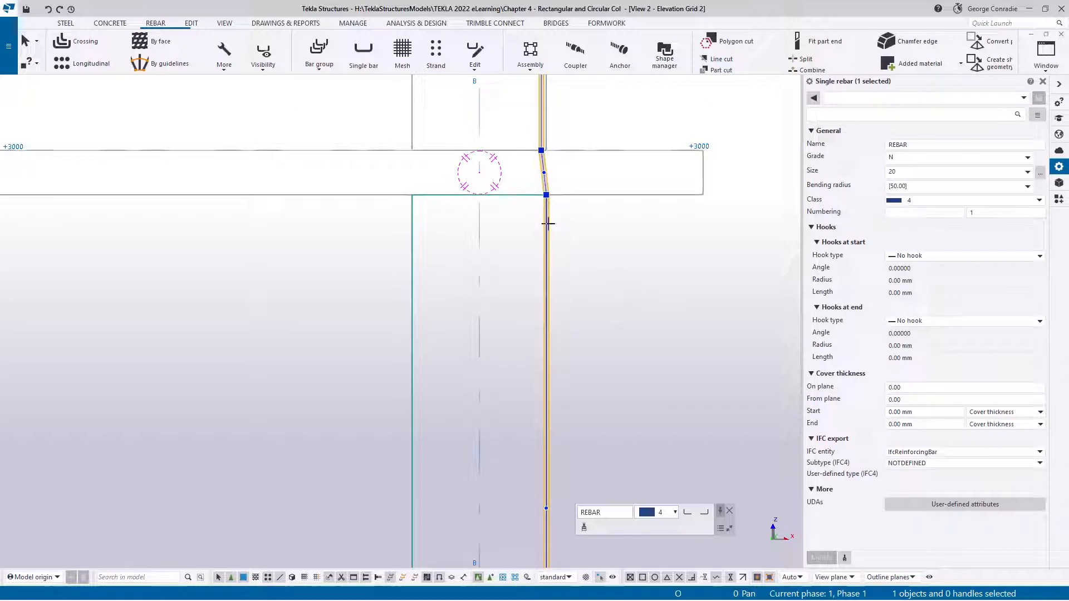
{"action": "key", "text": "ctrl+Tab"}
{"action": "key", "text": "ctrl+Tab"}
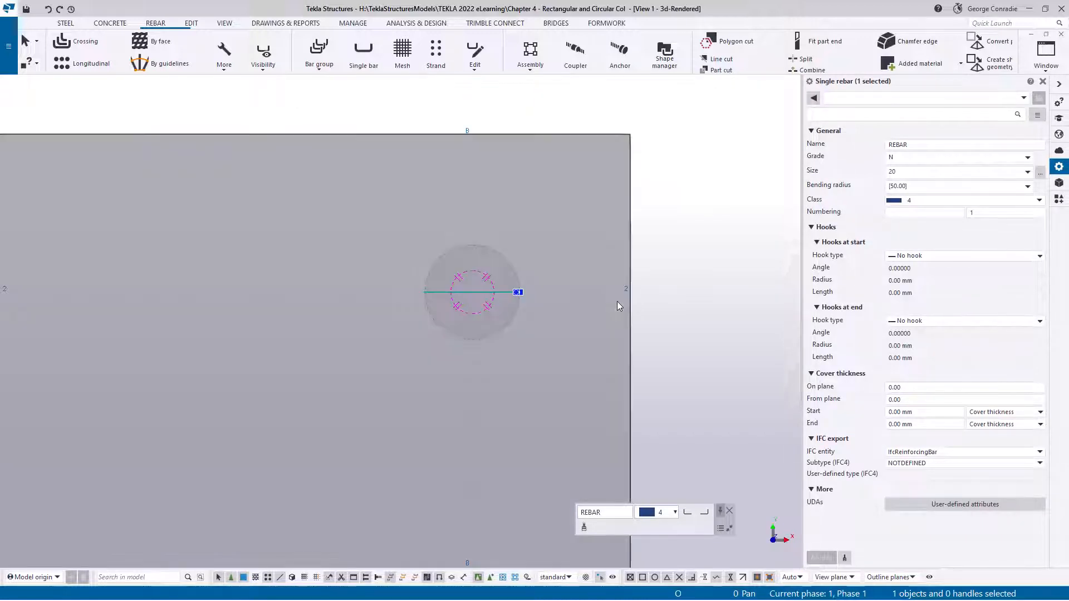
{"action": "scroll", "coordinate": [529, 290], "scroll_direction": "up", "scroll_amount": 5}
{"action": "scroll", "coordinate": [526, 289], "scroll_direction": "up", "scroll_amount": 1}
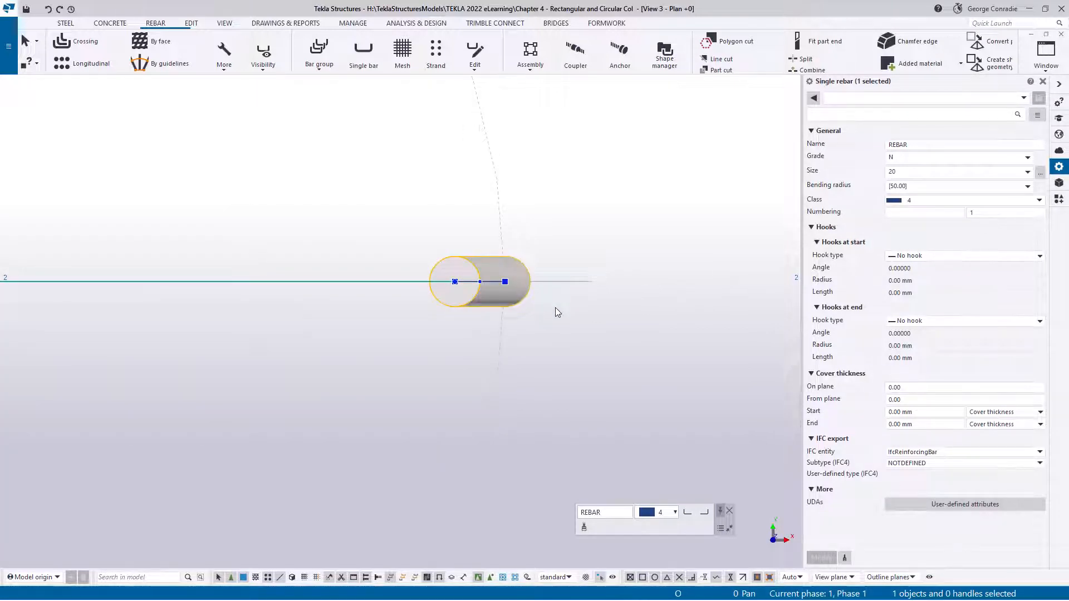
{"action": "key", "text": "ctrl+Tab"}
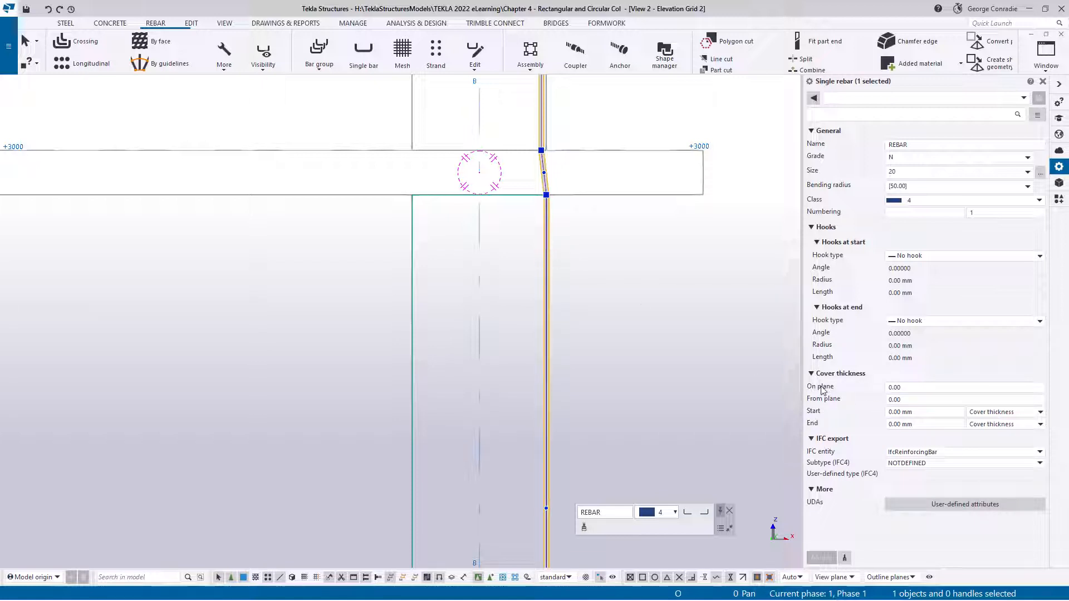
Set the cranked bar's cover thickness on plane to -35 and apply the modification
{"action": "left_click_drag", "start_coordinate": [927, 387], "coordinate": [836, 385]}
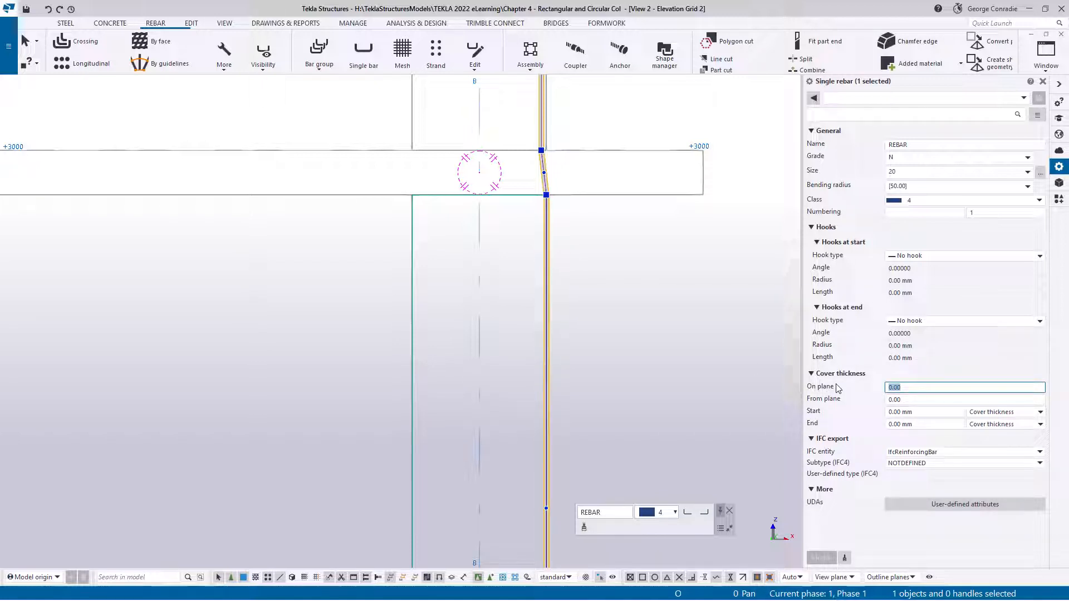
{"action": "type", "text": "35"}
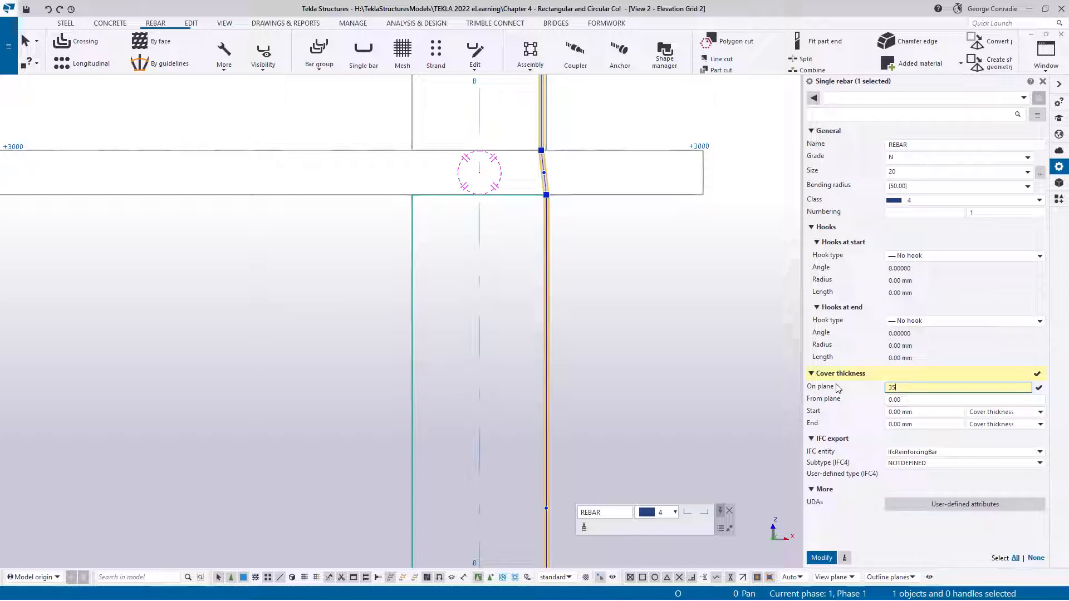
{"action": "key", "text": "Return"}
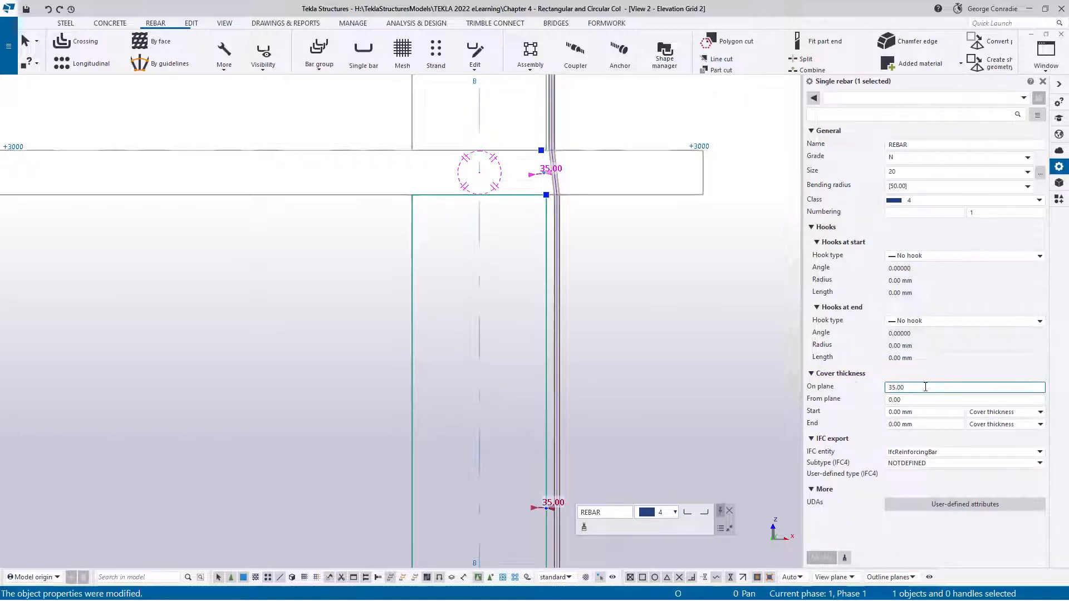
{"action": "type", "text": "-"}
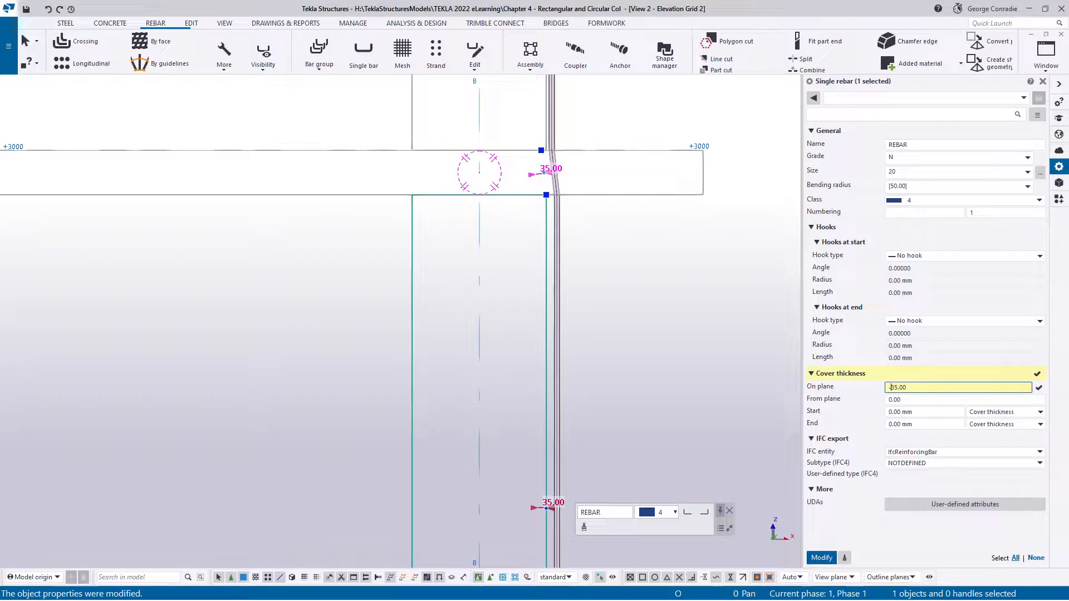
{"action": "left_click", "coordinate": [821, 558]}
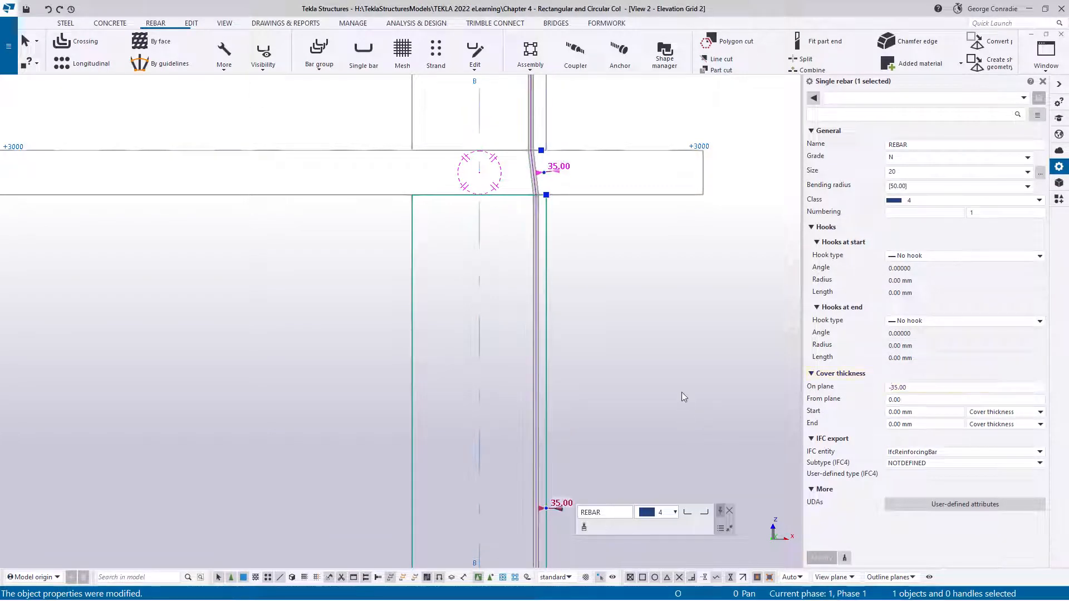
Examine the offset bar in the Grid 2 elevation and the +0 plan, checking its position inside the round column's outline
{"action": "scroll", "coordinate": [651, 386], "scroll_direction": "down", "scroll_amount": 3}
{"action": "middle_click_drag", "start_coordinate": [643, 365], "coordinate": [551, 252]}
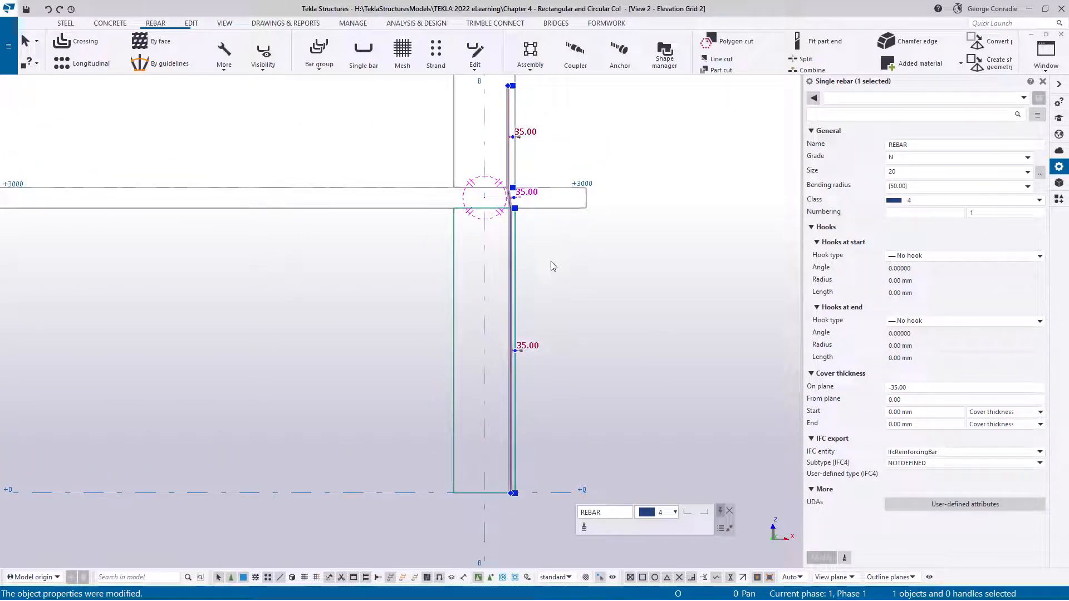
{"action": "key", "text": "ctrl+Tab"}
{"action": "key", "text": "ctrl+Tab"}
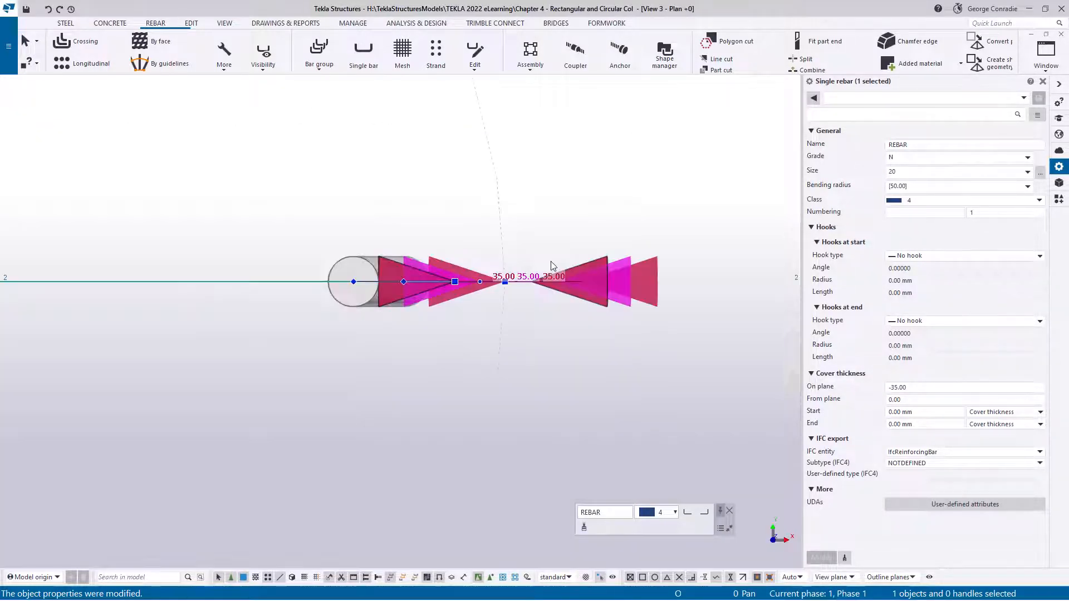
{"action": "left_click", "coordinate": [508, 318]}
{"action": "scroll", "coordinate": [428, 311], "scroll_direction": "up", "scroll_amount": 2}
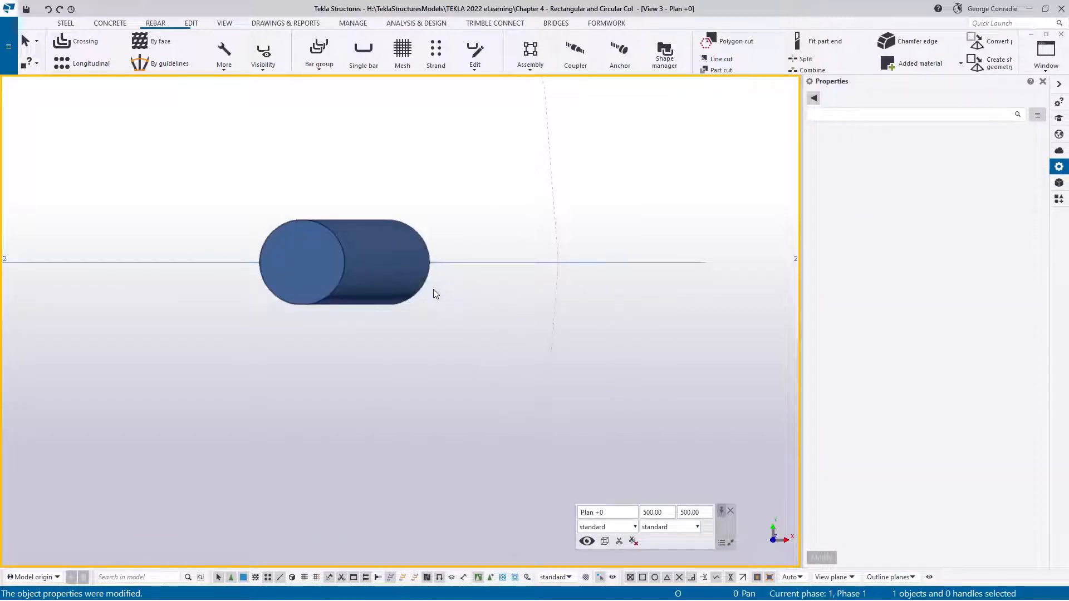
{"action": "left_click", "coordinate": [415, 296]}
{"action": "scroll", "coordinate": [420, 319], "scroll_direction": "down", "scroll_amount": 1}
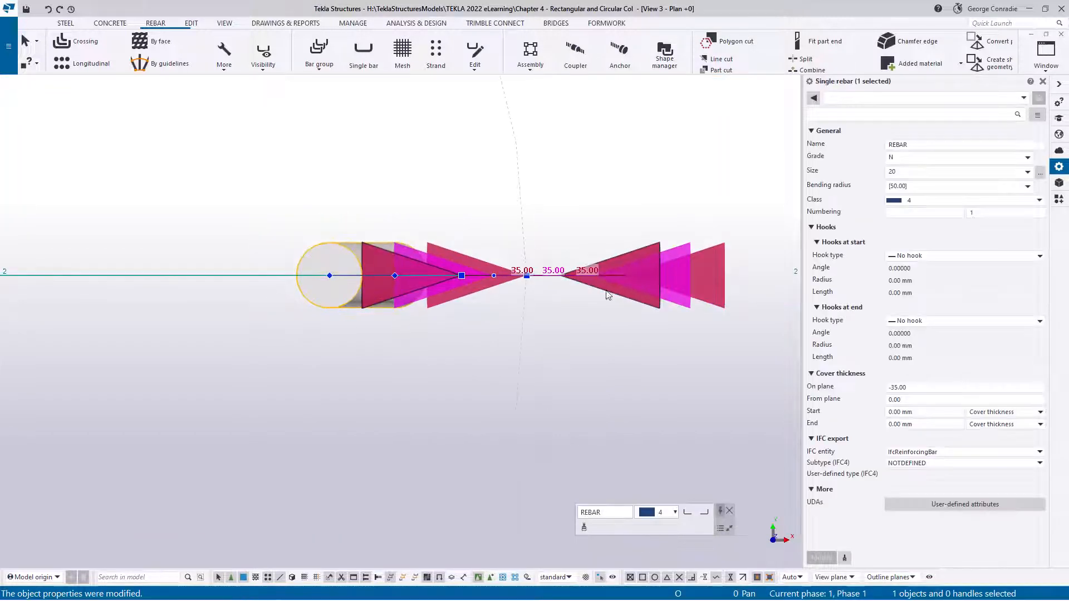
{"action": "left_click", "coordinate": [451, 346]}
{"action": "scroll", "coordinate": [470, 306], "scroll_direction": "down", "scroll_amount": 2}
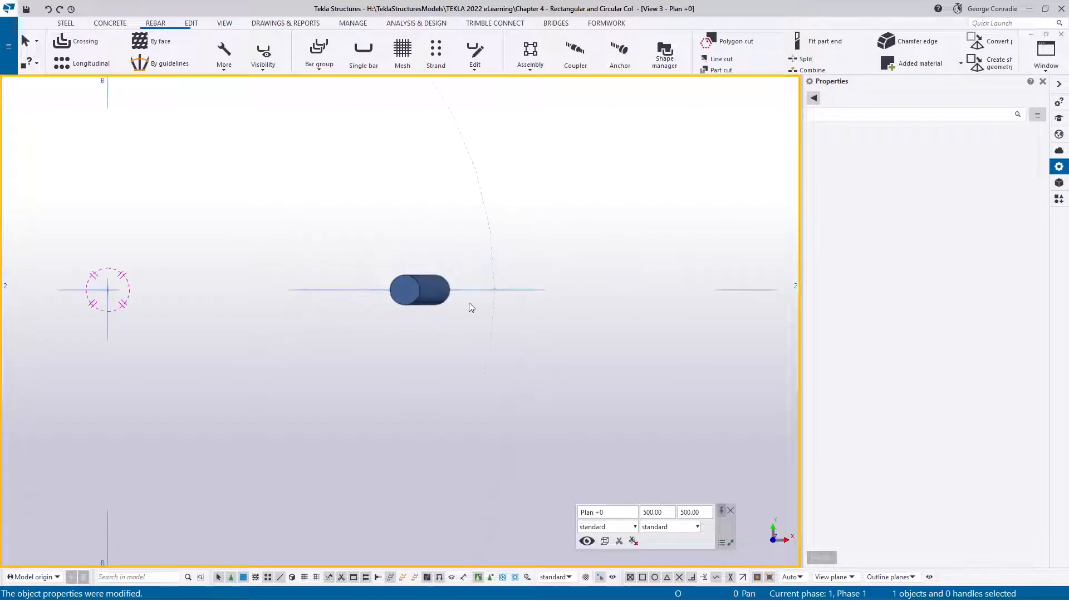
{"action": "middle_click_drag", "start_coordinate": [470, 306], "coordinate": [573, 300]}
{"action": "left_click", "coordinate": [515, 281]}
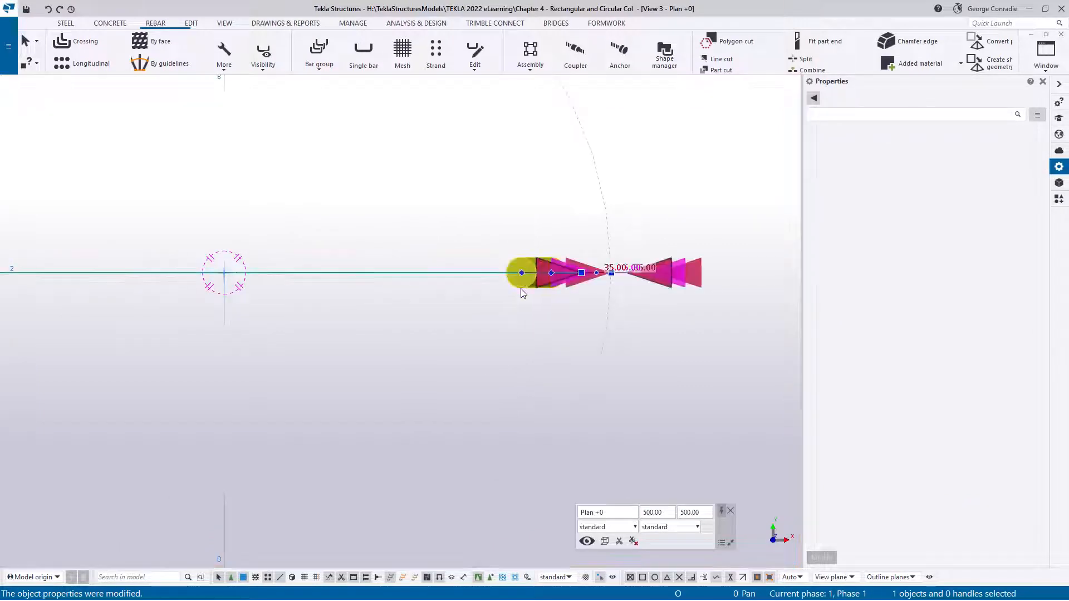
{"action": "scroll", "coordinate": [436, 277], "scroll_direction": "down", "scroll_amount": 2}
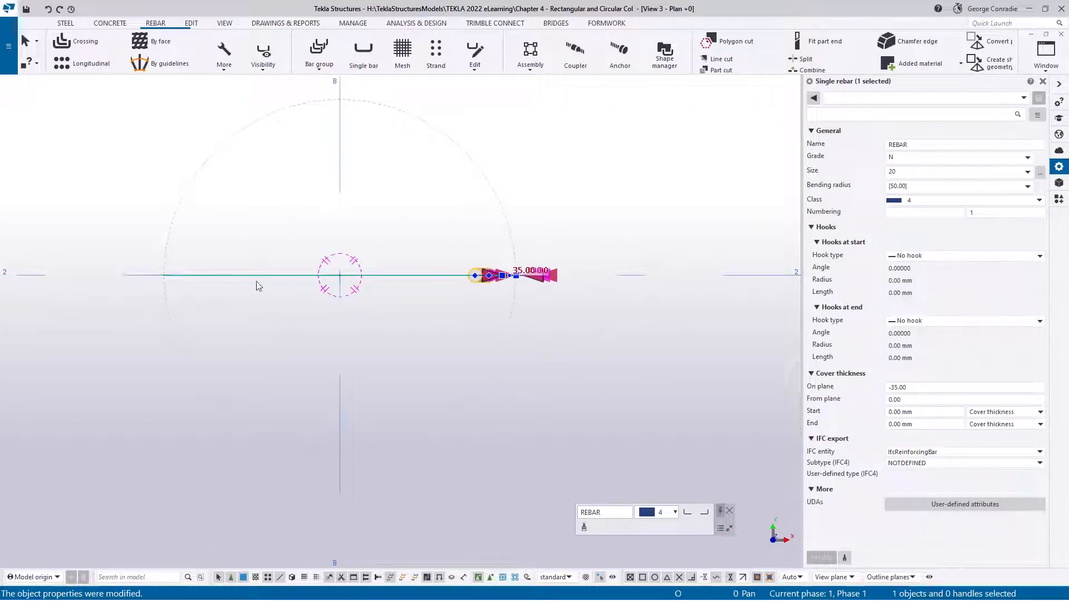
{"action": "scroll", "coordinate": [458, 294], "scroll_direction": "up", "scroll_amount": 2}
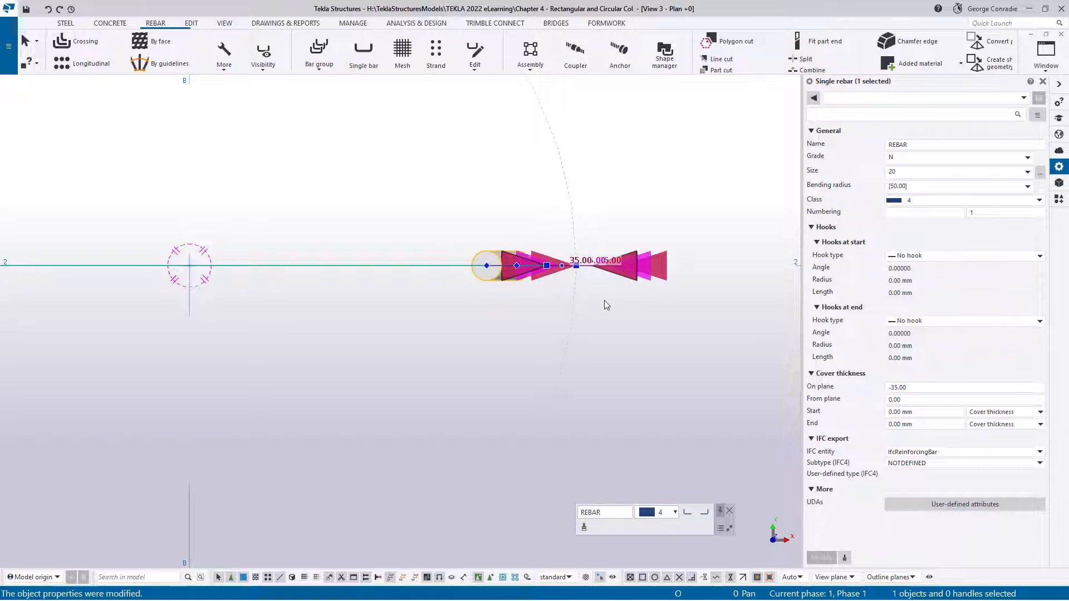
{"action": "left_click", "coordinate": [711, 382]}
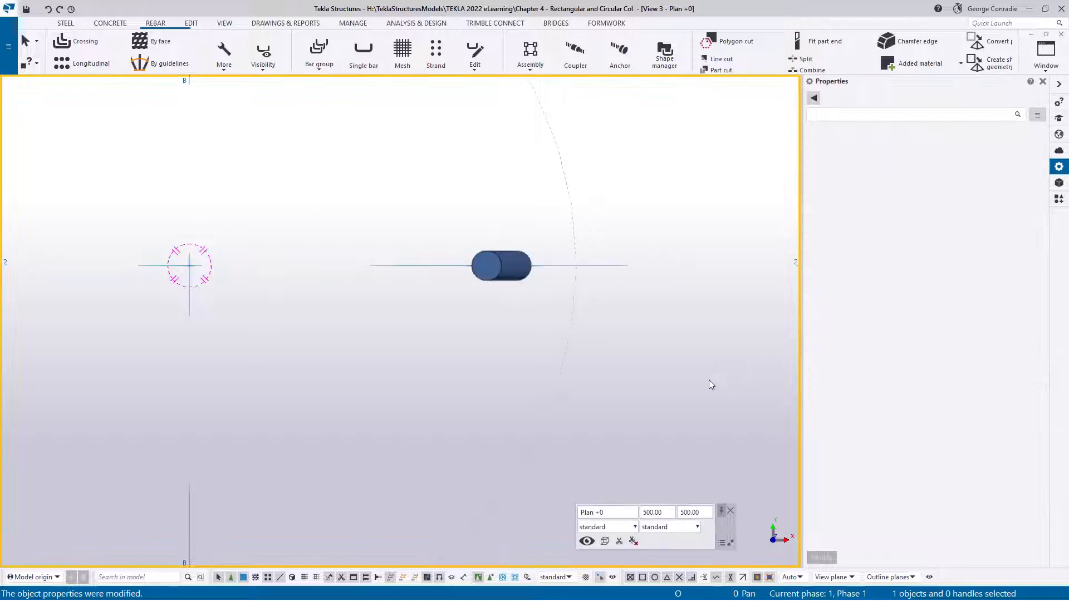
{"action": "left_click", "coordinate": [515, 272]}
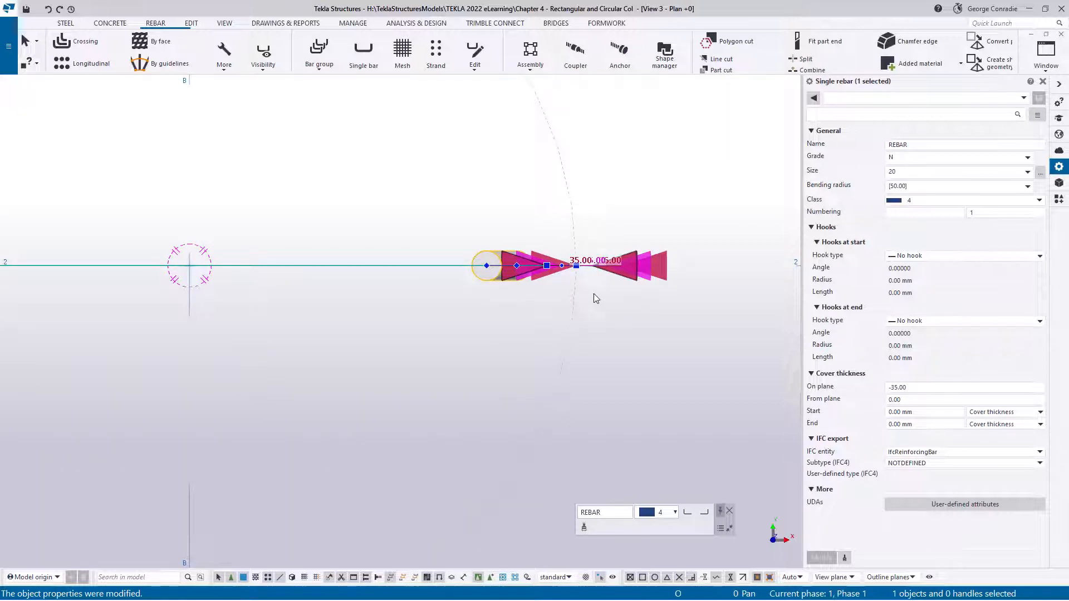
Set the bar's cover thickness at the start to 50 mm at the column base in the Grid 2 elevation
{"action": "key", "text": "ctrl+Tab"}
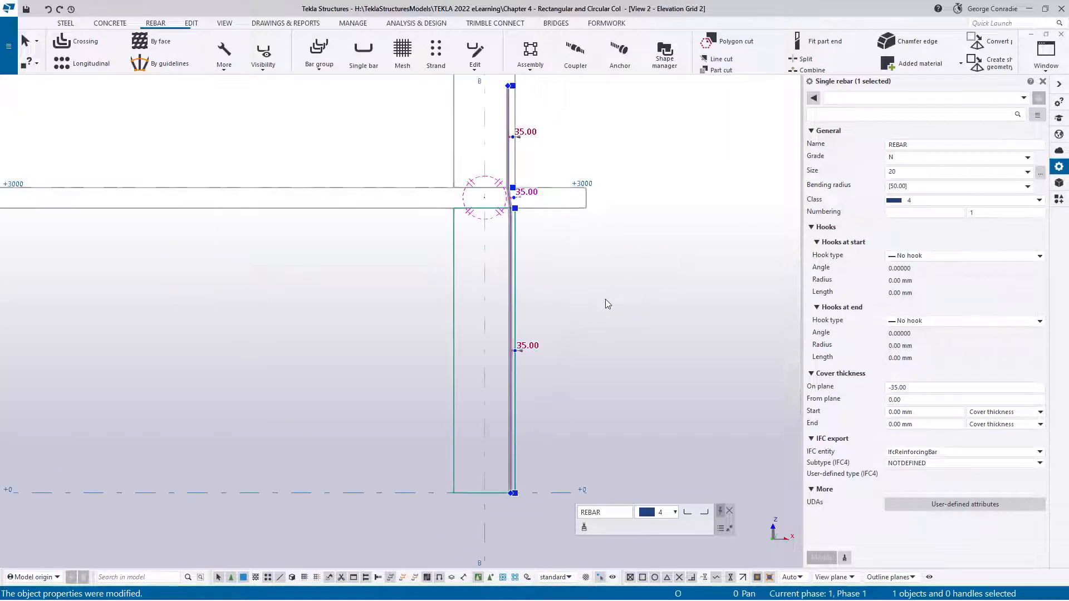
{"action": "middle_click_drag", "start_coordinate": [589, 326], "coordinate": [603, 234]}
{"action": "scroll", "coordinate": [505, 430], "scroll_direction": "up", "scroll_amount": 5}
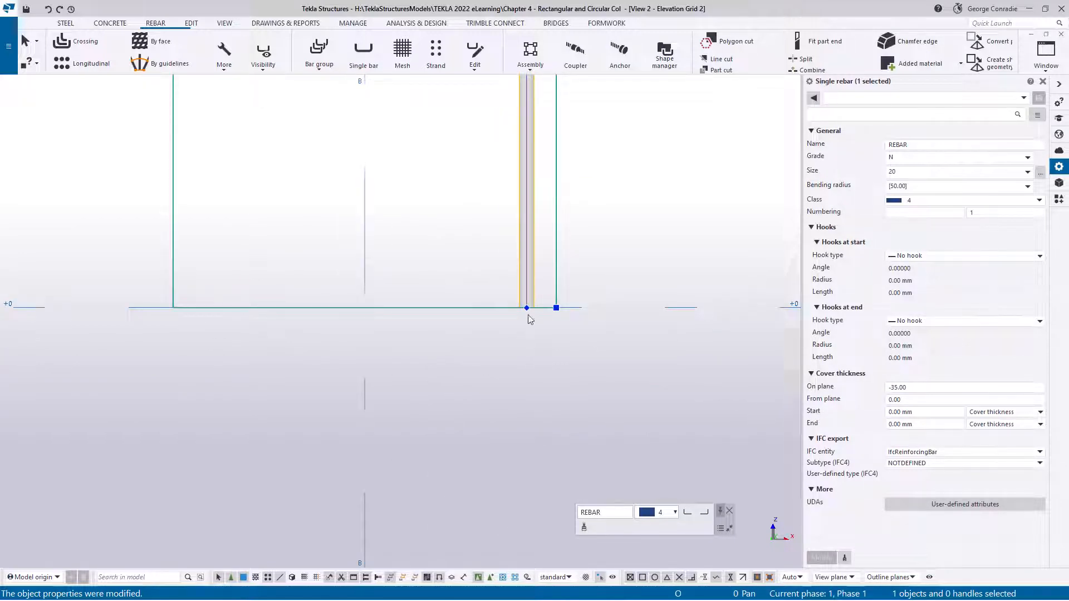
{"action": "left_click", "coordinate": [814, 412]}
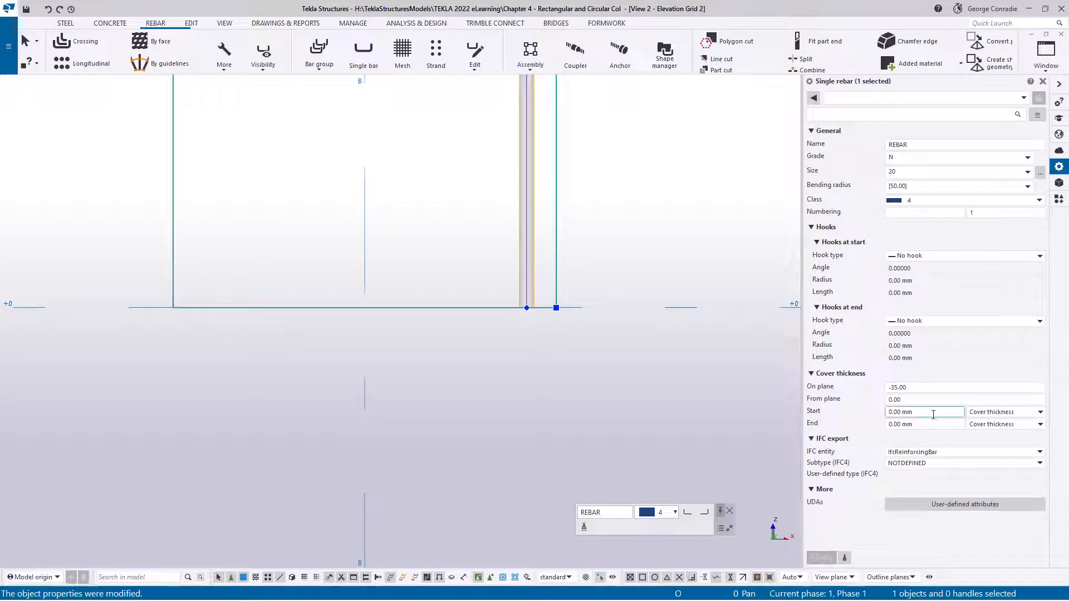
{"action": "type", "text": "50"}
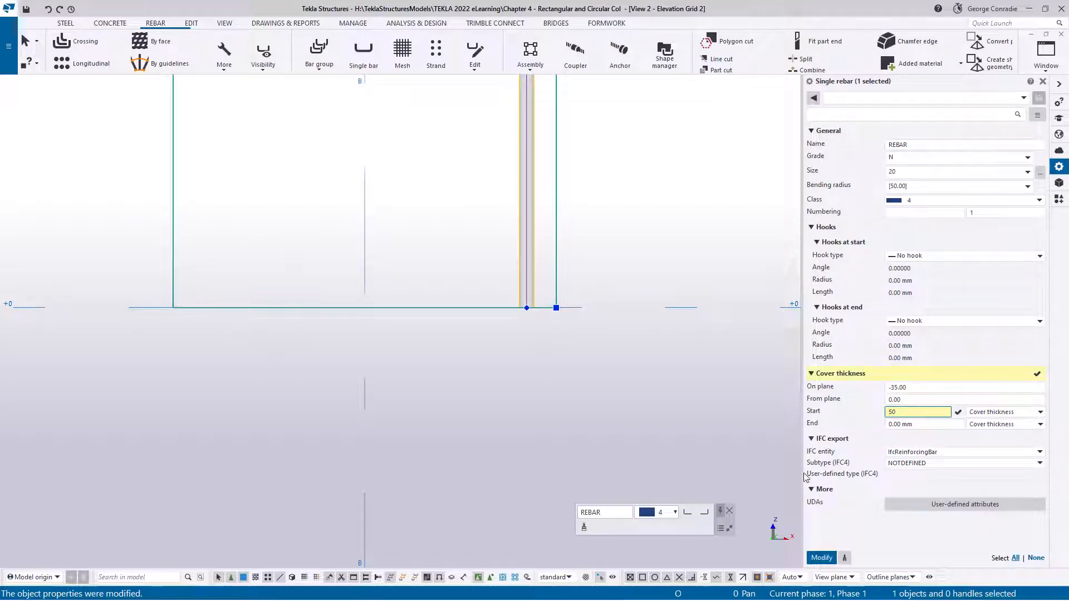
{"action": "left_click", "coordinate": [821, 557]}
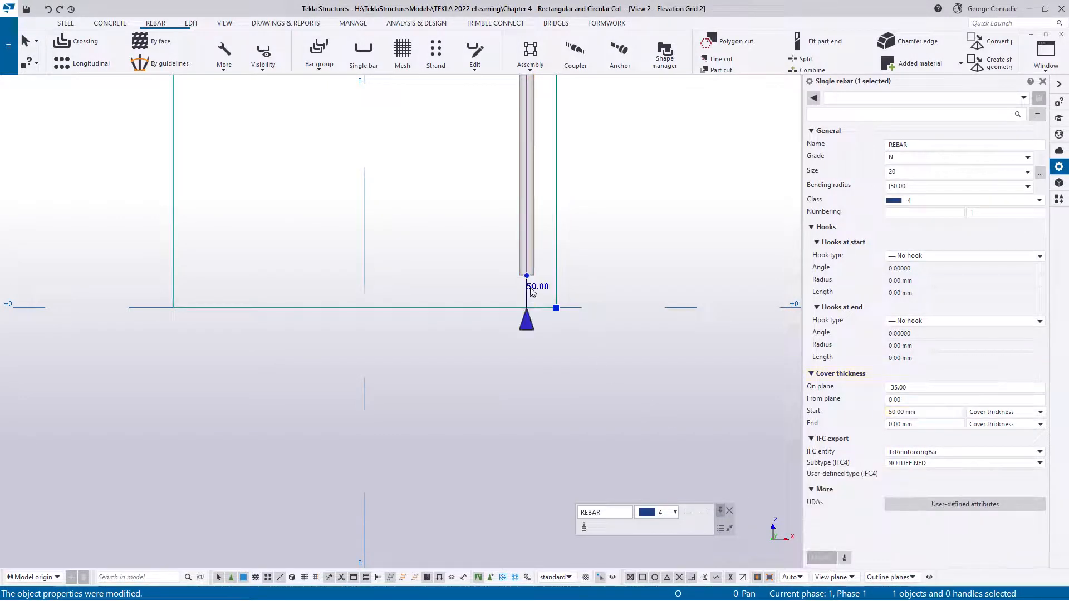
Inspect the bar's upper end above the slab and its end cover thickness, then deselect the bar
{"action": "scroll", "coordinate": [612, 345], "scroll_direction": "down", "scroll_amount": 4}
{"action": "middle_click_drag", "start_coordinate": [629, 231], "coordinate": [652, 454]}
{"action": "middle_click_drag", "start_coordinate": [642, 211], "coordinate": [632, 539]}
{"action": "middle_click_drag", "start_coordinate": [634, 290], "coordinate": [606, 447]}
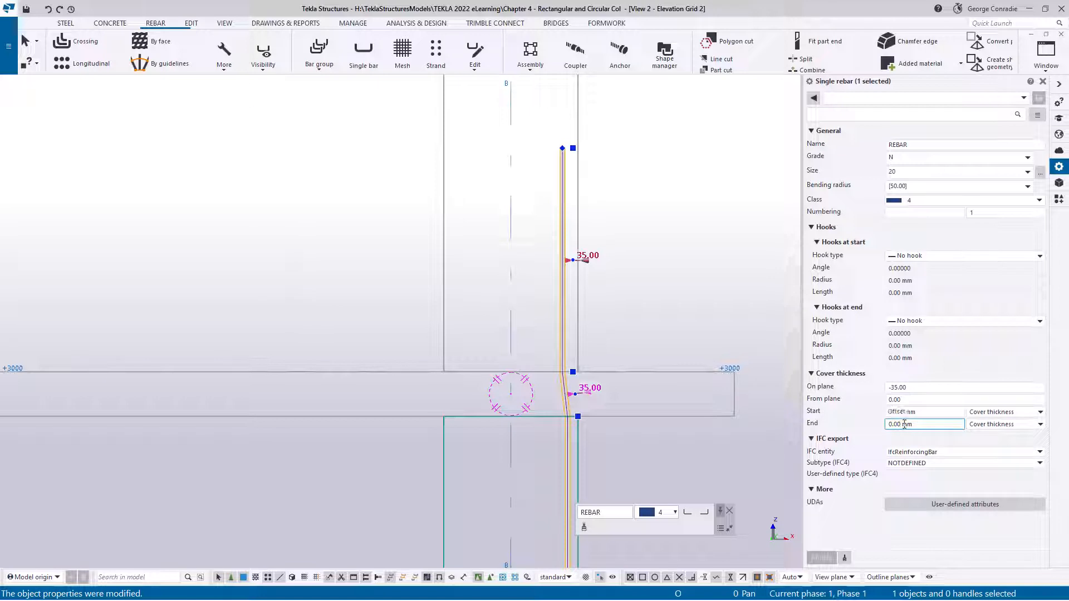
{"action": "left_click", "coordinate": [651, 309]}
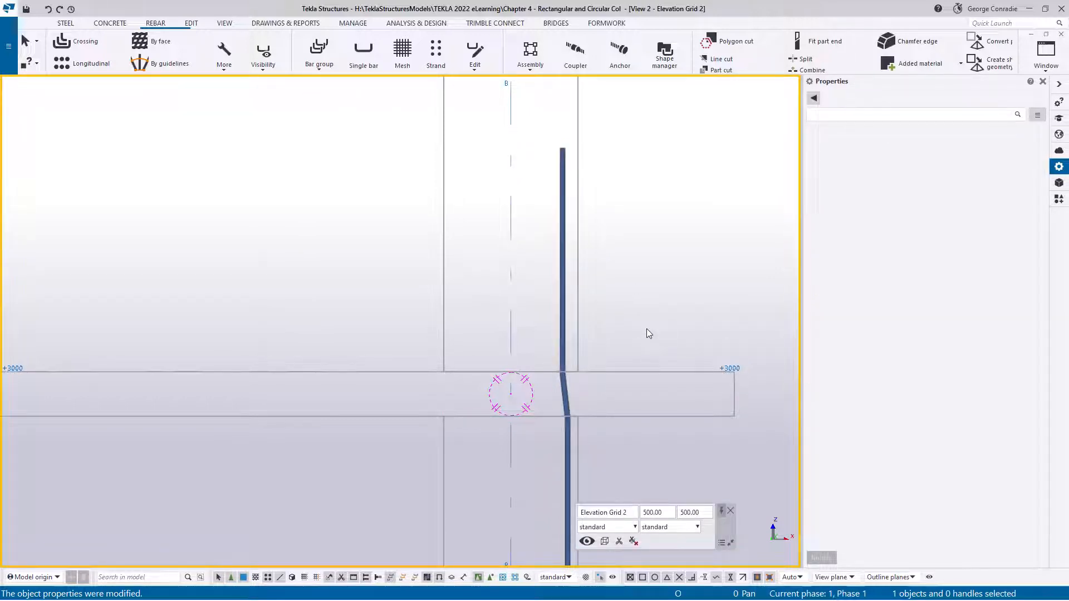
Begin a rotated copy of the cranked bar in the +0 plan, with its origin at the column centre at grid B-2
{"action": "key", "text": "ctrl+Tab"}
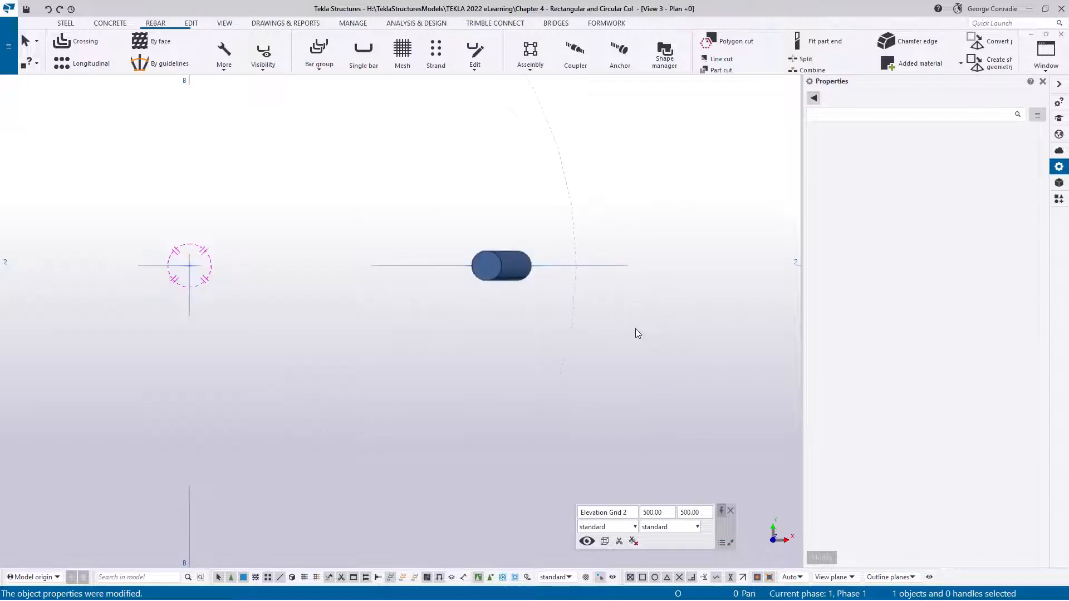
{"action": "scroll", "coordinate": [636, 328], "scroll_direction": "down", "scroll_amount": 3}
{"action": "left_click", "coordinate": [638, 303]}
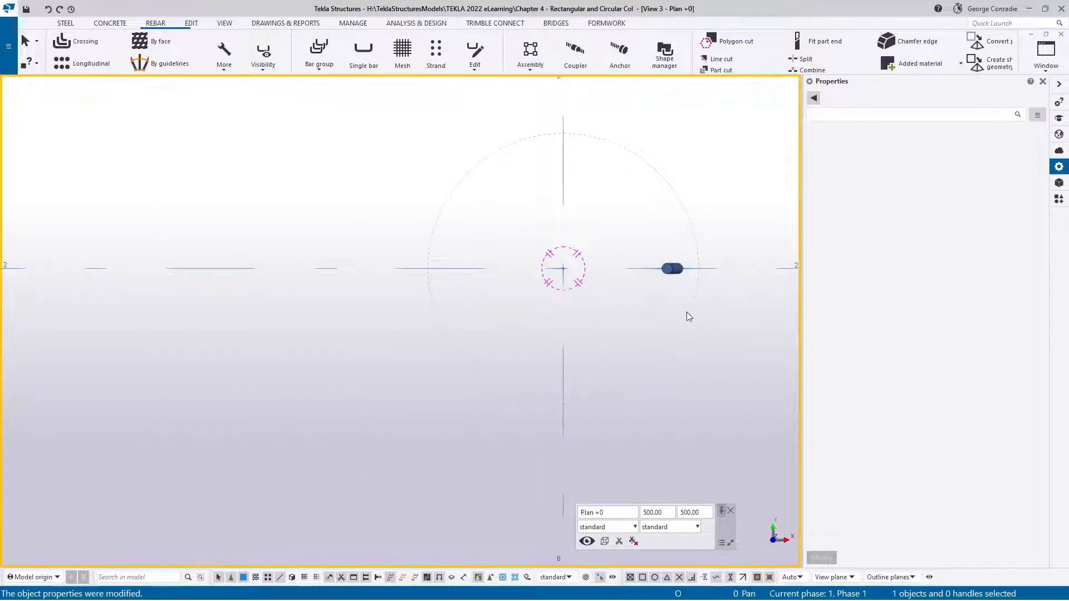
{"action": "left_click", "coordinate": [672, 277]}
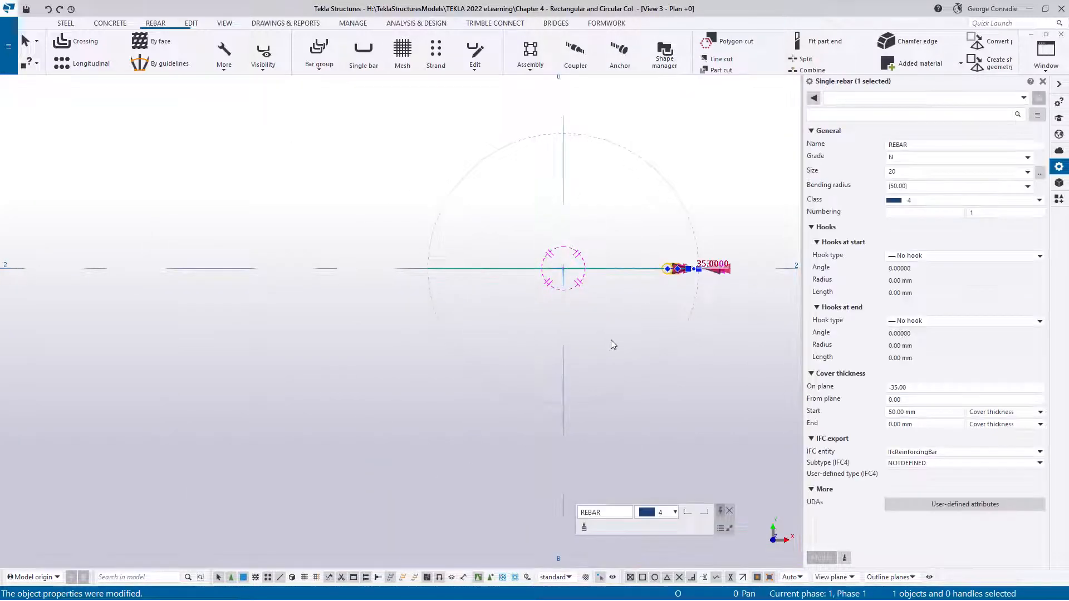
{"action": "right_click", "coordinate": [444, 394]}
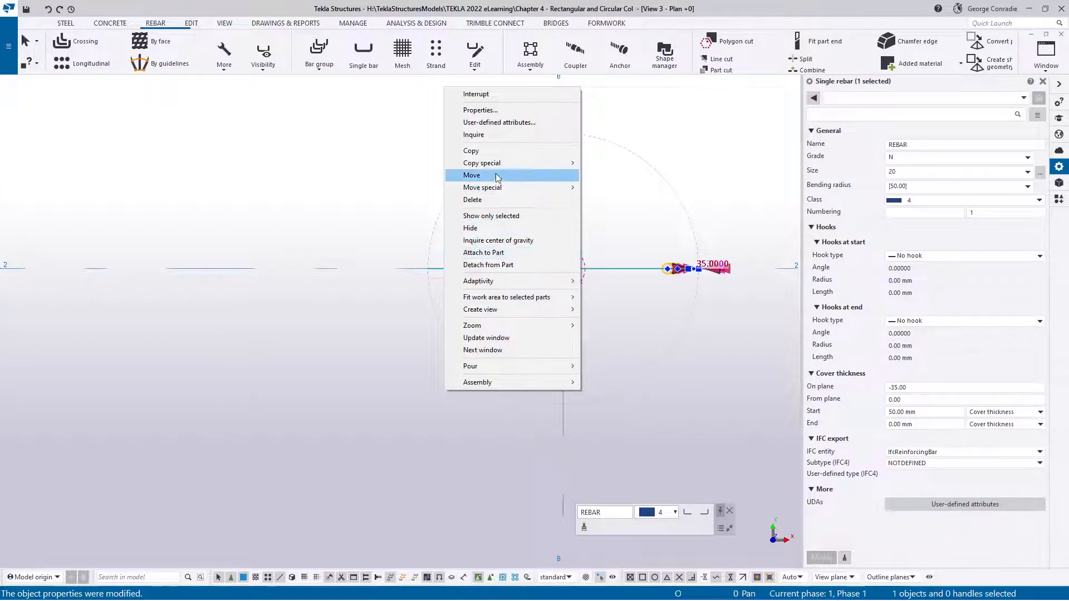
{"action": "mouse_move", "coordinate": [498, 167]}
{"action": "left_click", "coordinate": [605, 176]}
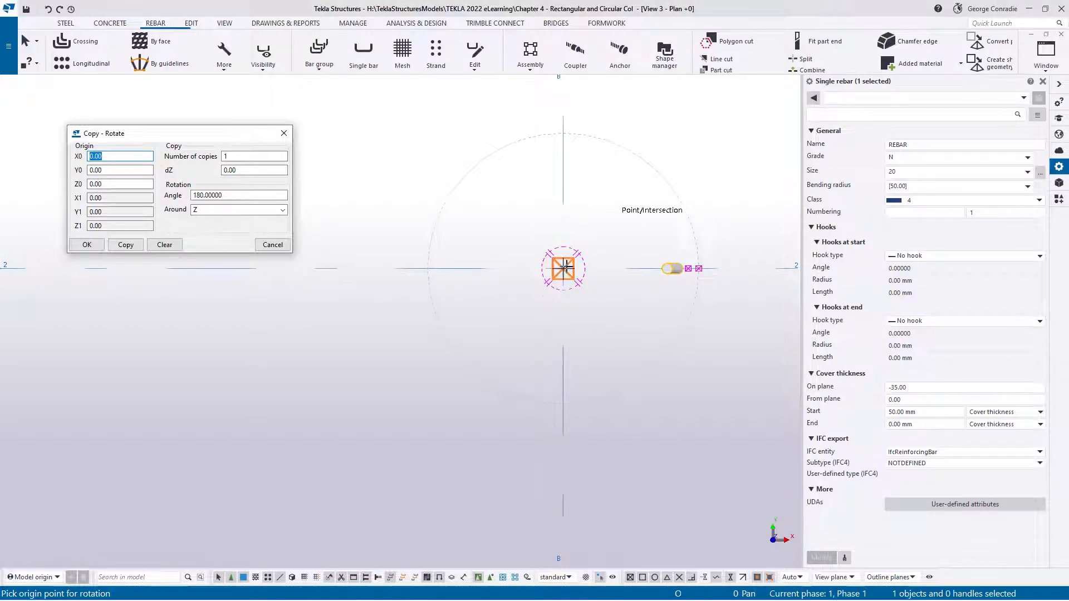
{"action": "left_click", "coordinate": [564, 268]}
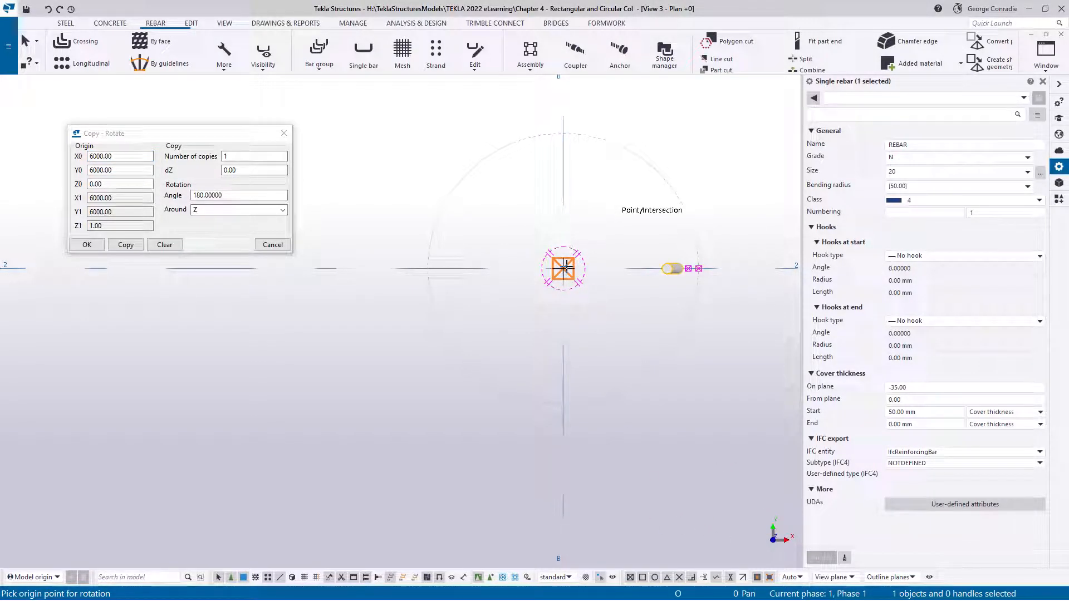
Create 7 rotated copies of the cranked bar at 45° around Z, then end the copy command and deselect the bar
{"action": "double_click", "coordinate": [234, 157]}
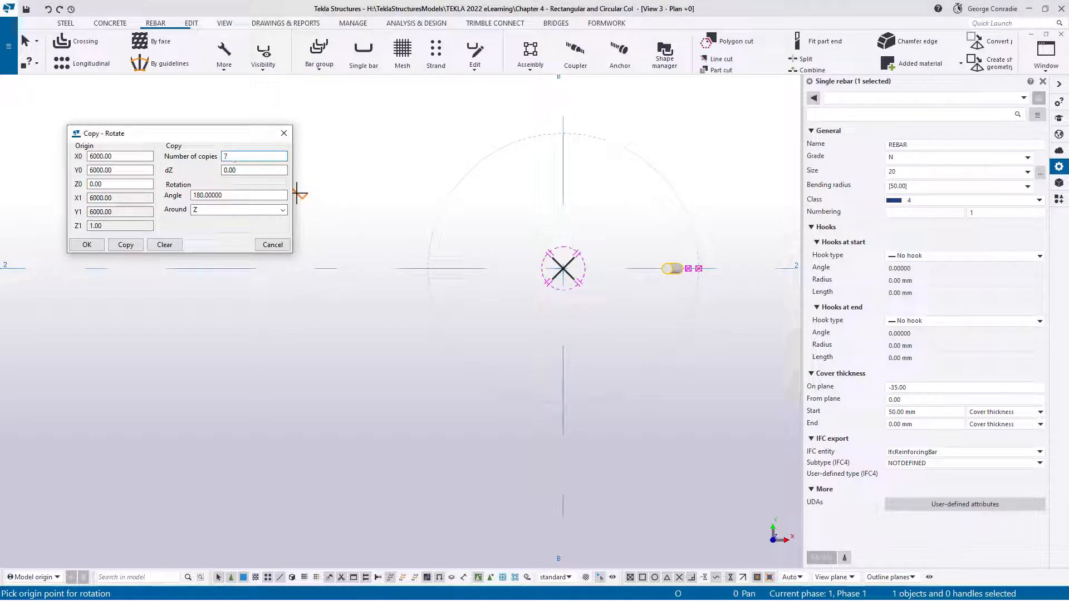
{"action": "double_click", "coordinate": [235, 195]}
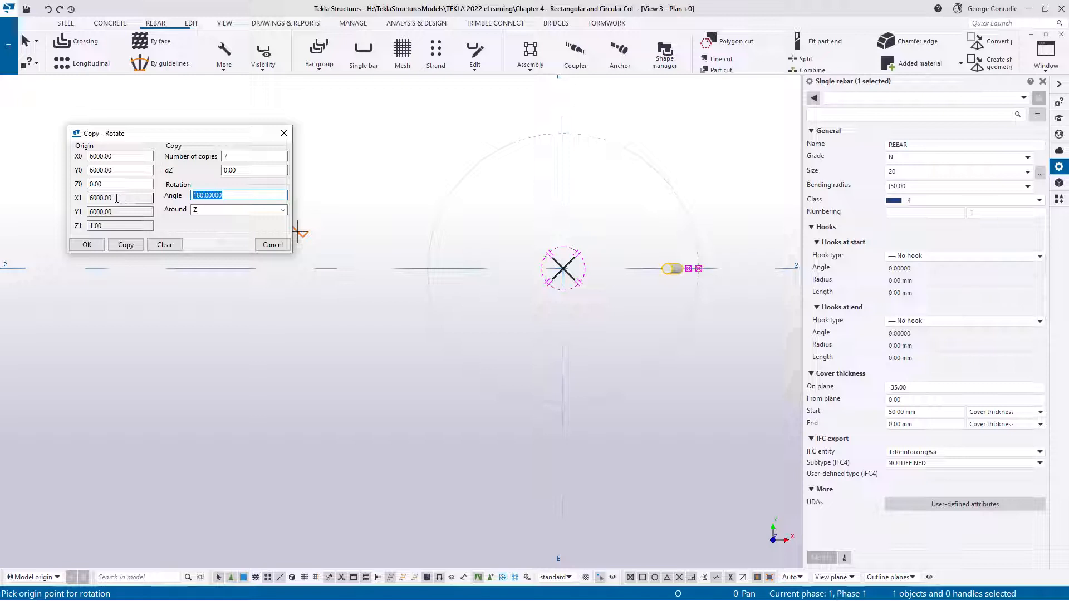
{"action": "type", "text": "45"}
{"action": "left_click", "coordinate": [114, 245]}
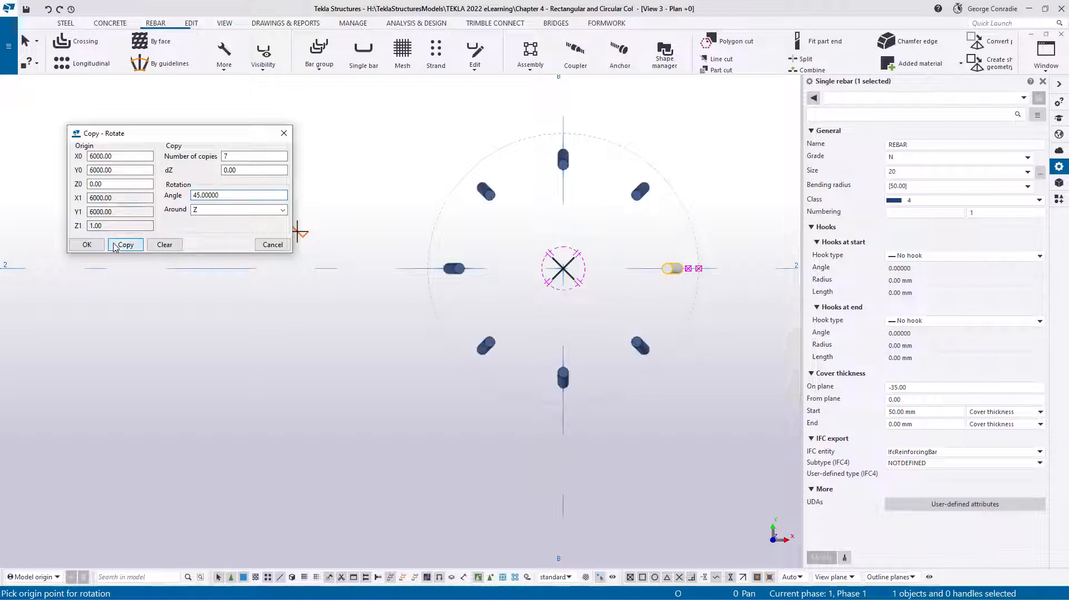
{"action": "left_click", "coordinate": [273, 245]}
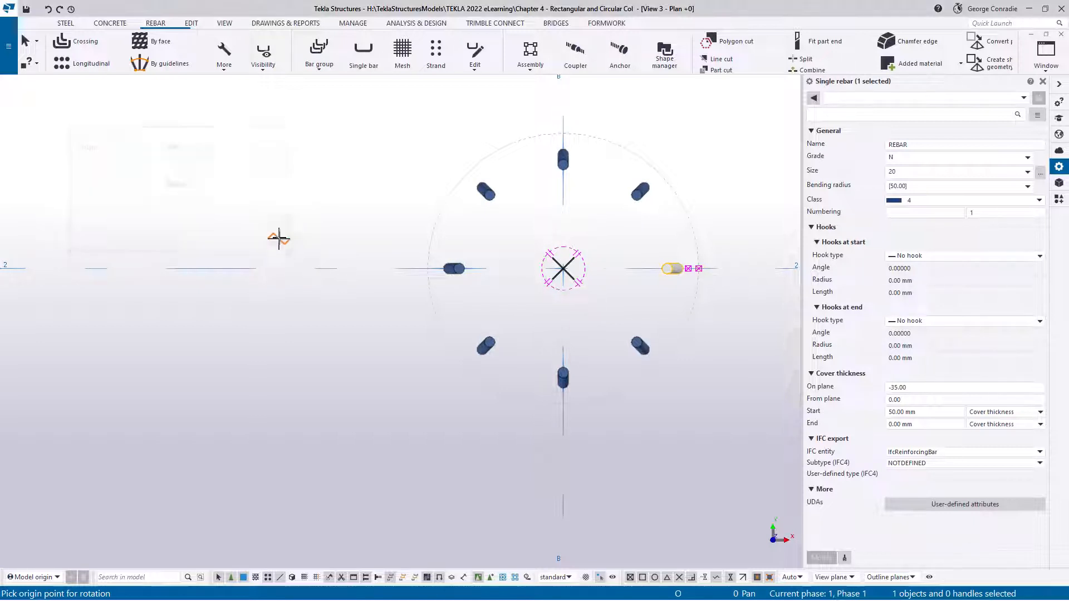
{"action": "right_click", "coordinate": [333, 214]}
{"action": "left_click", "coordinate": [364, 221]}
{"action": "left_click", "coordinate": [715, 332]}
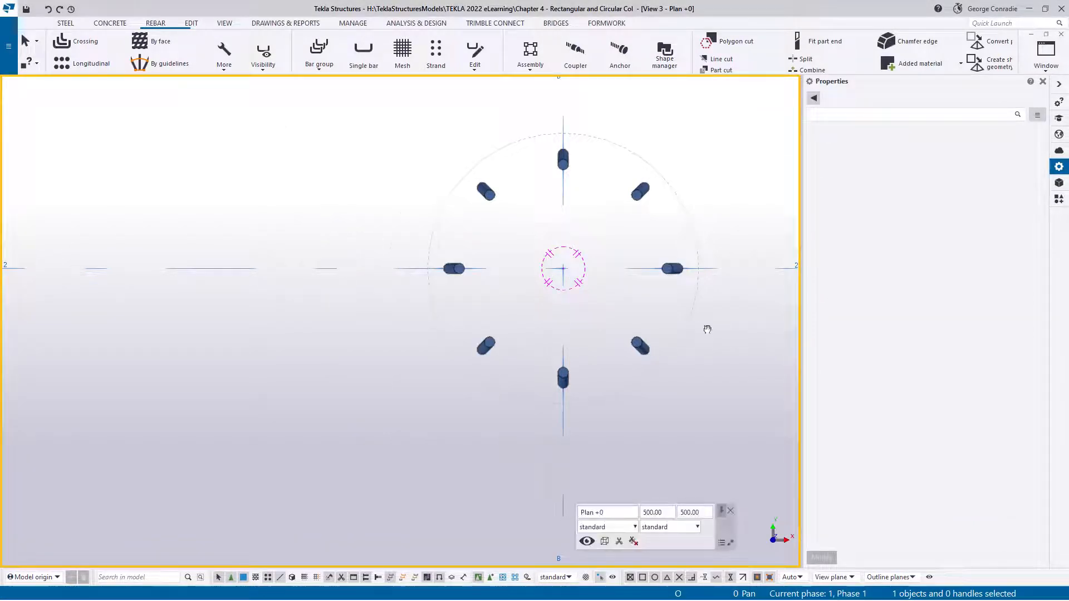
Set the original cranked bar's cover thickness on plane to -70 and apply the modification
{"action": "scroll", "coordinate": [664, 292], "scroll_direction": "up", "scroll_amount": 2}
{"action": "middle_click_drag", "start_coordinate": [708, 250], "coordinate": [666, 287]}
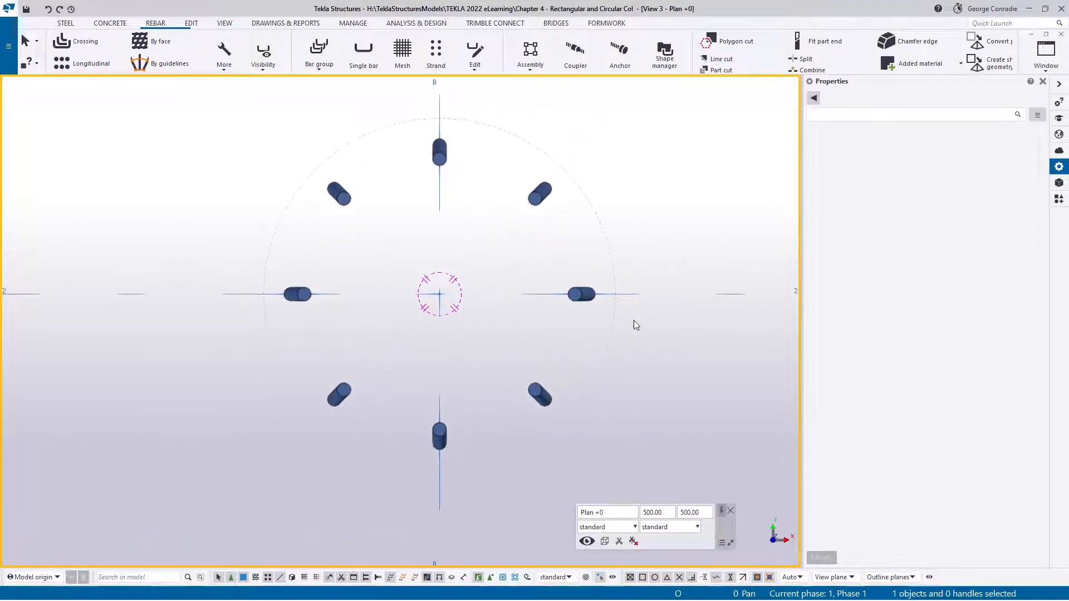
{"action": "left_click", "coordinate": [587, 301]}
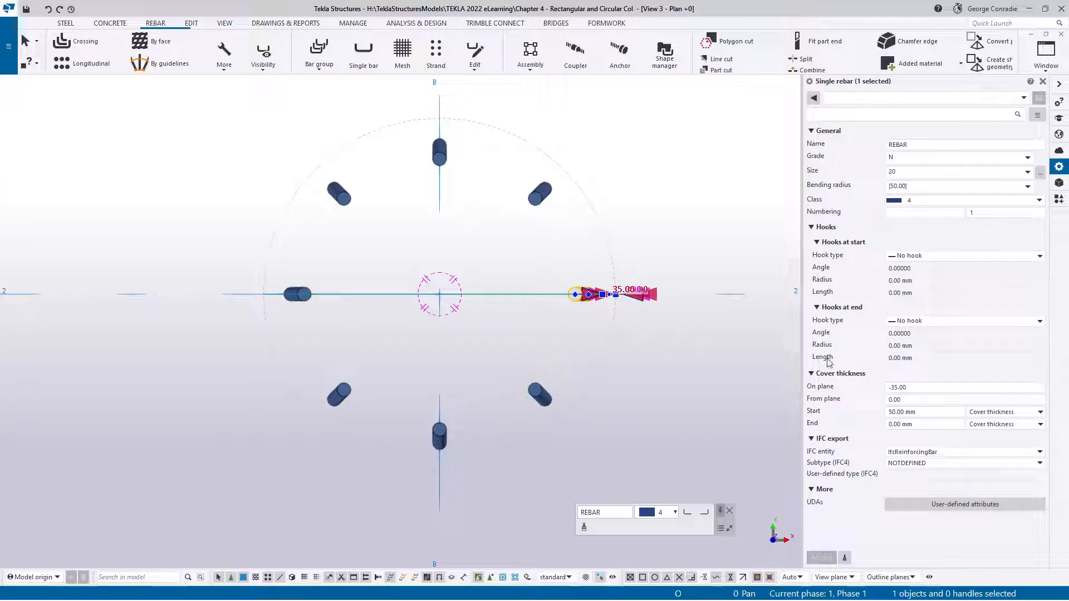
{"action": "left_click", "coordinate": [895, 387]}
{"action": "key", "text": "BackSpace"}
{"action": "key", "text": "BackSpace"}
{"action": "type", "text": "7"}
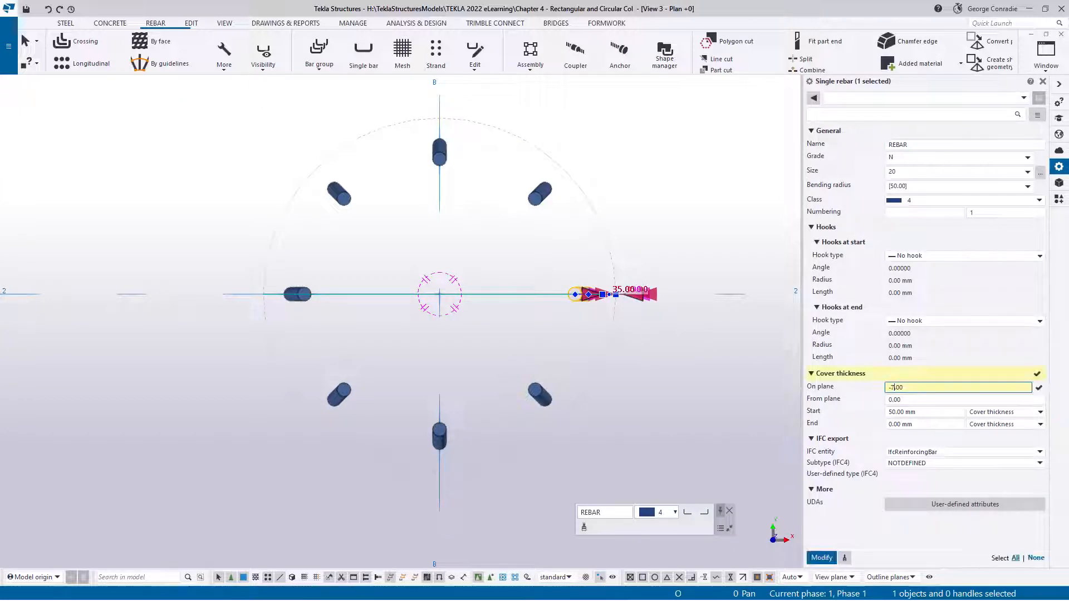
{"action": "type", "text": "0"}
{"action": "key", "text": "Return"}
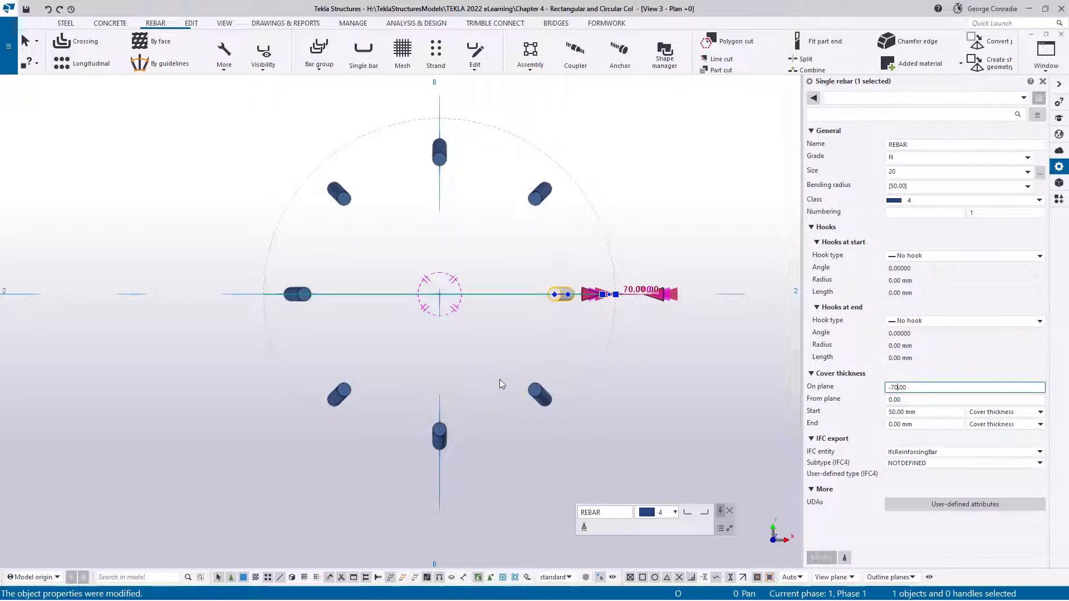
Undo the original bar's cover change and the rotated copies around the column
{"action": "left_click", "coordinate": [731, 380]}
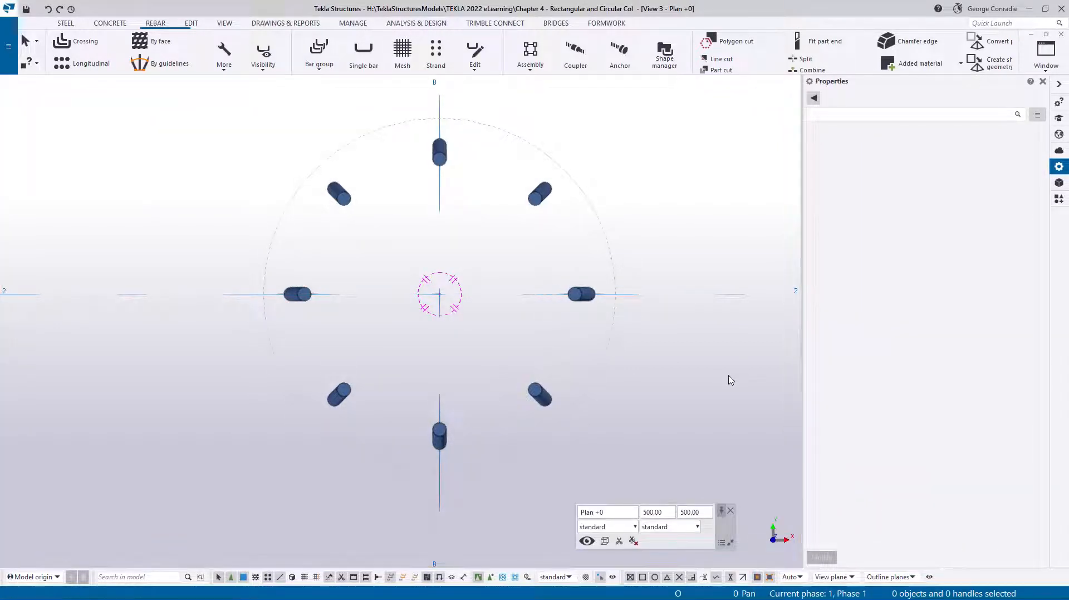
{"action": "key", "text": "ctrl+z"}
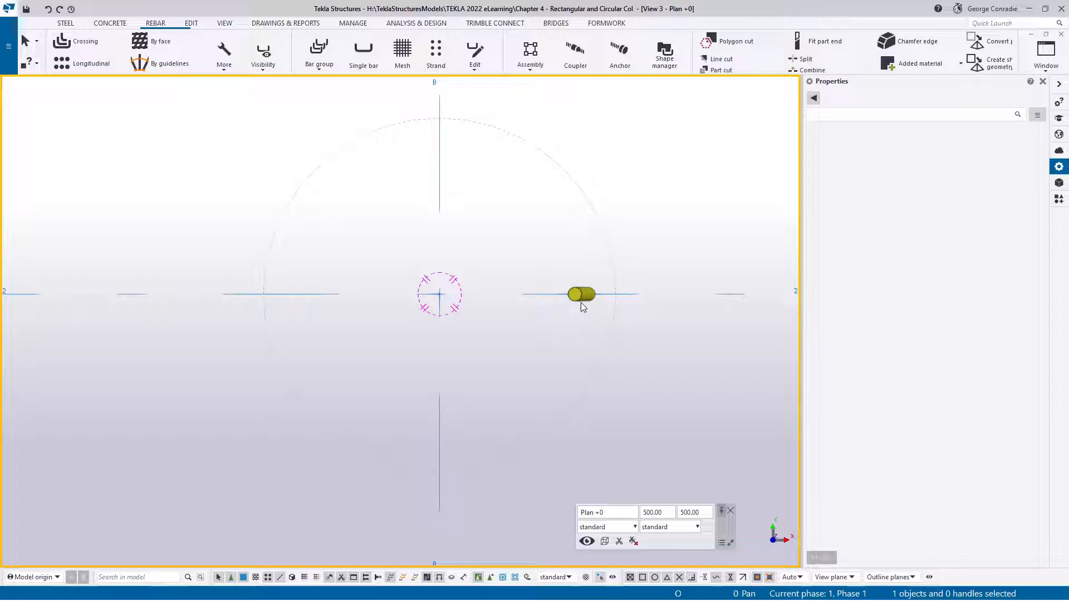
Search the components for "arra" and start the Radial array tool with 1 rotated copy at 45° around Z
{"action": "left_click", "coordinate": [1058, 202]}
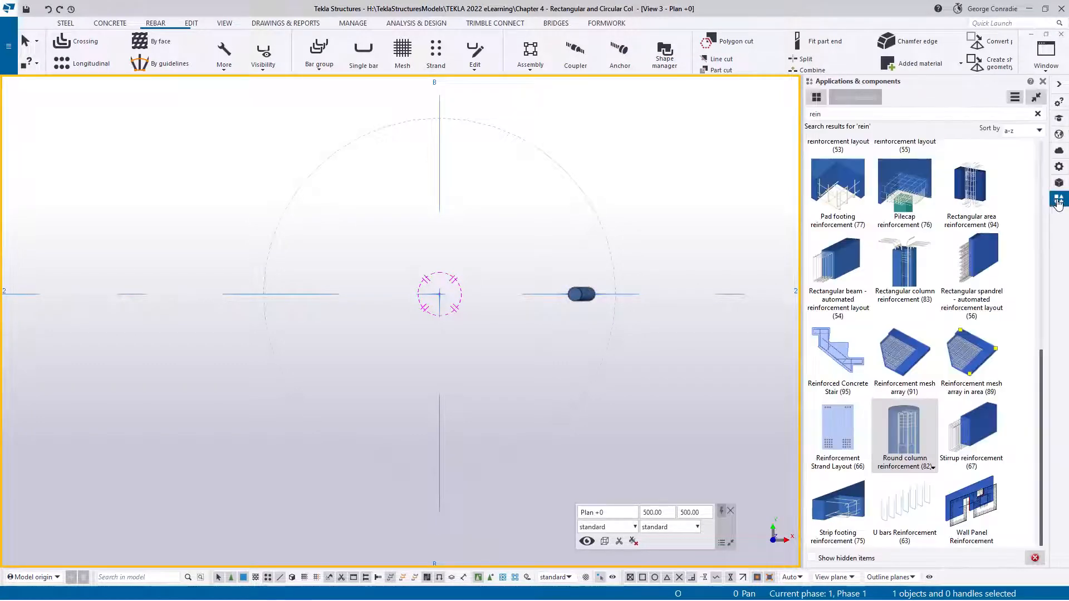
{"action": "left_click", "coordinate": [842, 112]}
{"action": "key", "text": "ctrl+a"}
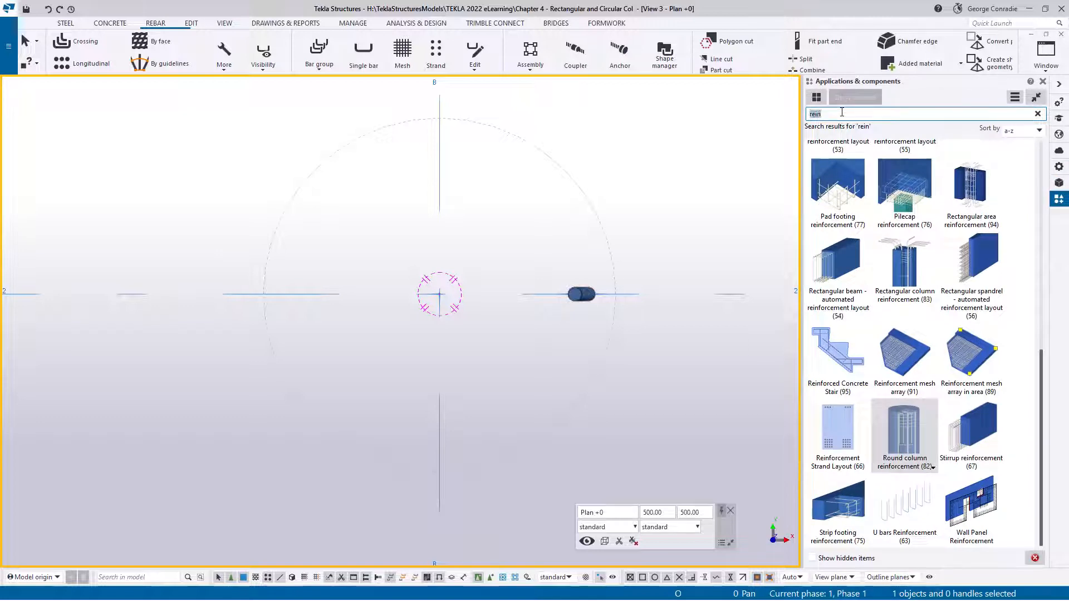
{"action": "type", "text": "arra"}
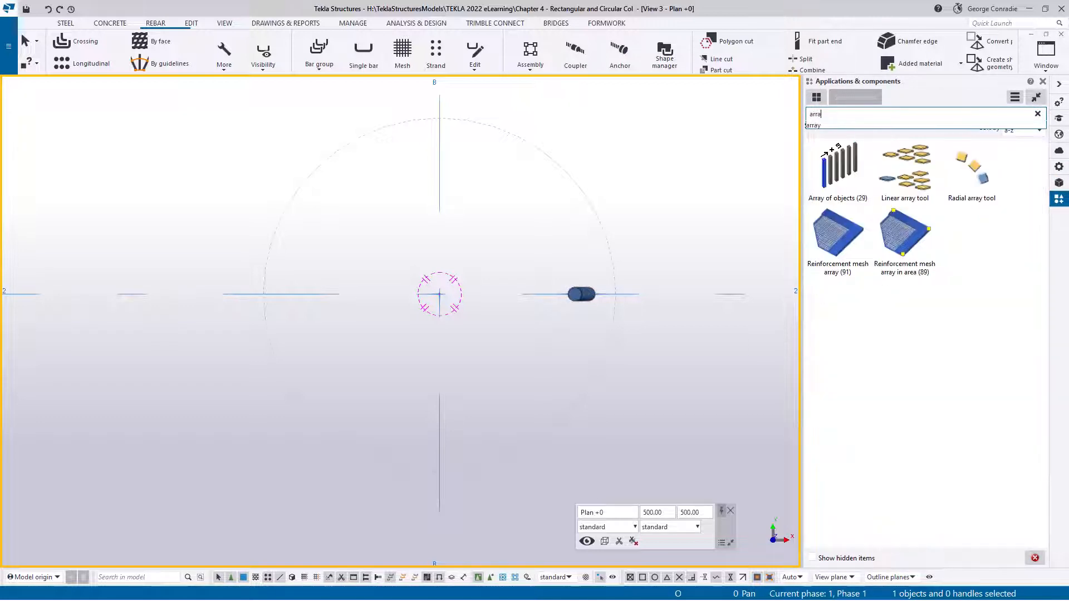
{"action": "double_click", "coordinate": [972, 169]}
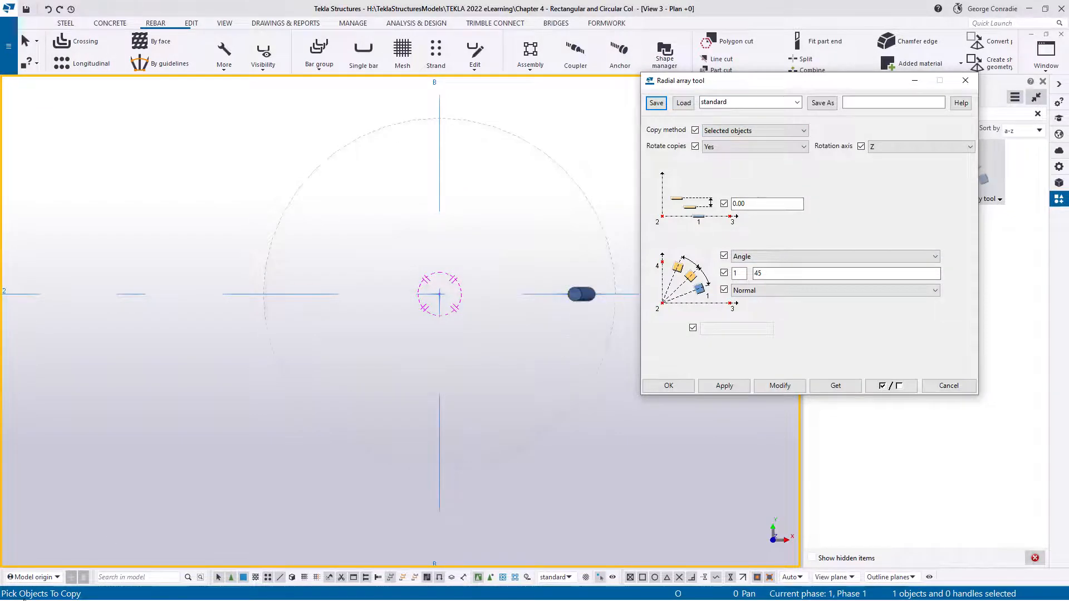
{"action": "left_click", "coordinate": [675, 386]}
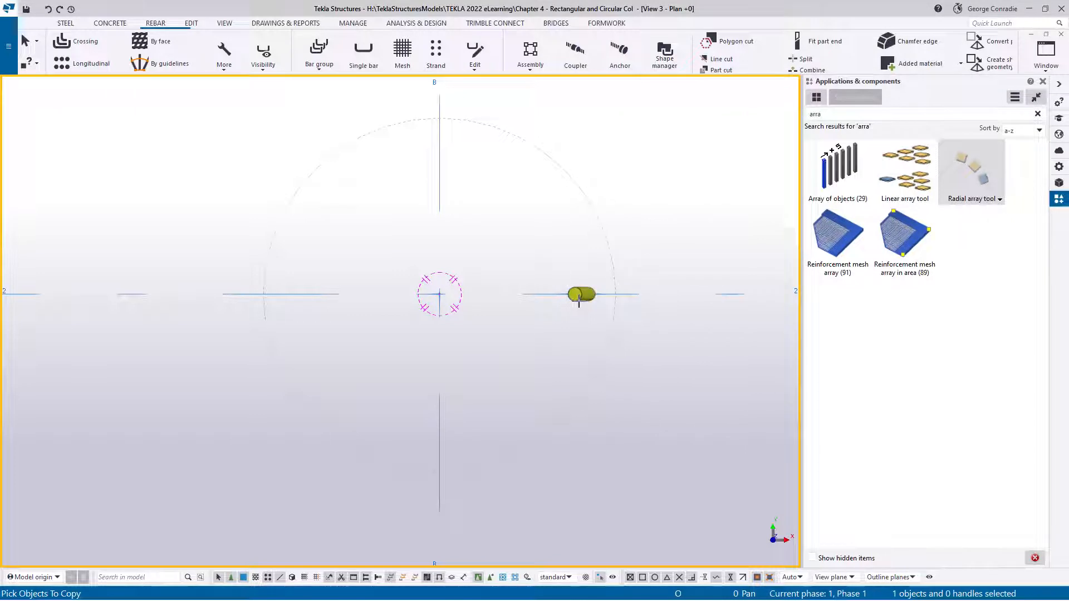
Array the cranked bar about the column centre, using the column outline's crossings with grids 2 and B as X and Y directions
{"action": "middle_click", "coordinate": [528, 241]}
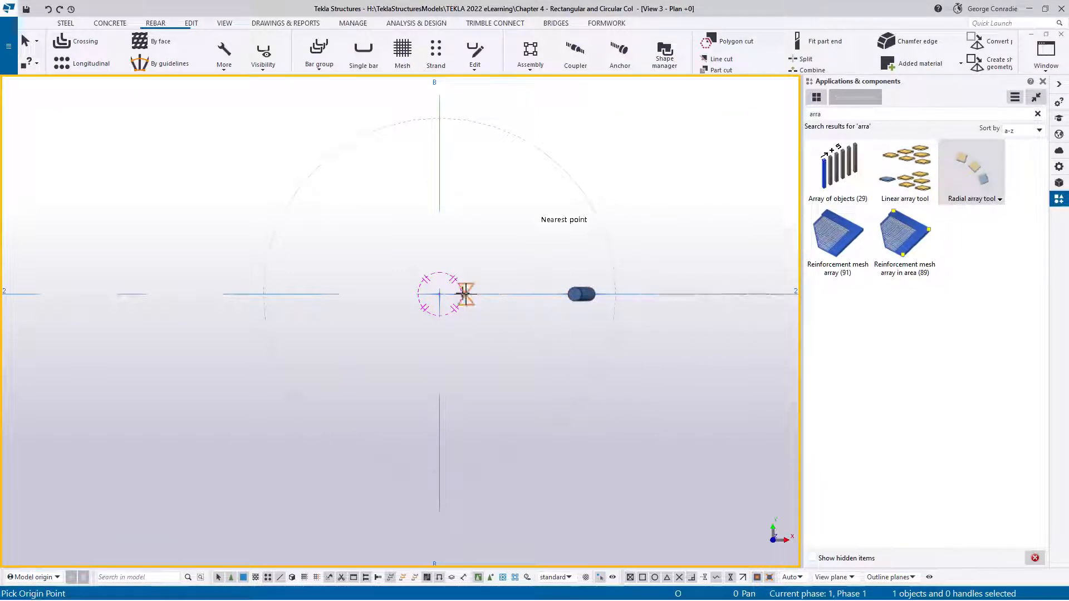
{"action": "left_click", "coordinate": [439, 294]}
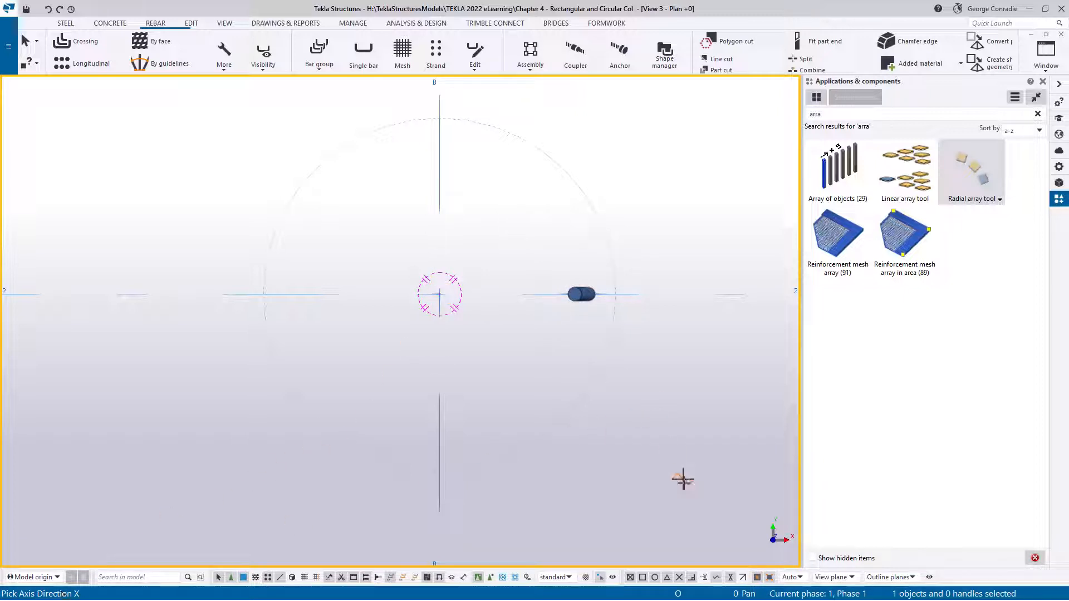
{"action": "left_click", "coordinate": [615, 294]}
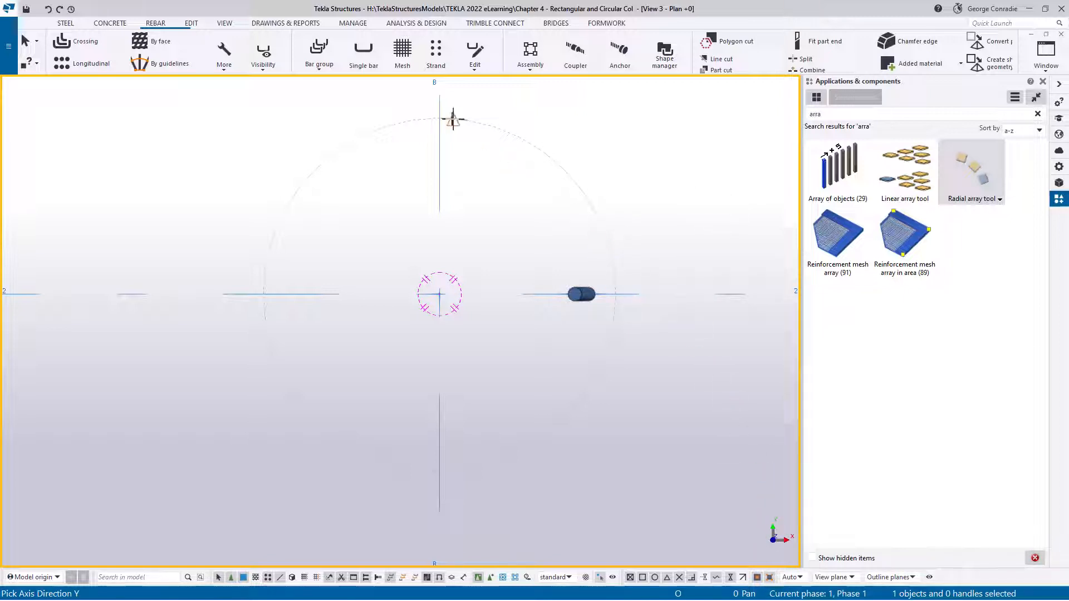
{"action": "left_click", "coordinate": [439, 118]}
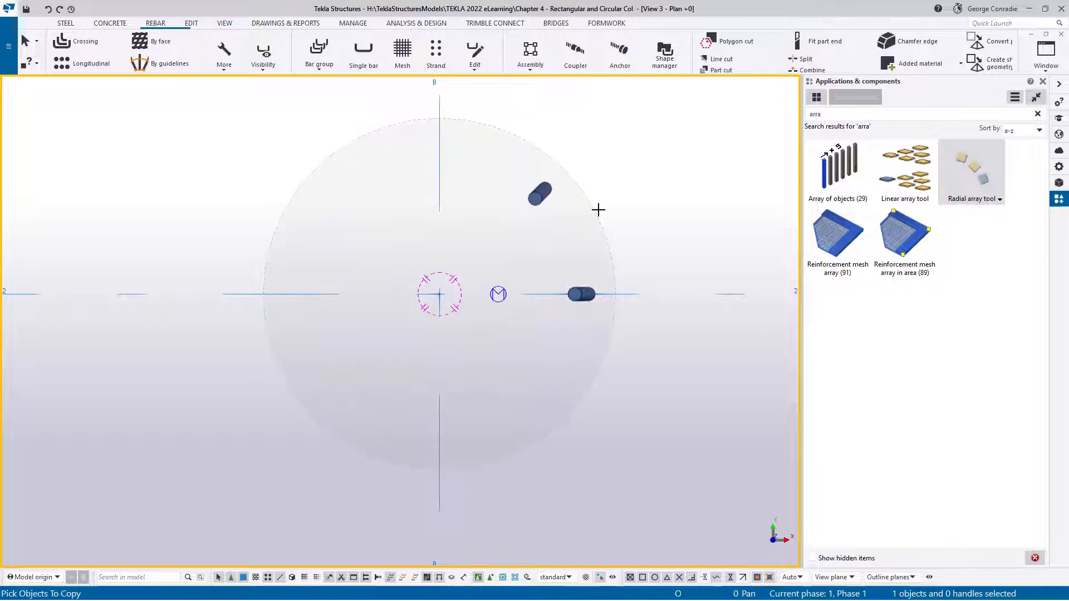
{"action": "right_click", "coordinate": [654, 203]}
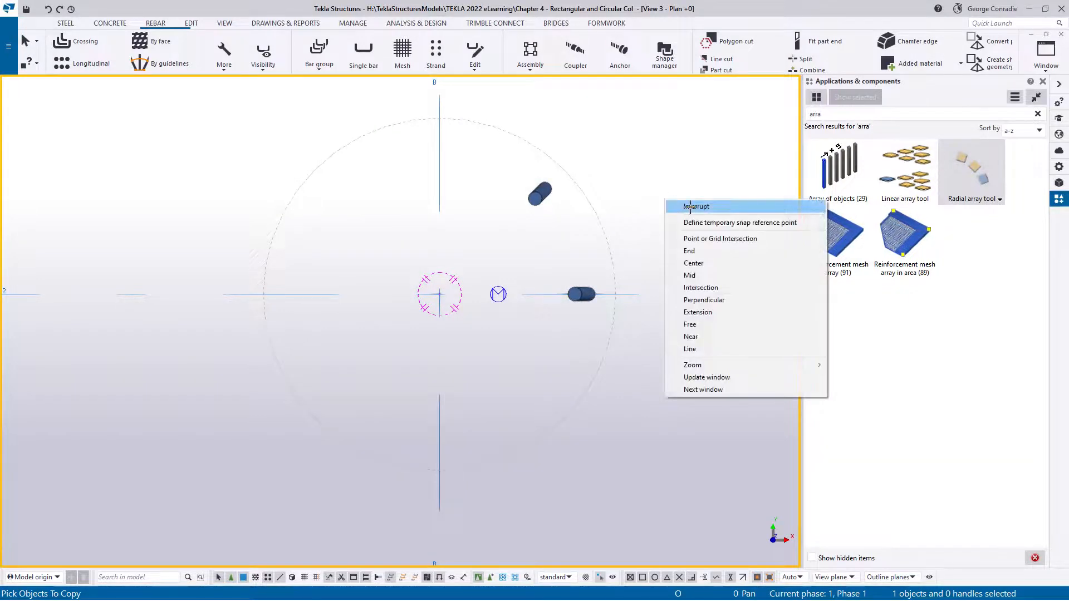
{"action": "left_click", "coordinate": [688, 205]}
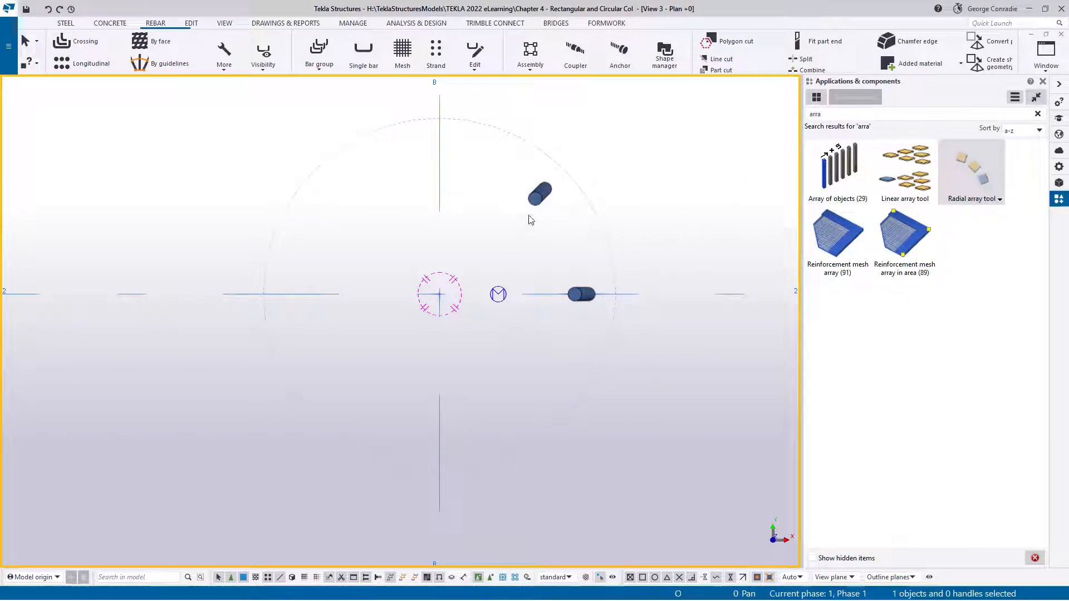
Modify the radial array to 7 copies at 45° and deselect it
{"action": "double_click", "coordinate": [498, 294]}
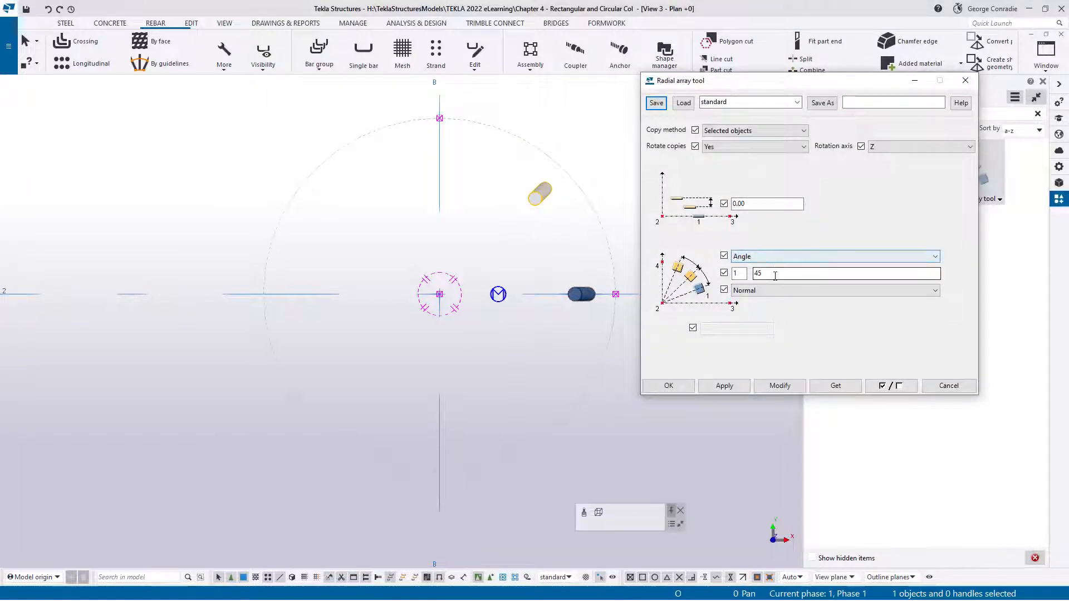
{"action": "left_click", "coordinate": [743, 274]}
{"action": "double_click", "coordinate": [741, 273]}
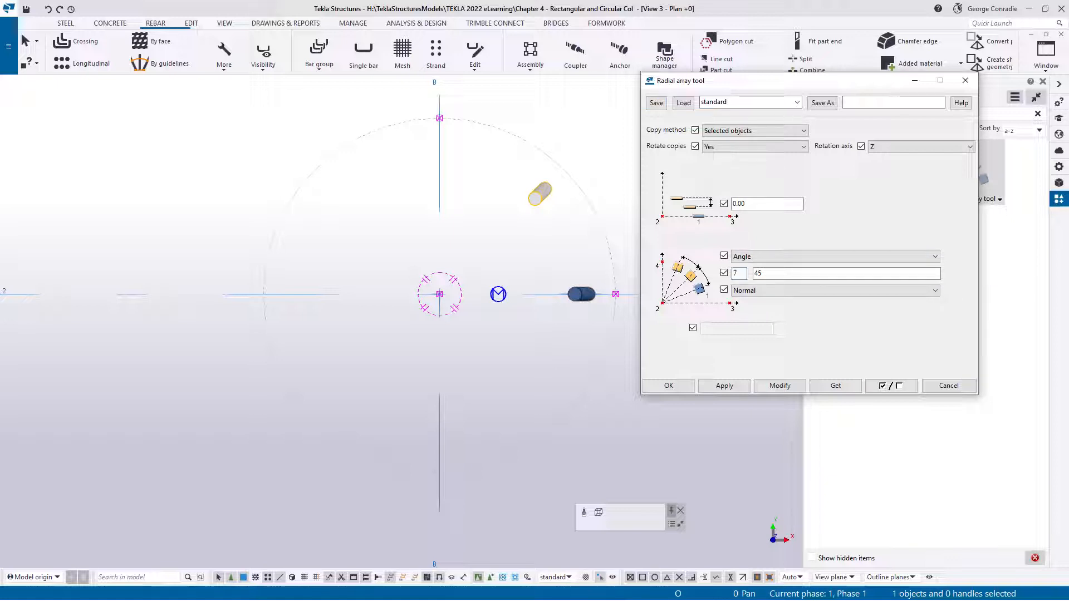
{"action": "left_click", "coordinate": [779, 385]}
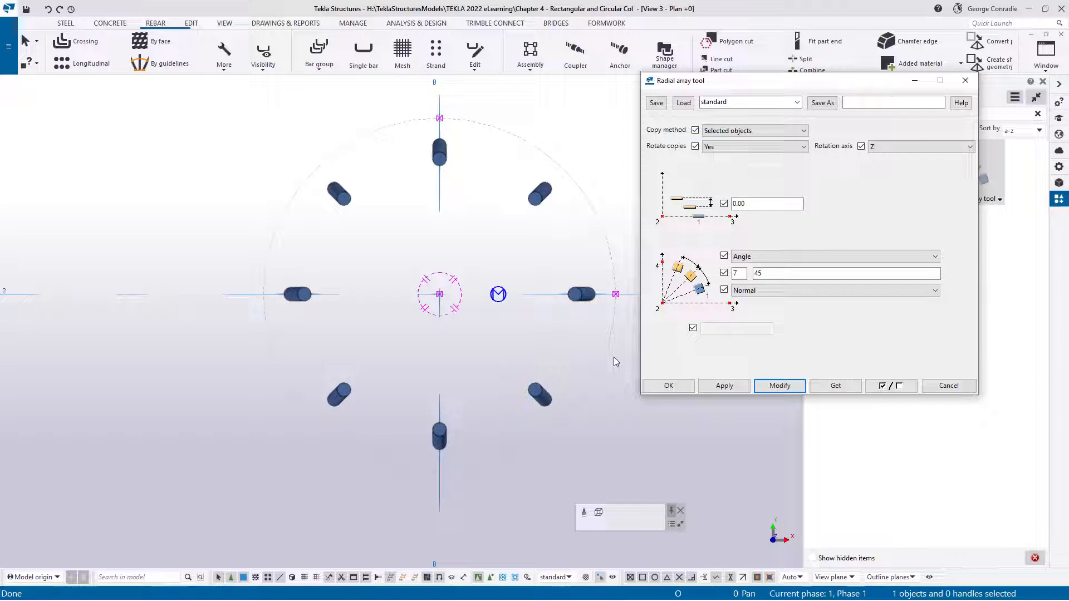
{"action": "left_click", "coordinate": [668, 385]}
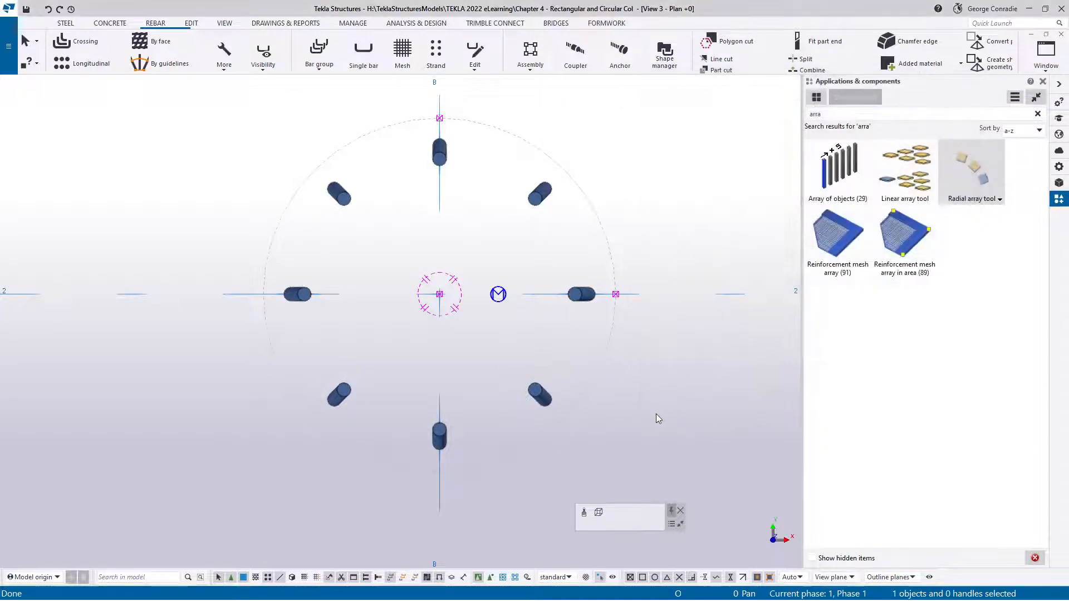
{"action": "left_click", "coordinate": [656, 414]}
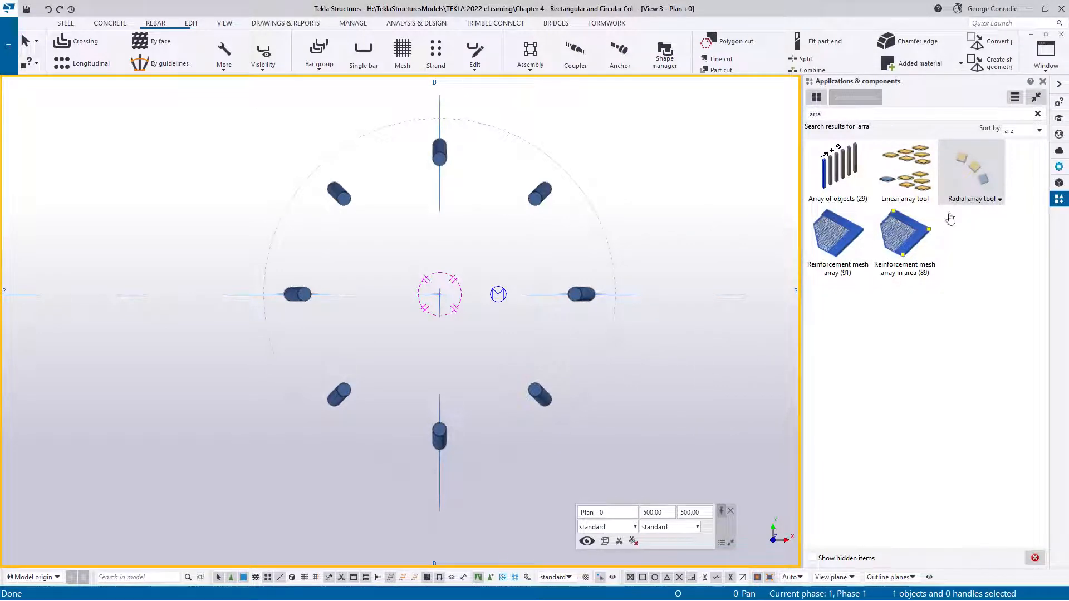
Set the original cranked bar's on-plane cover thickness to -70 mm
{"action": "left_click", "coordinate": [584, 303]}
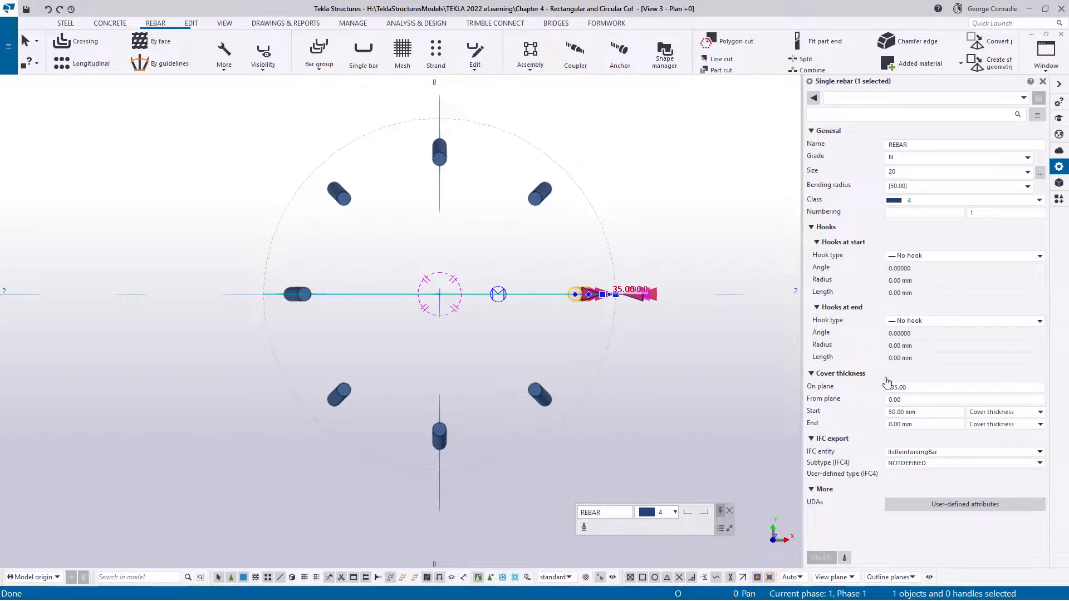
{"action": "left_click", "coordinate": [895, 387]}
{"action": "type", "text": "70"}
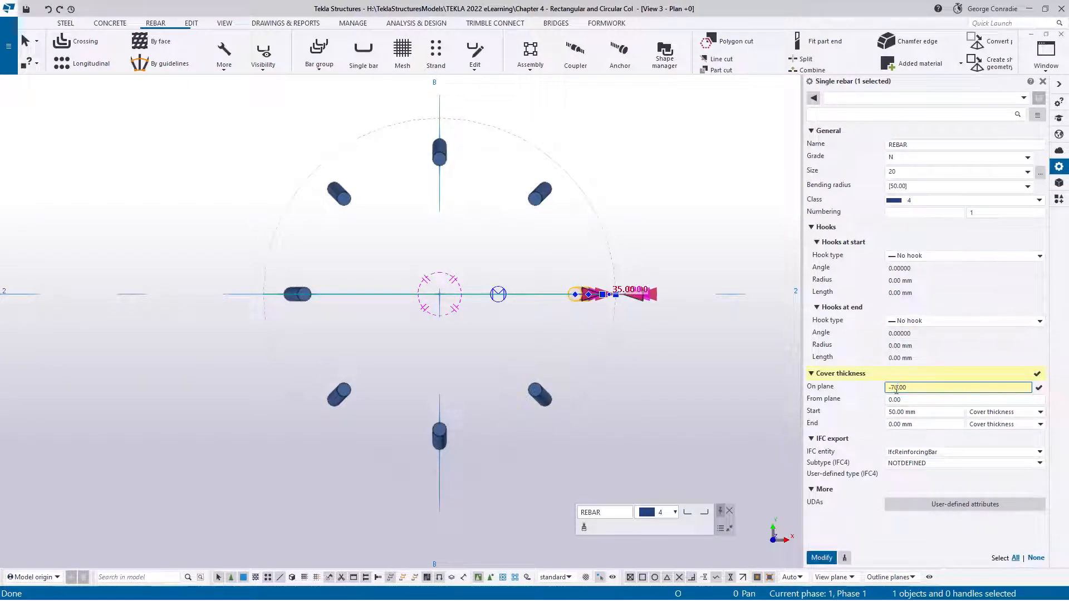
{"action": "key", "text": "Return"}
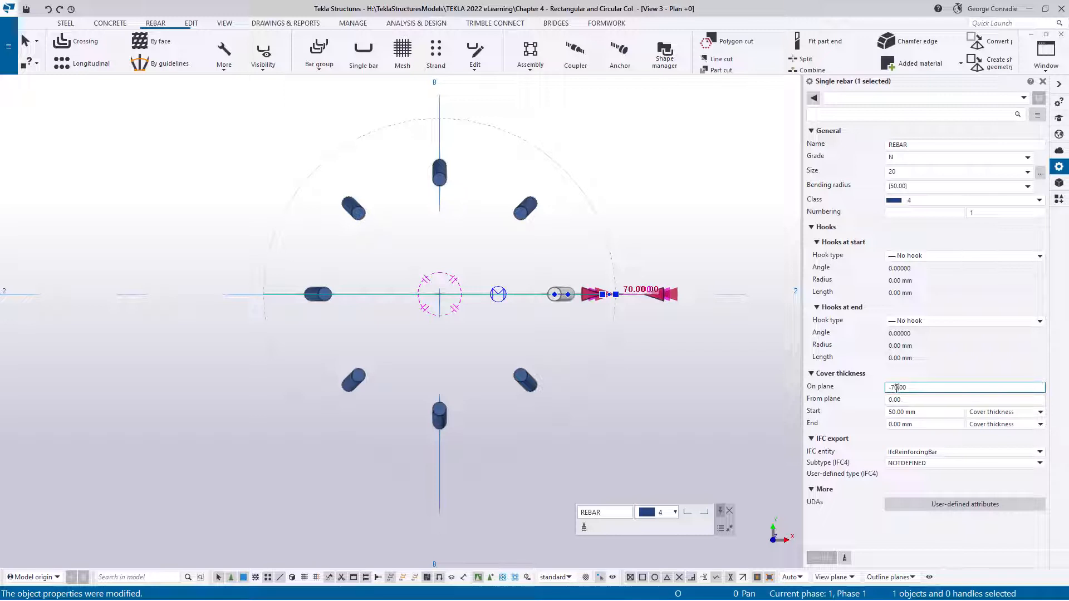
Restore the original bar's on-plane cover thickness to -35 mm and deselect the bar
{"action": "type", "text": "35"}
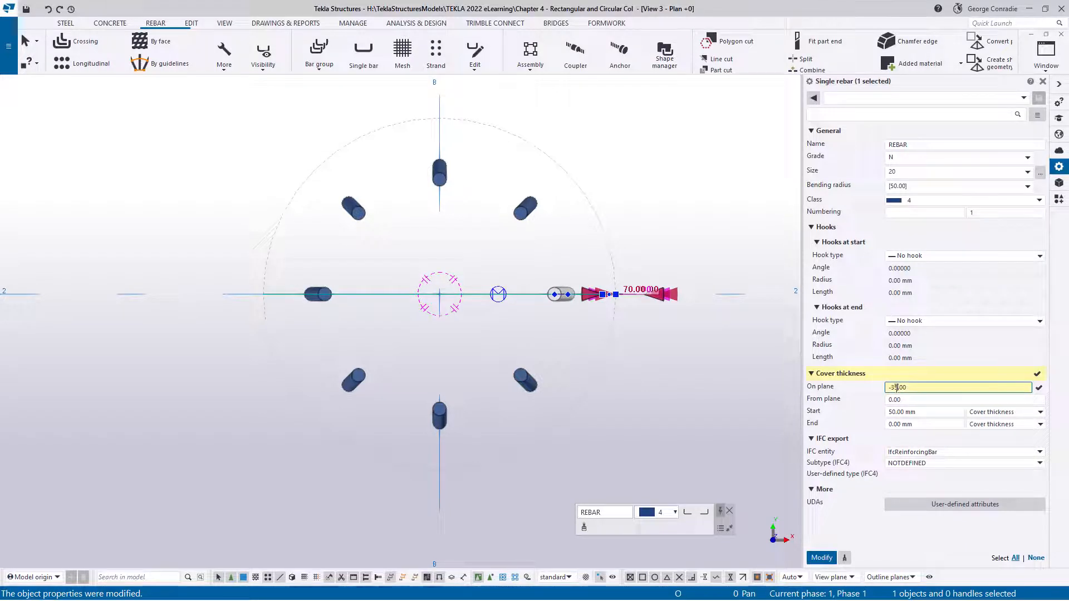
{"action": "key", "text": "Return"}
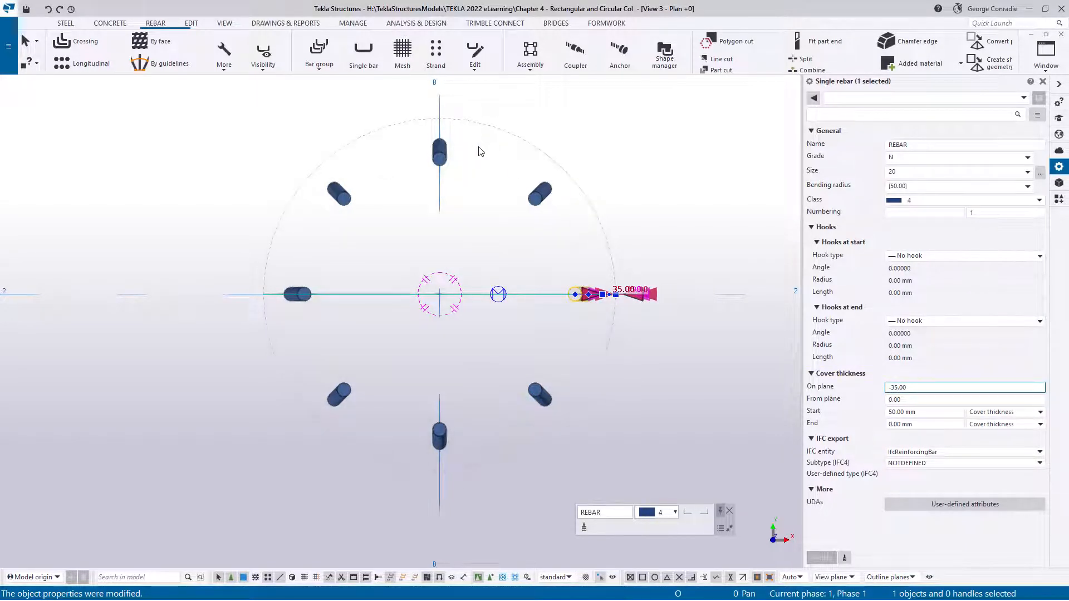
{"action": "left_click", "coordinate": [646, 241]}
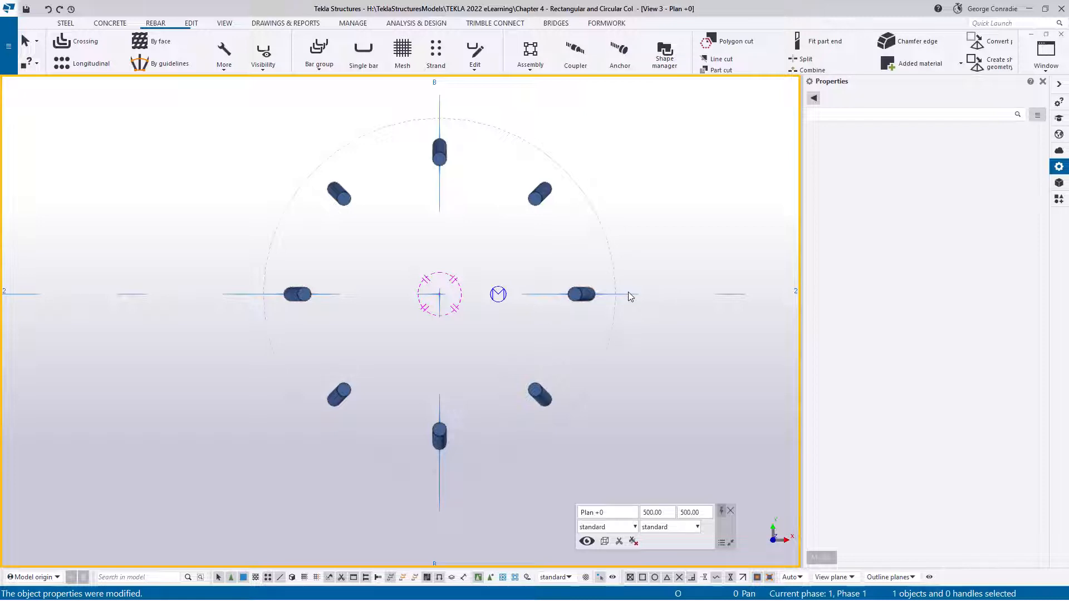
Inspect the arrayed cranked bars around the round column in the elevation, plan and 3D views
{"action": "key", "text": "ctrl+Tab"}
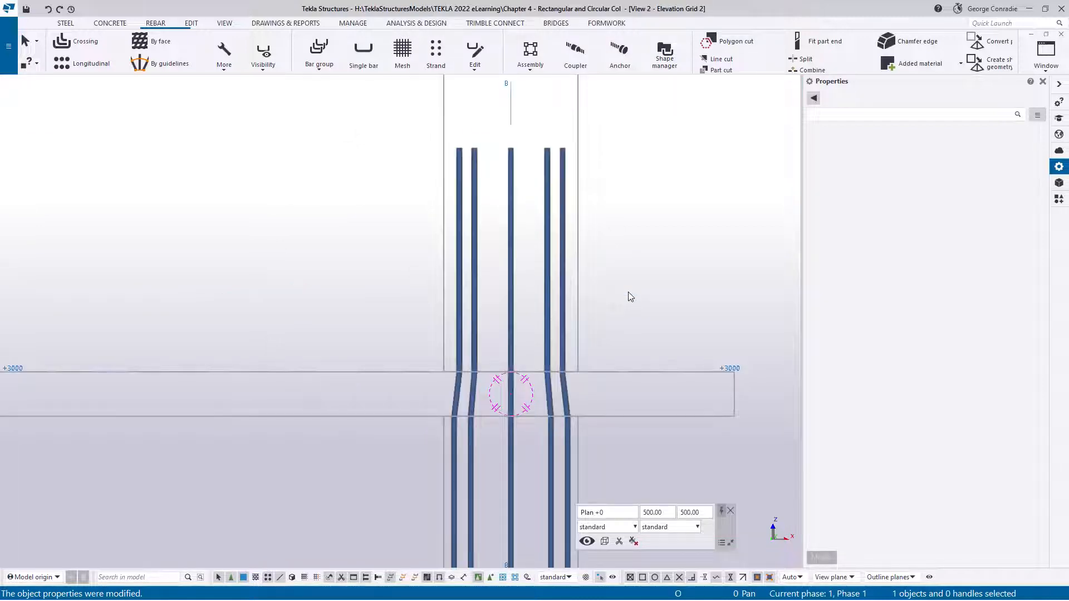
{"action": "key", "text": "ctrl+Tab"}
{"action": "middle_click_drag", "start_coordinate": [569, 304], "coordinate": [524, 283], "text": "ctrl"}
{"action": "left_click", "coordinate": [608, 329]}
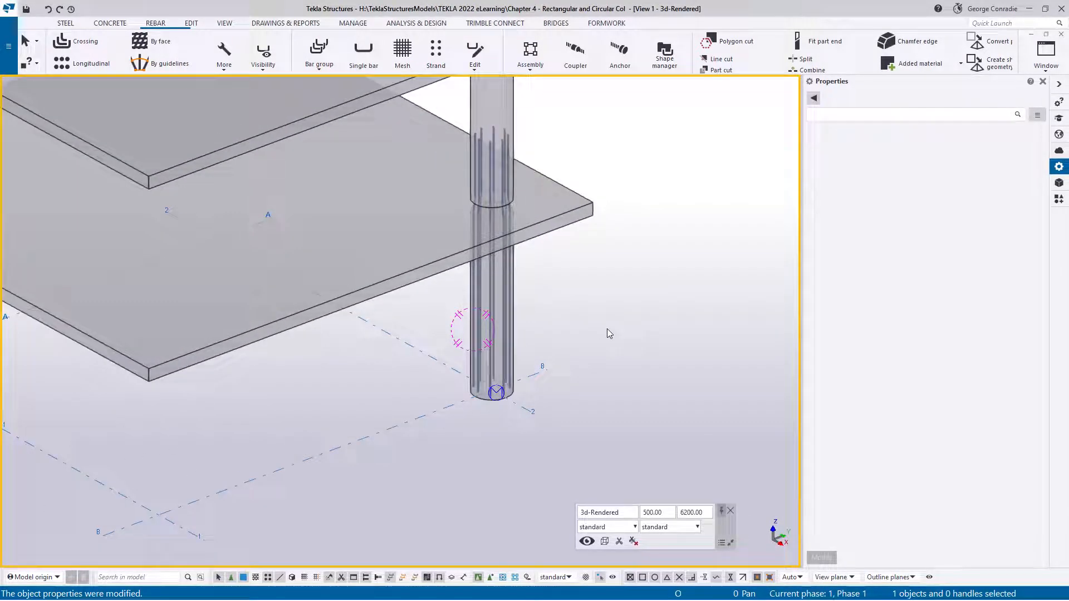
{"action": "key", "text": "ctrl+p"}
{"action": "key", "text": "ctrl+p"}
{"action": "key", "text": "ctrl+p"}
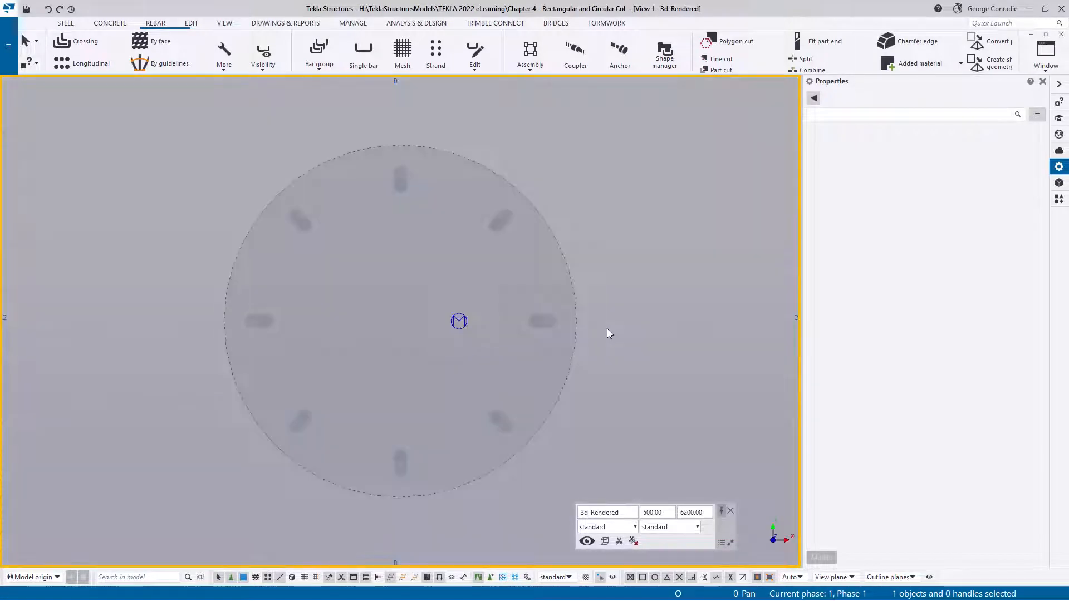
{"action": "key", "text": "ctrl+Tab"}
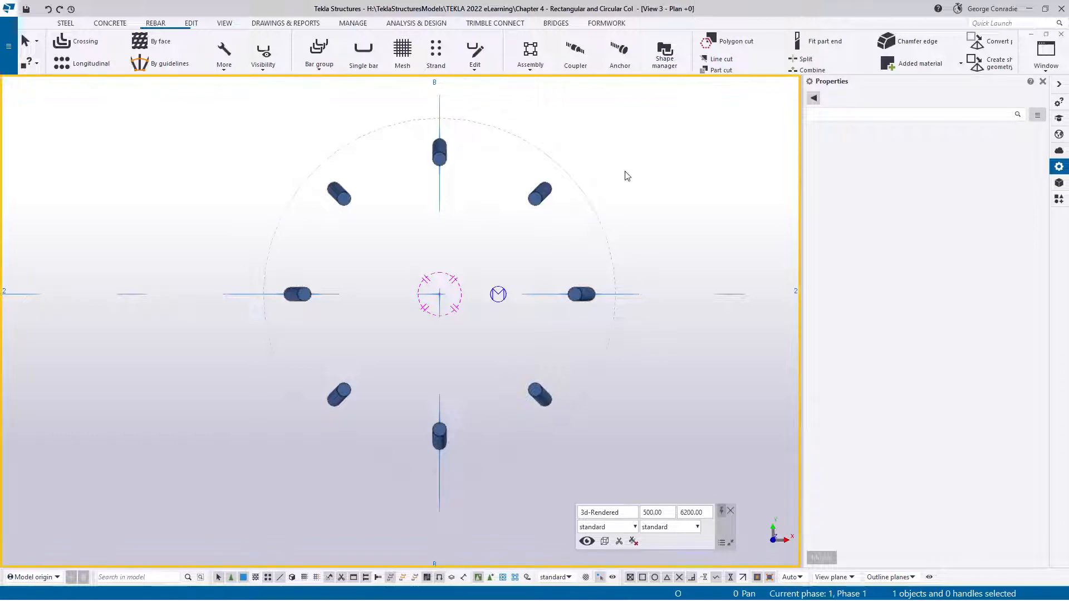
{"action": "scroll", "coordinate": [627, 176], "scroll_direction": "down", "scroll_amount": 1}
{"action": "scroll", "coordinate": [628, 176], "scroll_direction": "down", "scroll_amount": 2}
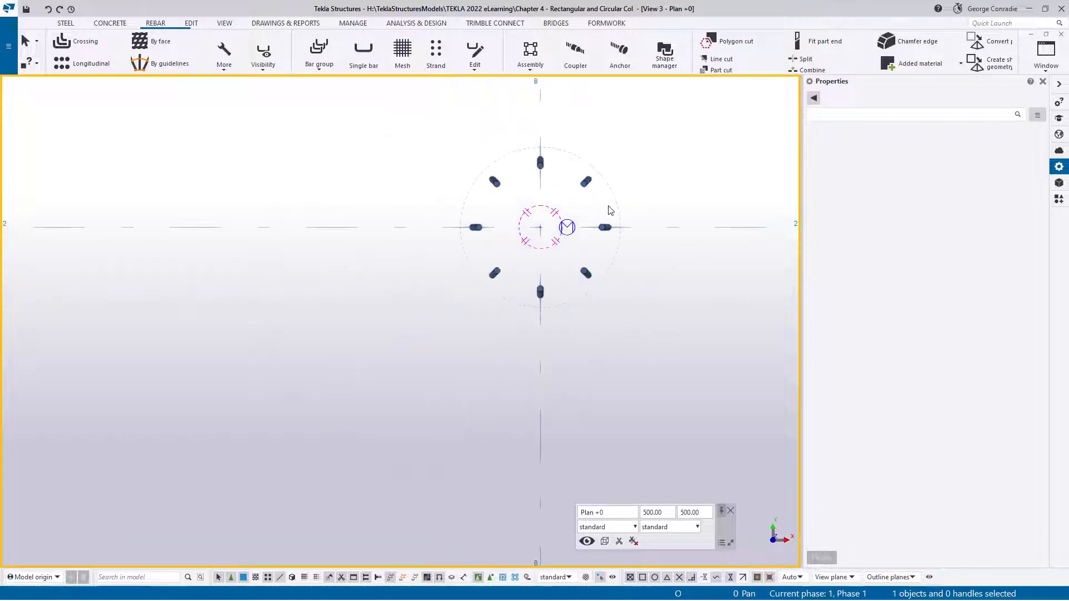
{"action": "key", "text": "ctrl+Tab"}
{"action": "key", "text": "ctrl+Tab"}
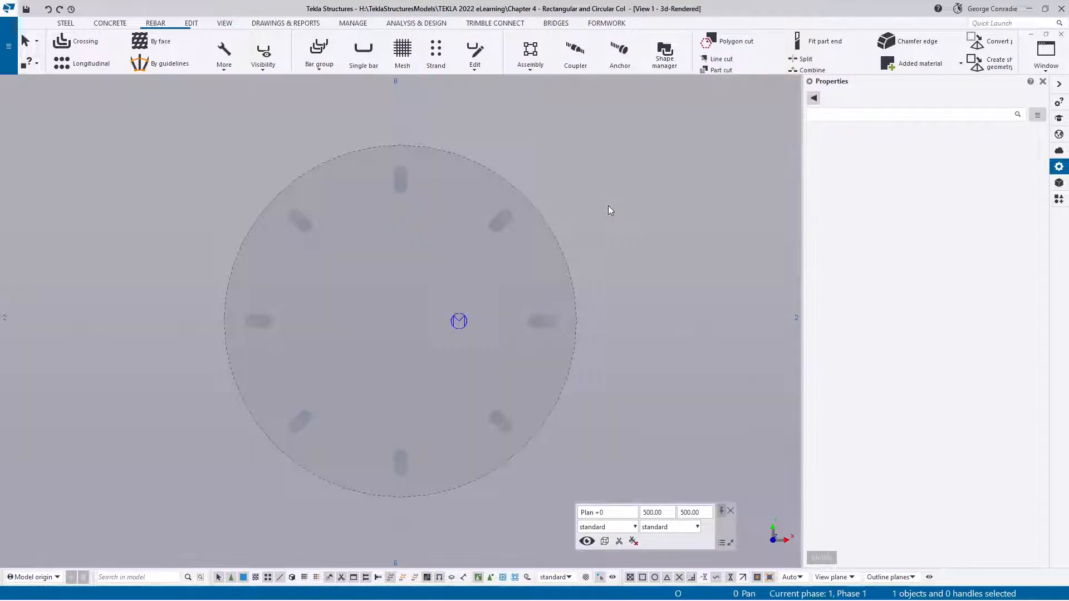
{"action": "scroll", "coordinate": [579, 253], "scroll_direction": "down", "scroll_amount": 2}
{"action": "middle_click_drag", "start_coordinate": [564, 283], "coordinate": [520, 352], "text": "ctrl"}
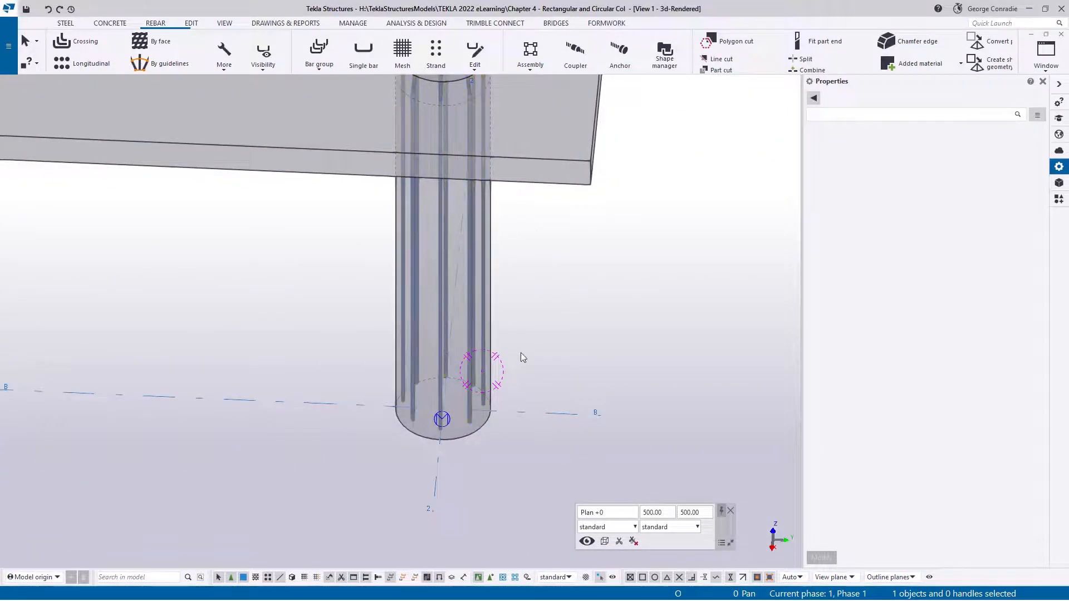
{"action": "left_click", "coordinate": [517, 377]}
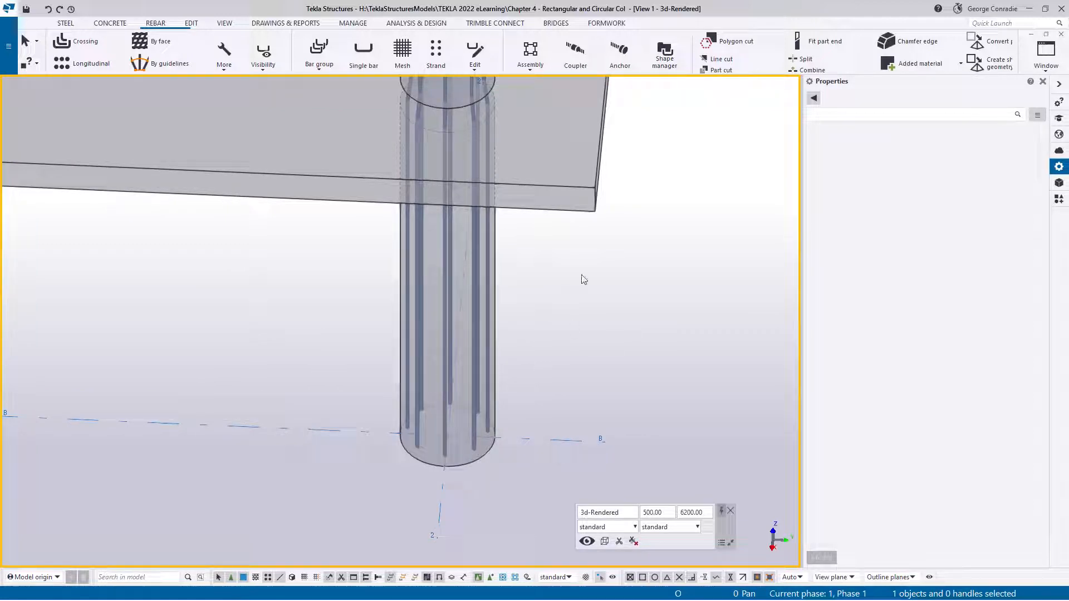
Start a crossing rebar set with grade R, size 10 tie/stirrup bars in class 5
{"action": "left_click", "coordinate": [78, 43]}
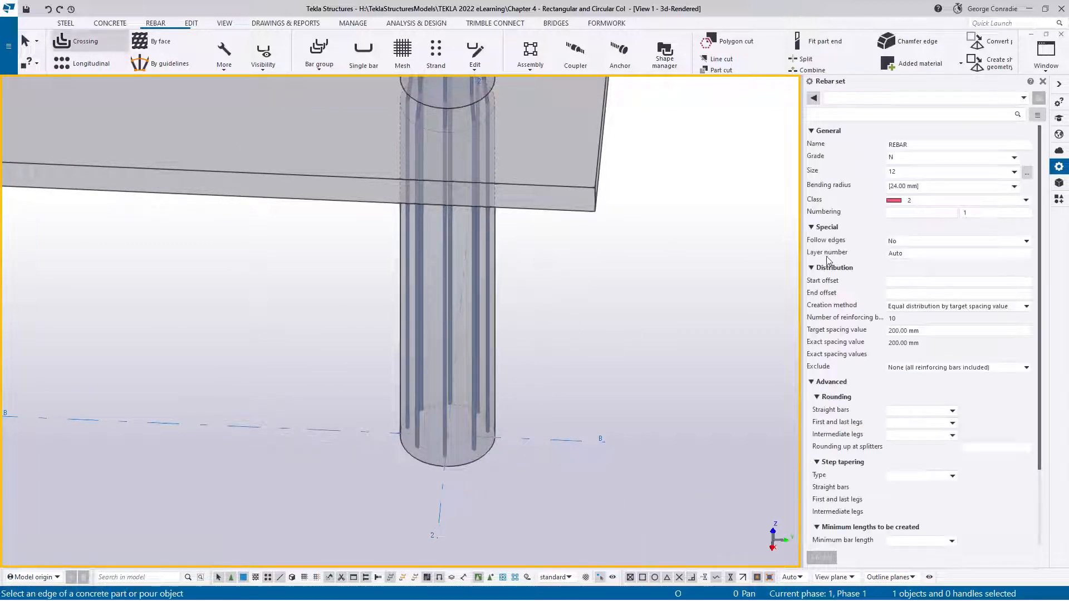
{"action": "left_click", "coordinate": [1027, 174]}
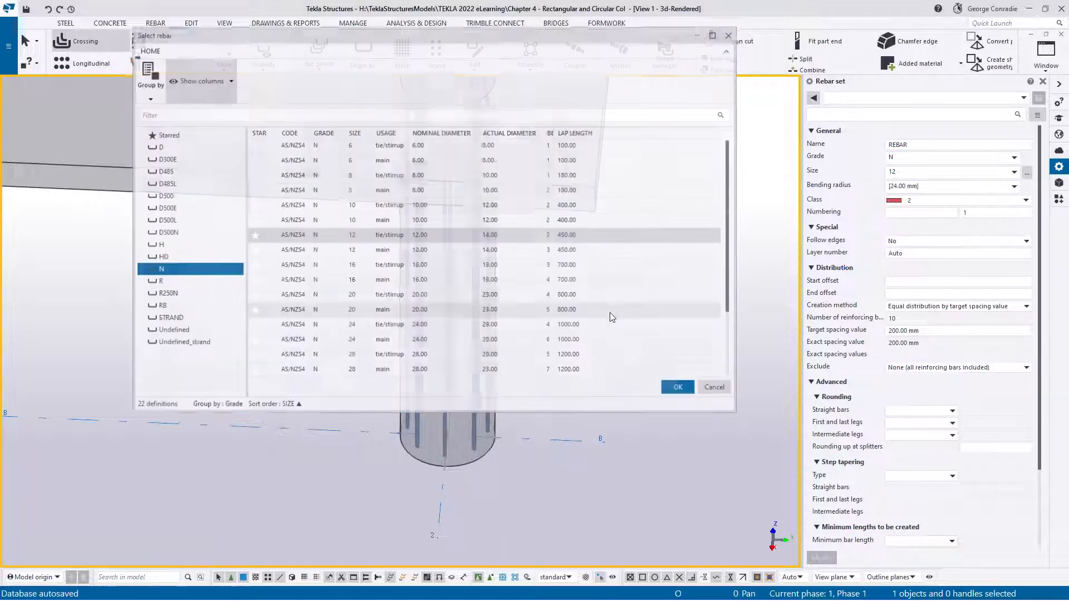
{"action": "left_click", "coordinate": [160, 281]}
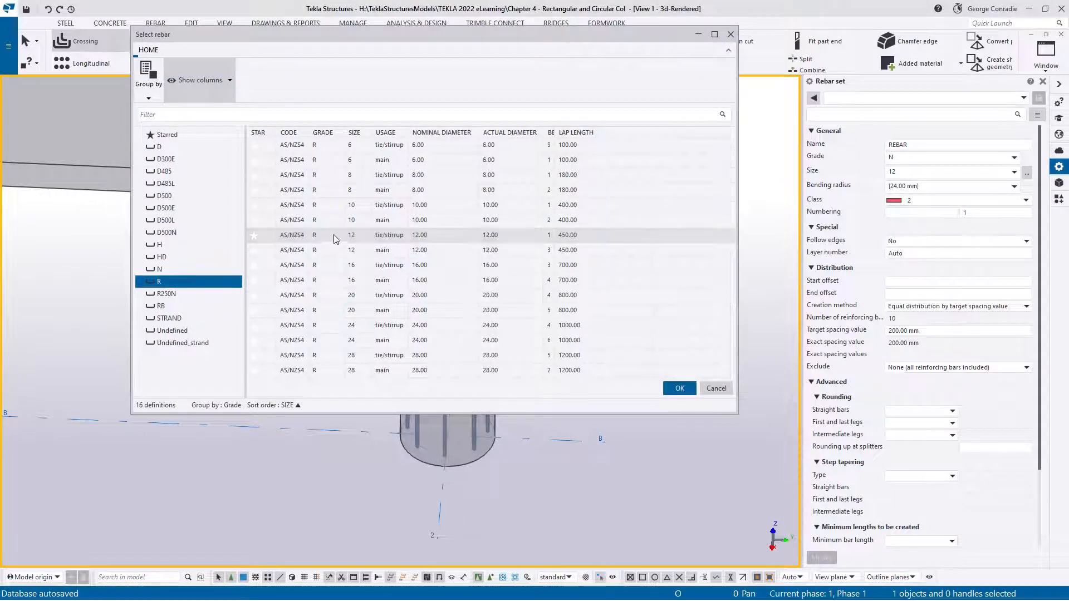
{"action": "left_click", "coordinate": [388, 206]}
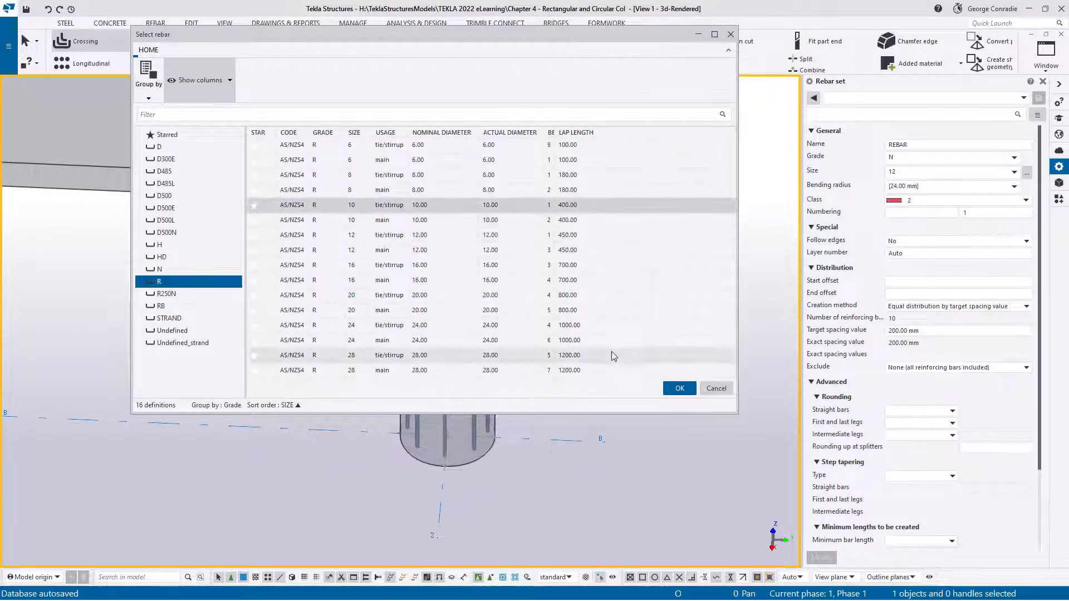
{"action": "left_click", "coordinate": [676, 388]}
{"action": "left_click", "coordinate": [907, 203]}
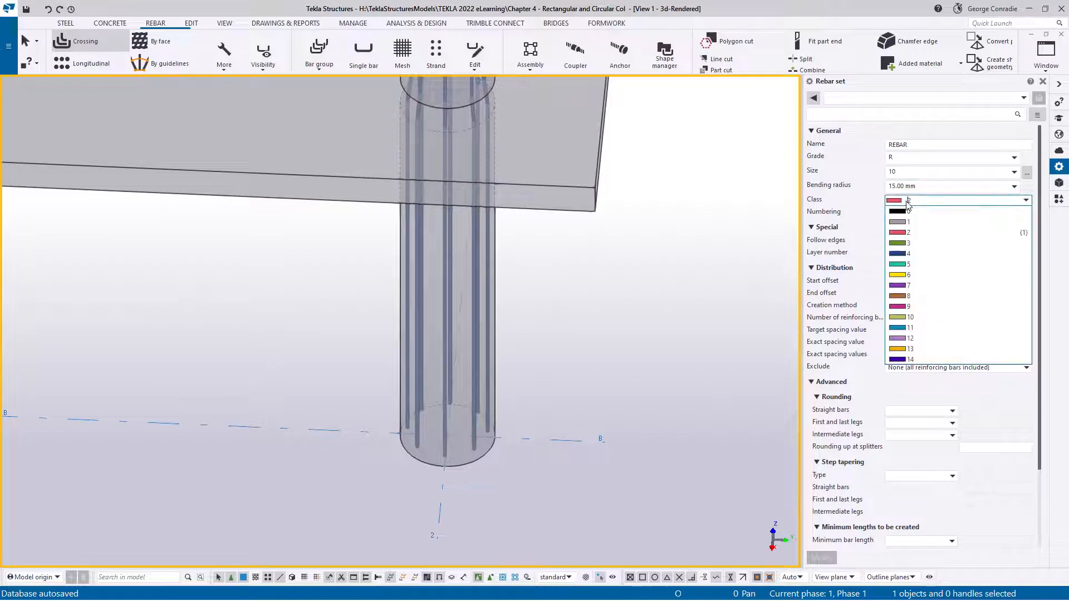
{"action": "left_click", "coordinate": [908, 266]}
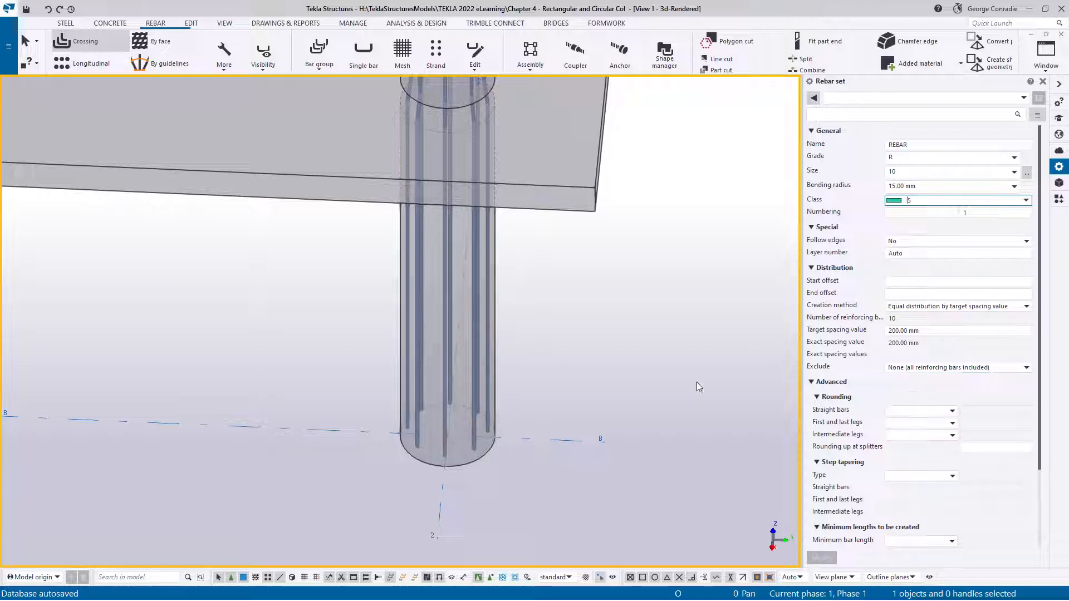
Create the crossing rebar set as circular ties around the lower round column and end the command
{"action": "left_click", "coordinate": [496, 377]}
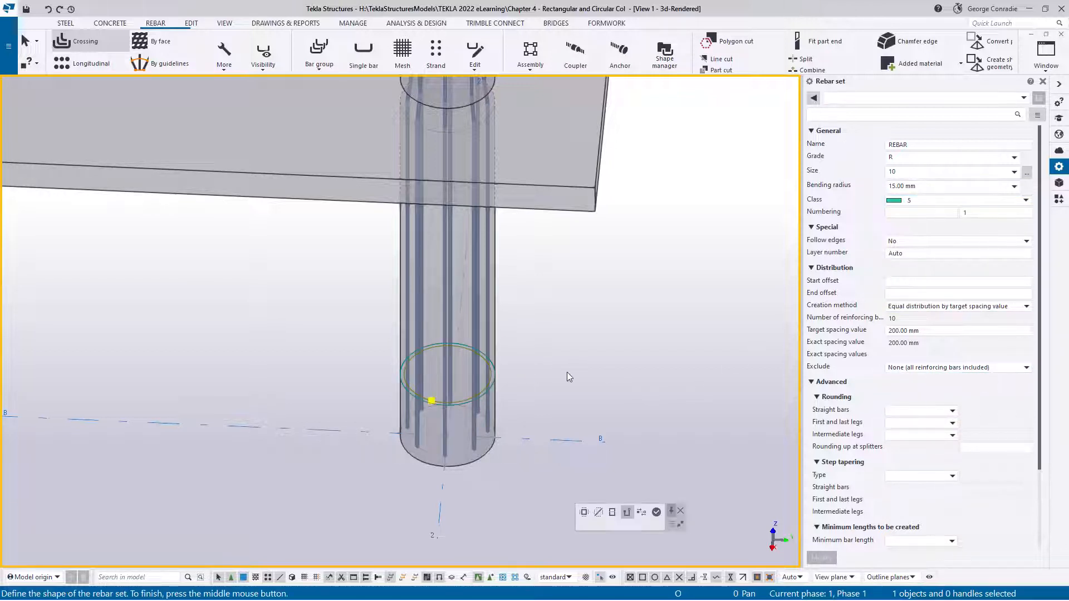
{"action": "left_click", "coordinate": [657, 512]}
{"action": "right_click", "coordinate": [599, 332]}
{"action": "left_click", "coordinate": [632, 339]}
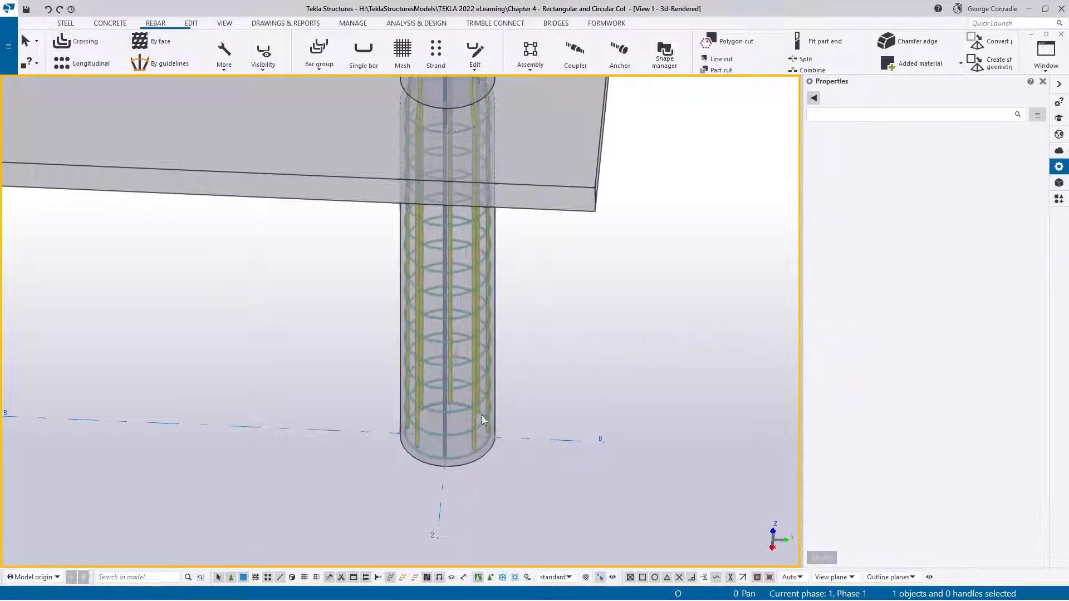
Examine the ends of the circular ties near the base of the round column
{"action": "scroll", "coordinate": [479, 435], "scroll_direction": "up", "scroll_amount": 5}
{"action": "middle_click_drag", "start_coordinate": [378, 511], "coordinate": [541, 311]}
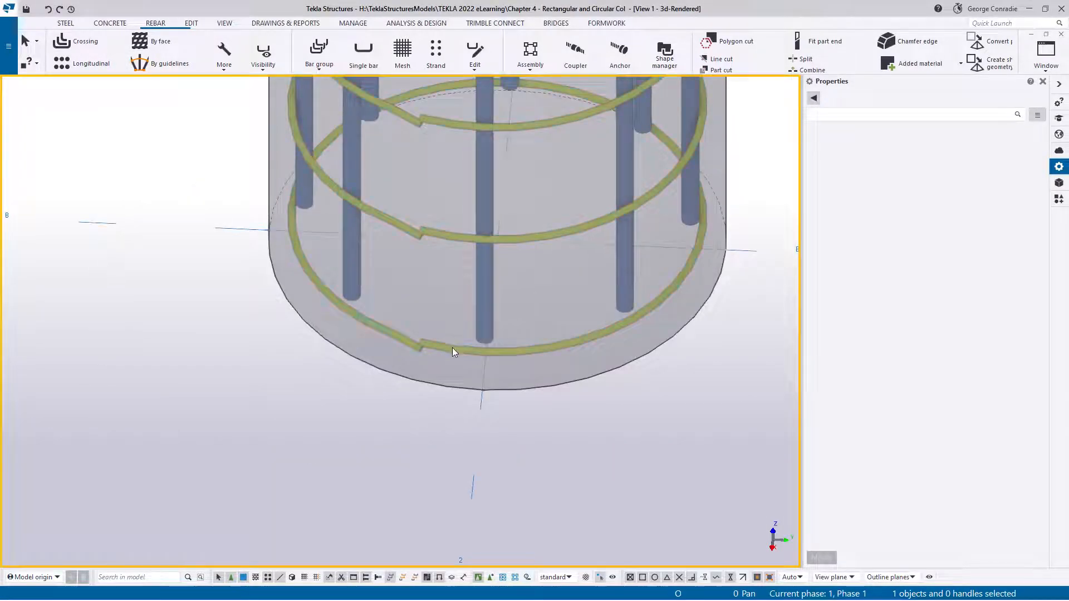
{"action": "middle_click_drag", "start_coordinate": [456, 341], "coordinate": [473, 282], "text": "ctrl"}
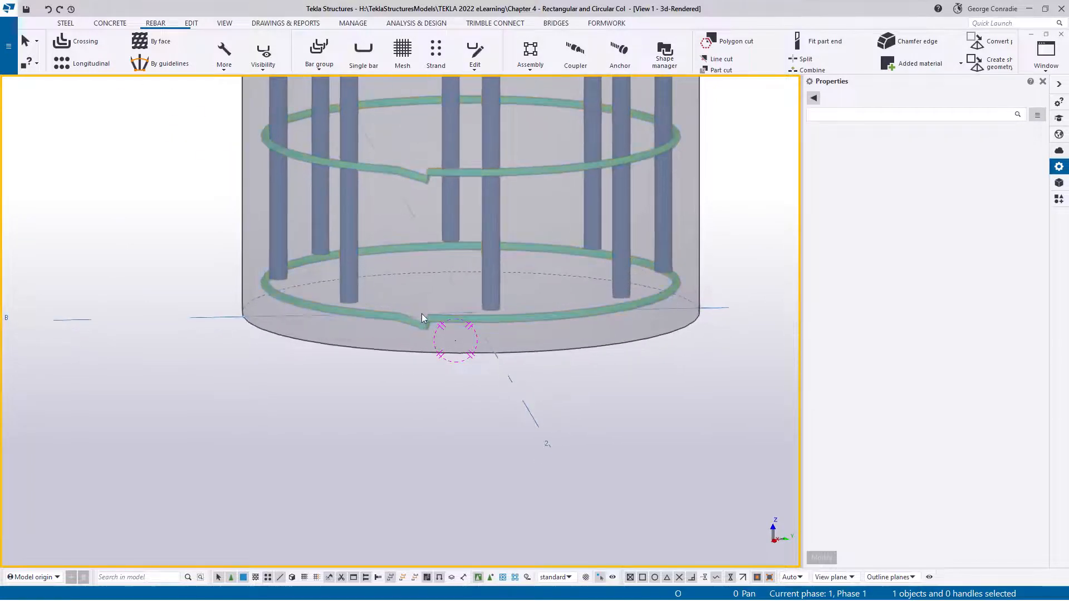
{"action": "scroll", "coordinate": [419, 316], "scroll_direction": "up", "scroll_amount": 3}
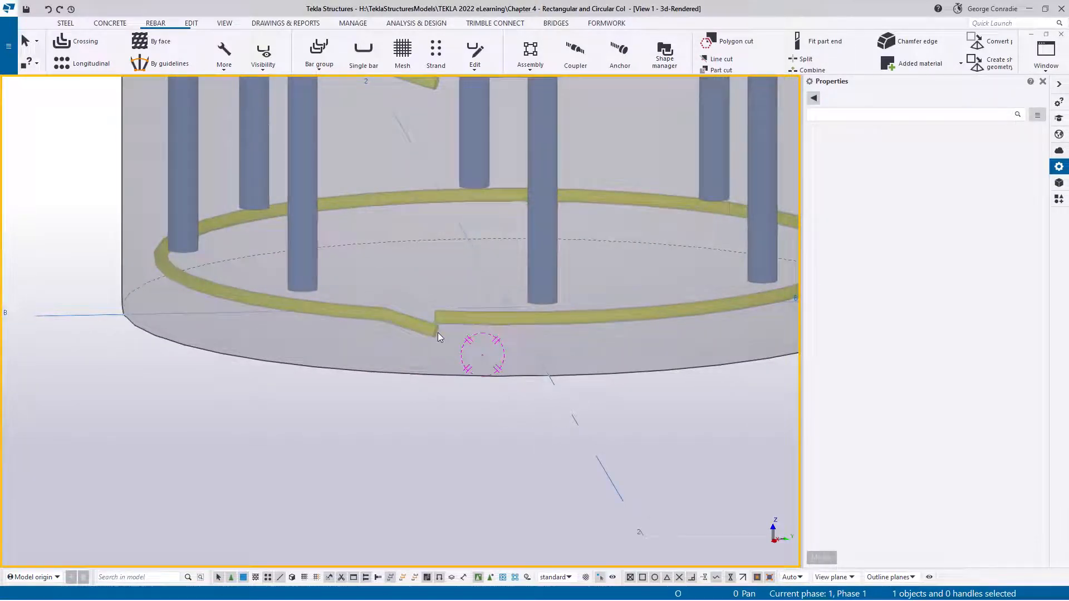
{"action": "scroll", "coordinate": [437, 332], "scroll_direction": "down", "scroll_amount": 4}
{"action": "middle_click_drag", "start_coordinate": [428, 330], "coordinate": [760, 206], "text": "ctrl"}
{"action": "scroll", "coordinate": [433, 332], "scroll_direction": "down", "scroll_amount": 3}
Add a splitter with the standard properties to the circular tie set where grid B meets the column outline
{"action": "left_click", "coordinate": [507, 333]}
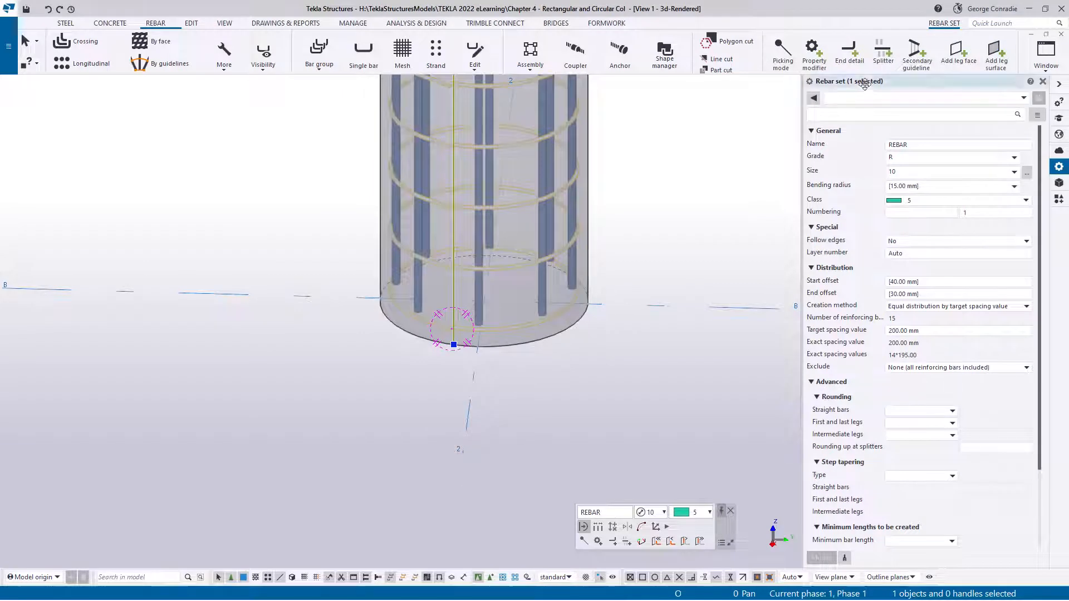
{"action": "left_click", "coordinate": [884, 59]}
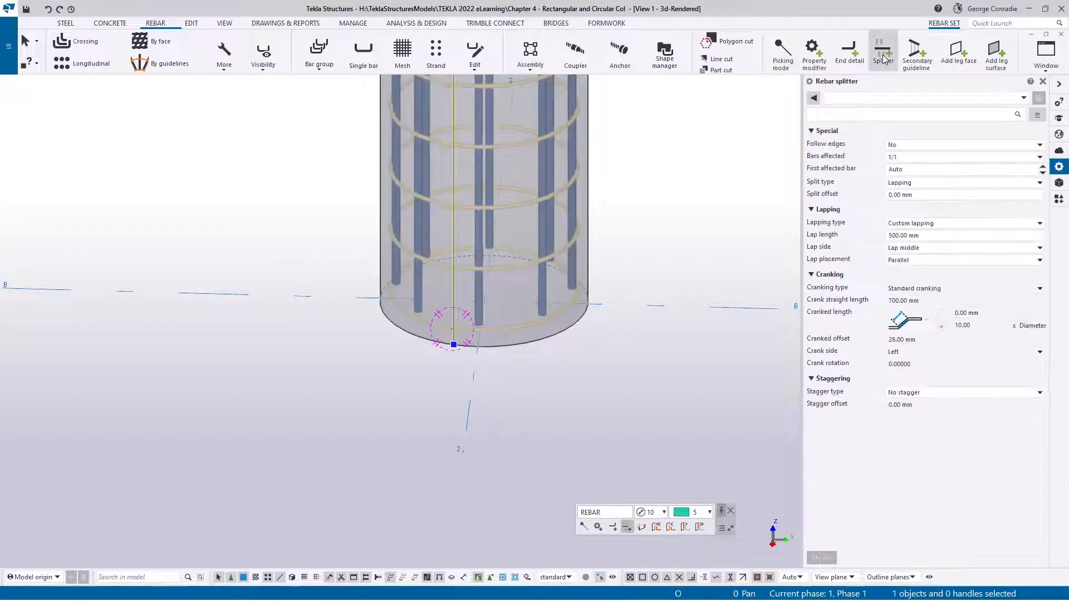
{"action": "left_click", "coordinate": [857, 98]}
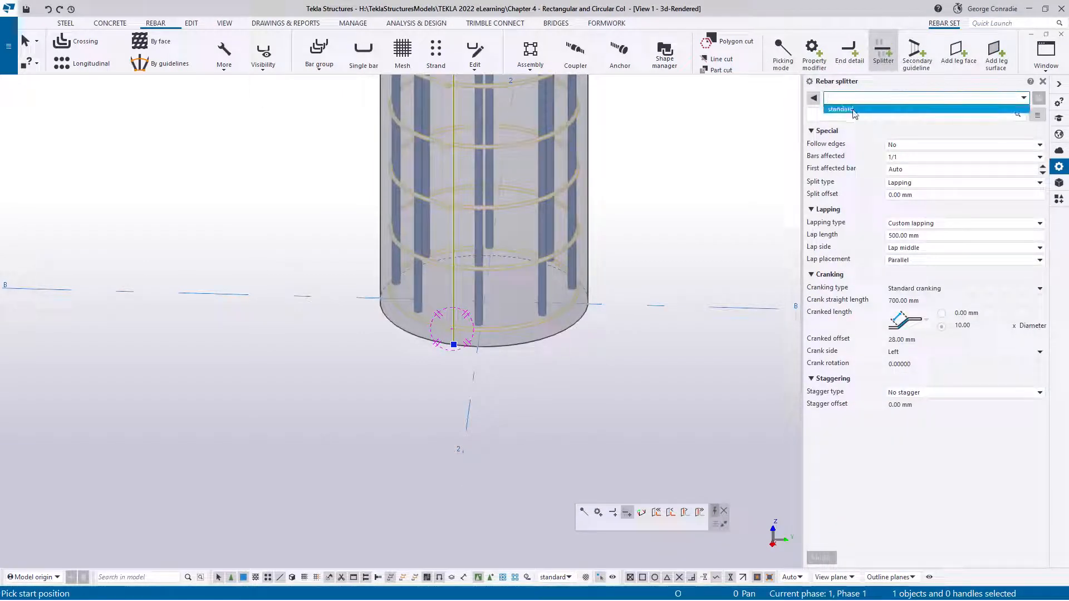
{"action": "left_click", "coordinate": [857, 109]}
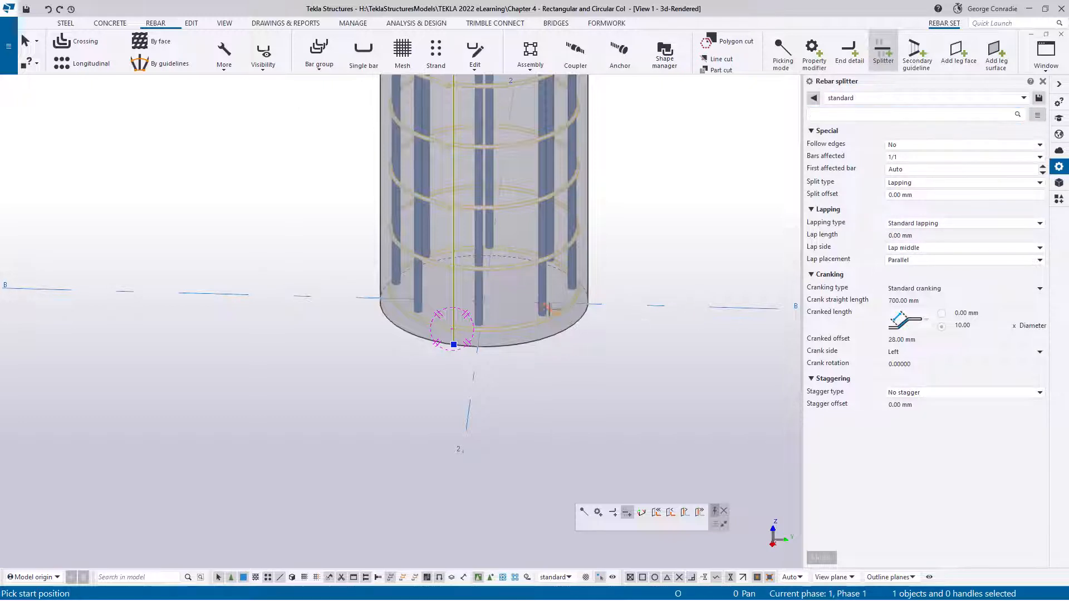
{"action": "middle_click_drag", "start_coordinate": [553, 308], "coordinate": [513, 327], "text": "ctrl"}
{"action": "scroll", "coordinate": [629, 326], "scroll_direction": "up", "scroll_amount": 3}
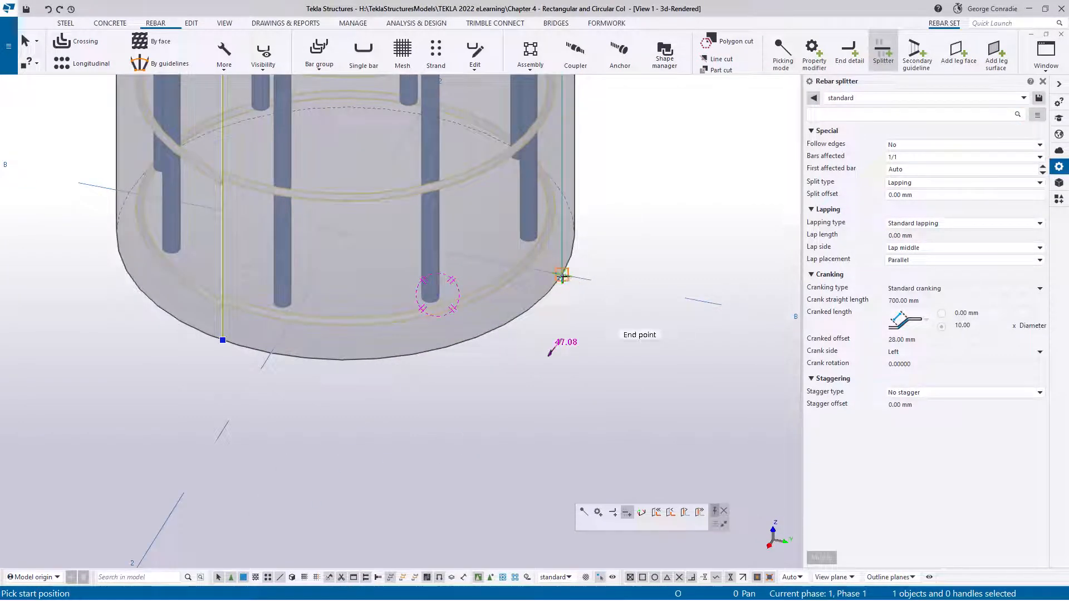
{"action": "right_click", "coordinate": [563, 275]}
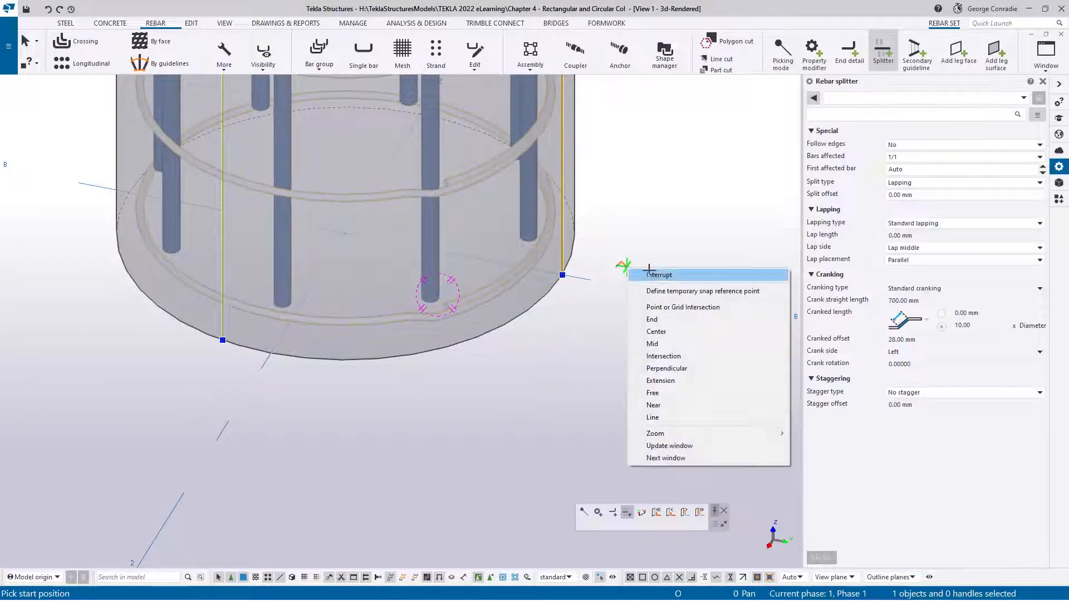
{"action": "left_click", "coordinate": [591, 280]}
Examine the cranked lap of the split ties at the column base and select the tie set
{"action": "scroll", "coordinate": [575, 273], "scroll_direction": "down", "scroll_amount": 2}
{"action": "middle_click_drag", "start_coordinate": [574, 274], "coordinate": [502, 267], "text": "ctrl"}
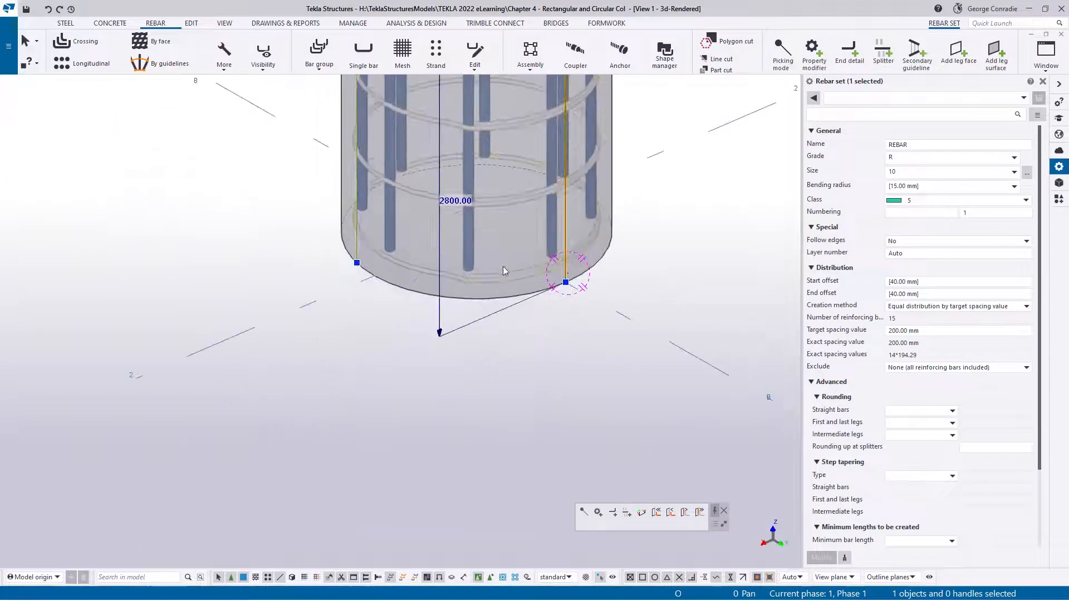
{"action": "left_click", "coordinate": [556, 320]}
{"action": "scroll", "coordinate": [582, 262], "scroll_direction": "up", "scroll_amount": 3}
{"action": "middle_click_drag", "start_coordinate": [558, 245], "coordinate": [527, 204], "text": "ctrl"}
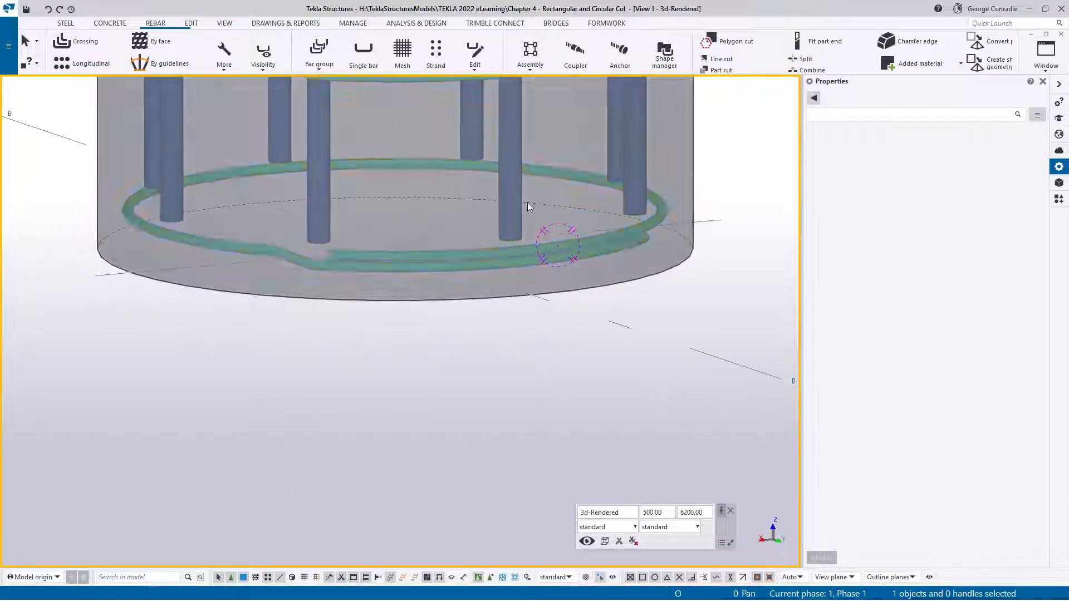
{"action": "scroll", "coordinate": [303, 285], "scroll_direction": "up", "scroll_amount": 4}
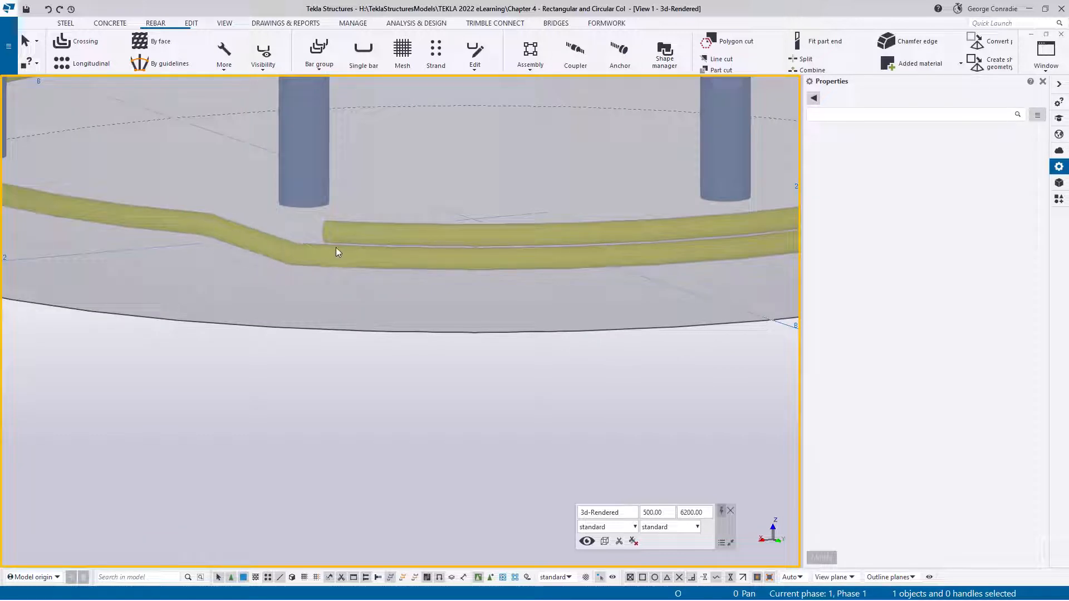
{"action": "scroll", "coordinate": [336, 252], "scroll_direction": "down", "scroll_amount": 5}
{"action": "left_click", "coordinate": [465, 268]}
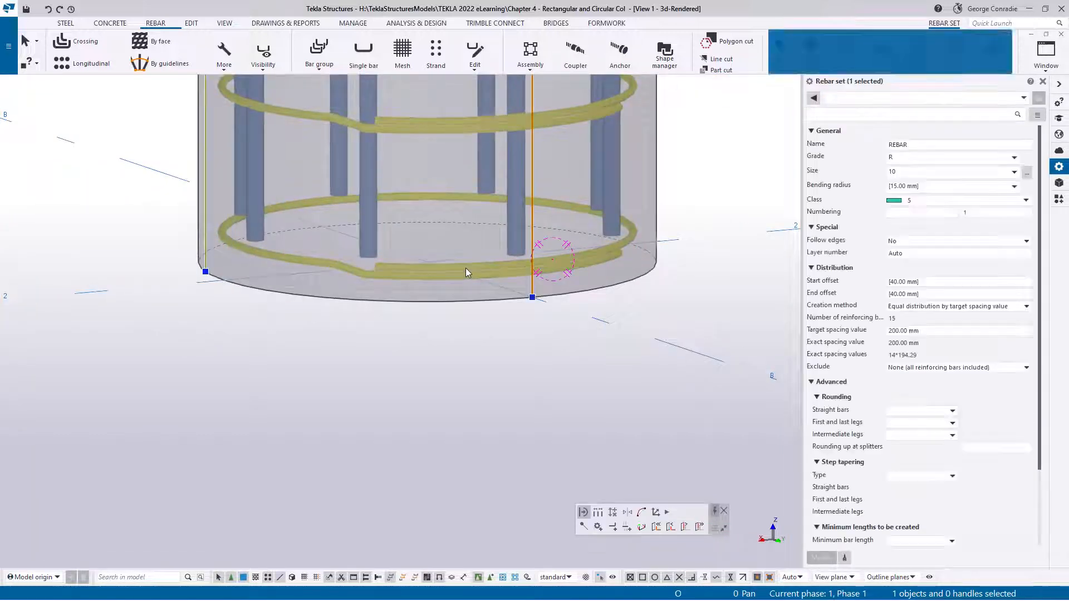
Examine the first tie's bending shape and the values available for schedule field K2 in the Rebar shape manager
{"action": "left_click", "coordinate": [664, 55]}
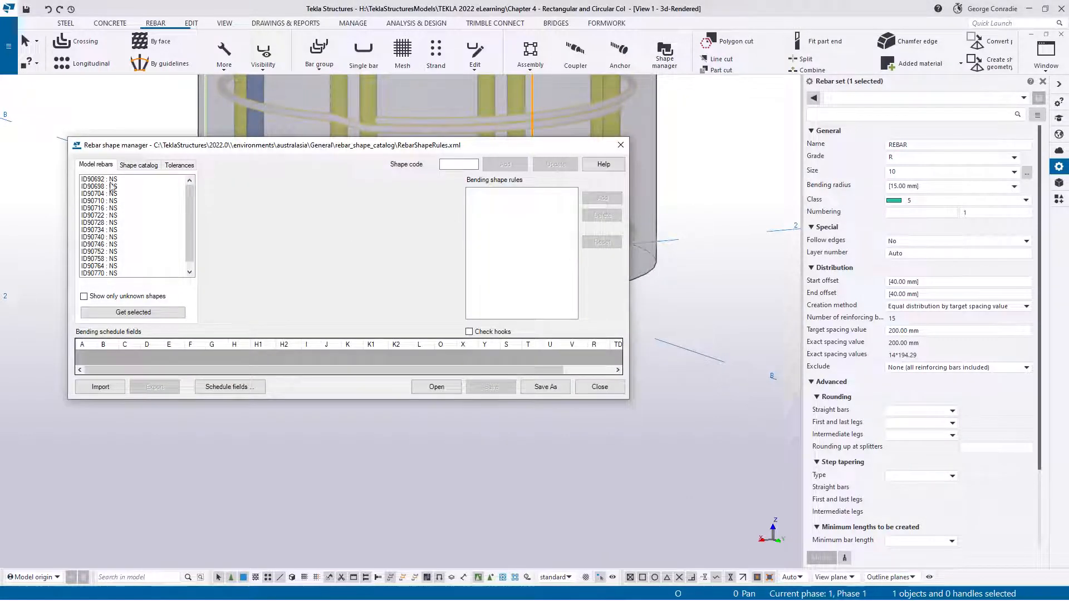
{"action": "left_click", "coordinate": [111, 180]}
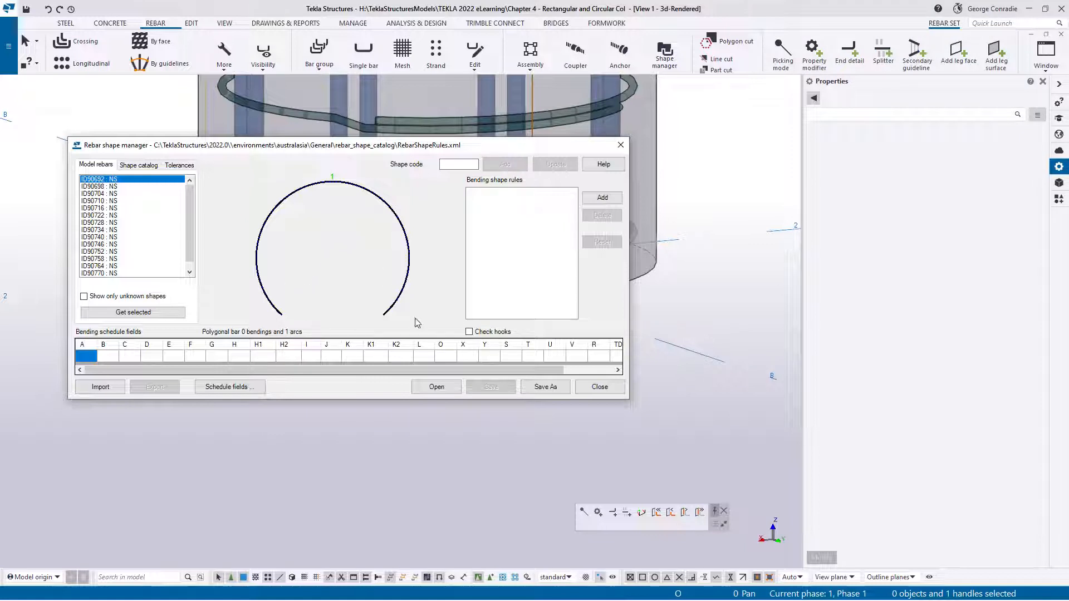
{"action": "left_click", "coordinate": [417, 354]}
{"action": "left_click", "coordinate": [393, 356]}
{"action": "left_click", "coordinate": [392, 356]}
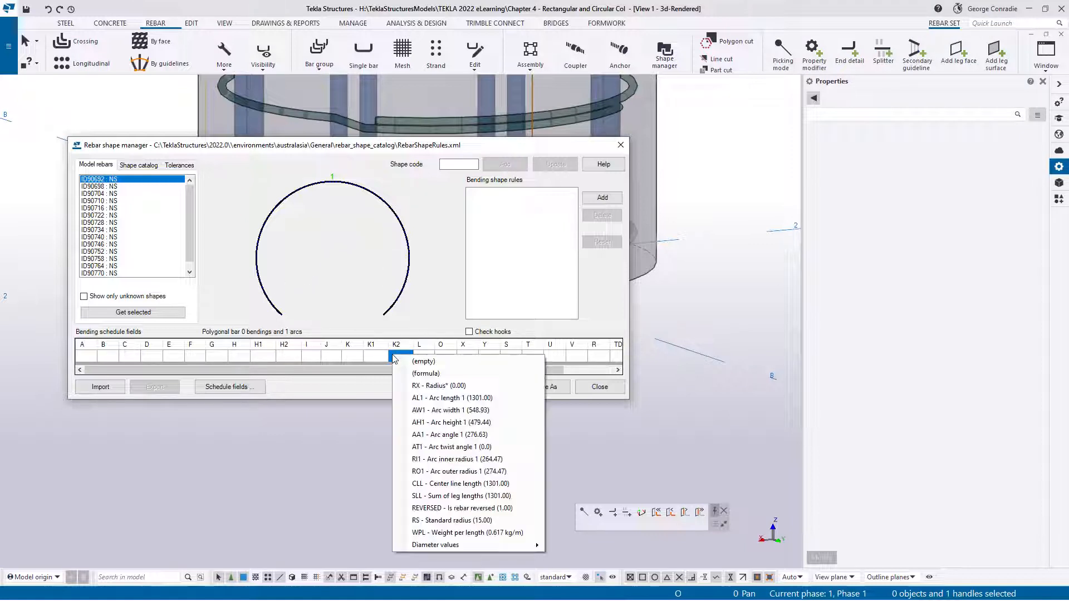
{"action": "left_click", "coordinate": [610, 388]}
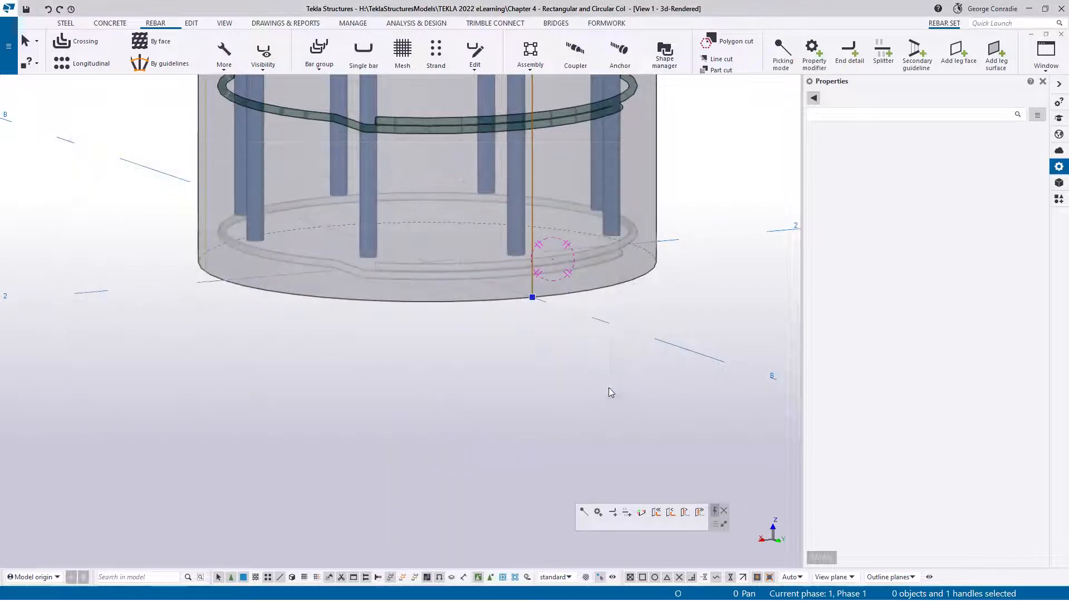
{"action": "left_click", "coordinate": [565, 354]}
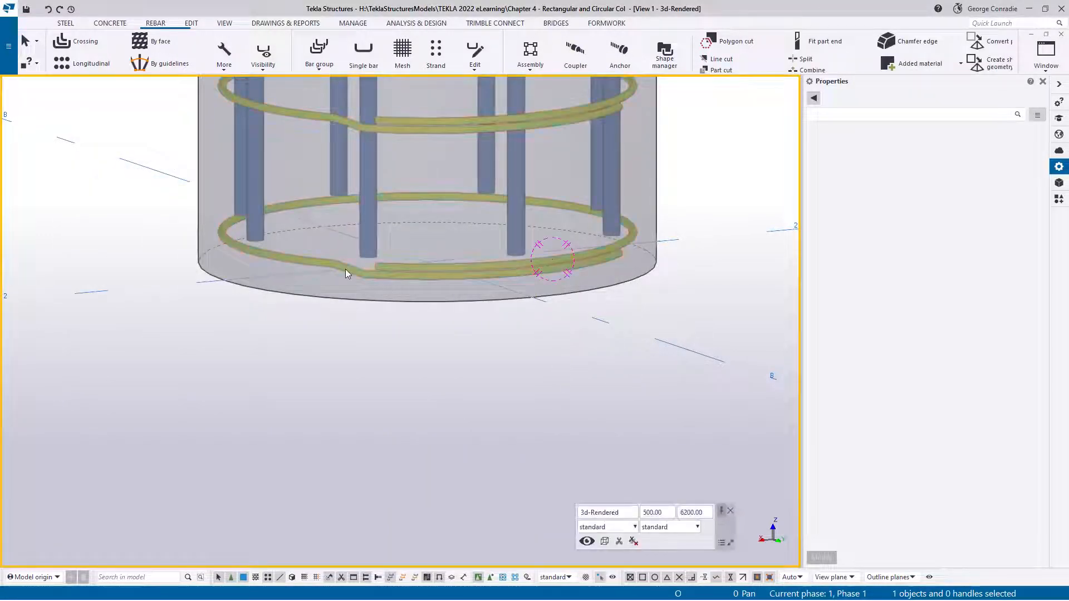
Place an end detail modifier with a Standard 180-degrees hook on the circular tie set at one side of the splitter
{"action": "scroll", "coordinate": [345, 270], "scroll_direction": "up", "scroll_amount": 3}
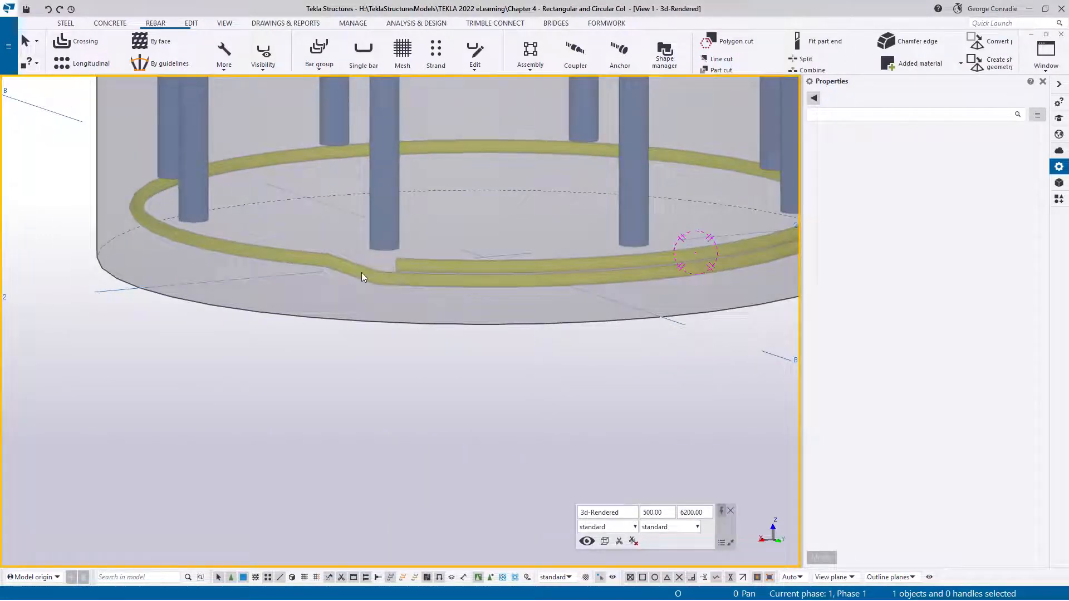
{"action": "scroll", "coordinate": [362, 272], "scroll_direction": "down", "scroll_amount": 4}
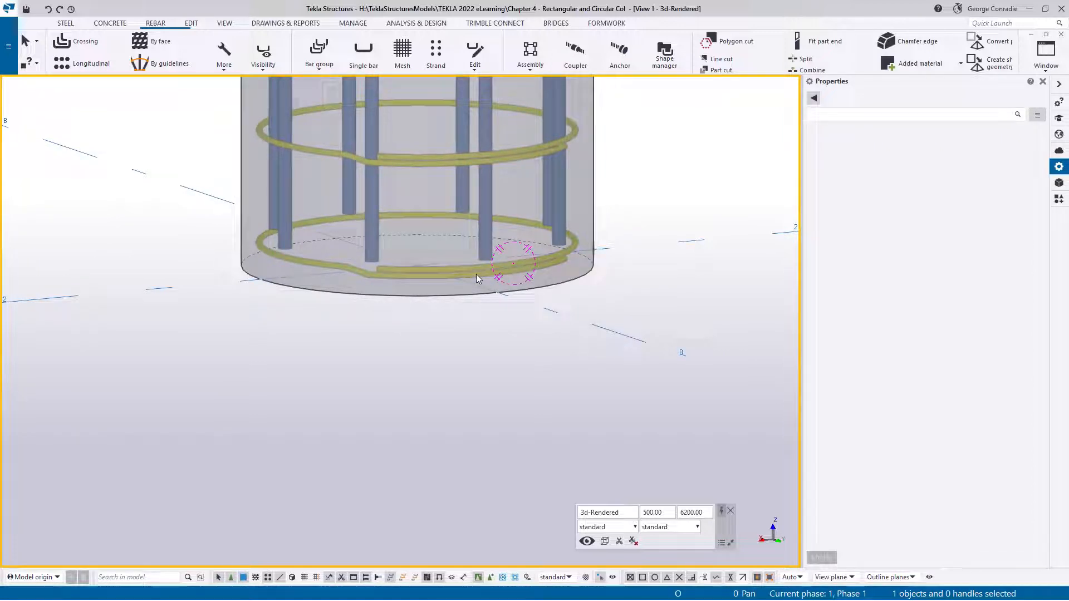
{"action": "scroll", "coordinate": [476, 275], "scroll_direction": "down", "scroll_amount": 1}
{"action": "middle_click_drag", "start_coordinate": [477, 275], "coordinate": [506, 324], "text": "ctrl"}
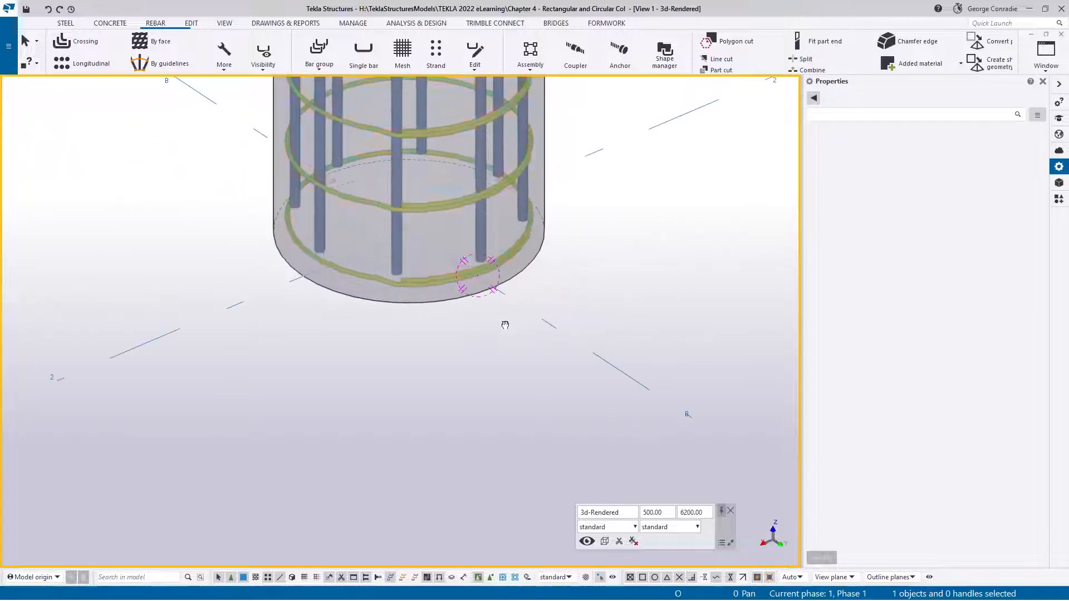
{"action": "left_click", "coordinate": [486, 270]}
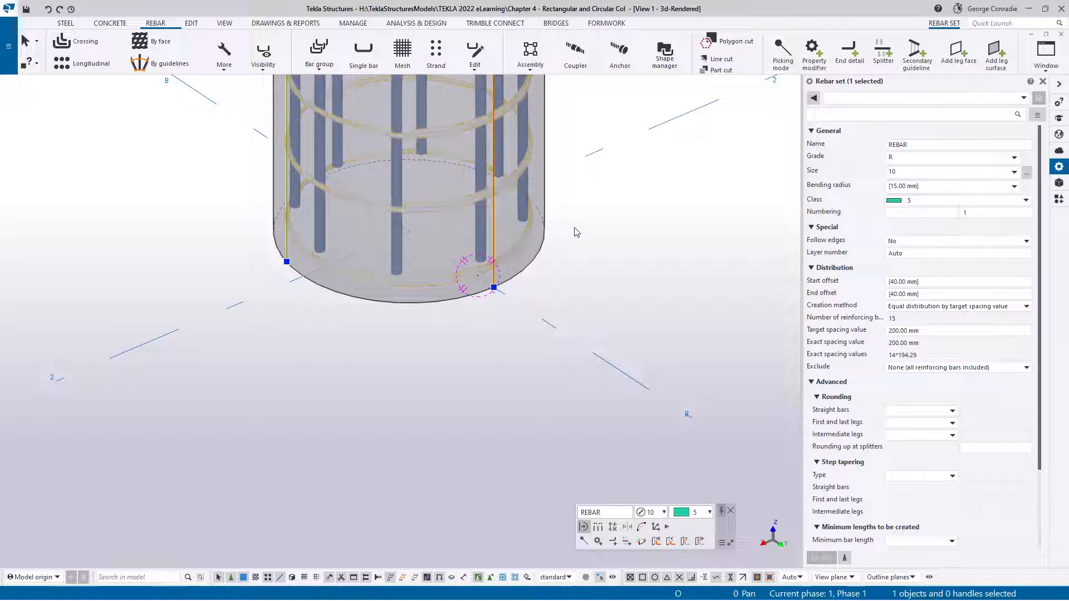
{"action": "left_click", "coordinate": [816, 53]}
{"action": "left_click", "coordinate": [843, 53]}
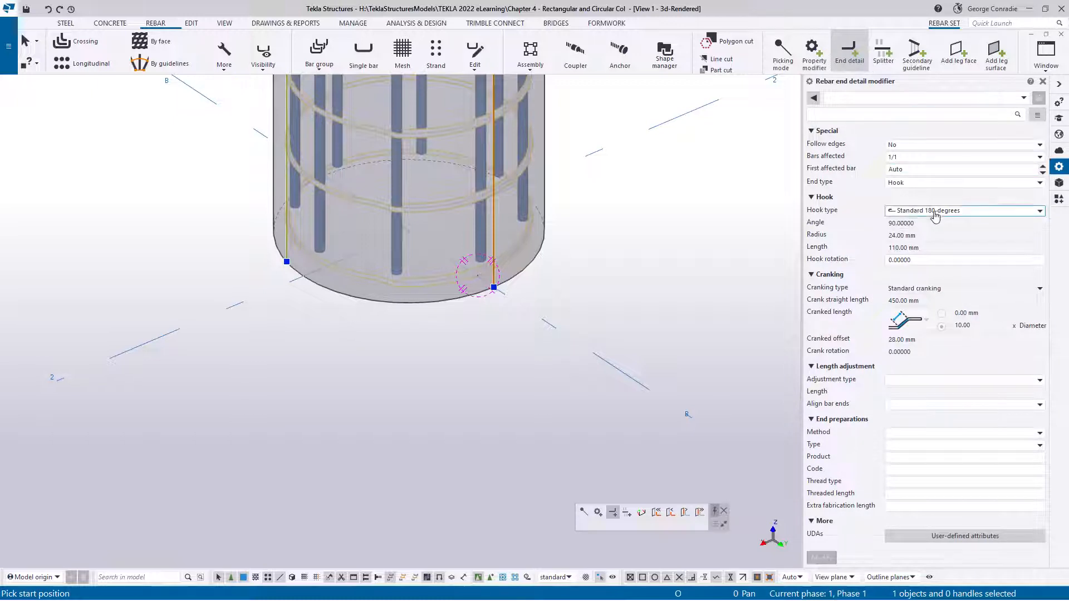
{"action": "scroll", "coordinate": [413, 342], "scroll_direction": "up", "scroll_amount": 3}
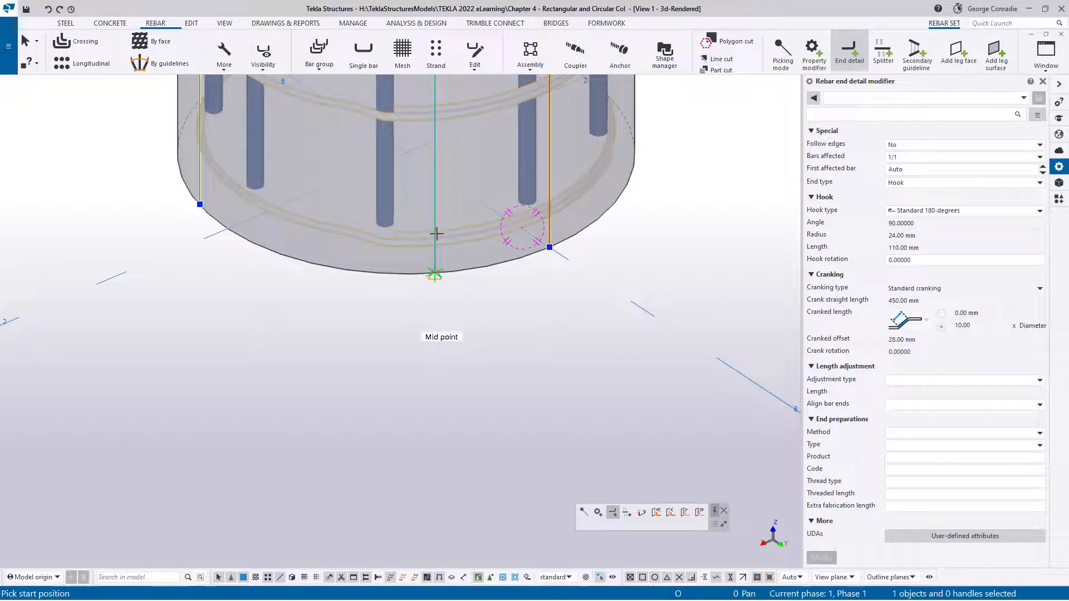
{"action": "left_click", "coordinate": [434, 273]}
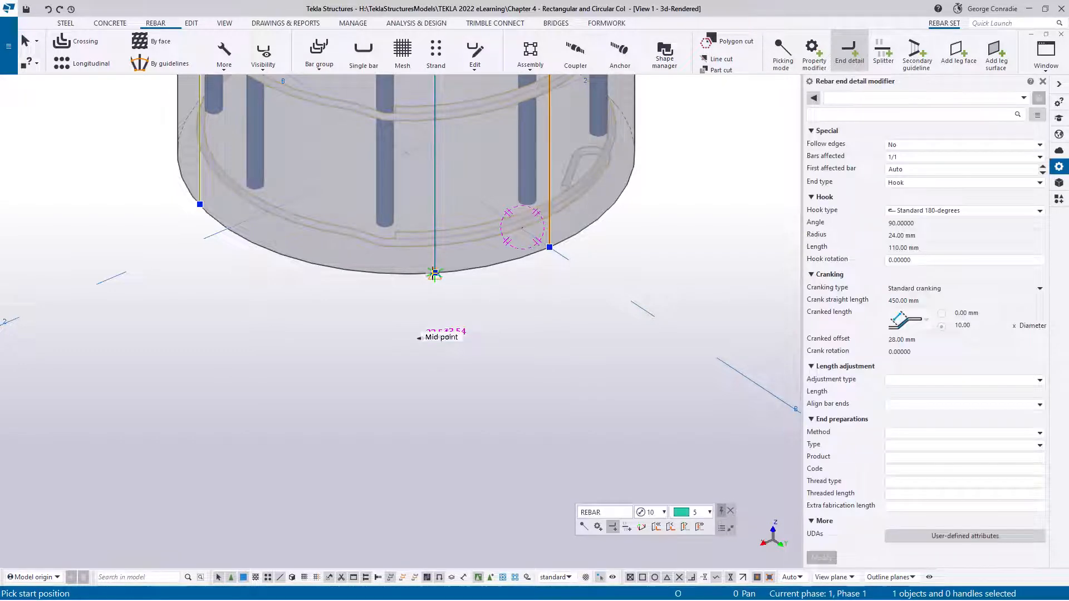
Place another Standard 180-degrees hook end detail on the tie set at the splitter's other side and end the command
{"action": "middle_click_drag", "start_coordinate": [570, 201], "coordinate": [515, 210], "text": "ctrl"}
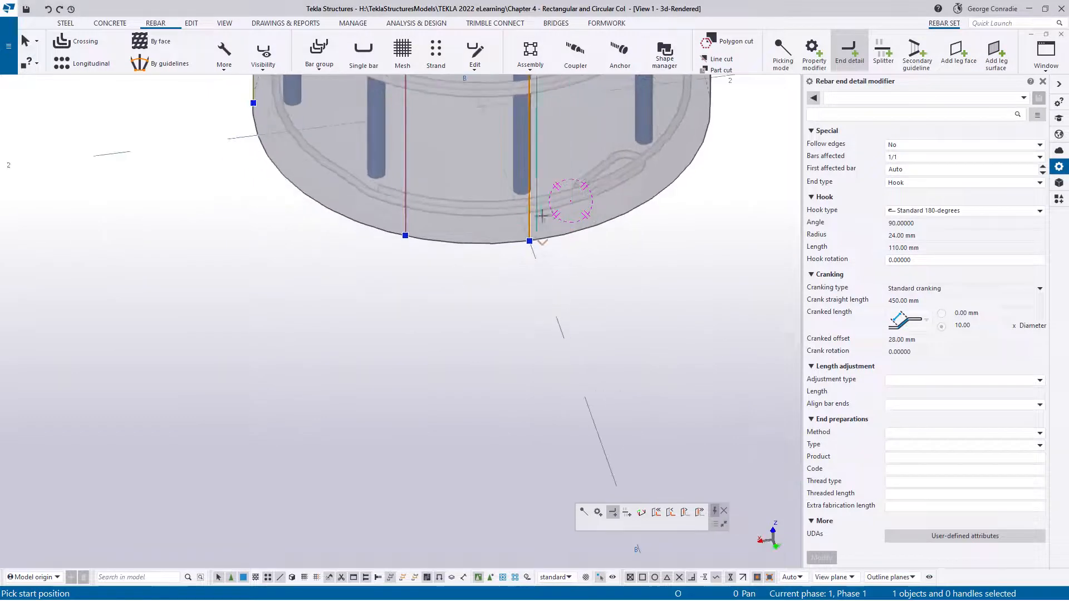
{"action": "left_click", "coordinate": [627, 214]}
{"action": "middle_click_drag", "start_coordinate": [463, 206], "coordinate": [576, 176], "text": "ctrl"}
{"action": "right_click", "coordinate": [577, 176]}
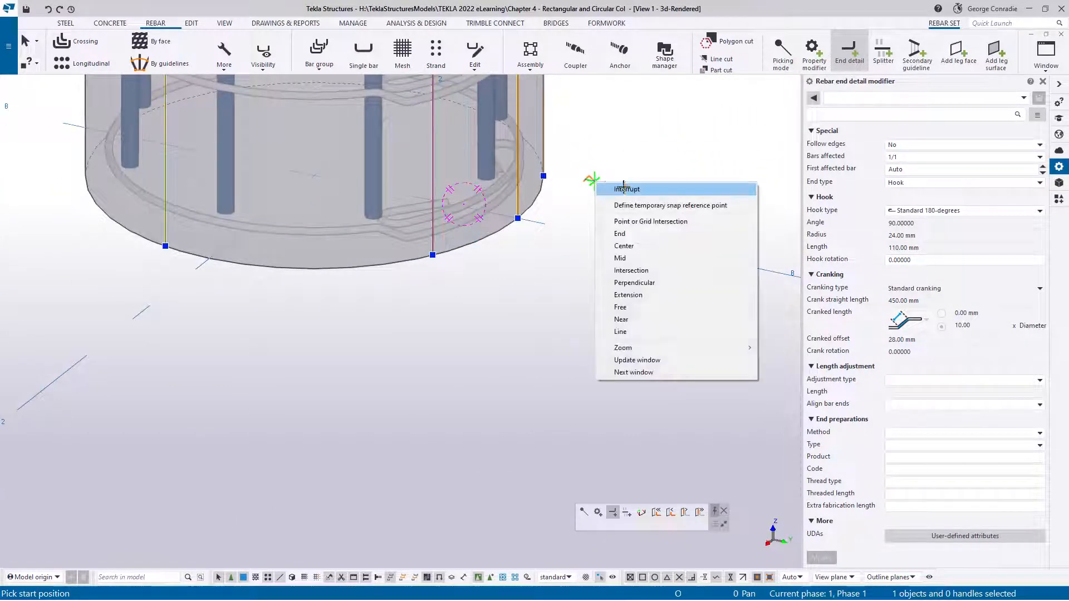
{"action": "left_click", "coordinate": [618, 190]}
Delete the circular tie set from the round column
{"action": "scroll", "coordinate": [531, 290], "scroll_direction": "down", "scroll_amount": 2}
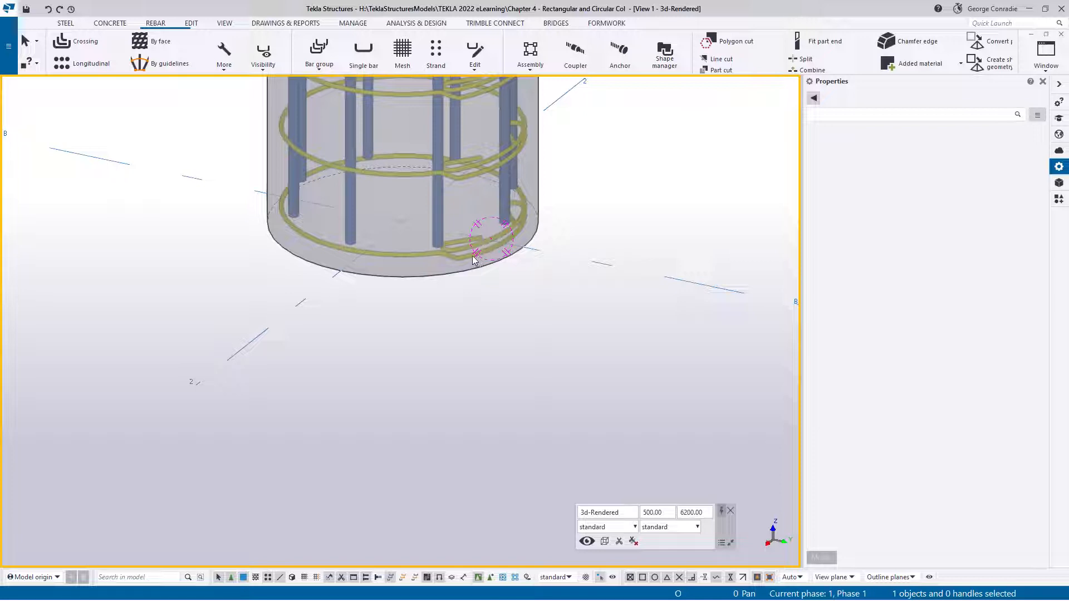
{"action": "scroll", "coordinate": [462, 259], "scroll_direction": "up", "scroll_amount": 2}
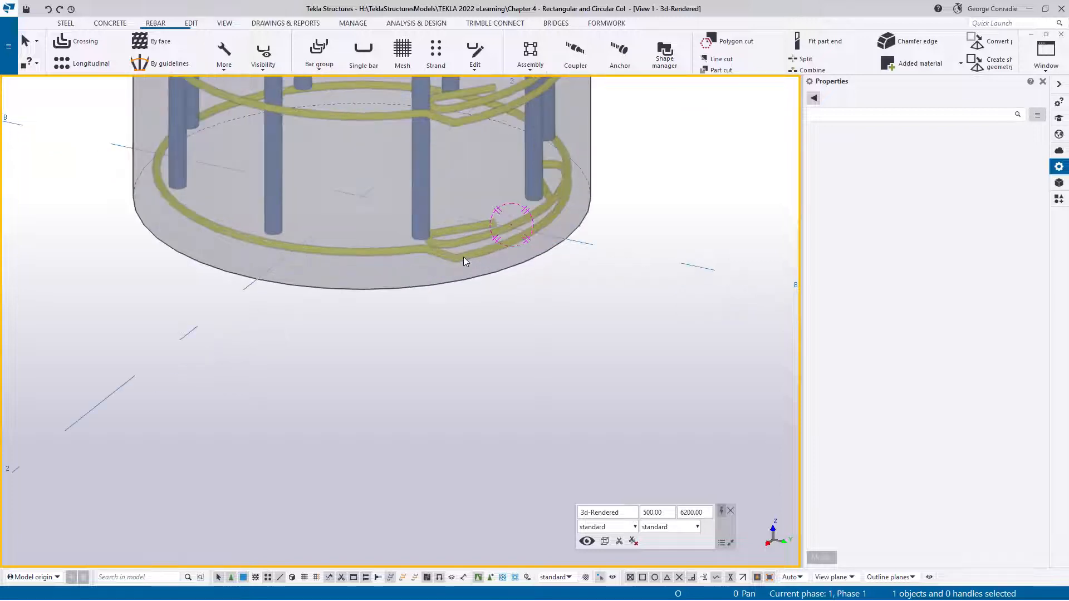
{"action": "left_click", "coordinate": [464, 256]}
{"action": "key", "text": "Delete"}
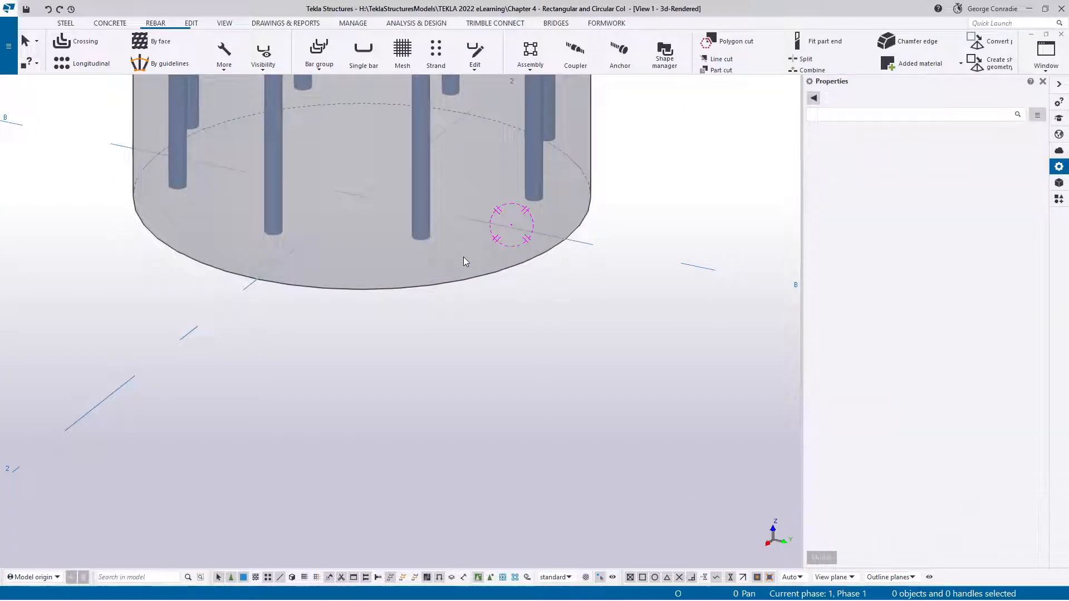
{"action": "left_click", "coordinate": [544, 360]}
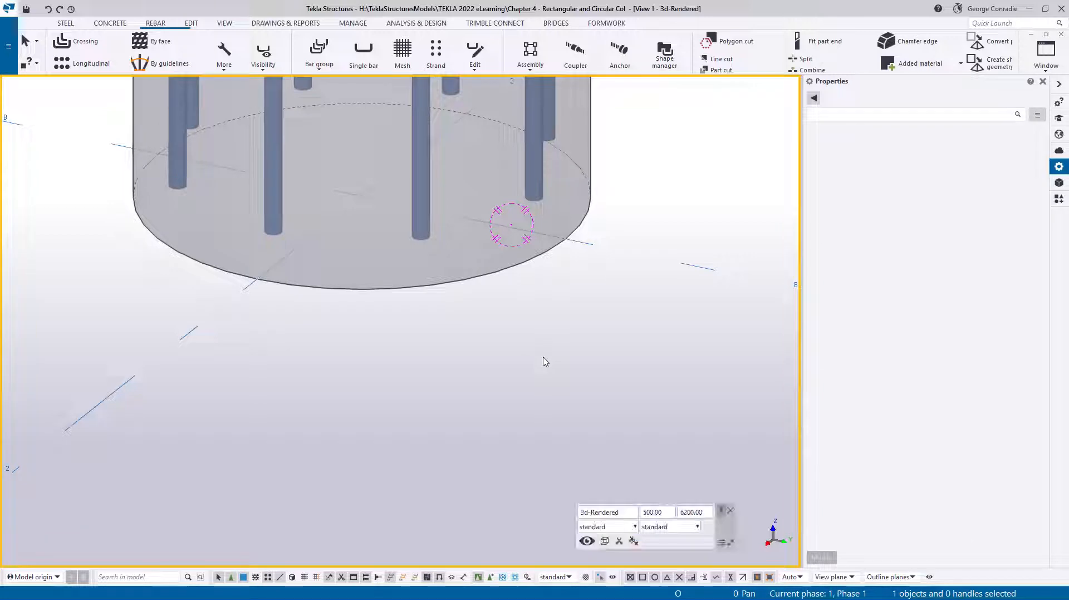
Look through the available bar group types in the Plan +0 view and return to the 3D view
{"action": "key", "text": "ctrl+Tab"}
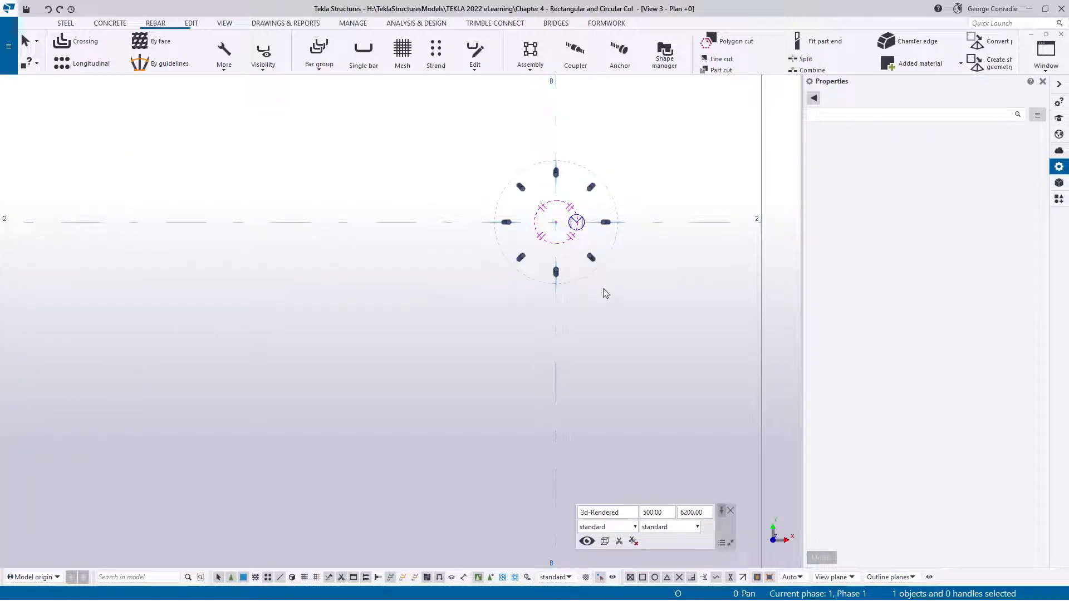
{"action": "middle_click_drag", "start_coordinate": [613, 258], "coordinate": [447, 276]}
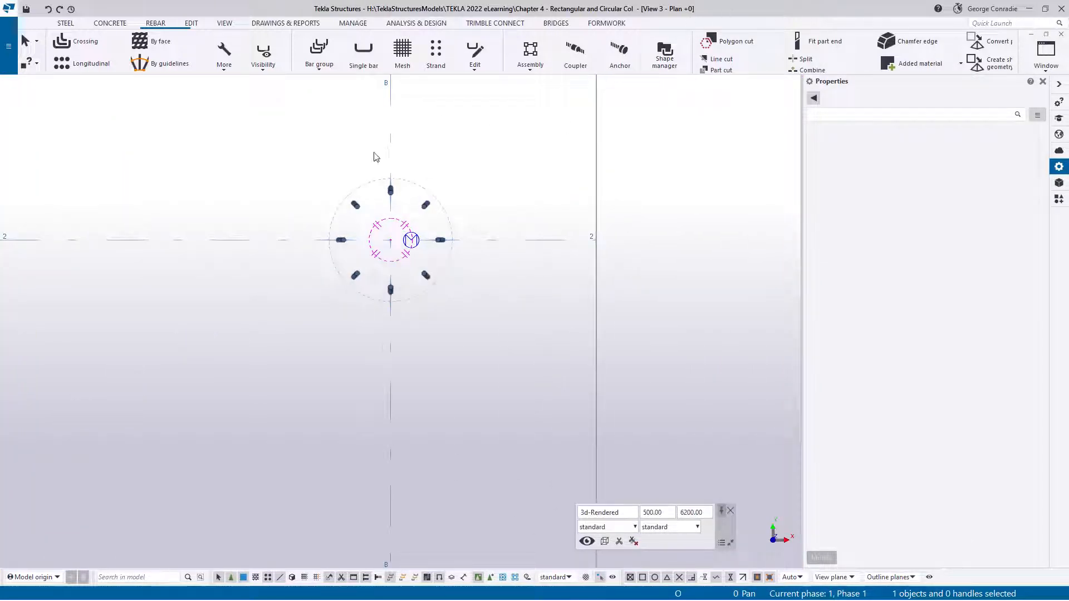
{"action": "left_click", "coordinate": [326, 72]}
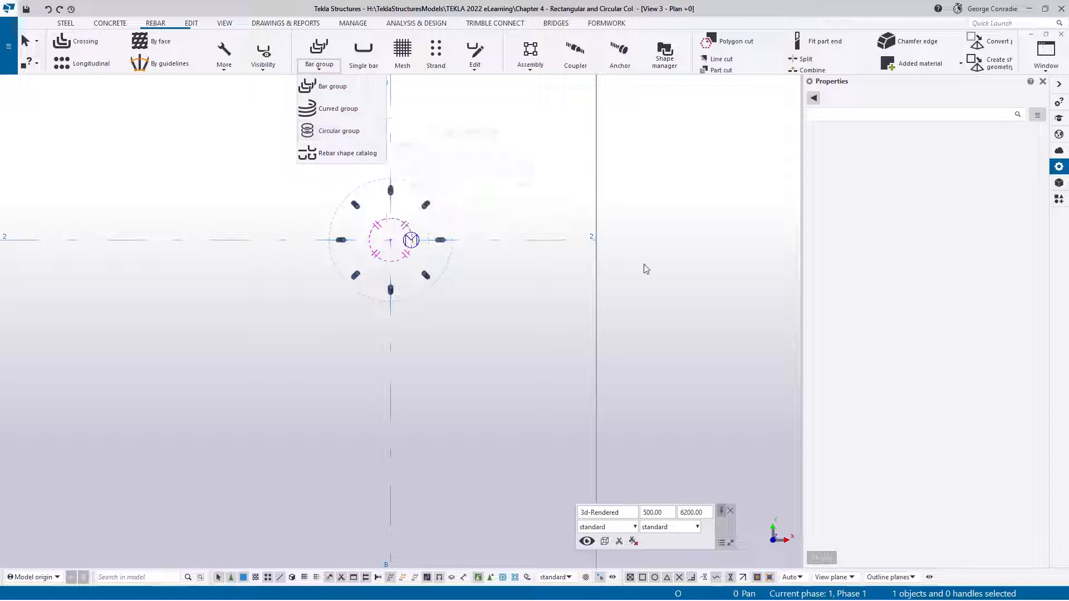
{"action": "left_click", "coordinate": [679, 263]}
{"action": "key", "text": "ctrl+Tab"}
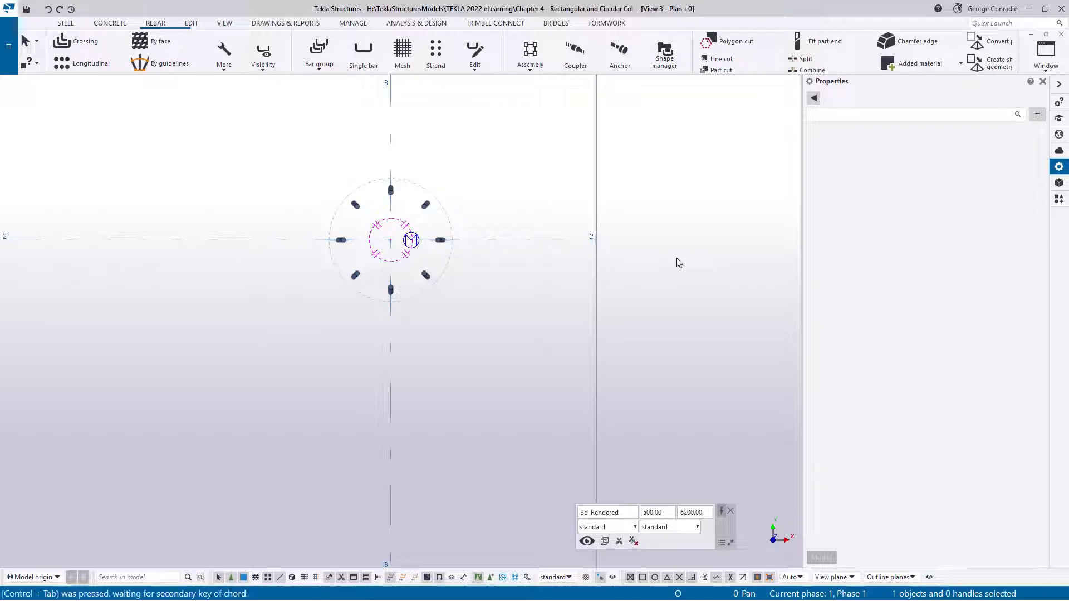
{"action": "key", "text": "ctrl+Tab"}
{"action": "key", "text": "ctrl+Tab"}
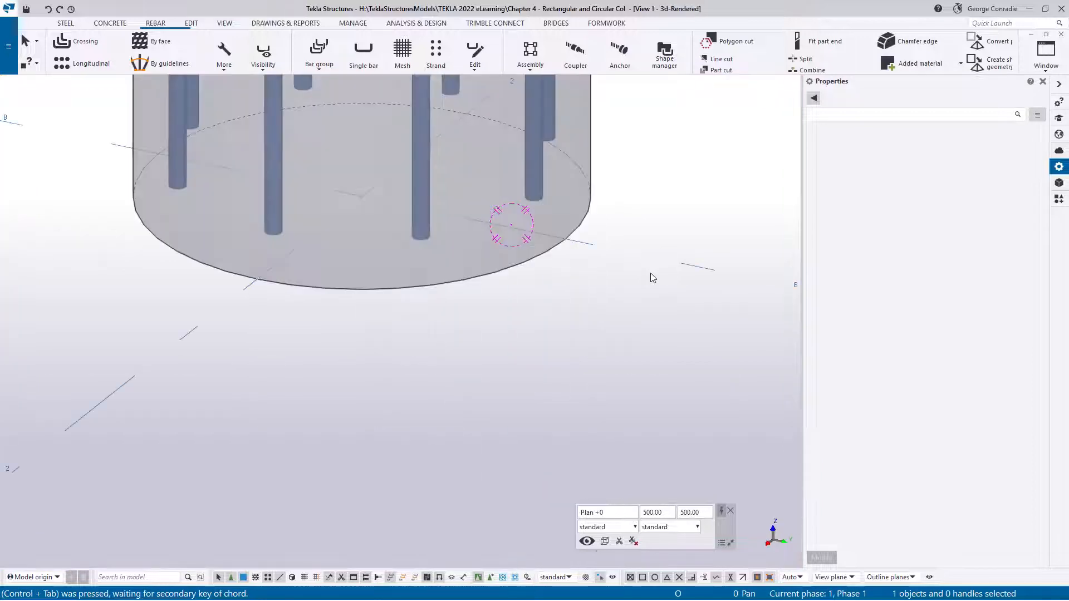
Undo the deletion of the circular tie set
{"action": "middle_click_drag", "start_coordinate": [613, 323], "coordinate": [565, 456]}
{"action": "key", "text": "ctrl+z"}
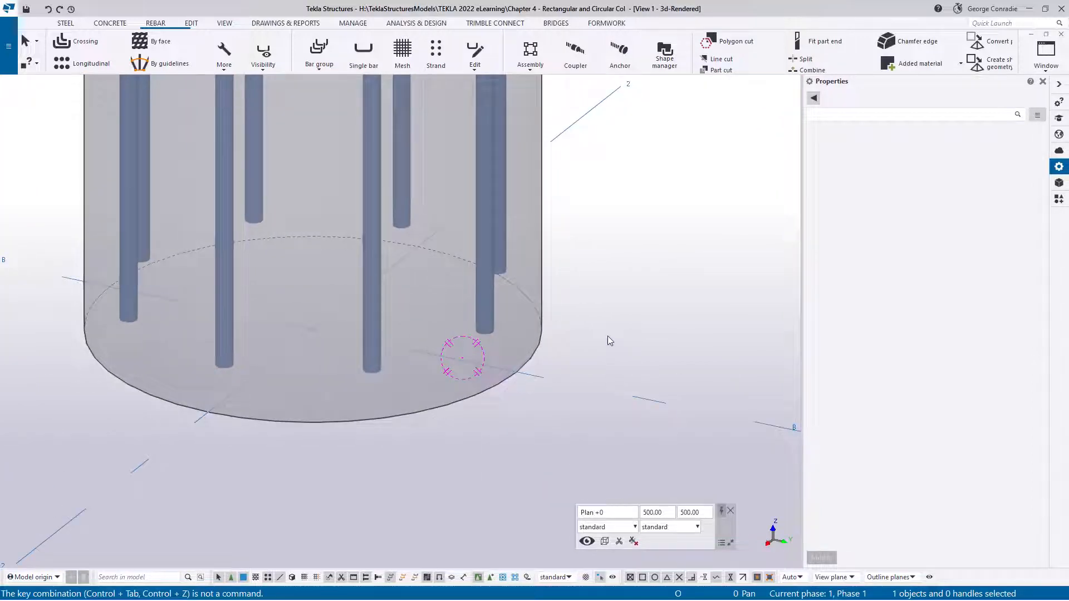
{"action": "key", "text": "ctrl+z"}
Delete the hooked rebar set of circular ties from the round column
{"action": "left_click", "coordinate": [488, 413]}
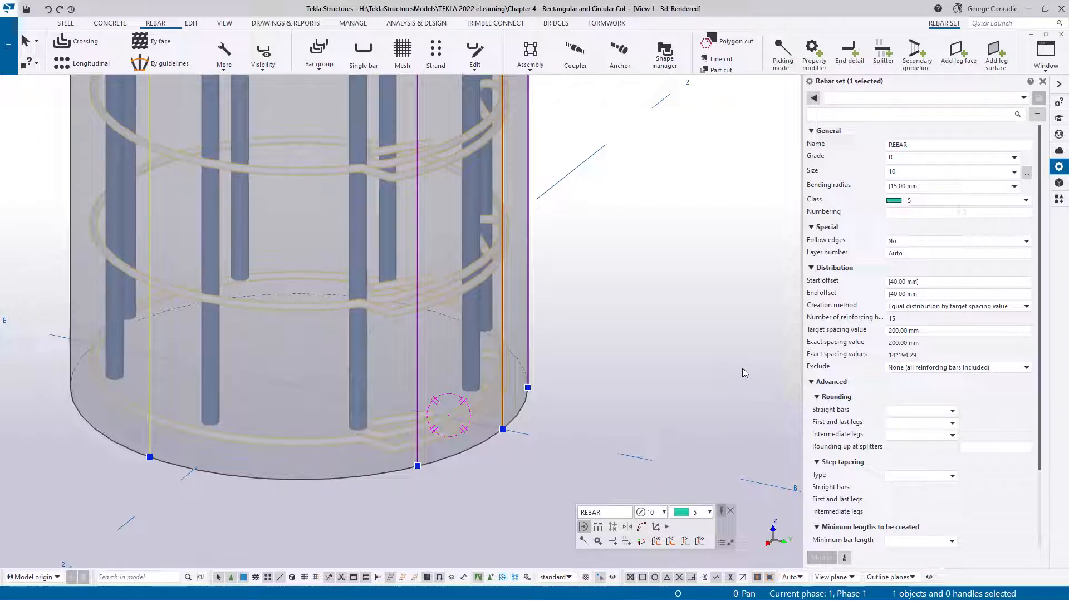
{"action": "left_click", "coordinate": [677, 384]}
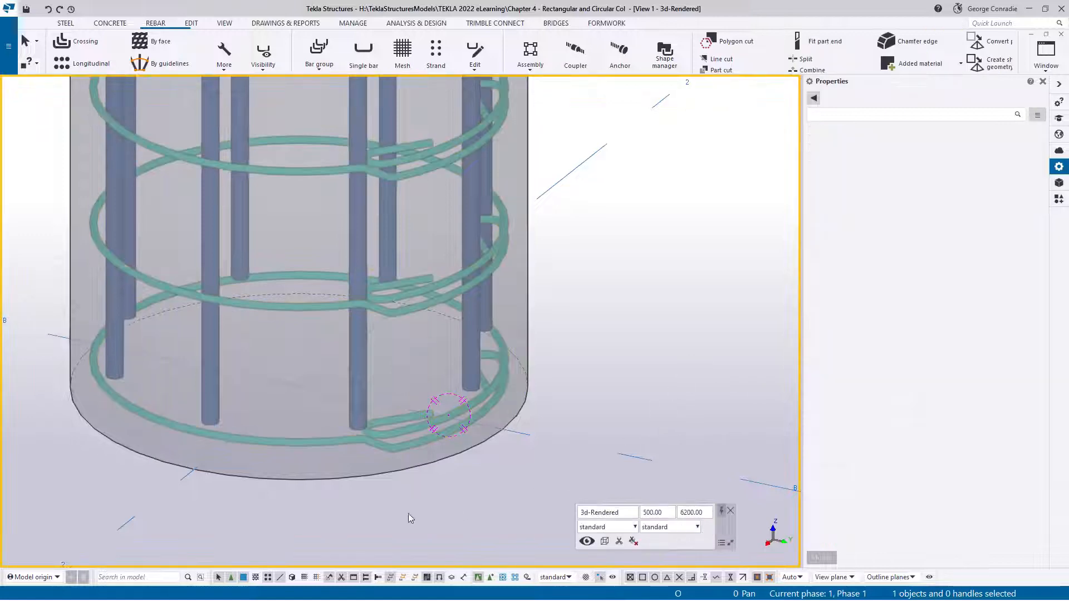
{"action": "left_click", "coordinate": [337, 443]}
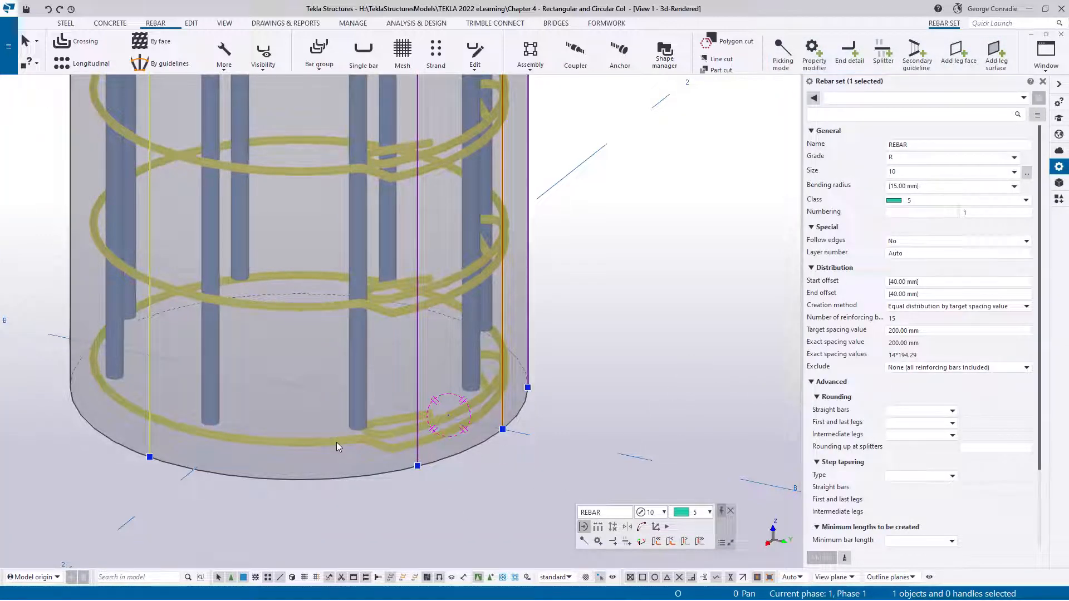
{"action": "key", "text": "Delete"}
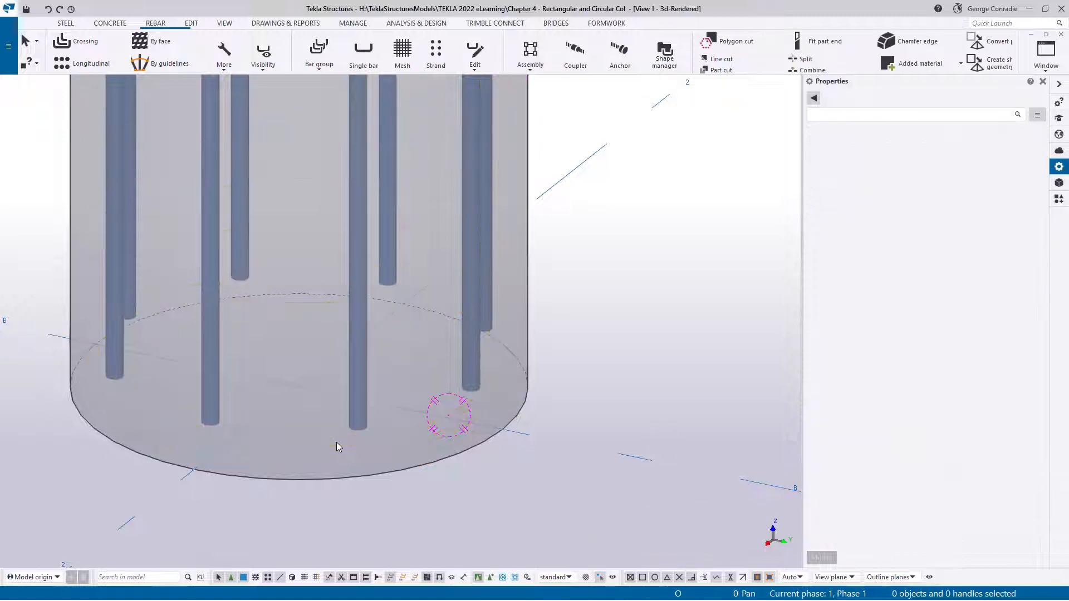
Start a circular bar group in the Plan +0 view and choose the grade R, size 10 tie/stirrup bar for it
{"action": "key", "text": "ctrl+Tab"}
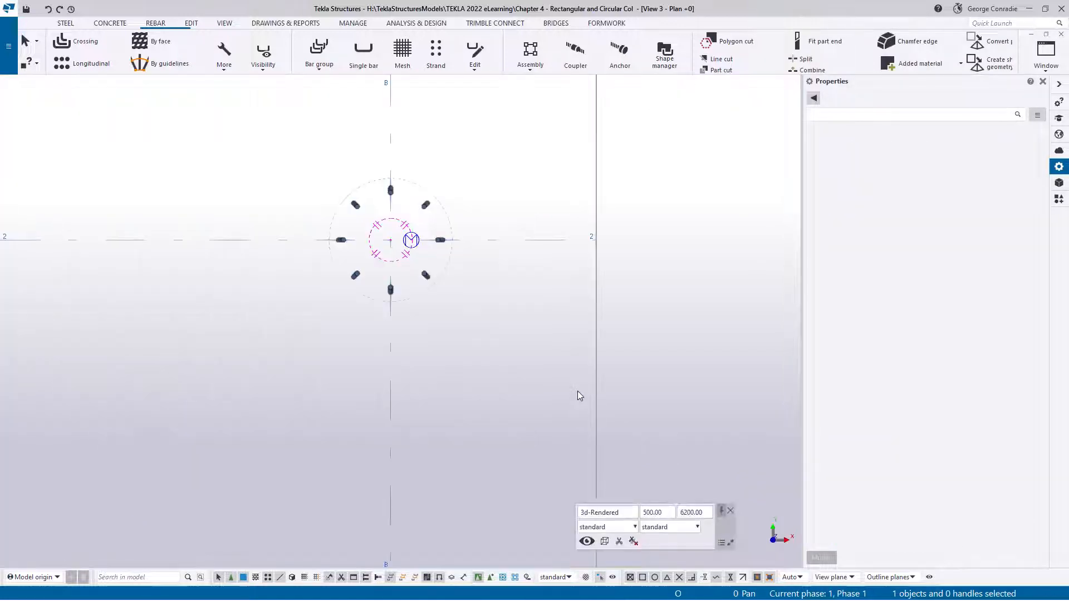
{"action": "middle_click_drag", "start_coordinate": [406, 226], "coordinate": [465, 269]}
{"action": "scroll", "coordinate": [456, 267], "scroll_direction": "up", "scroll_amount": 5}
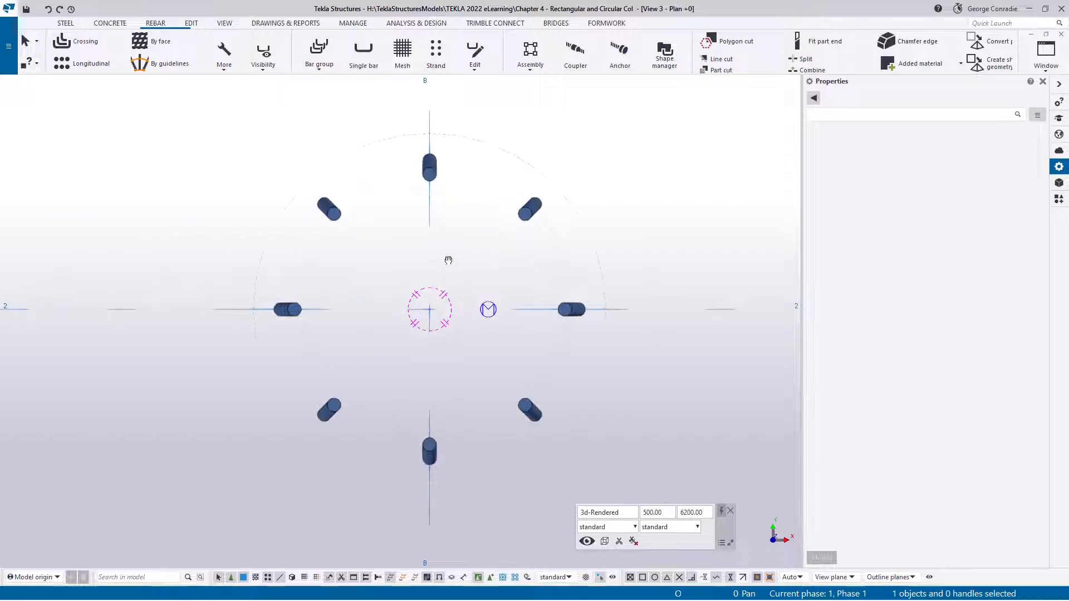
{"action": "left_click", "coordinate": [330, 71]}
{"action": "left_click", "coordinate": [332, 130]}
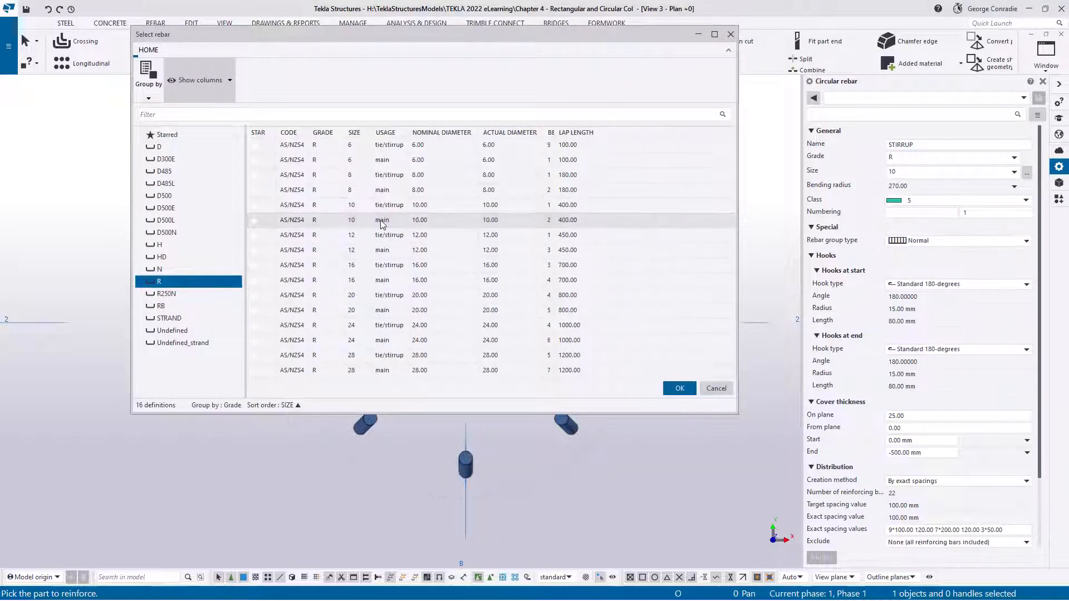
{"action": "left_click", "coordinate": [396, 207]}
{"action": "double_click", "coordinate": [395, 207]}
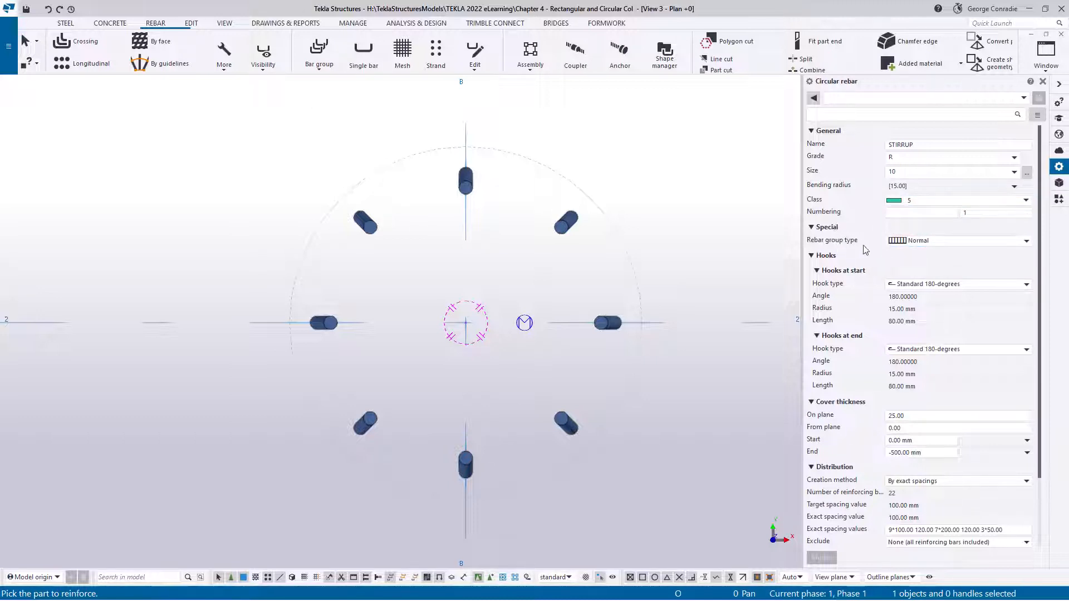
Choose the Normal rebar group type and set the hooks at both the start and the end to No hook
{"action": "left_click", "coordinate": [914, 240]}
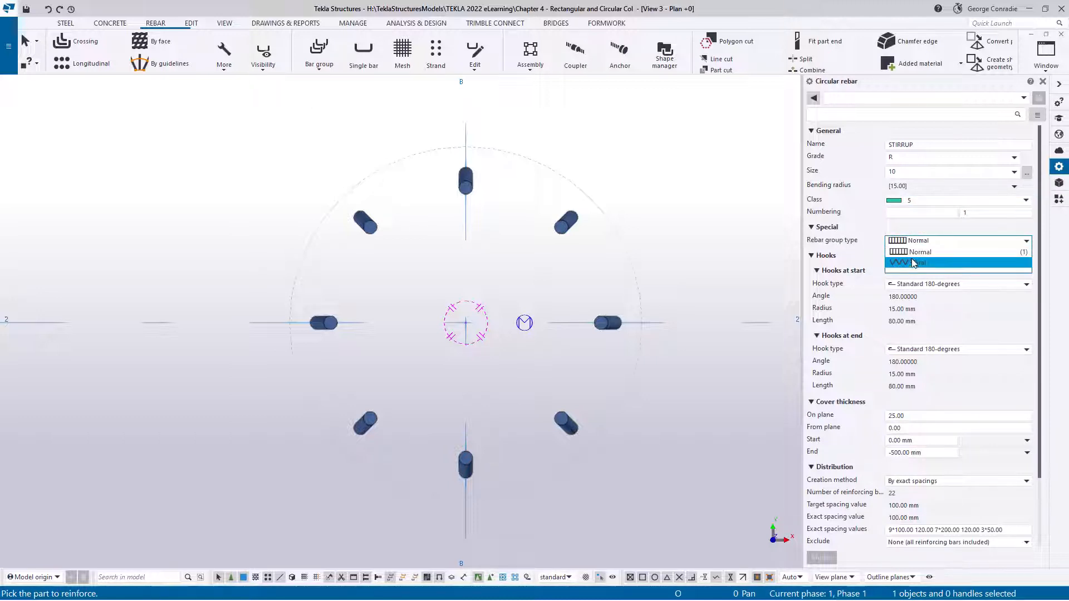
{"action": "left_click", "coordinate": [913, 252]}
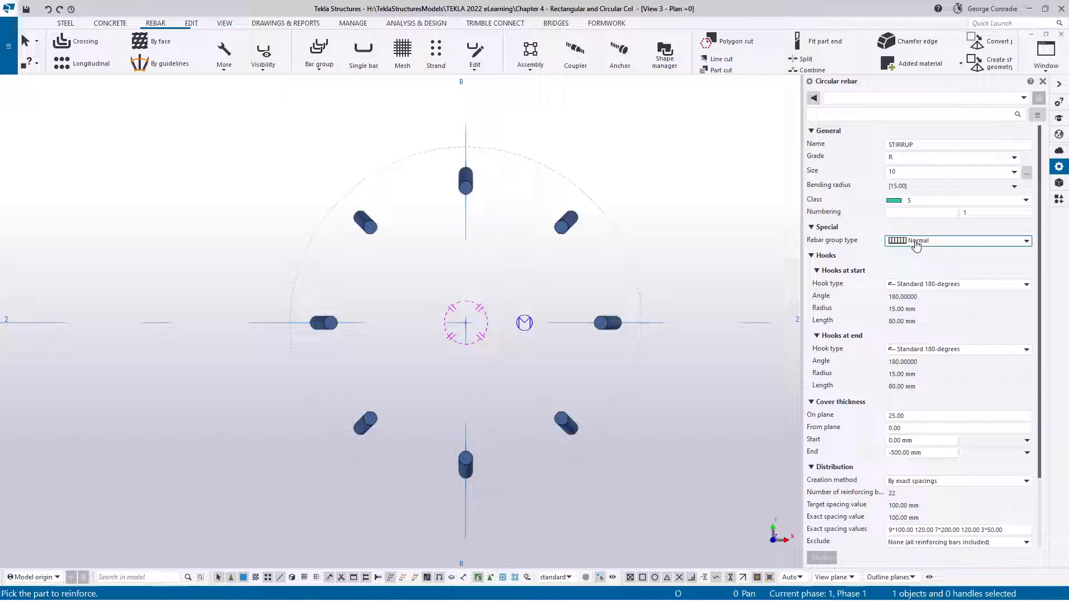
{"action": "left_click", "coordinate": [939, 285]}
{"action": "left_click", "coordinate": [933, 298]}
{"action": "left_click", "coordinate": [926, 351]}
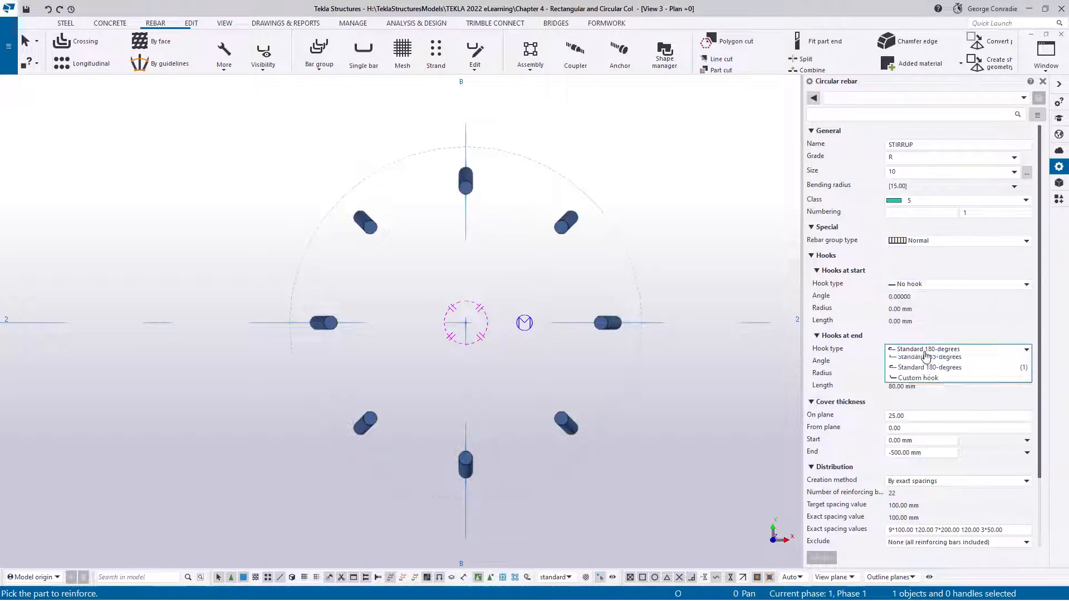
{"action": "left_click", "coordinate": [927, 359]}
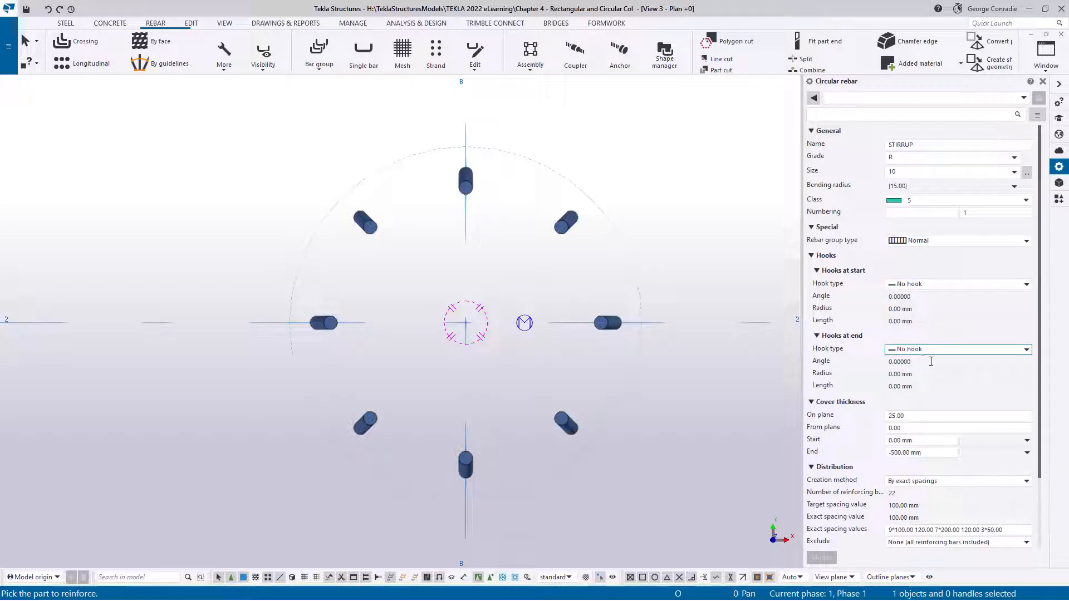
Distribute the ties by Equal distribution by target spacing value, with a target spacing of 200 mm
{"action": "left_click", "coordinate": [920, 416]}
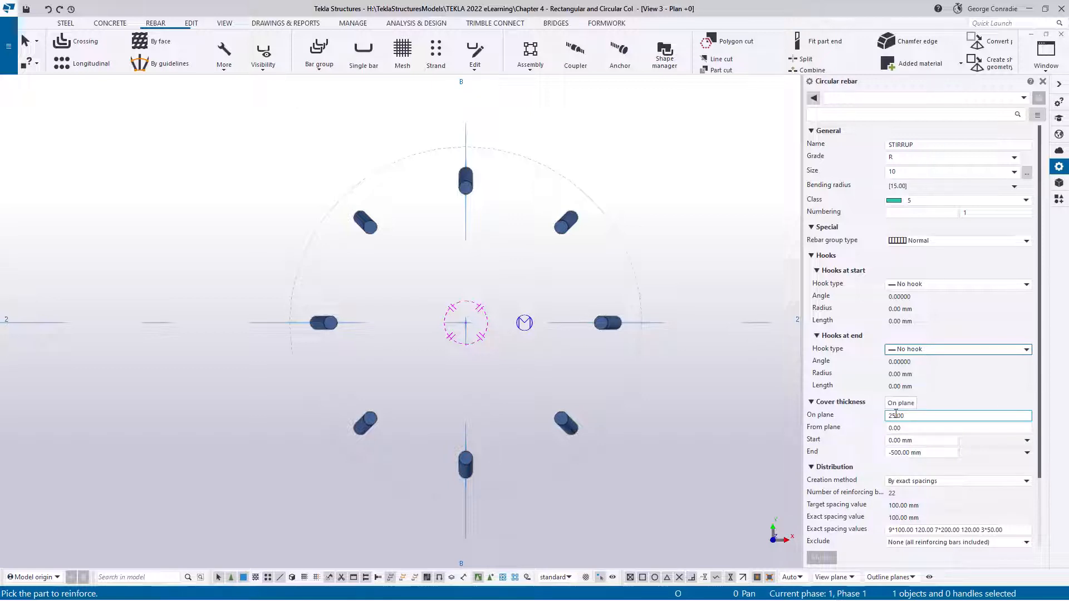
{"action": "left_click", "coordinate": [919, 452]}
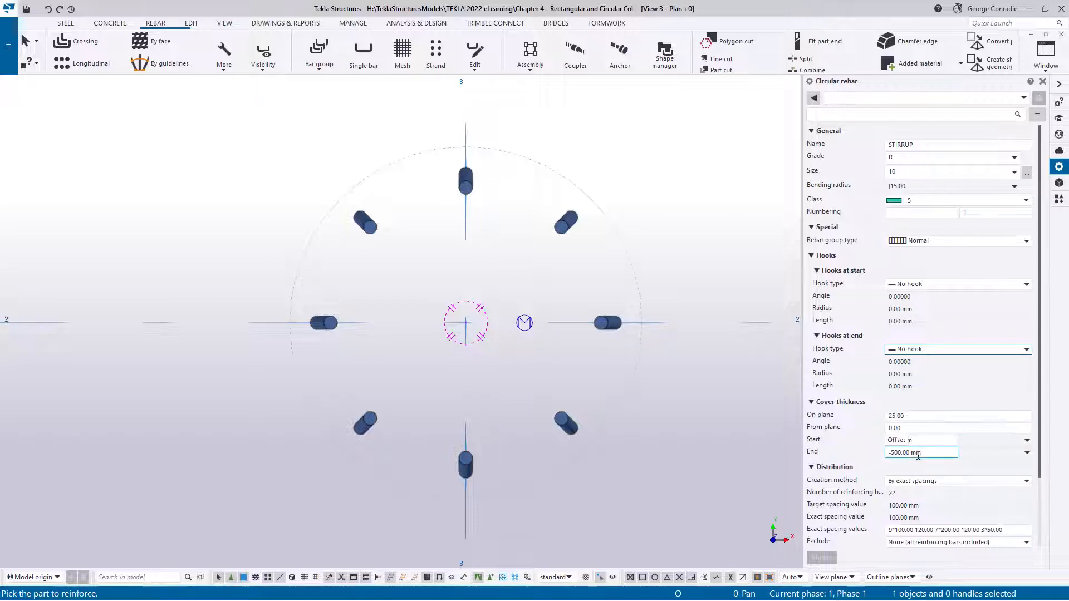
{"action": "left_click_drag", "start_coordinate": [943, 453], "coordinate": [862, 450]}
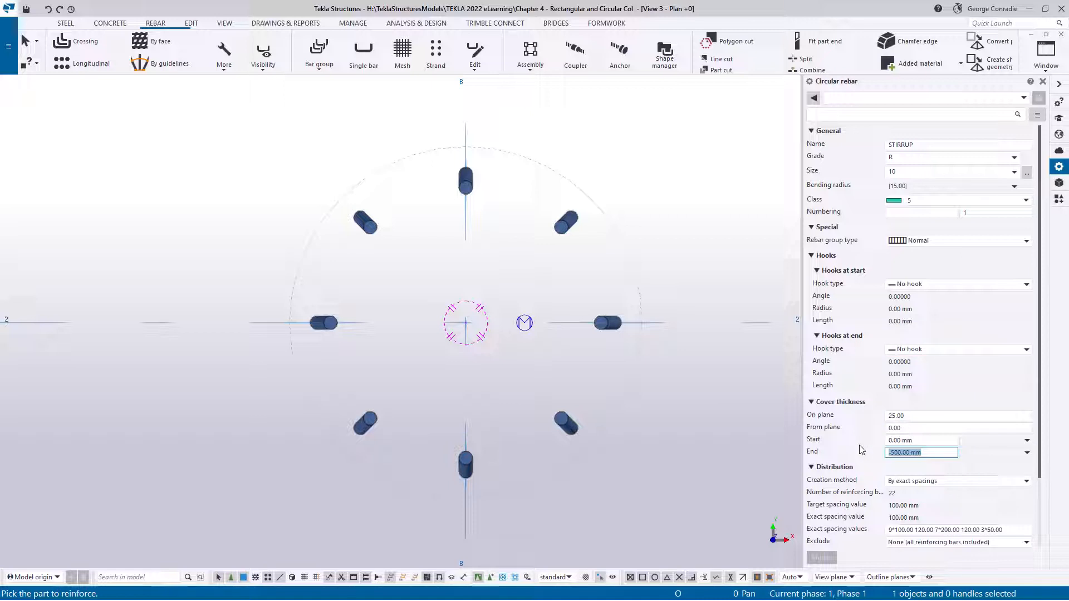
{"action": "left_click", "coordinate": [952, 482]}
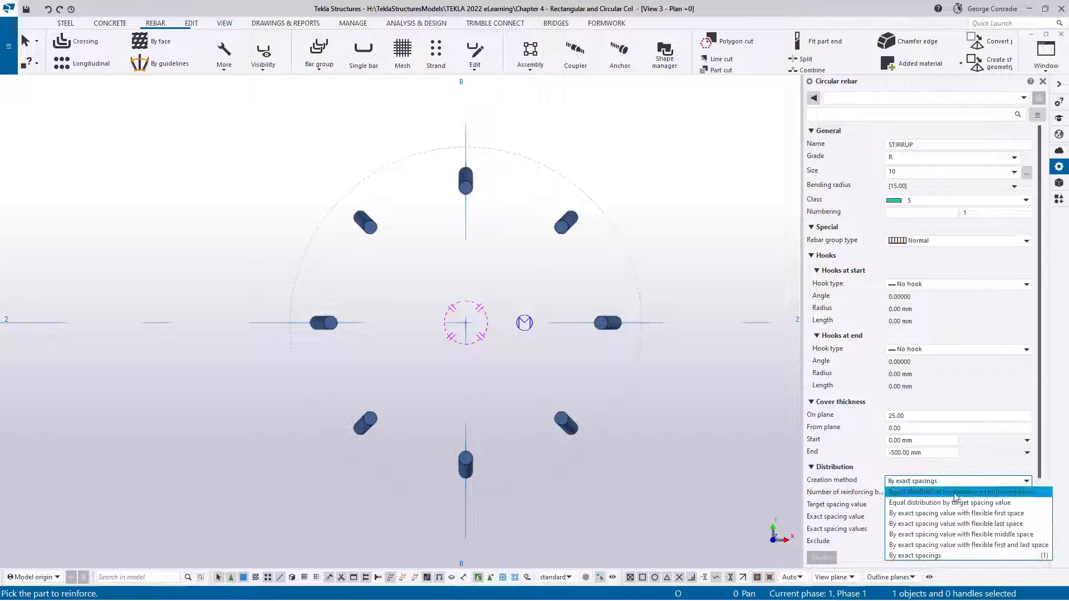
{"action": "left_click", "coordinate": [956, 503]}
{"action": "left_click", "coordinate": [850, 507]}
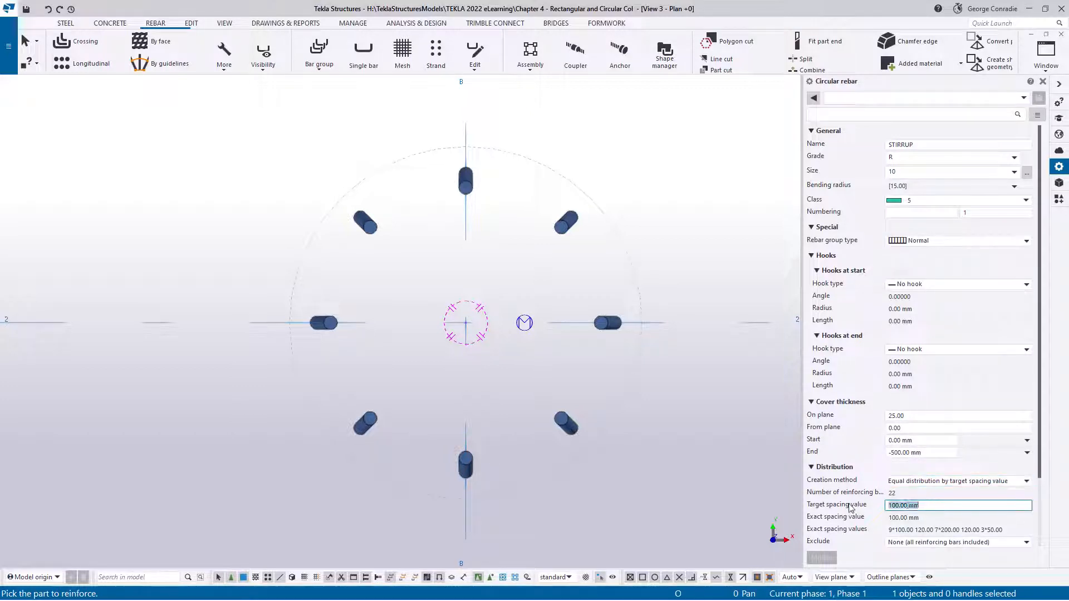
{"action": "type", "text": "200"}
{"action": "scroll", "coordinate": [851, 507], "scroll_direction": "down", "scroll_amount": 3}
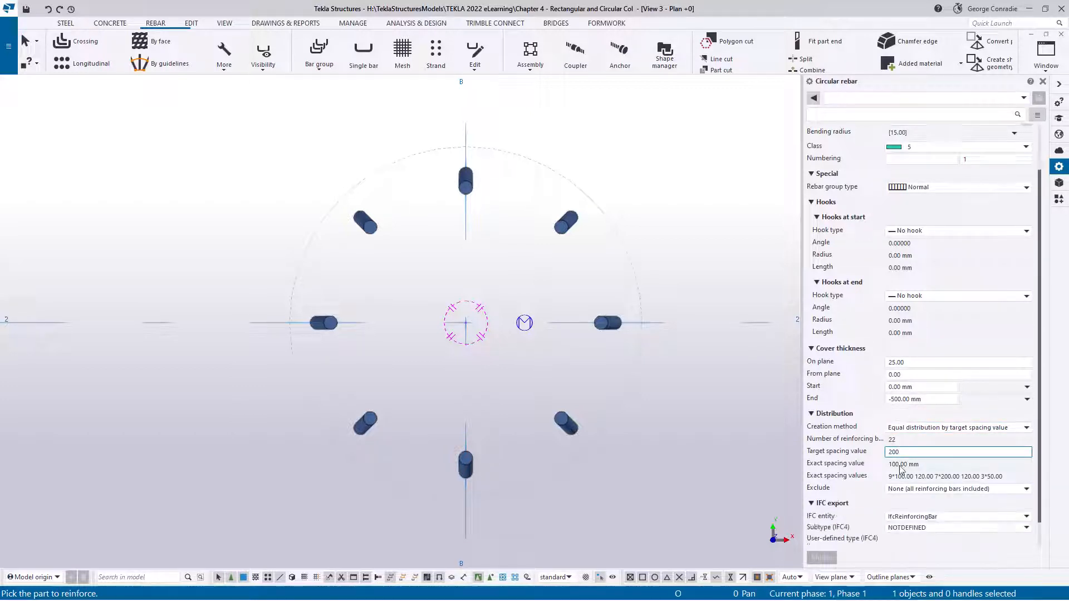
Pick the round column as the part to reinforce and define the tie shape with three quarter points on its perimeter
{"action": "middle_click_drag", "start_coordinate": [772, 454], "coordinate": [749, 452]}
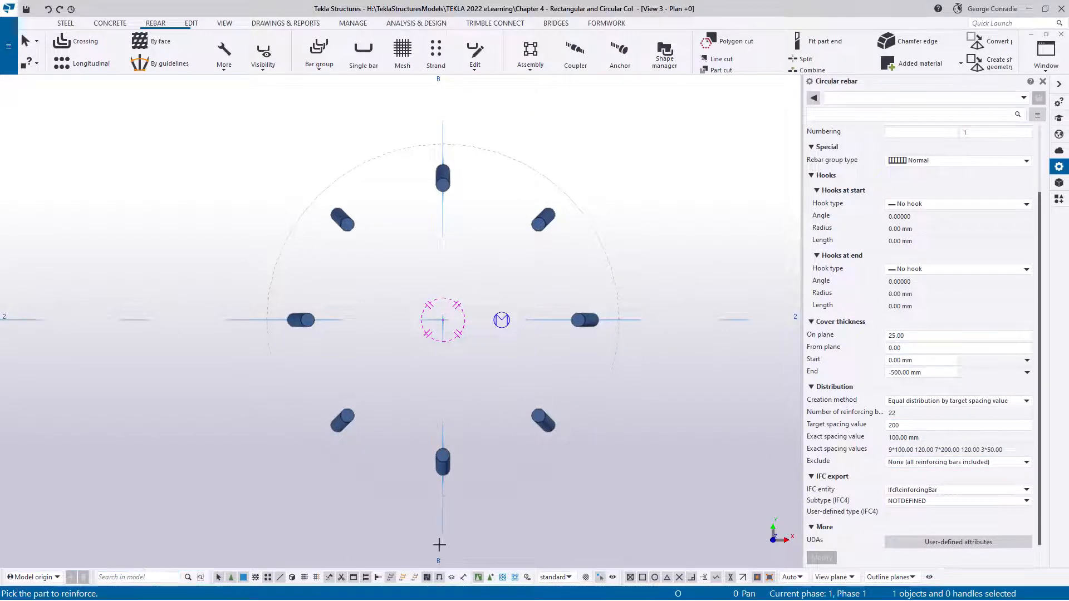
{"action": "left_click", "coordinate": [497, 488]}
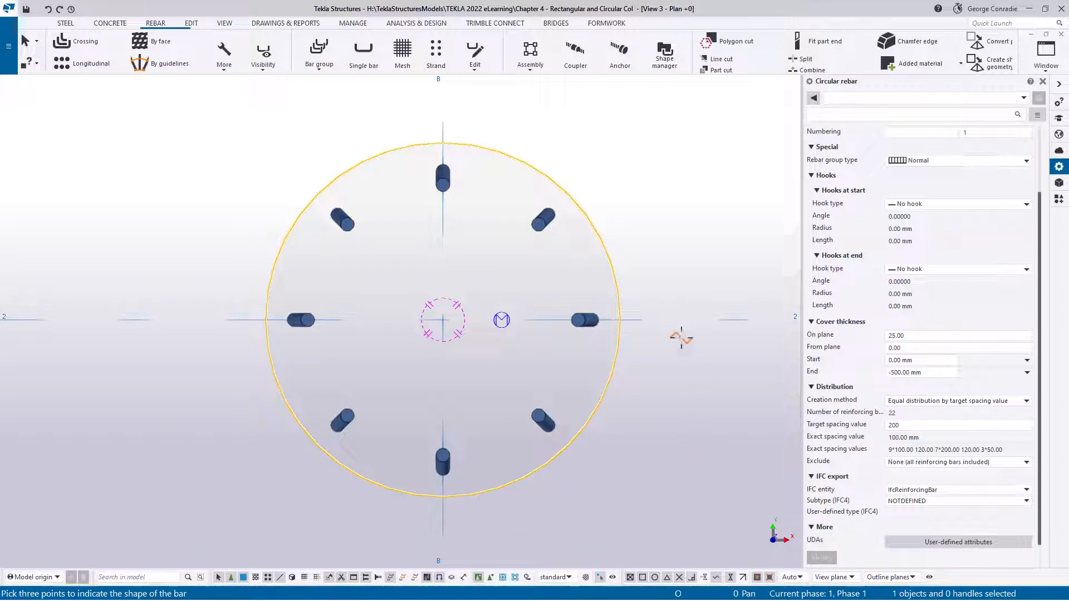
{"action": "middle_click_drag", "start_coordinate": [683, 337], "coordinate": [692, 353]}
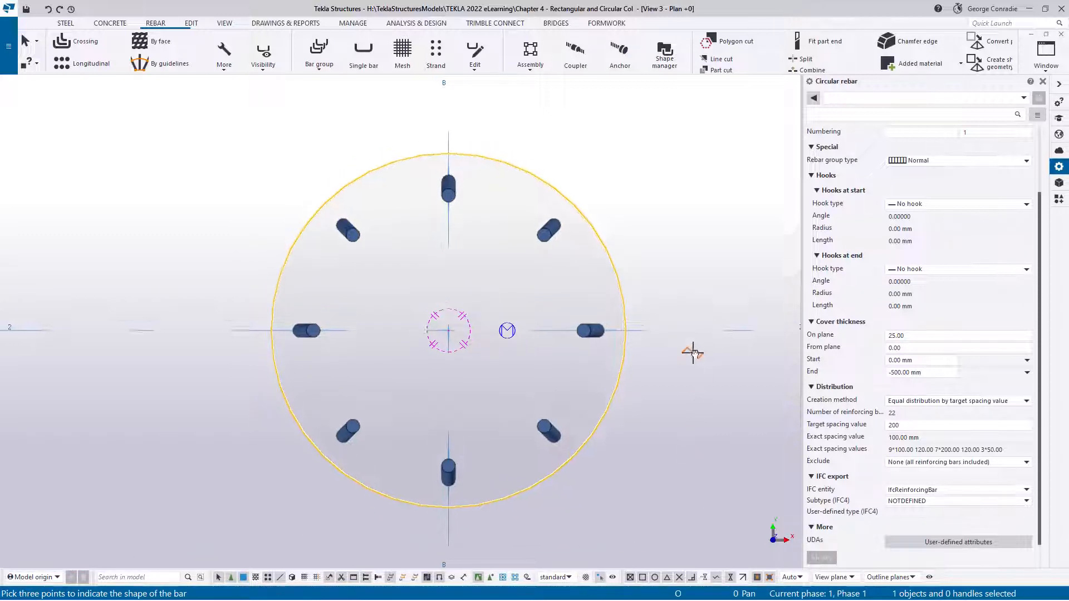
{"action": "left_click", "coordinate": [627, 338]}
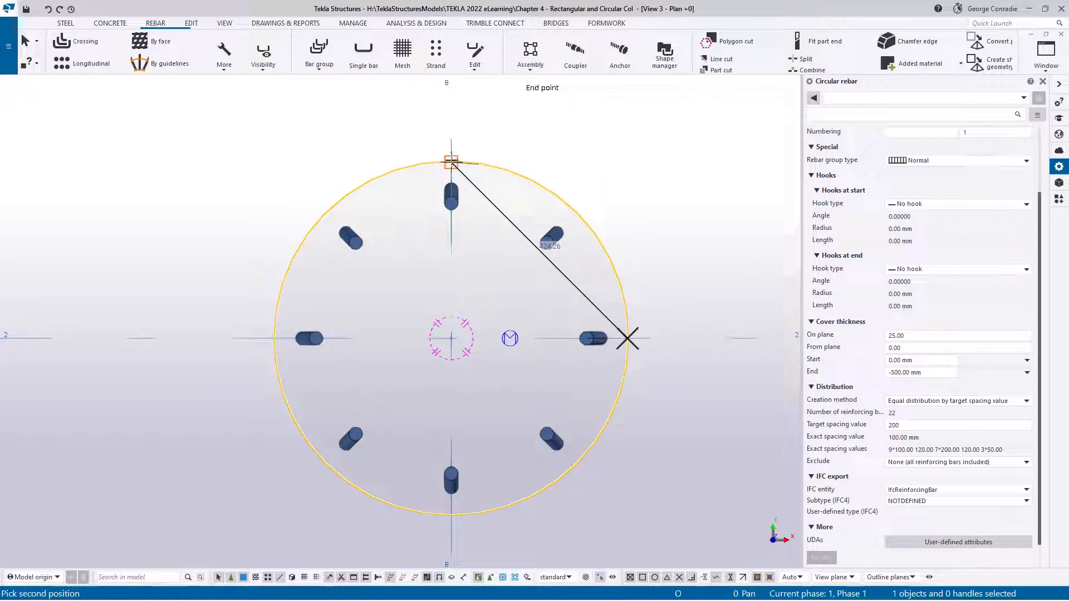
{"action": "left_click", "coordinate": [452, 163]}
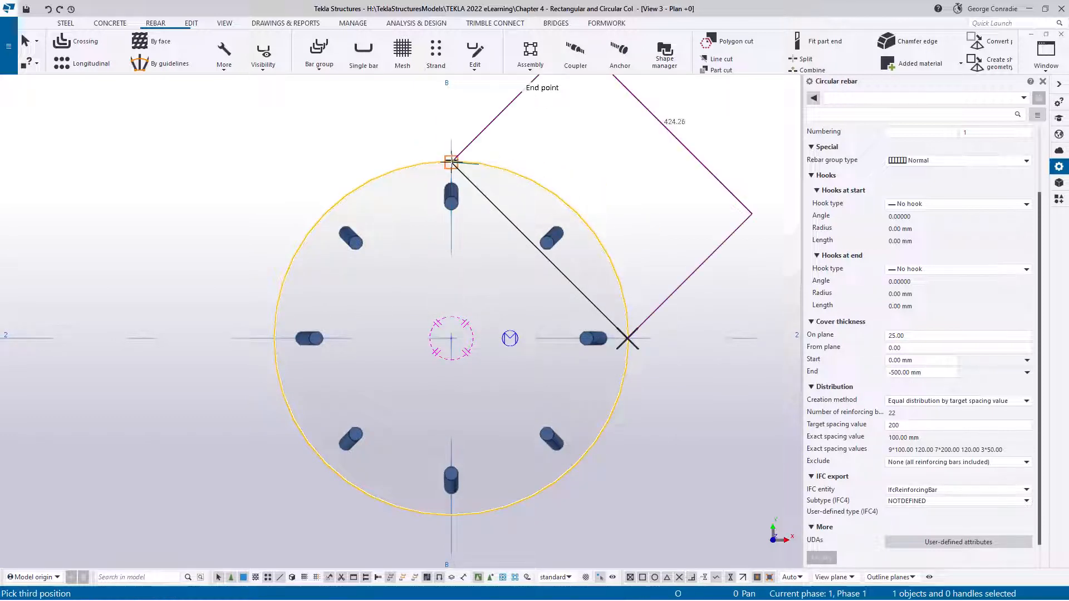
{"action": "left_click", "coordinate": [274, 338]}
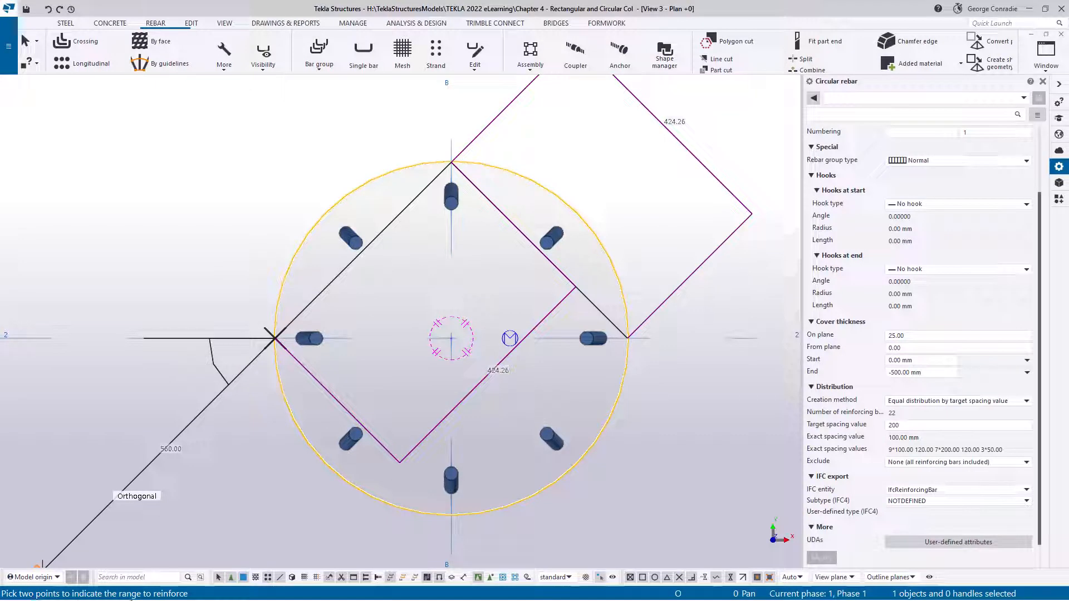
Define the tie group's range from the column's bottom edge to its top edge in the 3D view and end the command
{"action": "key", "text": "ctrl+p"}
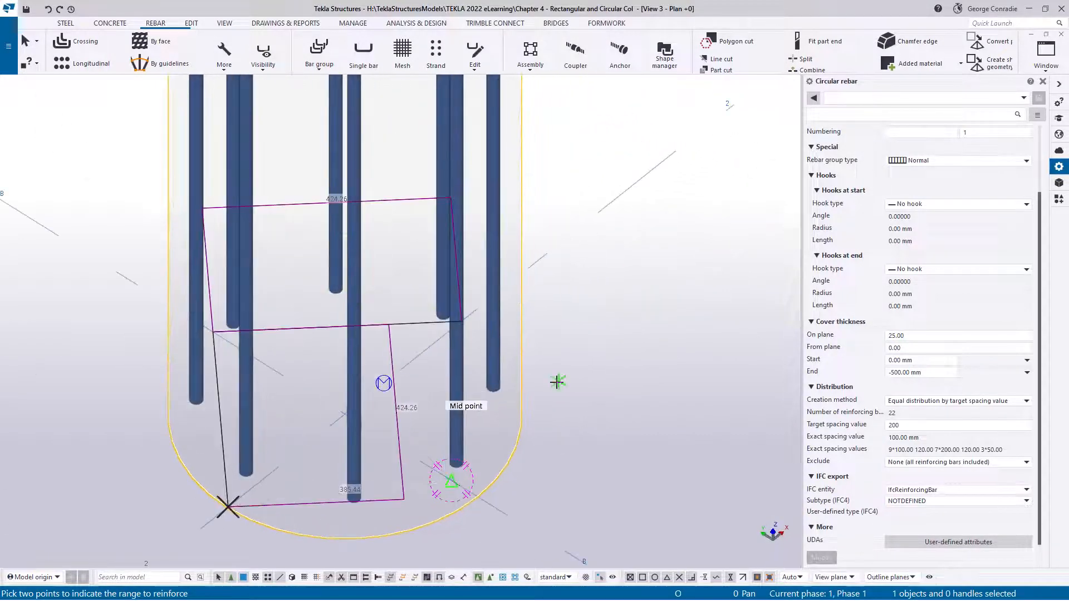
{"action": "left_click", "coordinate": [478, 497]}
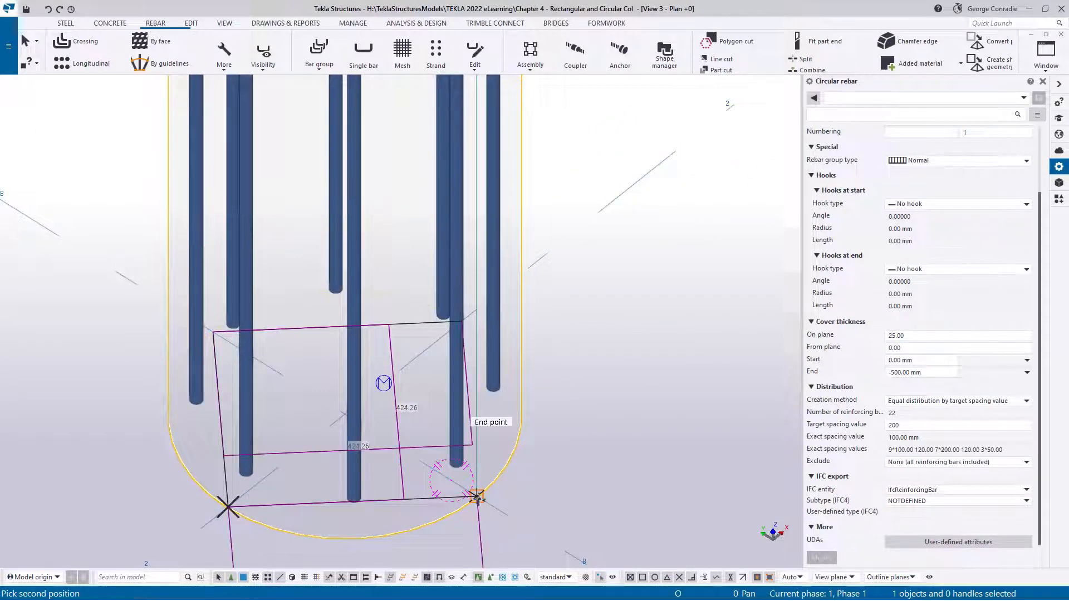
{"action": "scroll", "coordinate": [478, 497], "scroll_direction": "down", "scroll_amount": 4}
{"action": "middle_click_drag", "start_coordinate": [498, 423], "coordinate": [502, 539]}
{"action": "scroll", "coordinate": [488, 222], "scroll_direction": "up", "scroll_amount": 3}
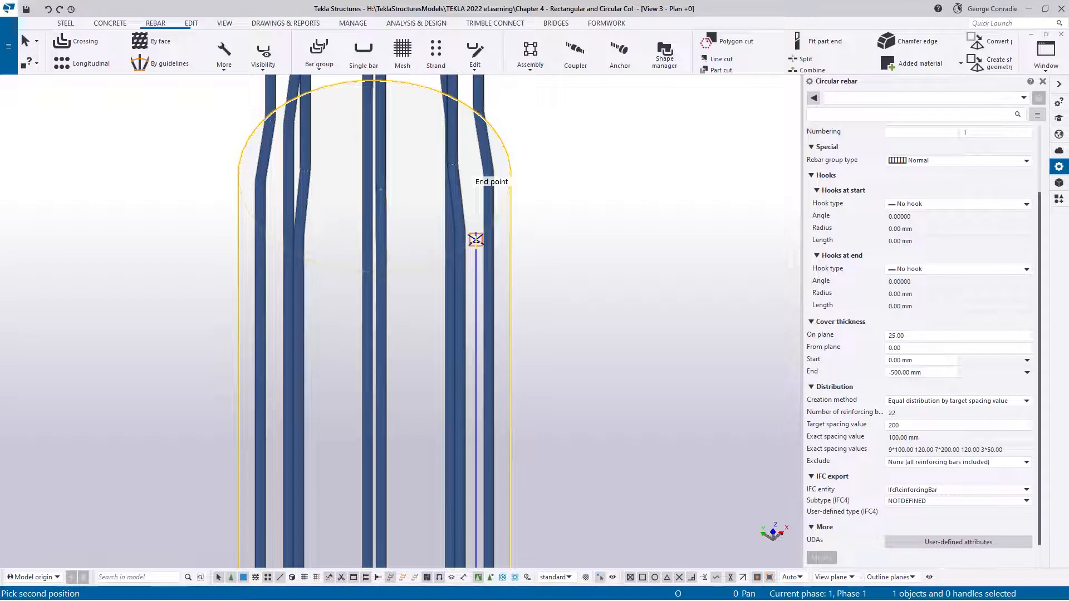
{"action": "left_click", "coordinate": [476, 239]}
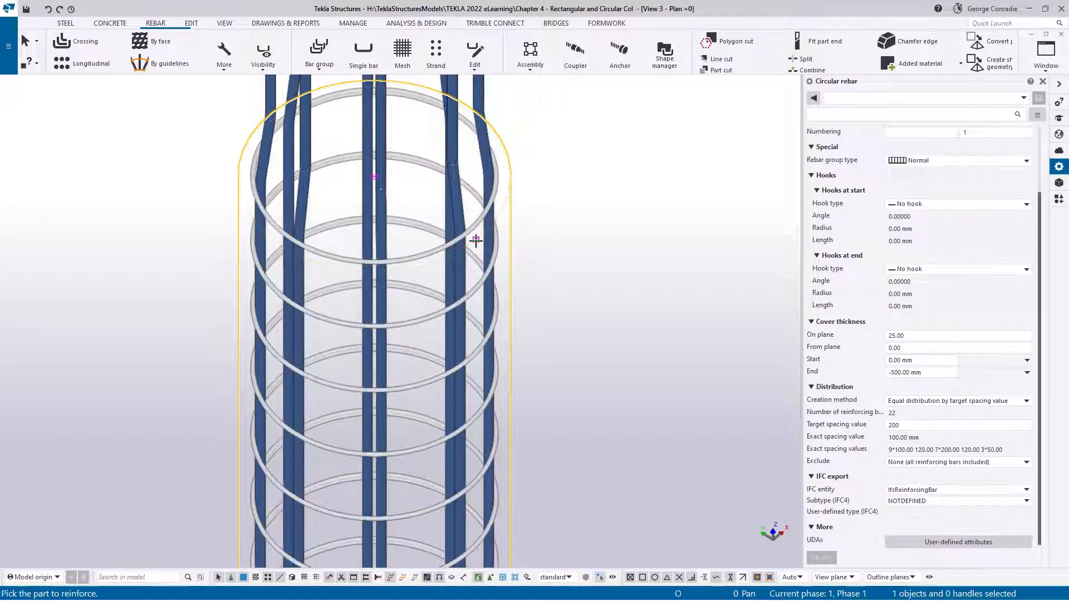
{"action": "right_click", "coordinate": [554, 258]}
{"action": "left_click", "coordinate": [571, 268]}
{"action": "left_click", "coordinate": [556, 301]}
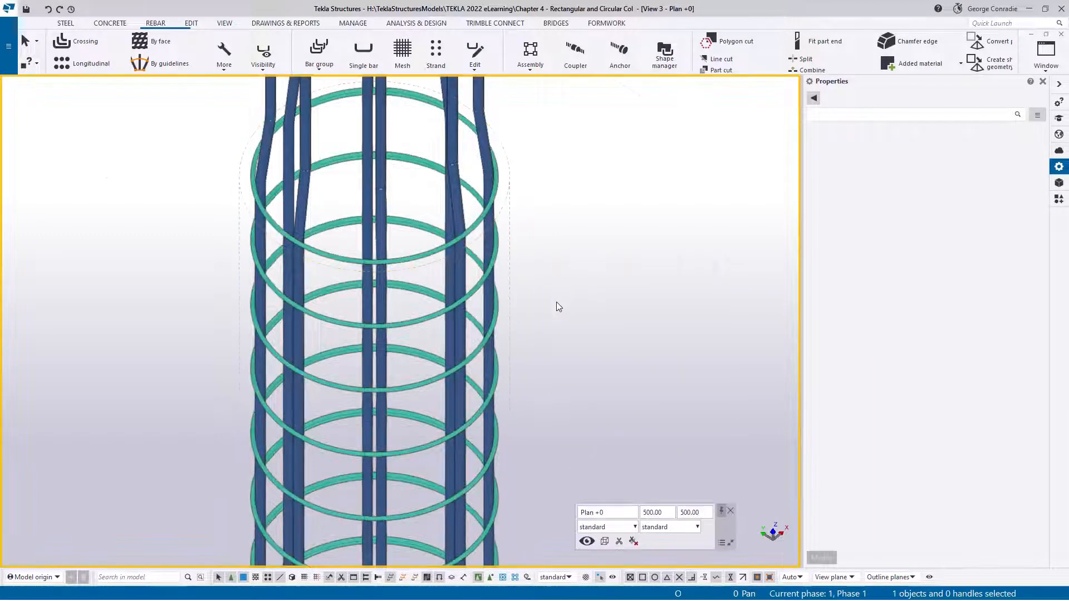
Select the new circular tie group and examine where the bar ends meet at the column base
{"action": "scroll", "coordinate": [557, 302], "scroll_direction": "down", "scroll_amount": 3}
{"action": "middle_click_drag", "start_coordinate": [503, 315], "coordinate": [455, 278], "text": "ctrl"}
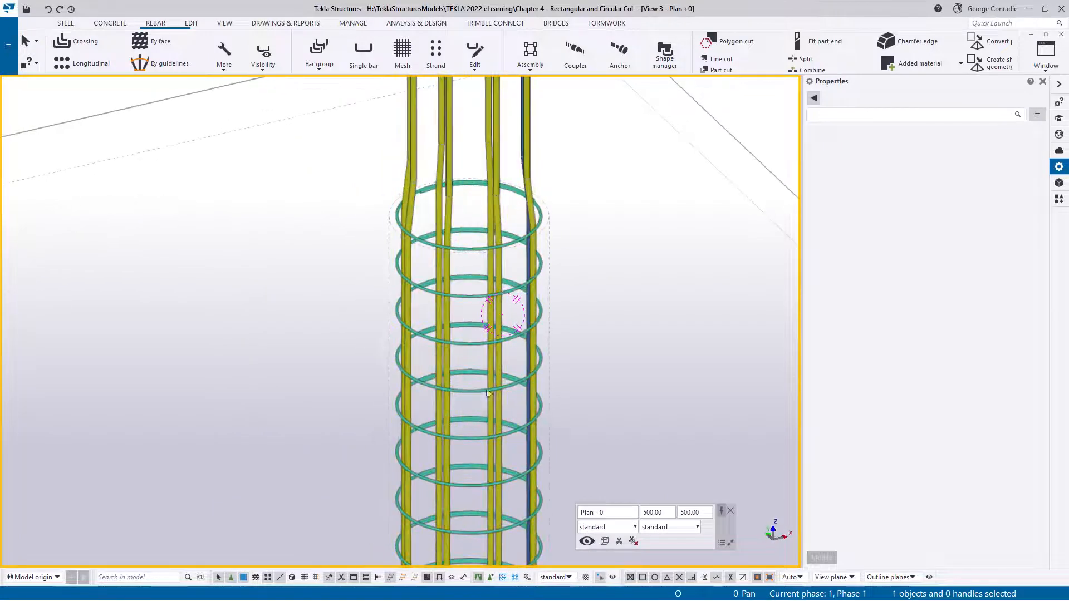
{"action": "middle_click_drag", "start_coordinate": [489, 392], "coordinate": [466, 191]}
{"action": "middle_click_drag", "start_coordinate": [518, 509], "coordinate": [515, 262]}
{"action": "scroll", "coordinate": [515, 387], "scroll_direction": "up", "scroll_amount": 5}
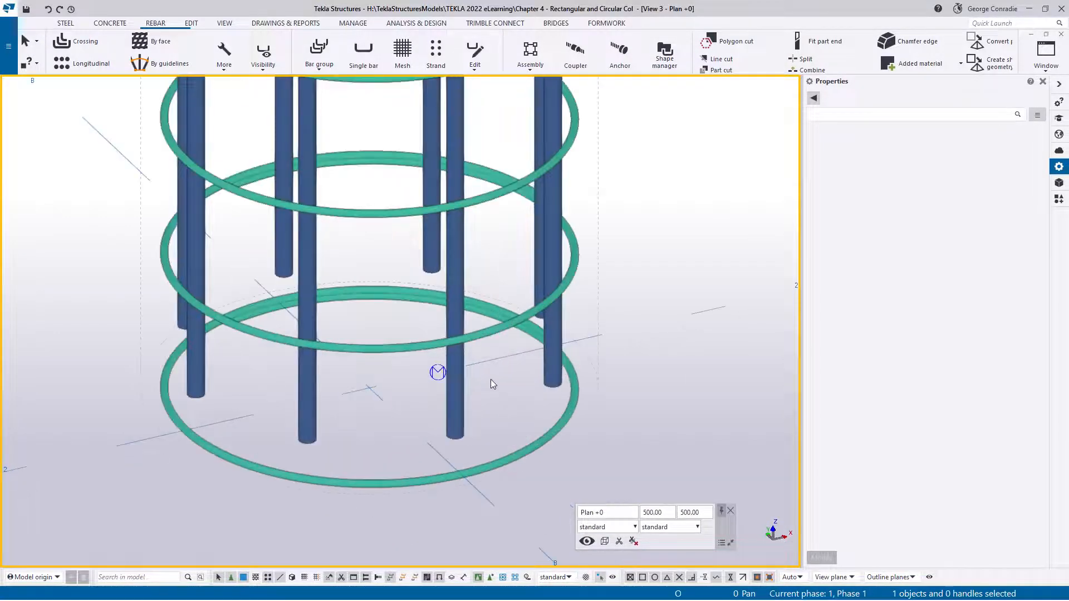
{"action": "left_click", "coordinate": [495, 332]}
{"action": "middle_click_drag", "start_coordinate": [545, 380], "coordinate": [449, 386], "text": "ctrl"}
{"action": "middle_click_drag", "start_coordinate": [648, 383], "coordinate": [301, 389]}
{"action": "middle_click_drag", "start_coordinate": [557, 373], "coordinate": [398, 360]}
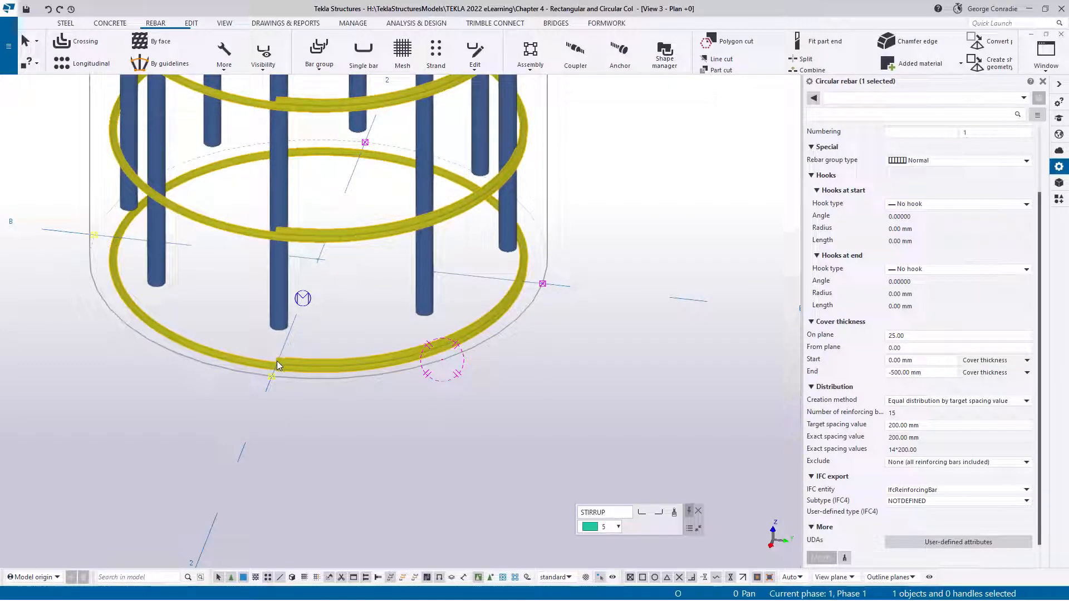
{"action": "middle_click_drag", "start_coordinate": [276, 361], "coordinate": [264, 392], "text": "ctrl"}
{"action": "middle_click_drag", "start_coordinate": [473, 323], "coordinate": [444, 309], "text": "ctrl"}
{"action": "middle_click_drag", "start_coordinate": [306, 332], "coordinate": [369, 348]}
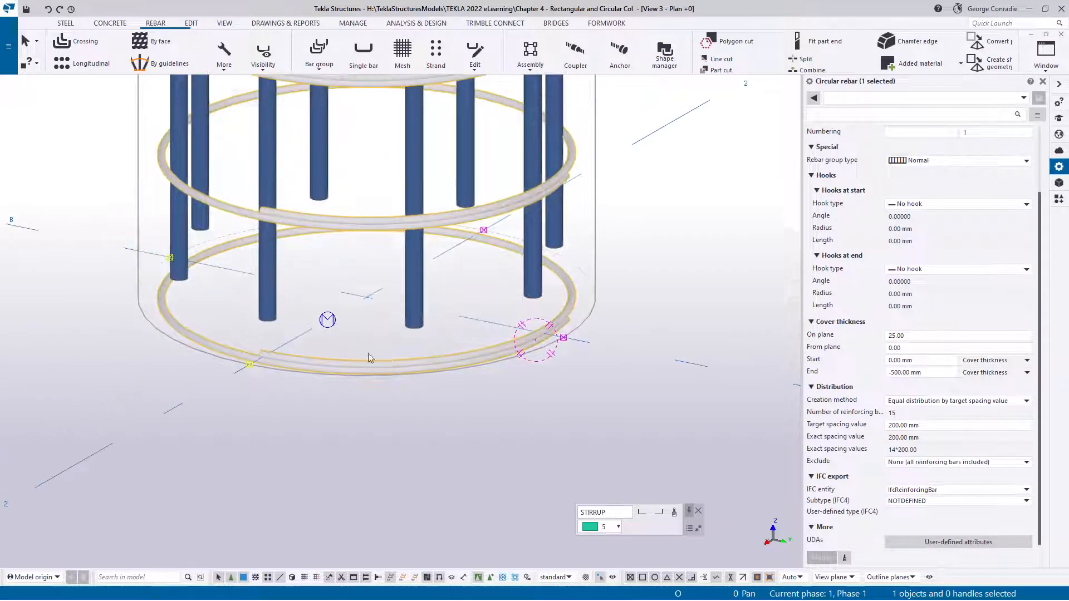
{"action": "middle_click_drag", "start_coordinate": [268, 353], "coordinate": [303, 376], "text": "ctrl"}
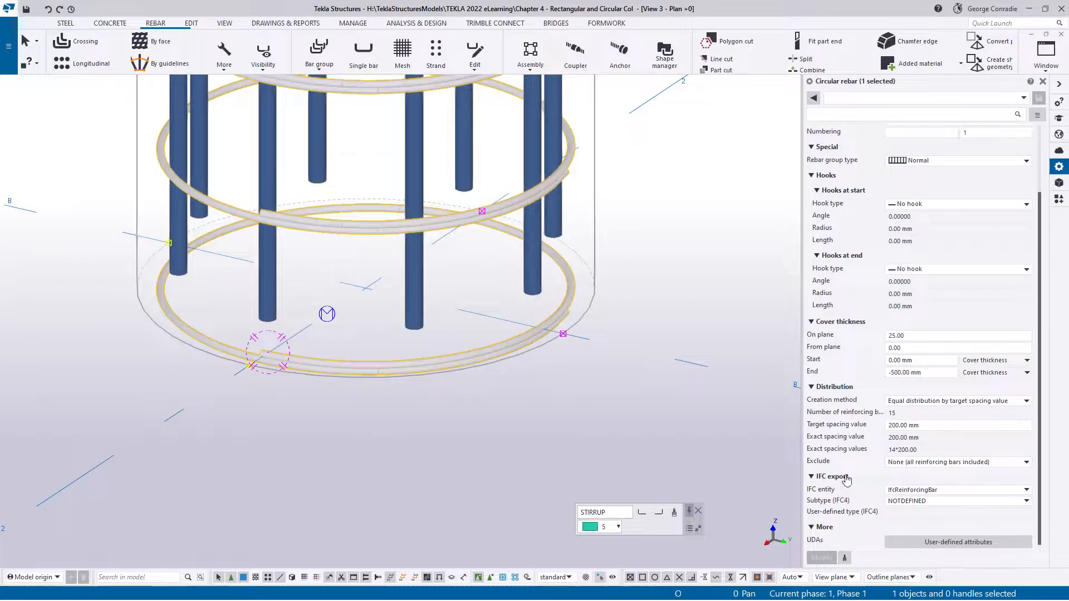
Set the tie group's start and end cover thickness to -225 mm each and apply the change
{"action": "left_click", "coordinate": [815, 361]}
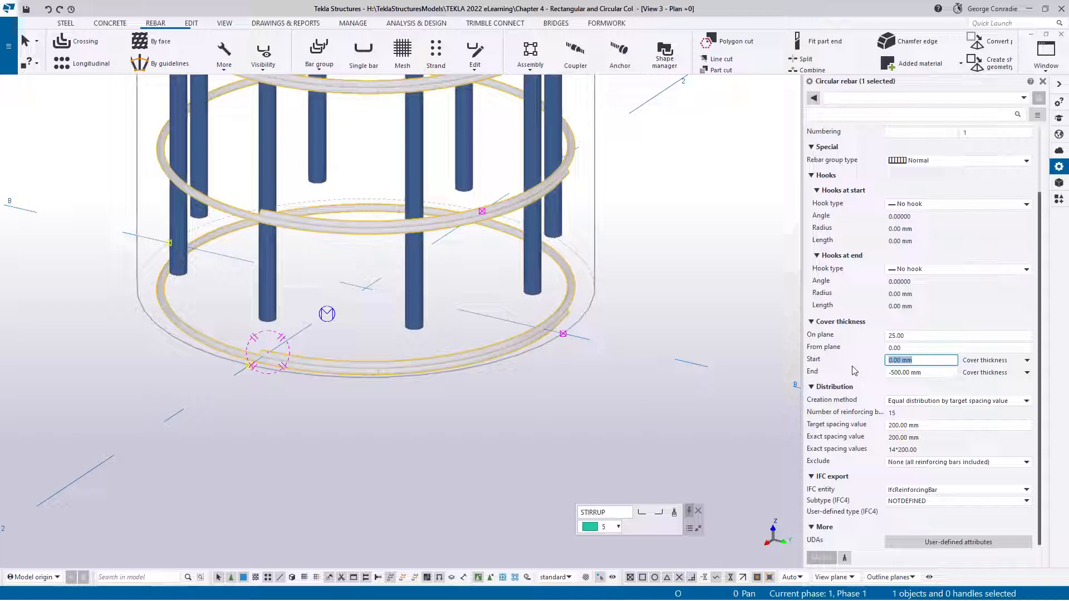
{"action": "type", "text": "-225"}
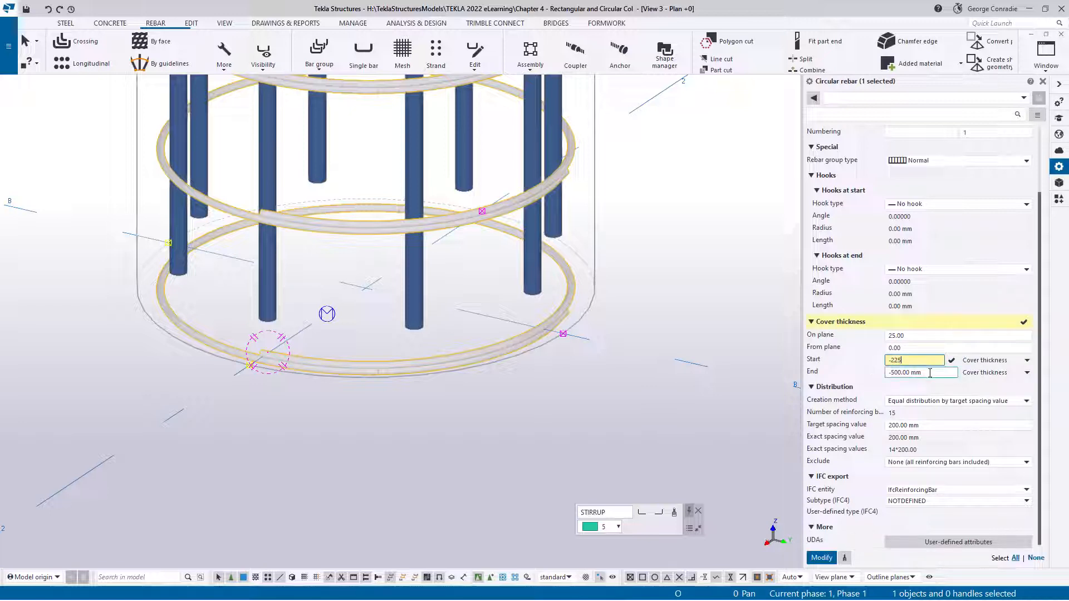
{"action": "left_click", "coordinate": [815, 373]}
{"action": "type", "text": "-225"}
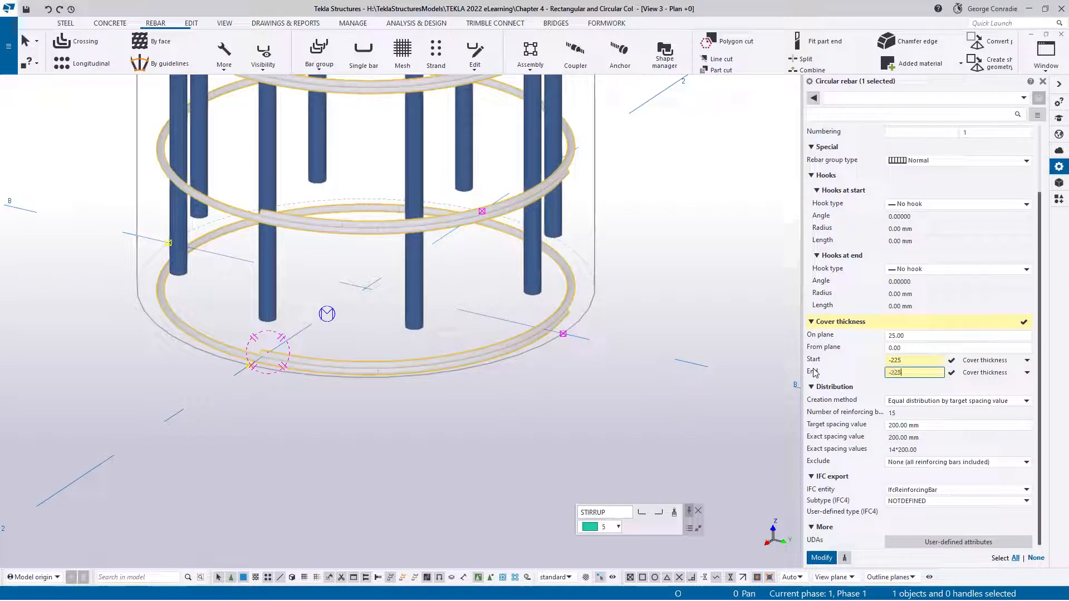
{"action": "left_click", "coordinate": [821, 557]}
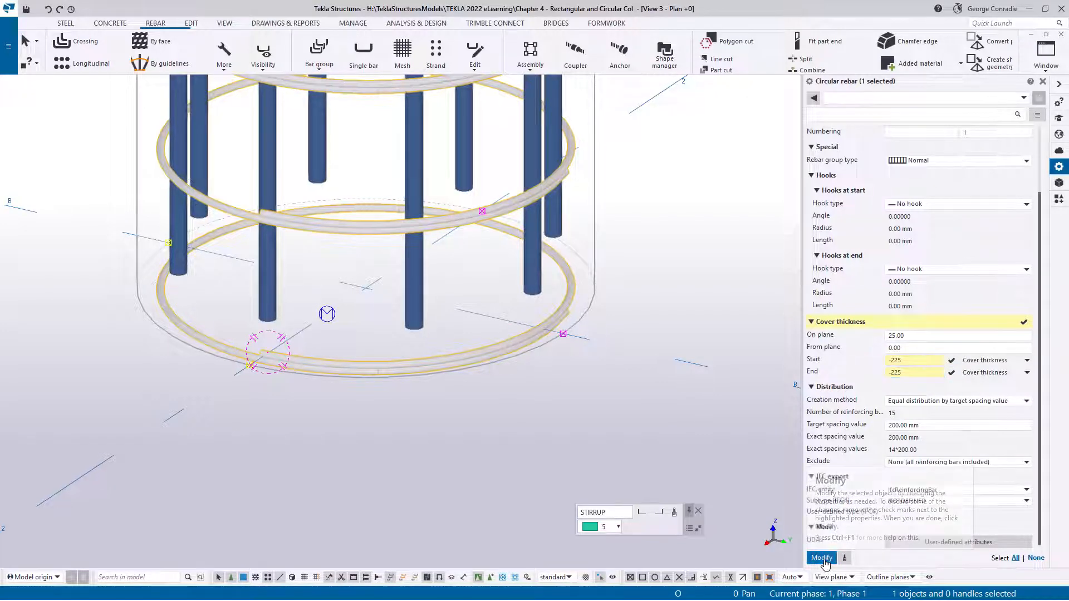
Examine the lap of the circular ties at the column base from several angles and in the plan view
{"action": "middle_click_drag", "start_coordinate": [381, 377], "coordinate": [458, 369], "text": "ctrl"}
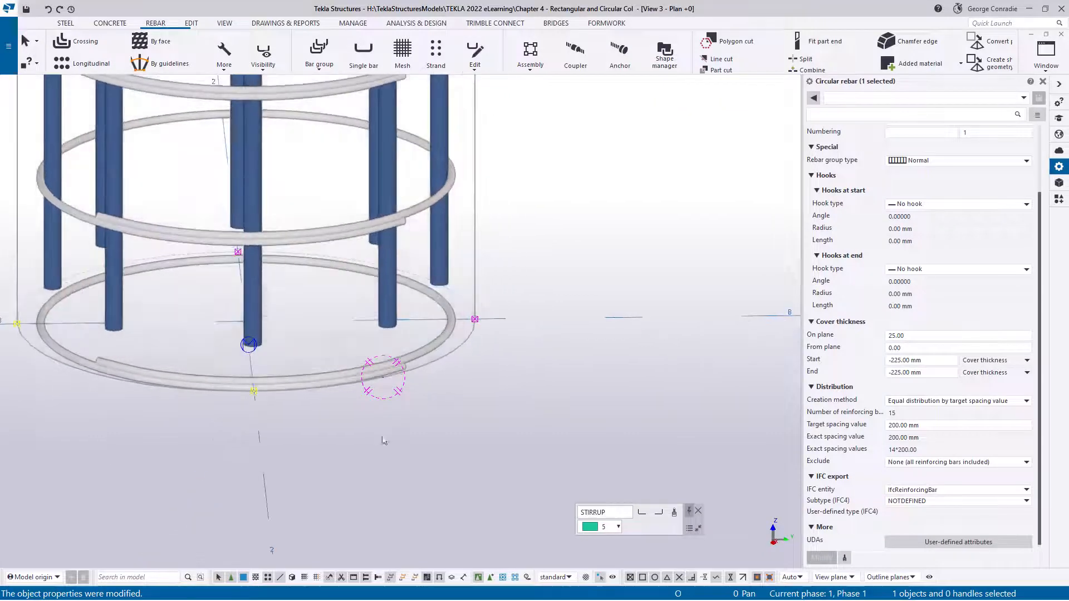
{"action": "middle_click_drag", "start_coordinate": [384, 439], "coordinate": [520, 401]}
{"action": "scroll", "coordinate": [219, 339], "scroll_direction": "up", "scroll_amount": 2}
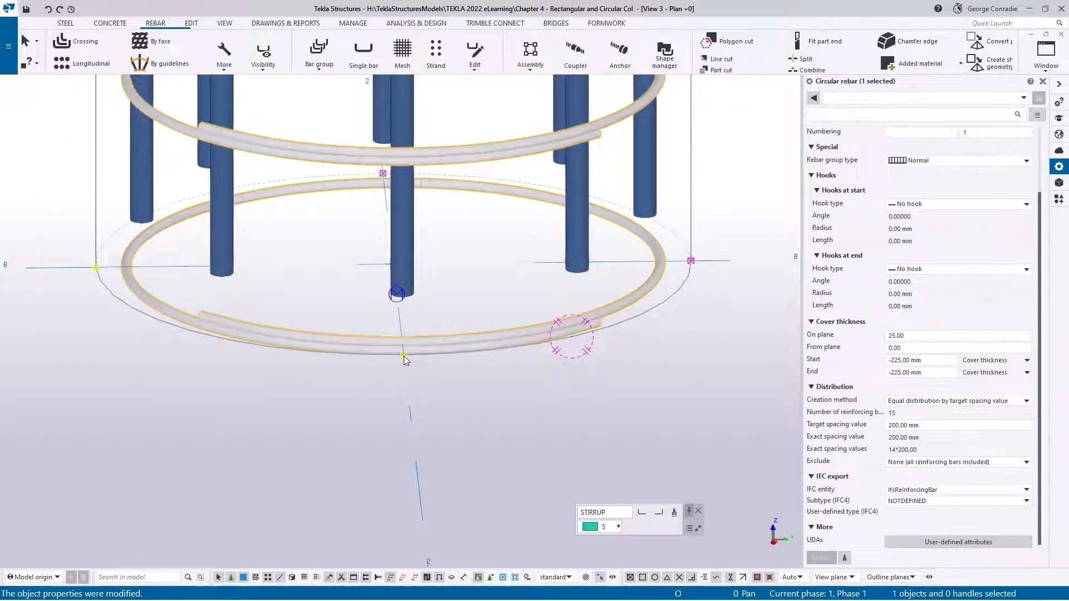
{"action": "scroll", "coordinate": [404, 356], "scroll_direction": "down", "scroll_amount": 2}
{"action": "middle_click_drag", "start_coordinate": [406, 357], "coordinate": [447, 399], "text": "ctrl"}
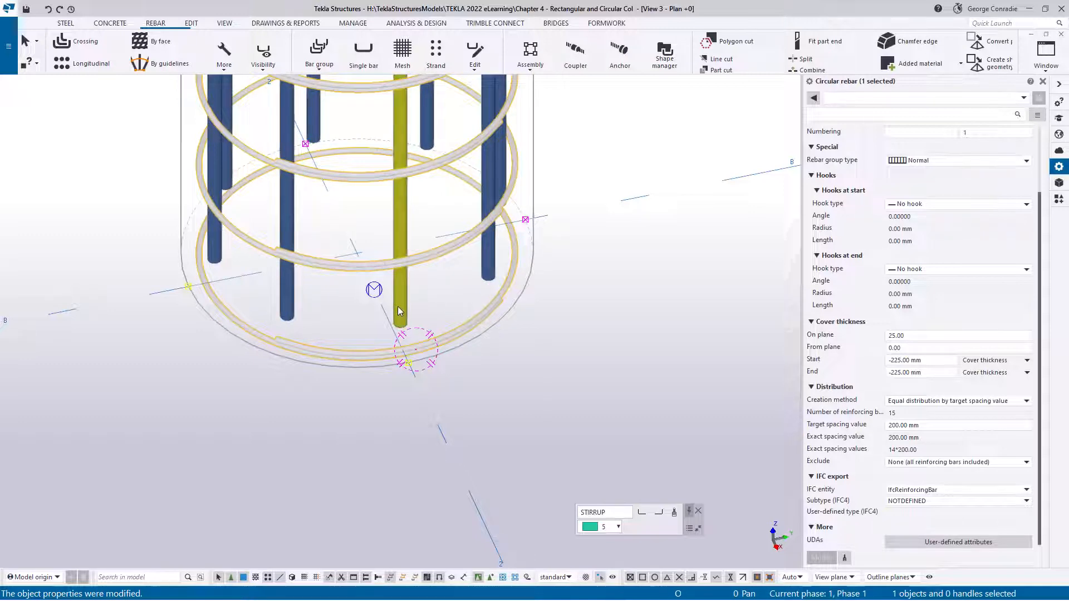
{"action": "left_click", "coordinate": [527, 356]}
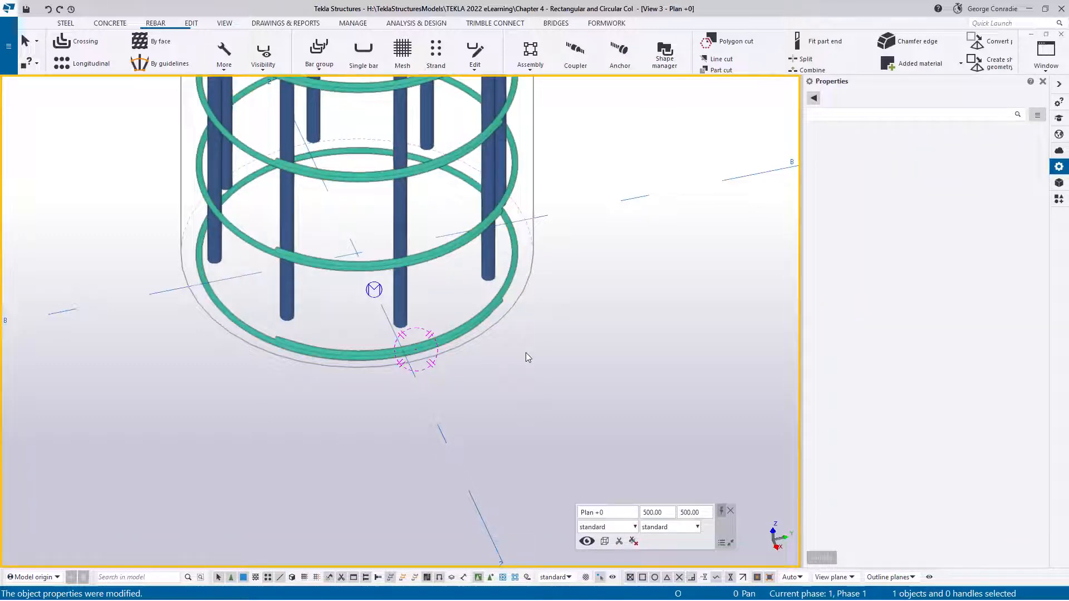
{"action": "key", "text": "ctrl+p"}
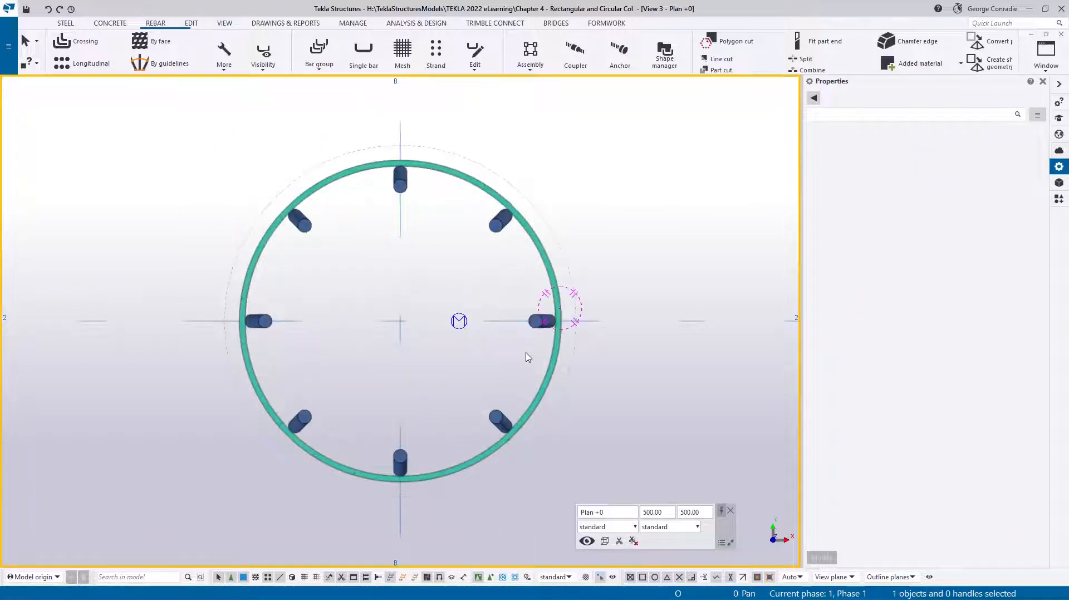
In the grid 2 elevation, set the circular tie group's from-plane cover thickness to 100 and 50 mm and apply the change
{"action": "key", "text": "ctrl+Tab"}
{"action": "scroll", "coordinate": [544, 332], "scroll_direction": "down", "scroll_amount": 2}
{"action": "middle_click_drag", "start_coordinate": [547, 328], "coordinate": [482, 80]}
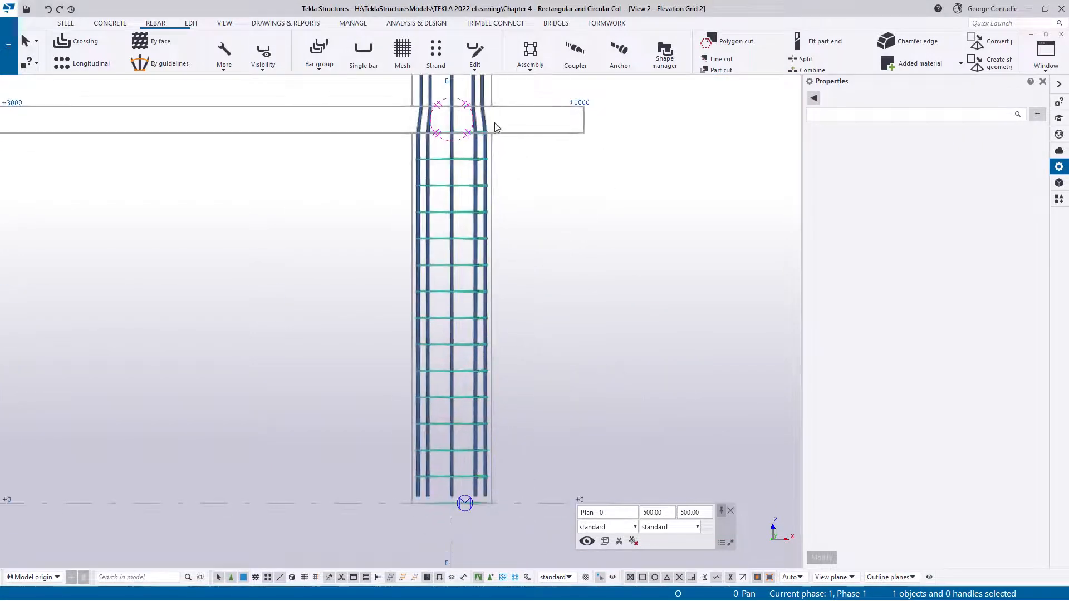
{"action": "left_click", "coordinate": [464, 397]}
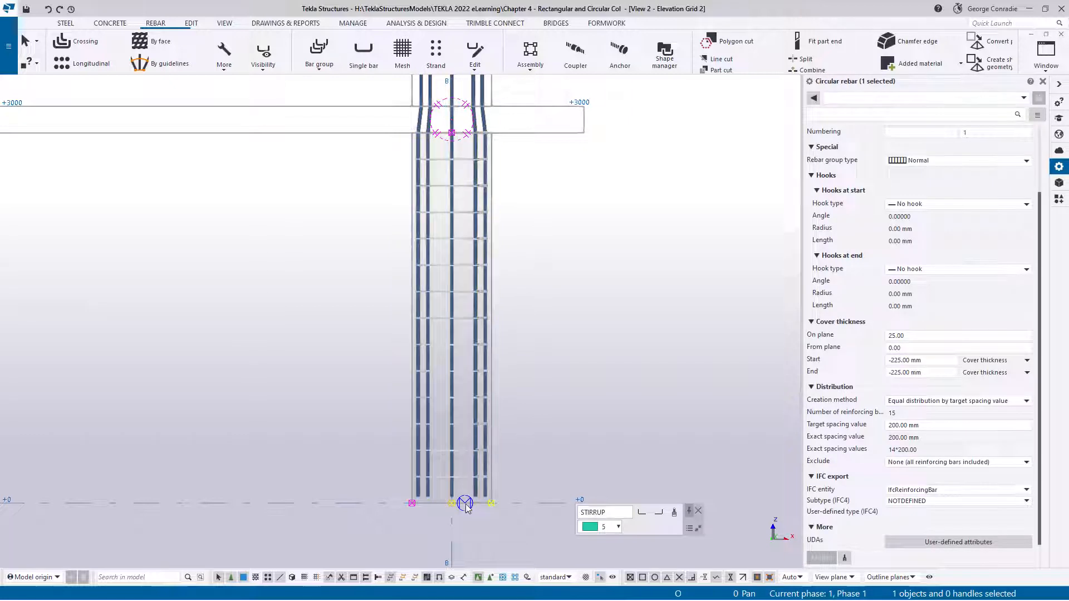
{"action": "double_click", "coordinate": [907, 348]}
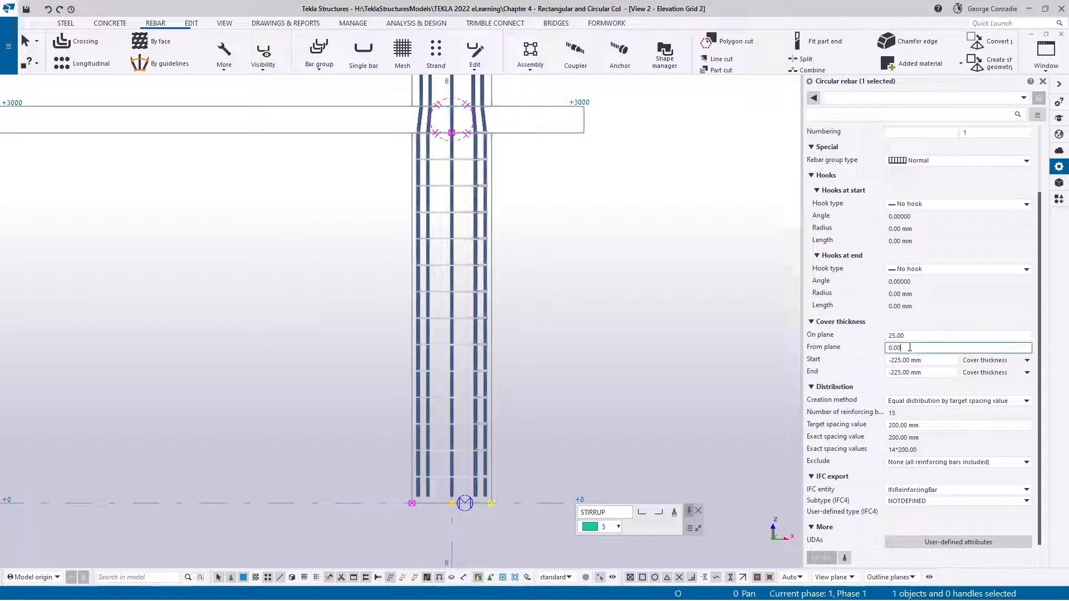
{"action": "type", "text": "1"}
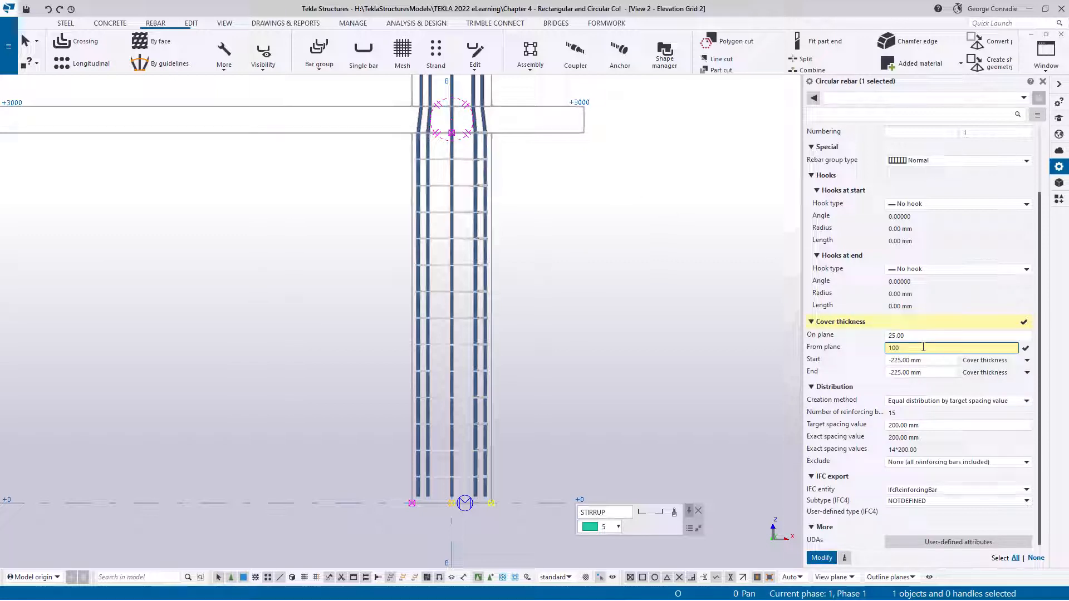
{"action": "type", "text": "00 50"}
{"action": "left_click", "coordinate": [822, 557]}
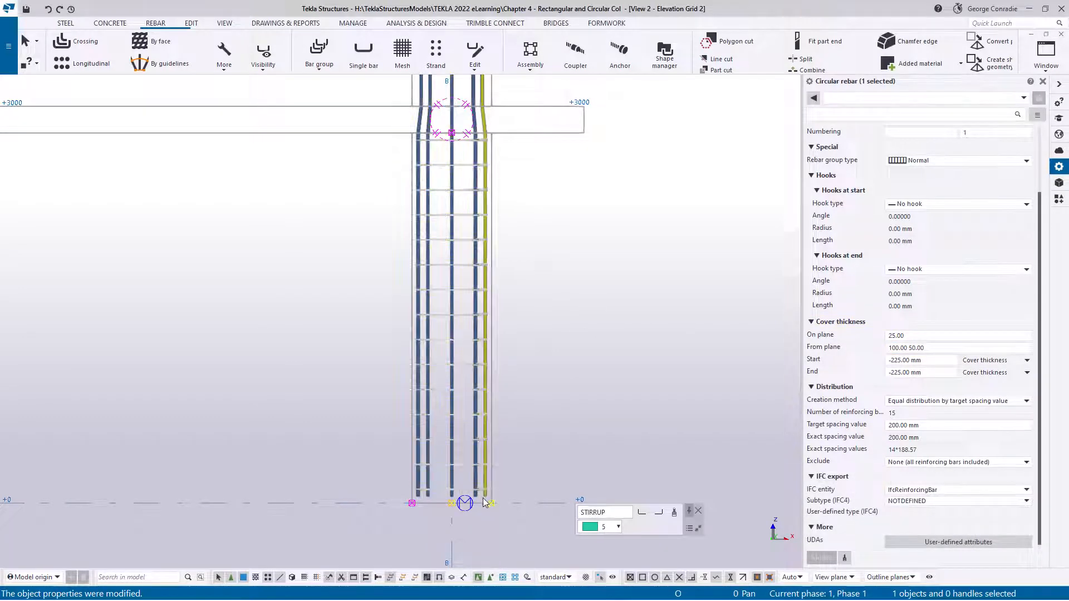
Switch the tie group's creation method to By exact spacings and apply spacing values of 9*100
{"action": "scroll", "coordinate": [482, 496], "scroll_direction": "up", "scroll_amount": 5}
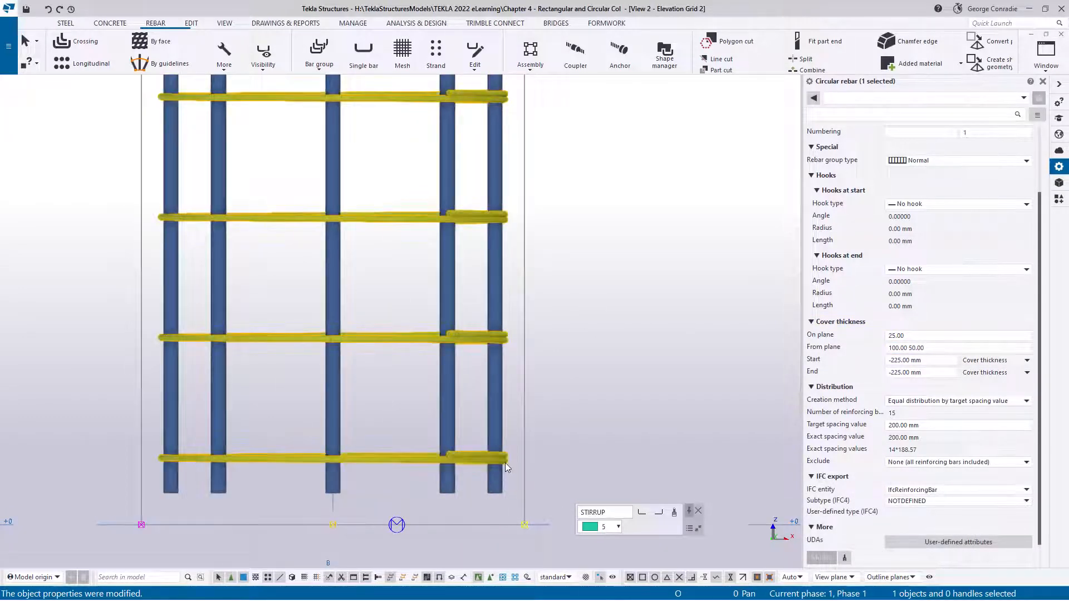
{"action": "scroll", "coordinate": [505, 462], "scroll_direction": "down", "scroll_amount": 5}
{"action": "middle_click_drag", "start_coordinate": [537, 301], "coordinate": [520, 528]}
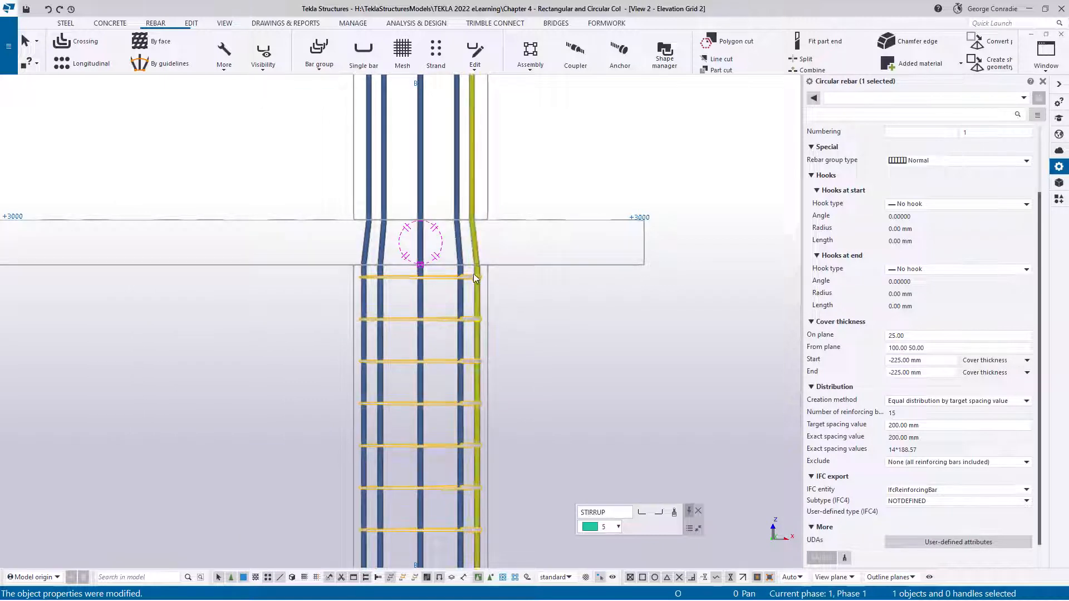
{"action": "scroll", "coordinate": [506, 298], "scroll_direction": "down", "scroll_amount": 3}
{"action": "middle_click_drag", "start_coordinate": [531, 249], "coordinate": [482, 254]}
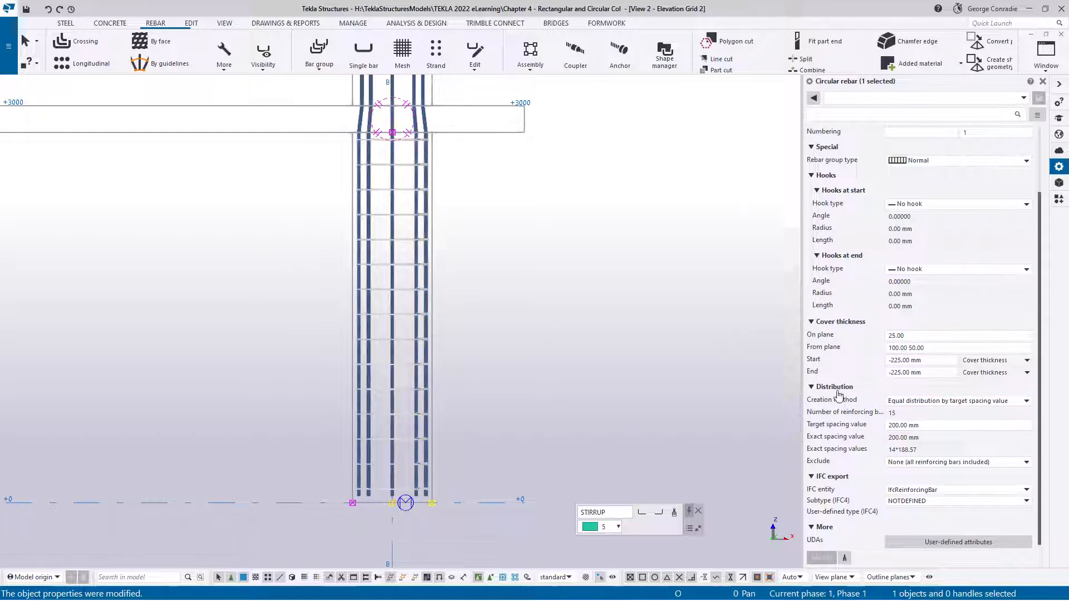
{"action": "left_click", "coordinate": [925, 402]}
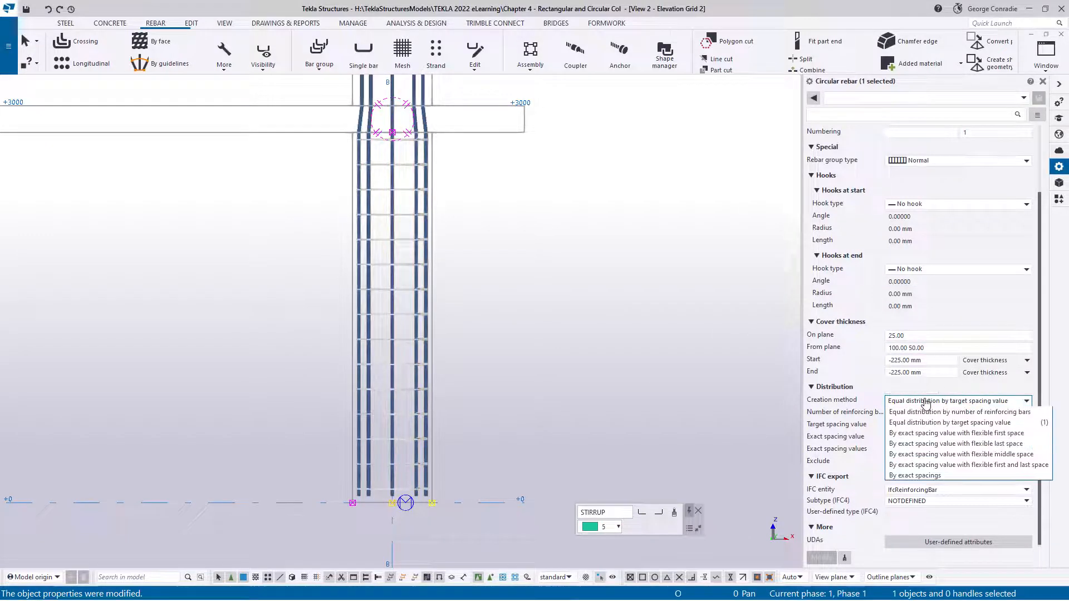
{"action": "left_click", "coordinate": [924, 476]}
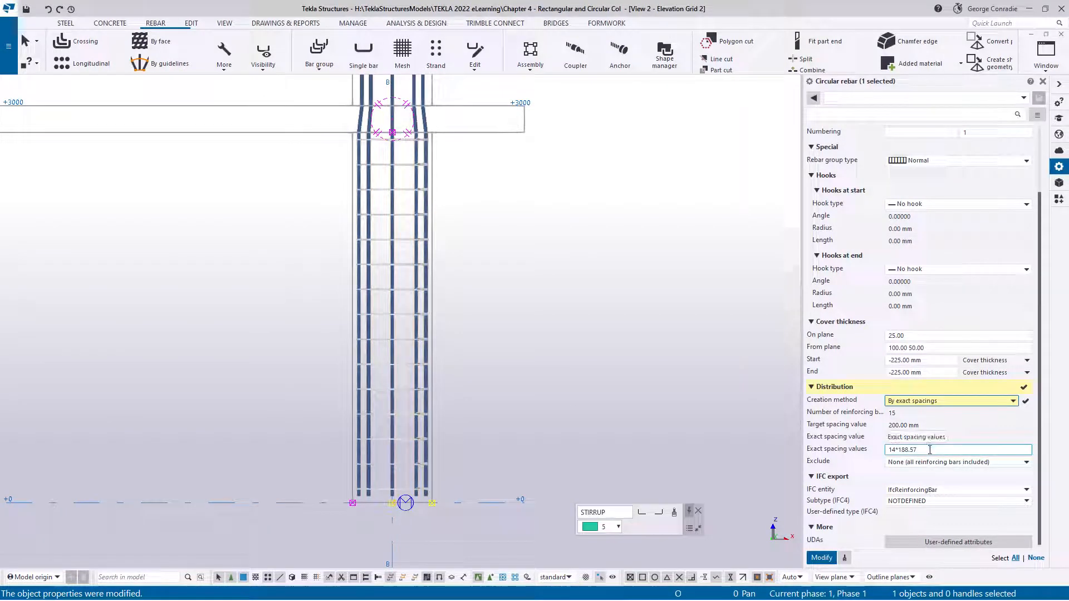
{"action": "left_click", "coordinate": [929, 449]}
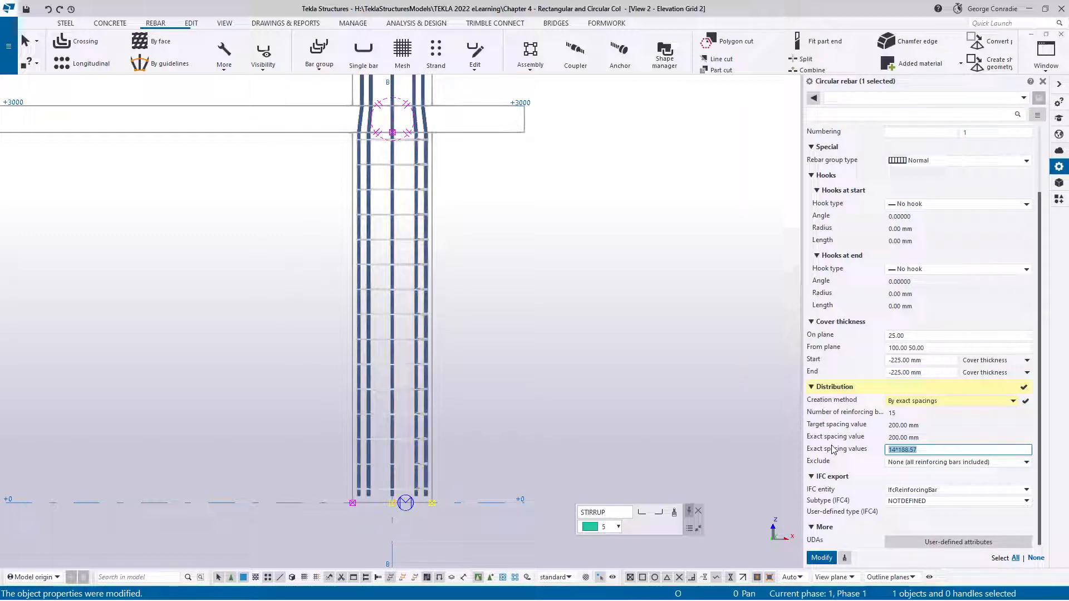
{"action": "type", "text": "9*100"}
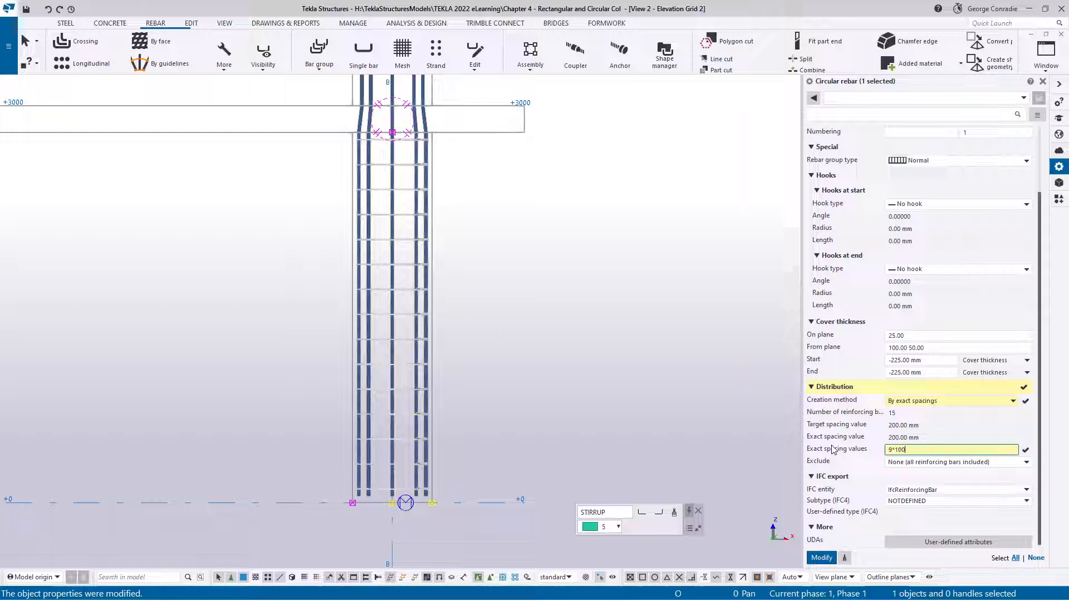
{"action": "key", "text": "Return"}
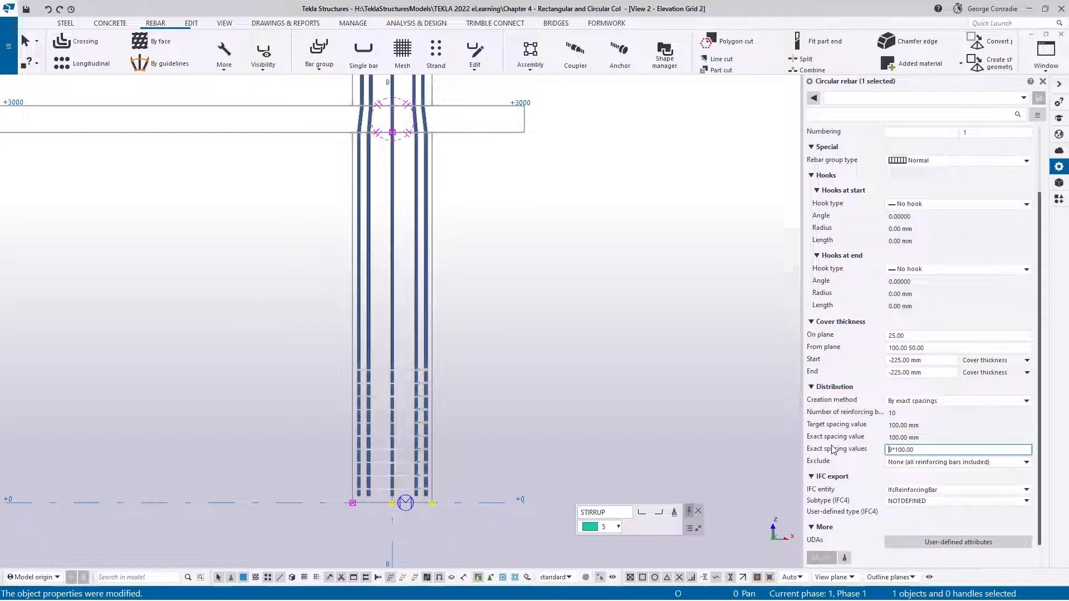
Extend the tie group's exact spacing values with 8*200 and 3*50, applying each addition
{"action": "left_click", "coordinate": [915, 449]}
{"action": "type", "text": "8*200"}
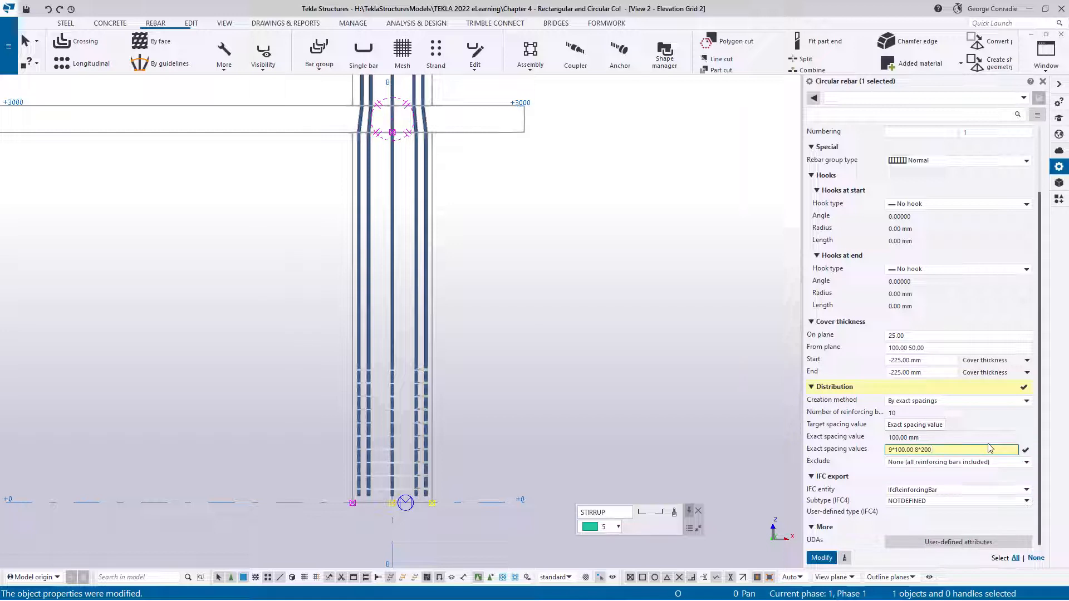
{"action": "key", "text": "Return"}
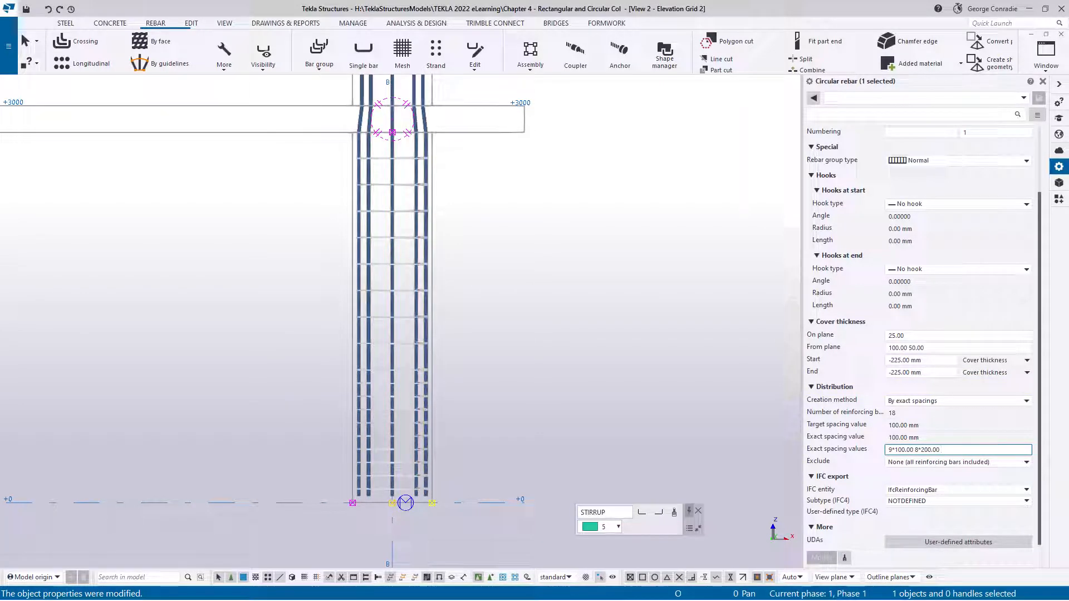
{"action": "type", "text": "3*50"}
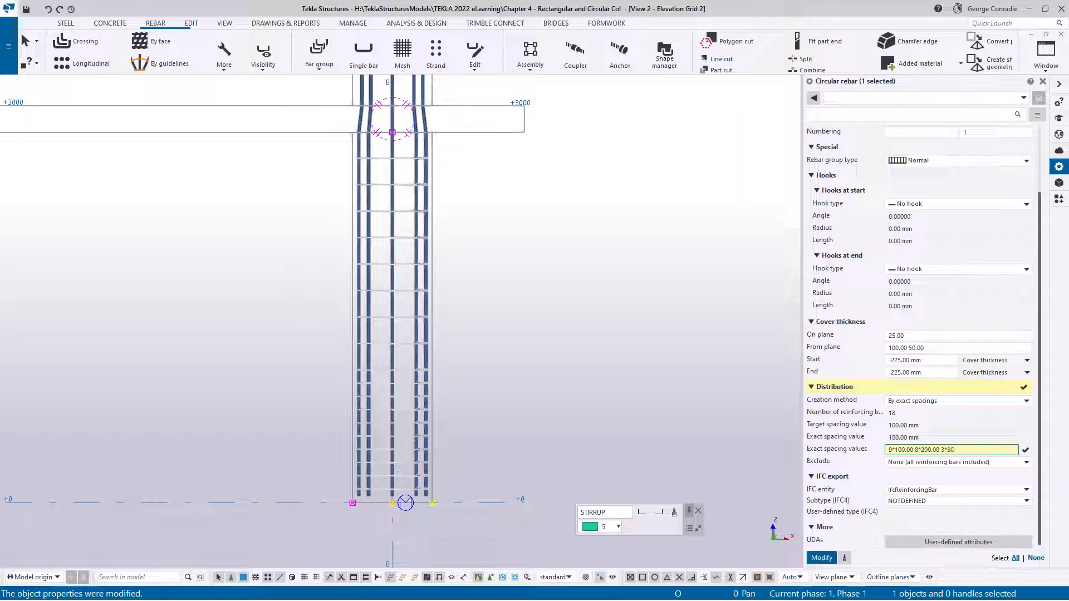
{"action": "key", "text": "Return"}
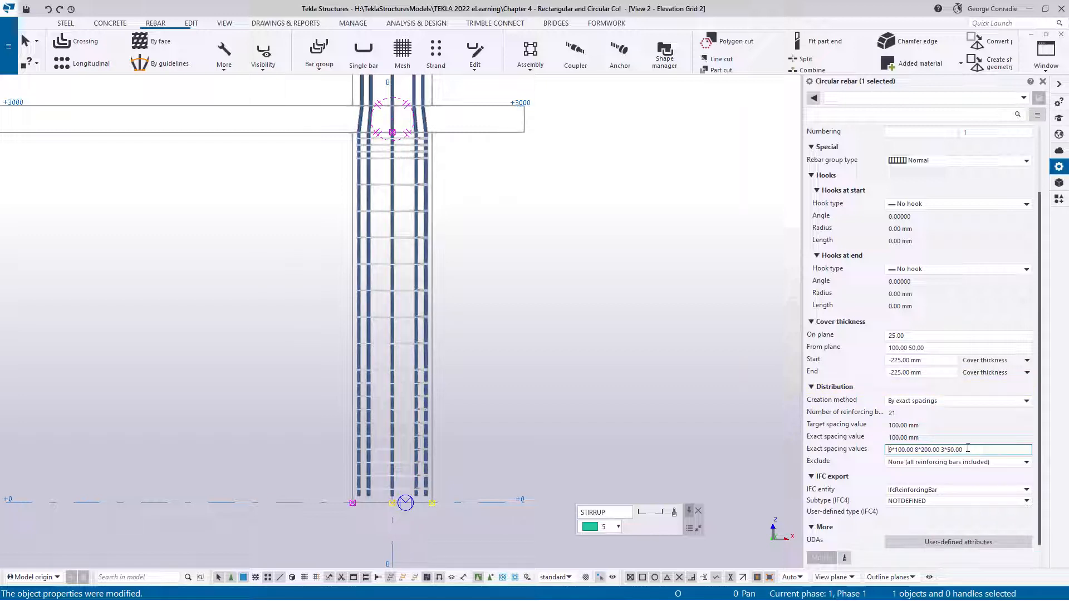
Give the circular tie group standard 180-degree hooks at both start and end and apply the change
{"action": "left_click", "coordinate": [556, 271]}
{"action": "scroll", "coordinate": [396, 156], "scroll_direction": "up", "scroll_amount": 5}
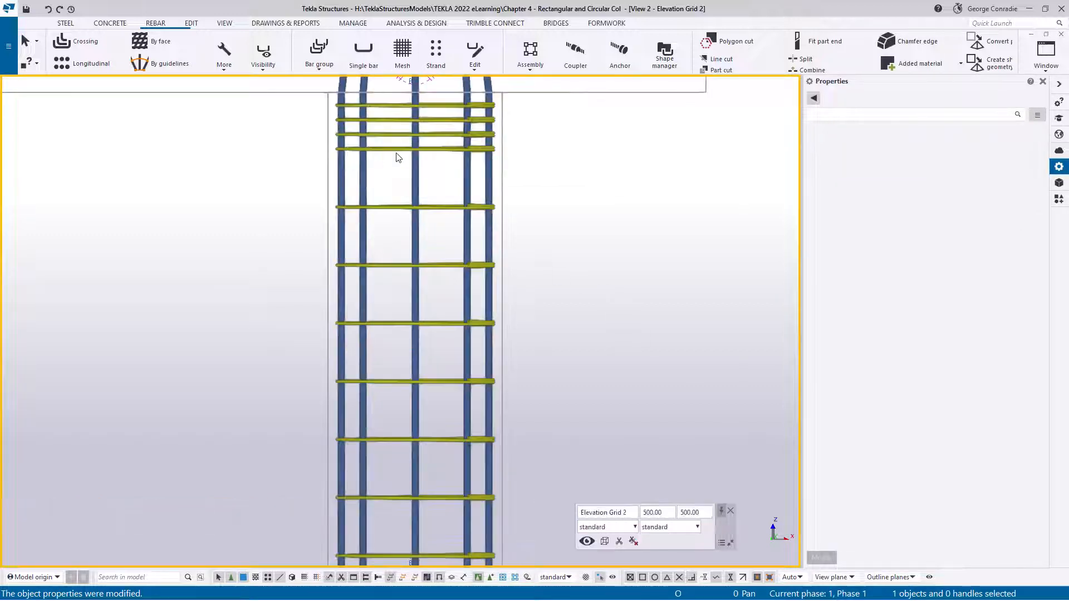
{"action": "mouse_move", "coordinate": [403, 154]}
{"action": "middle_mouse_down", "text": "ctrl"}
{"action": "mouse_move", "coordinate": [458, 175]}
{"action": "mouse_move", "coordinate": [457, 184]}
{"action": "mouse_move", "coordinate": [315, 167]}
{"action": "mouse_move", "coordinate": [413, 239]}
{"action": "middle_mouse_up", "text": "ctrl"}
{"action": "scroll", "coordinate": [383, 417], "scroll_direction": "up", "scroll_amount": 6}
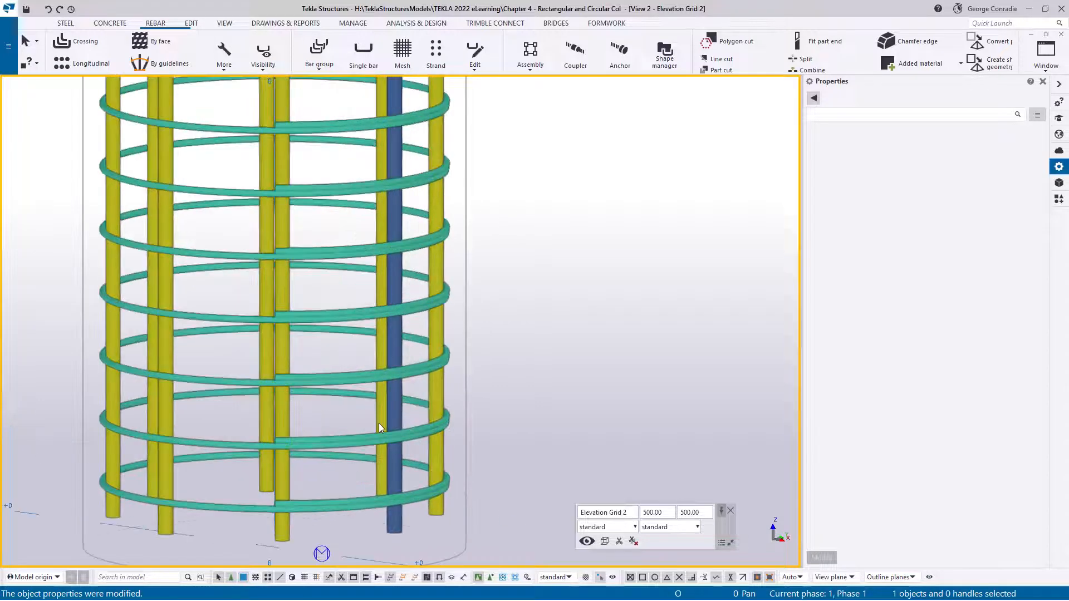
{"action": "middle_click_drag", "start_coordinate": [427, 284], "coordinate": [466, 324], "text": "ctrl"}
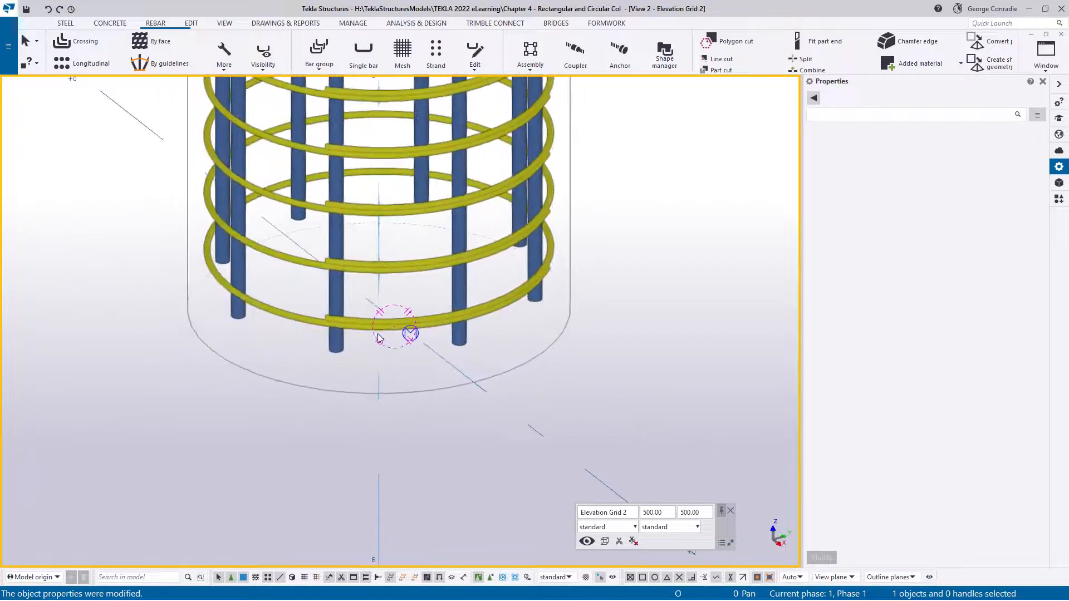
{"action": "left_click", "coordinate": [440, 322]}
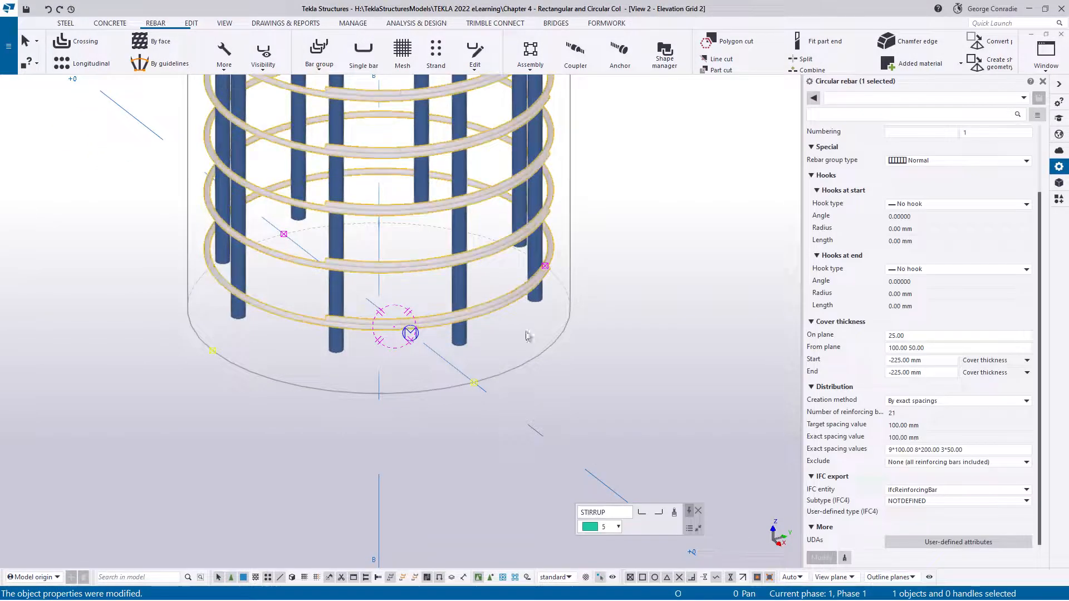
{"action": "left_click", "coordinate": [924, 204]}
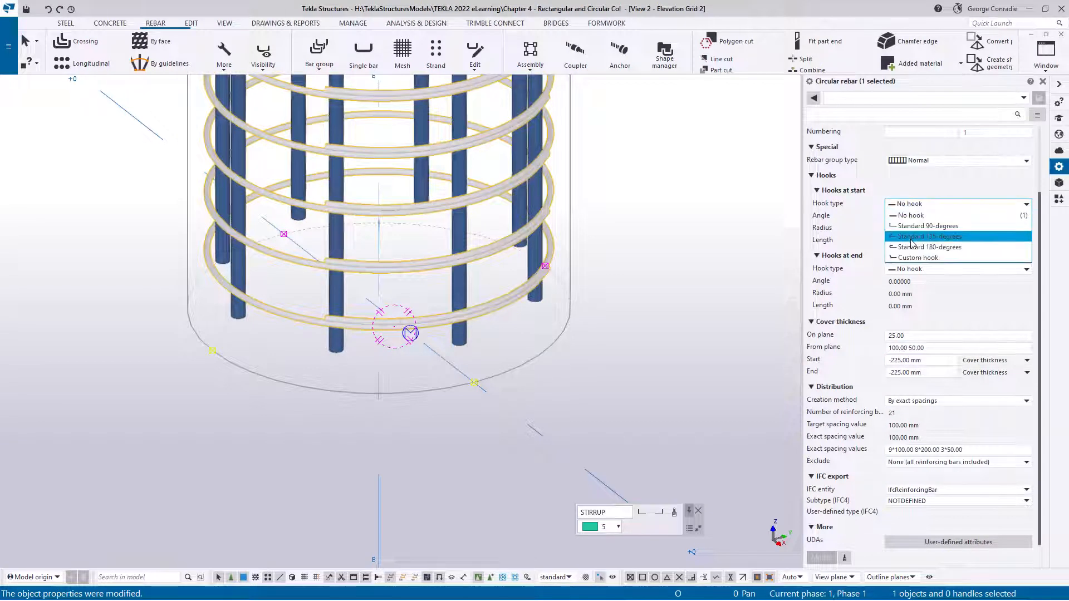
{"action": "left_click", "coordinate": [910, 243]}
{"action": "left_click", "coordinate": [908, 269]}
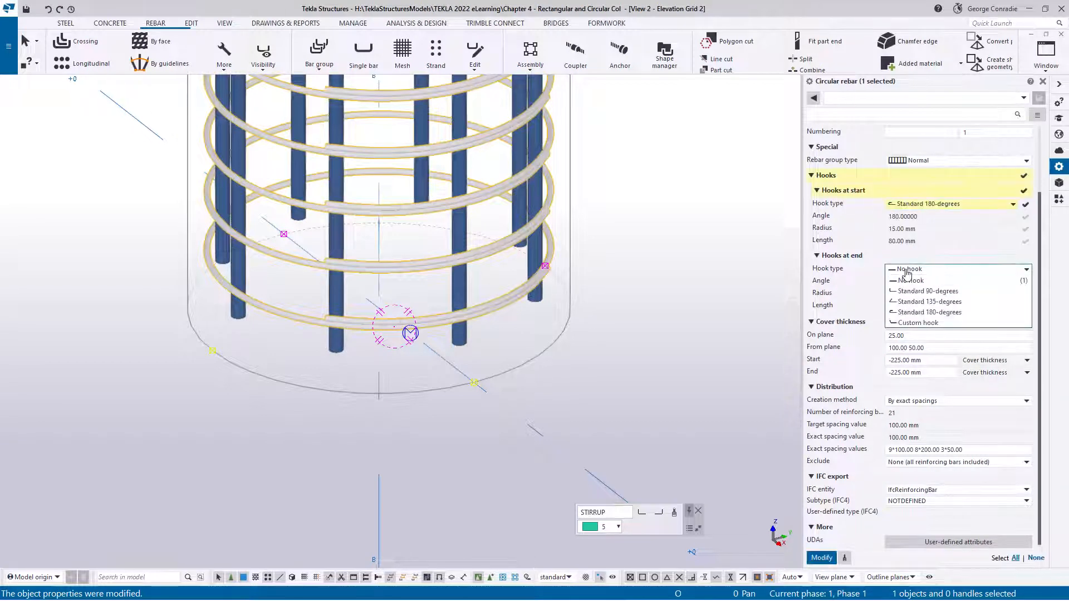
{"action": "left_click", "coordinate": [906, 313]}
{"action": "left_click", "coordinate": [822, 558]}
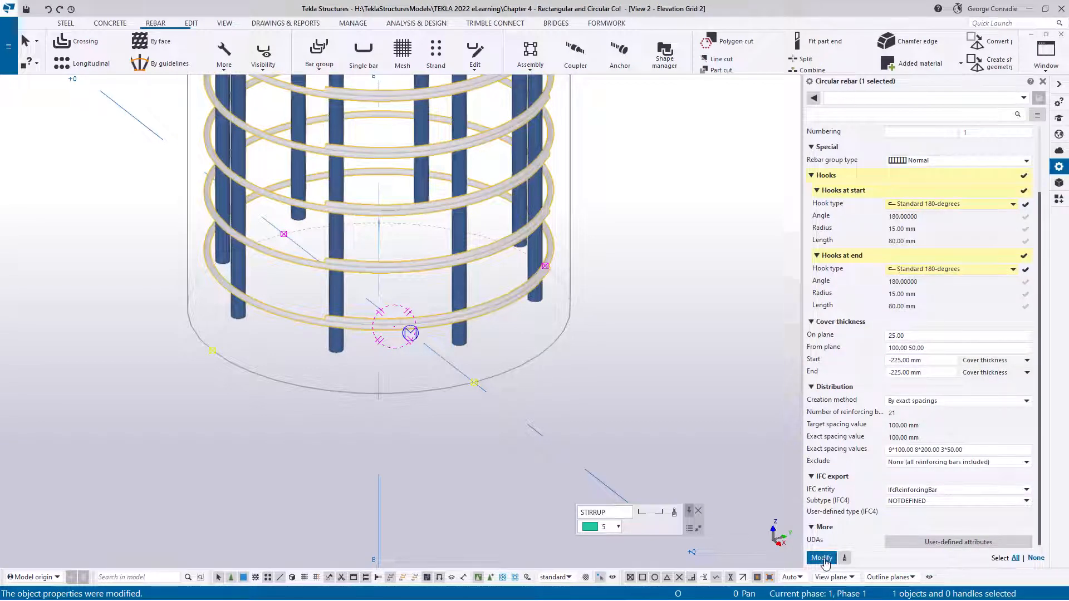
Examine the tie hooks at the column base in the elevation, 3D and plan views
{"action": "middle_click_drag", "start_coordinate": [604, 337], "coordinate": [569, 371]}
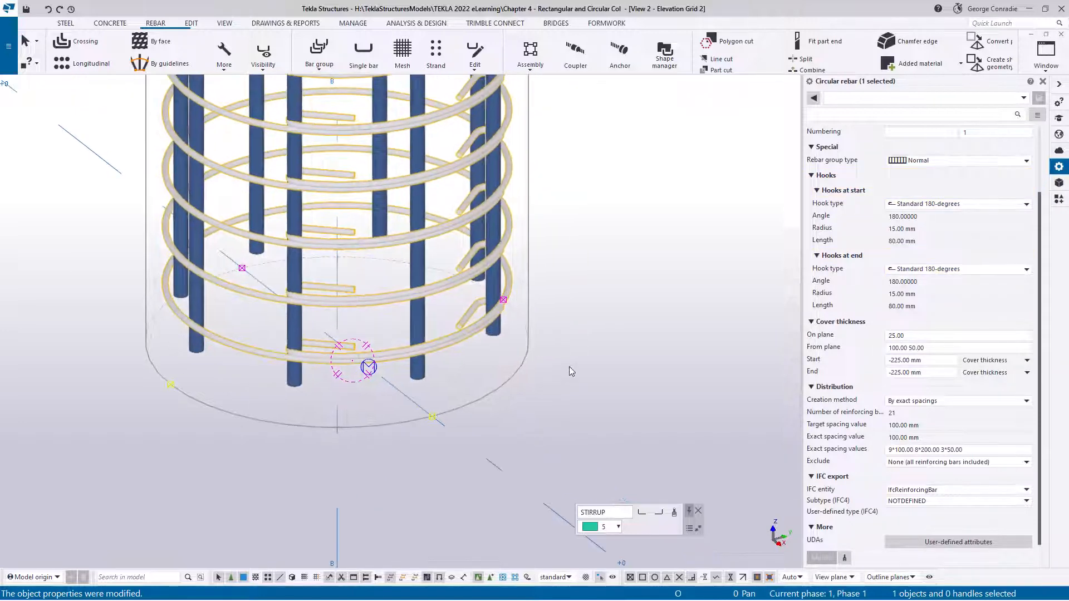
{"action": "key", "text": "ctrl+Tab"}
{"action": "key", "text": "ctrl+Tab"}
{"action": "key", "text": "ctrl+Tab"}
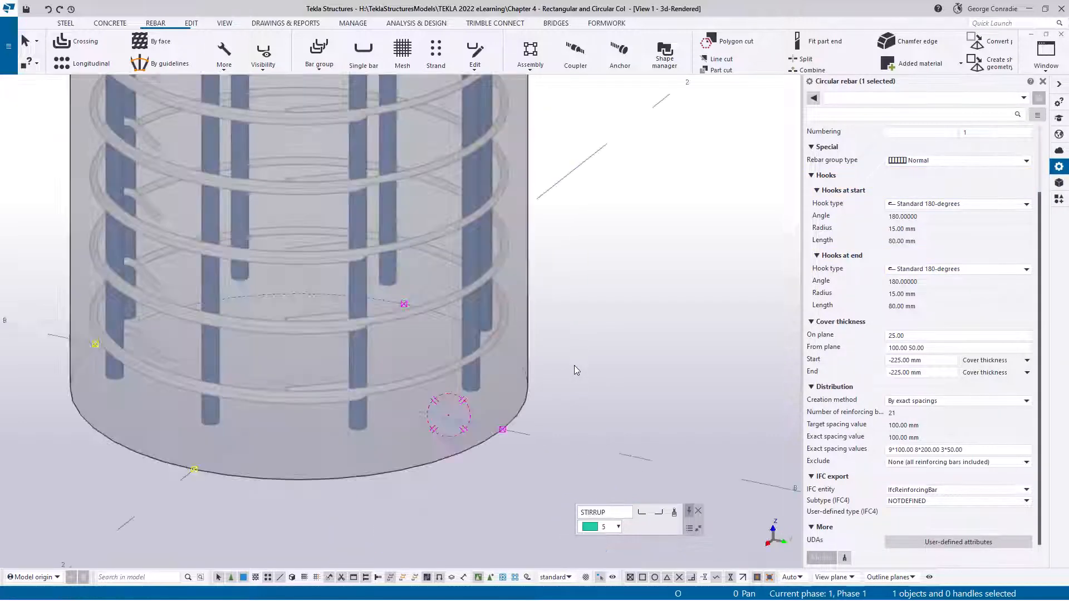
{"action": "key", "text": "ctrl+p"}
{"action": "key", "text": "ctrl+p"}
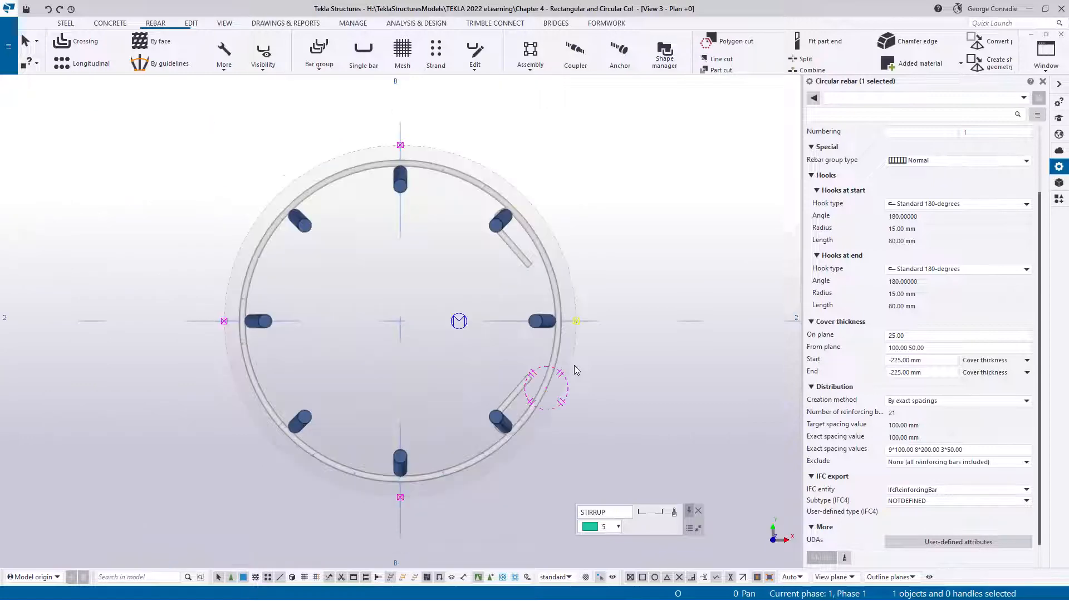
{"action": "scroll", "coordinate": [533, 309], "scroll_direction": "up", "scroll_amount": 1}
{"action": "scroll", "coordinate": [533, 311], "scroll_direction": "up", "scroll_amount": 1}
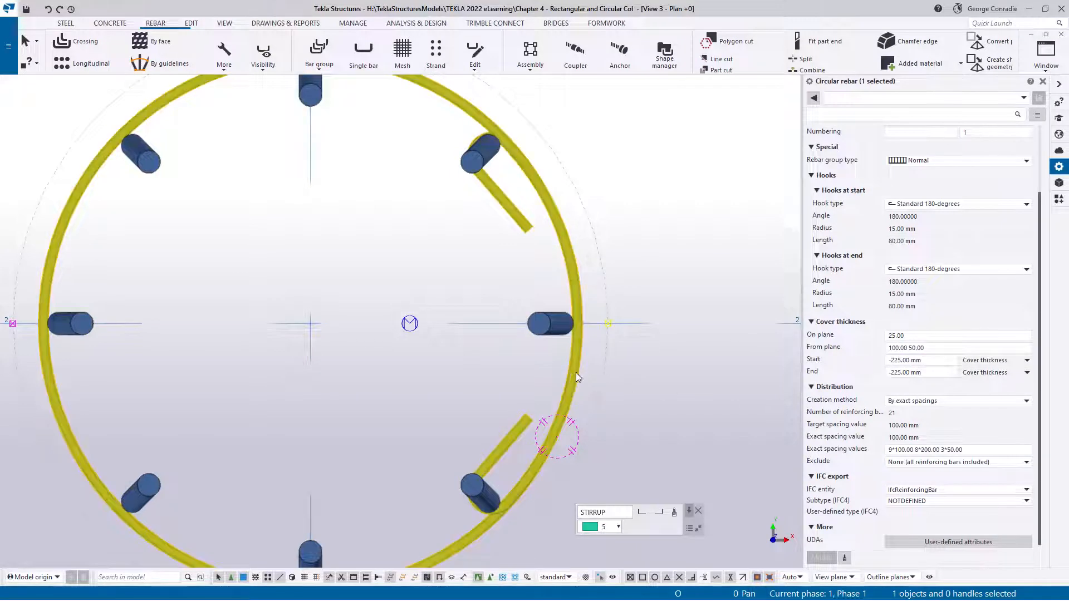
Set the tie group's start and end cover thickness to -250 mm each and apply the change
{"action": "left_click", "coordinate": [894, 360]}
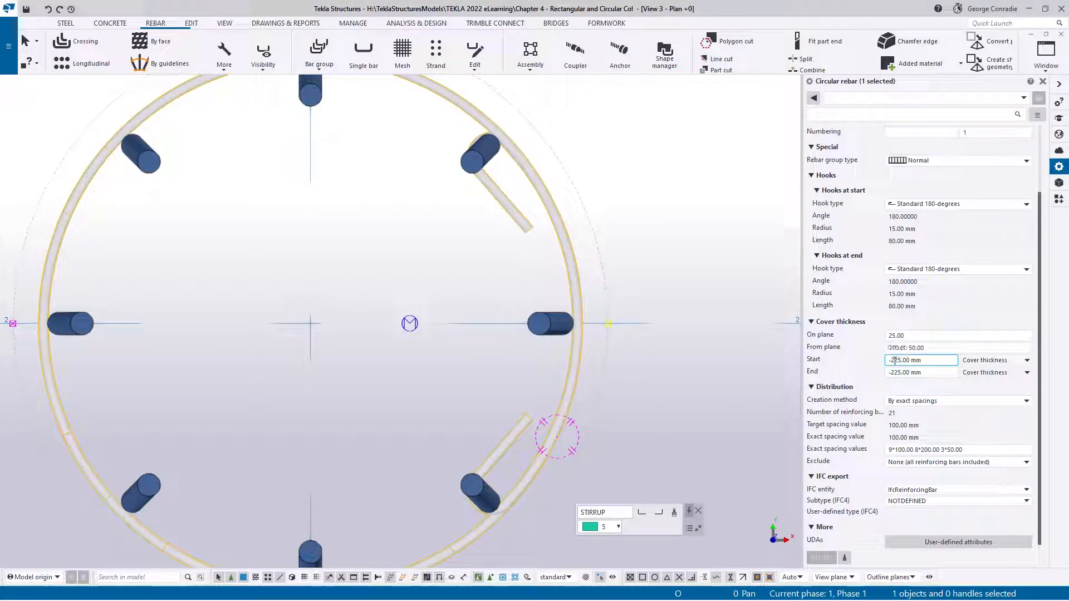
{"action": "double_click", "coordinate": [898, 361]}
{"action": "type", "text": "25"}
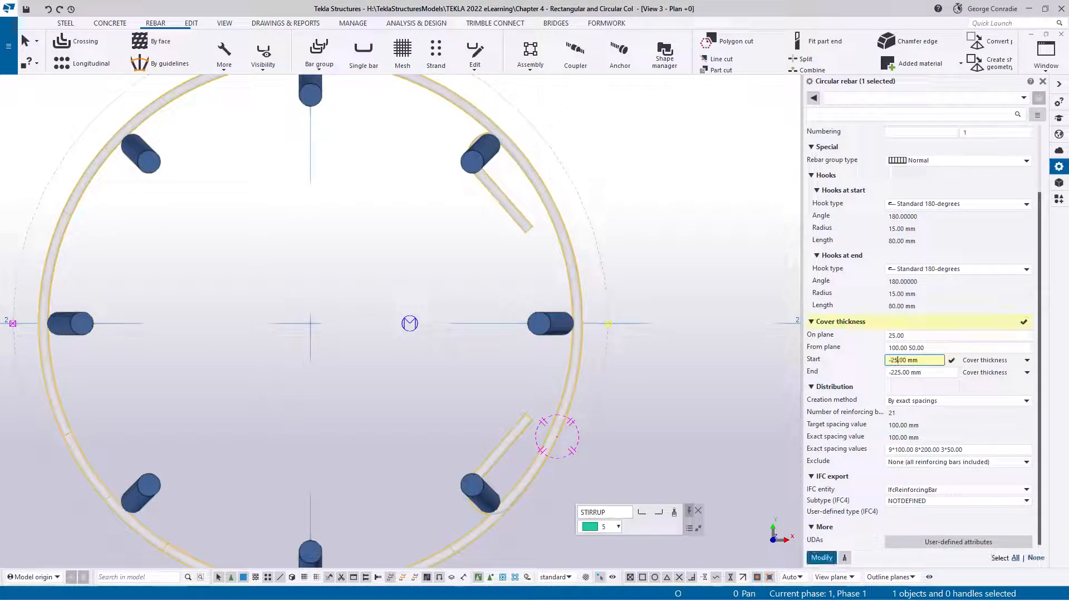
{"action": "type", "text": "0"}
{"action": "left_click", "coordinate": [905, 371]}
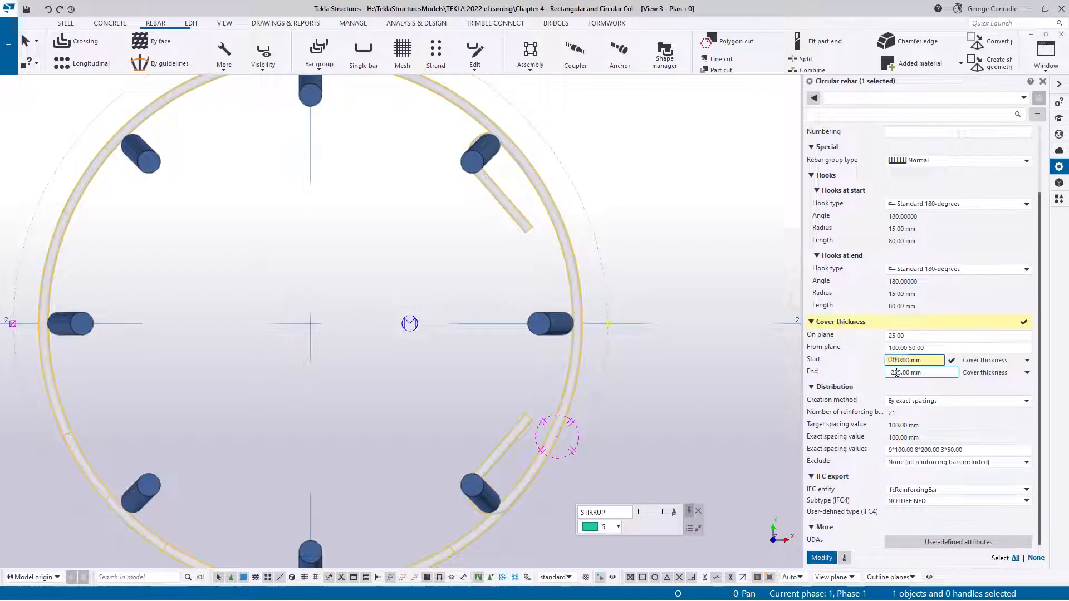
{"action": "double_click", "coordinate": [896, 372]}
{"action": "type", "text": "25"}
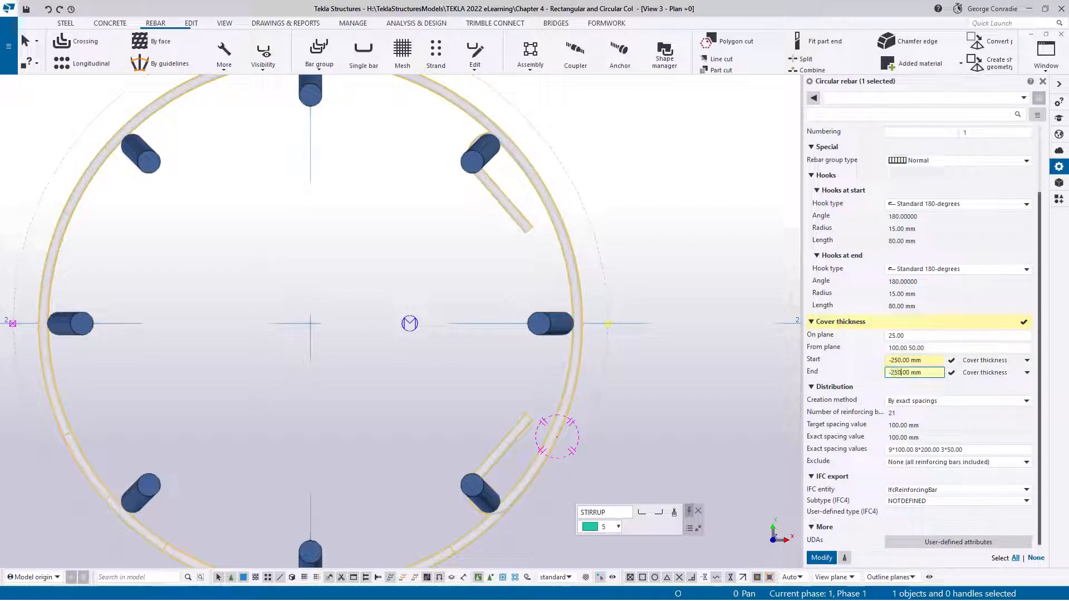
{"action": "key", "text": "Return"}
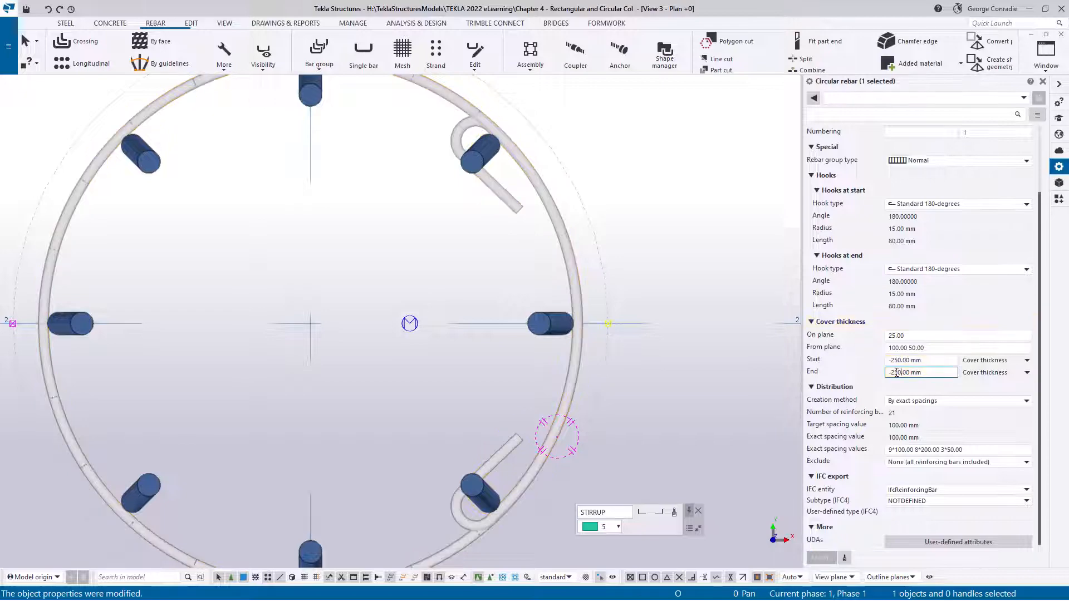
Deselect the tie group and examine the hooked ties along the column from several angles
{"action": "left_click", "coordinate": [687, 419]}
{"action": "middle_click_drag", "start_coordinate": [567, 364], "coordinate": [493, 259], "text": "ctrl"}
{"action": "scroll", "coordinate": [512, 324], "scroll_direction": "down", "scroll_amount": 3}
{"action": "middle_click_drag", "start_coordinate": [540, 389], "coordinate": [531, 251]}
{"action": "scroll", "coordinate": [501, 372], "scroll_direction": "up", "scroll_amount": 2}
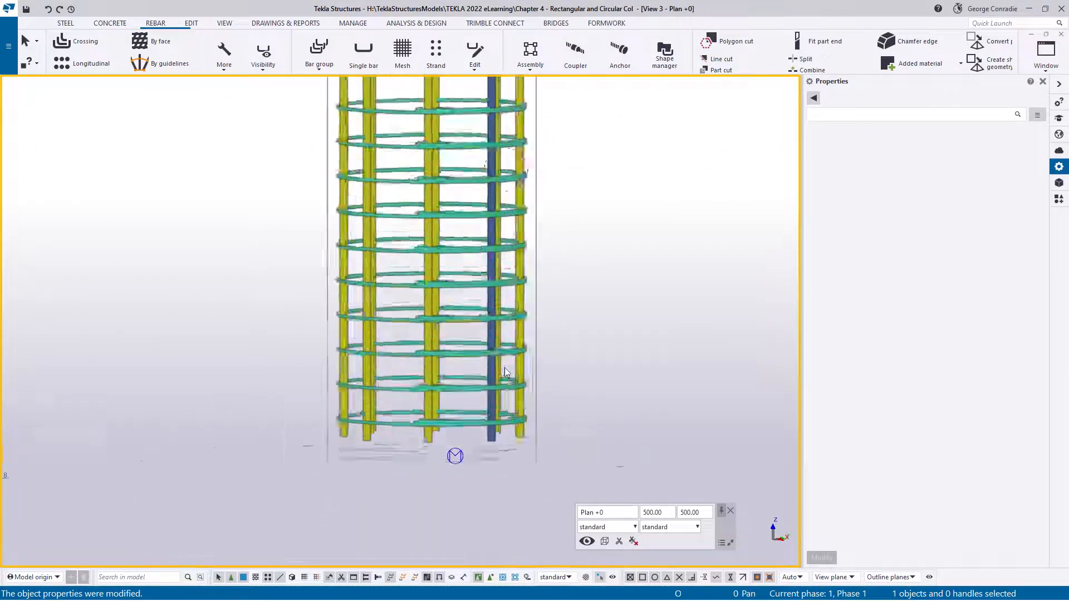
{"action": "middle_click_drag", "start_coordinate": [476, 394], "coordinate": [522, 449], "text": "ctrl"}
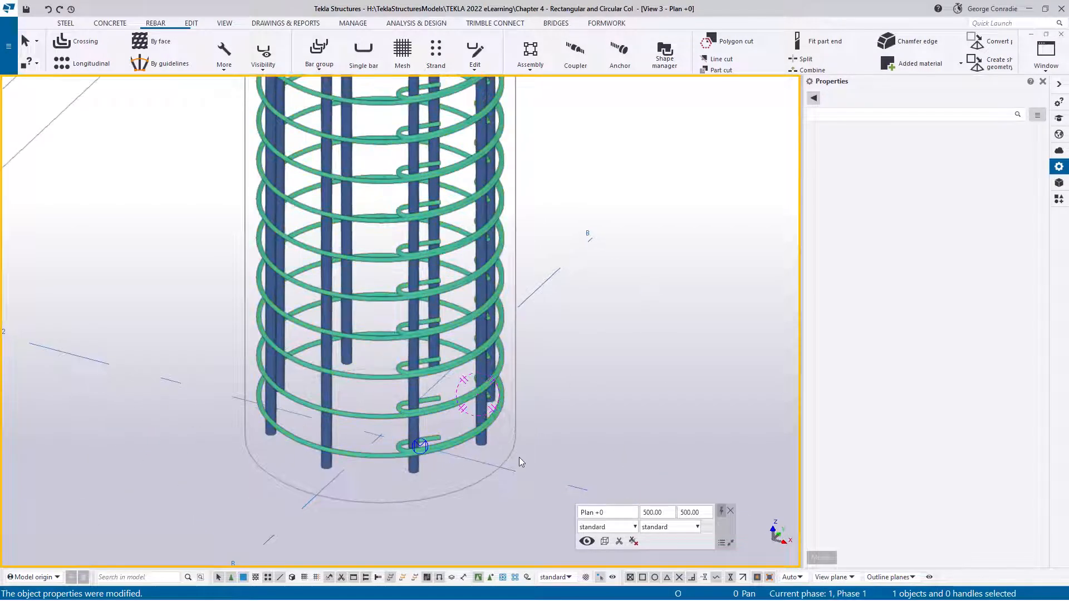
Examine the full-height reinforcement of the round column in 3D and in the Grid 2 elevation
{"action": "scroll", "coordinate": [519, 456], "scroll_direction": "down", "scroll_amount": 4}
{"action": "middle_click_drag", "start_coordinate": [534, 368], "coordinate": [527, 460]}
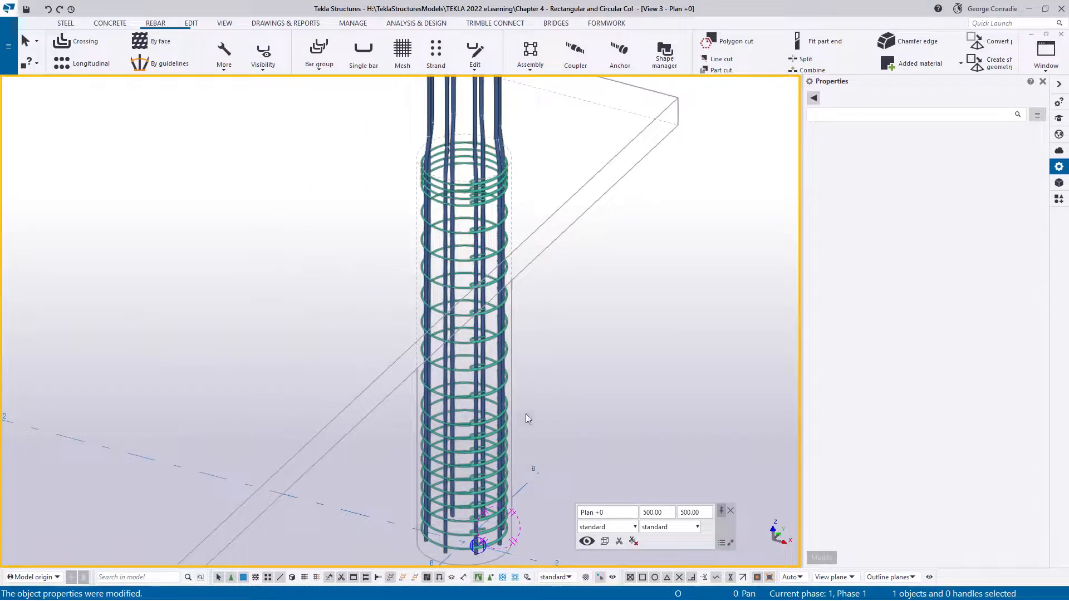
{"action": "middle_click_drag", "start_coordinate": [526, 413], "coordinate": [514, 422], "text": "ctrl"}
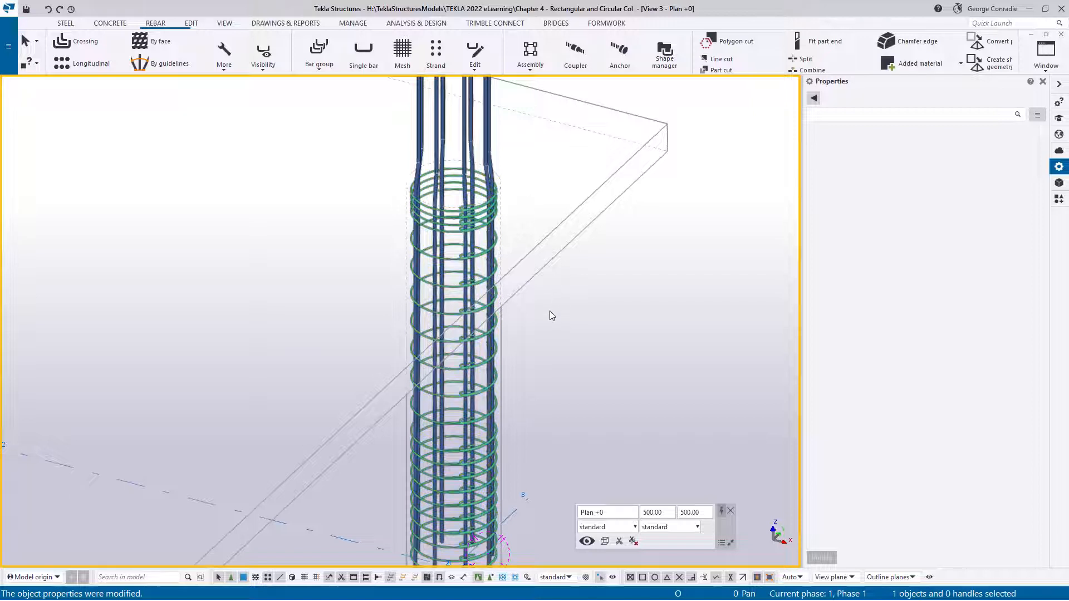
{"action": "scroll", "coordinate": [535, 329], "scroll_direction": "down", "scroll_amount": 3}
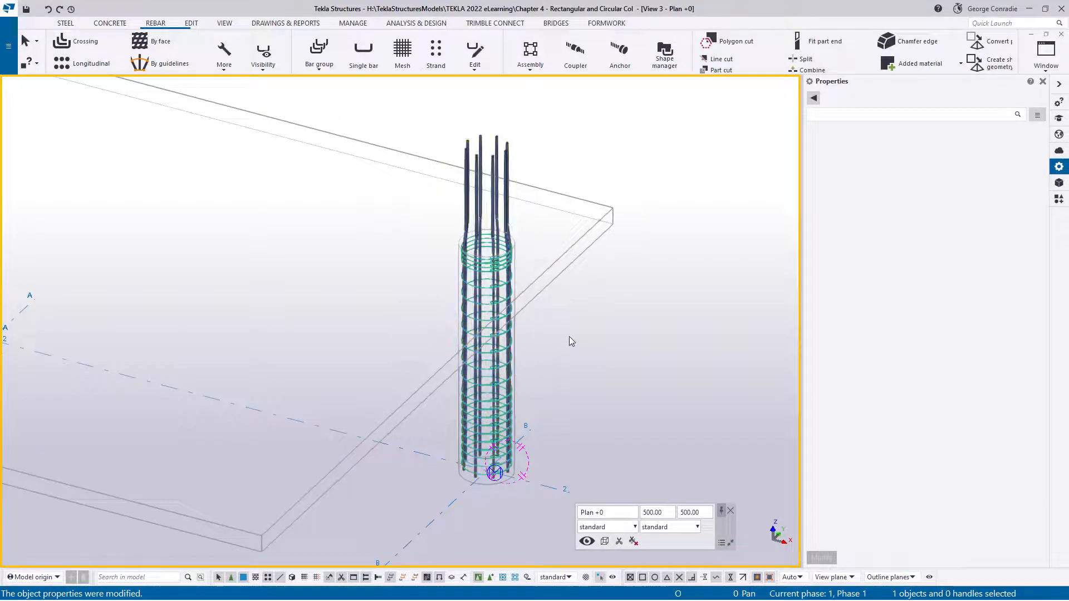
{"action": "key", "text": "ctrl+Tab"}
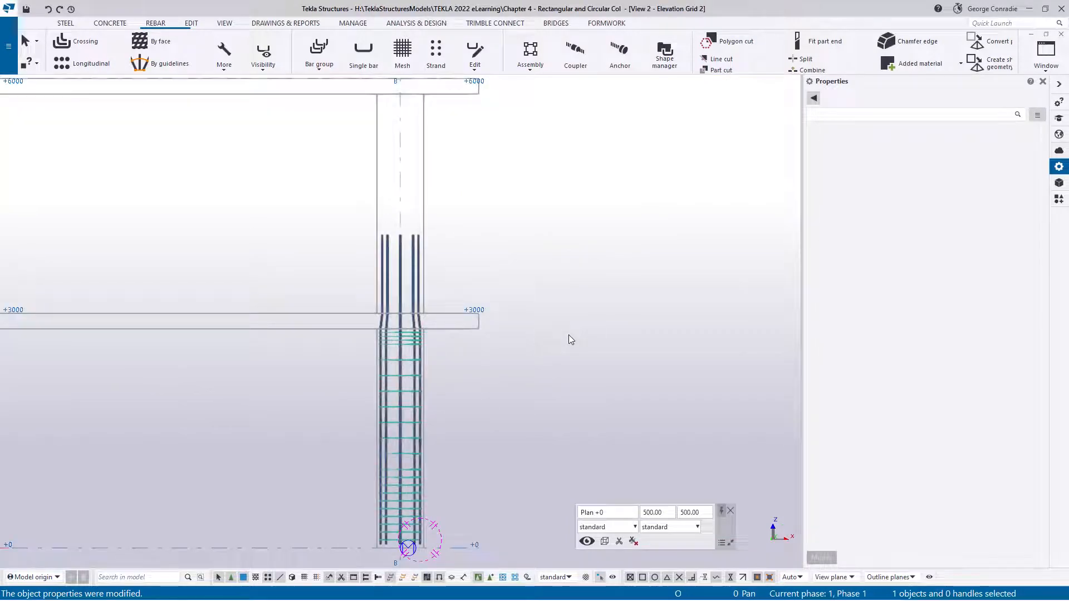
{"action": "middle_click_drag", "start_coordinate": [543, 342], "coordinate": [588, 355]}
{"action": "middle_click_drag", "start_coordinate": [564, 432], "coordinate": [608, 338]}
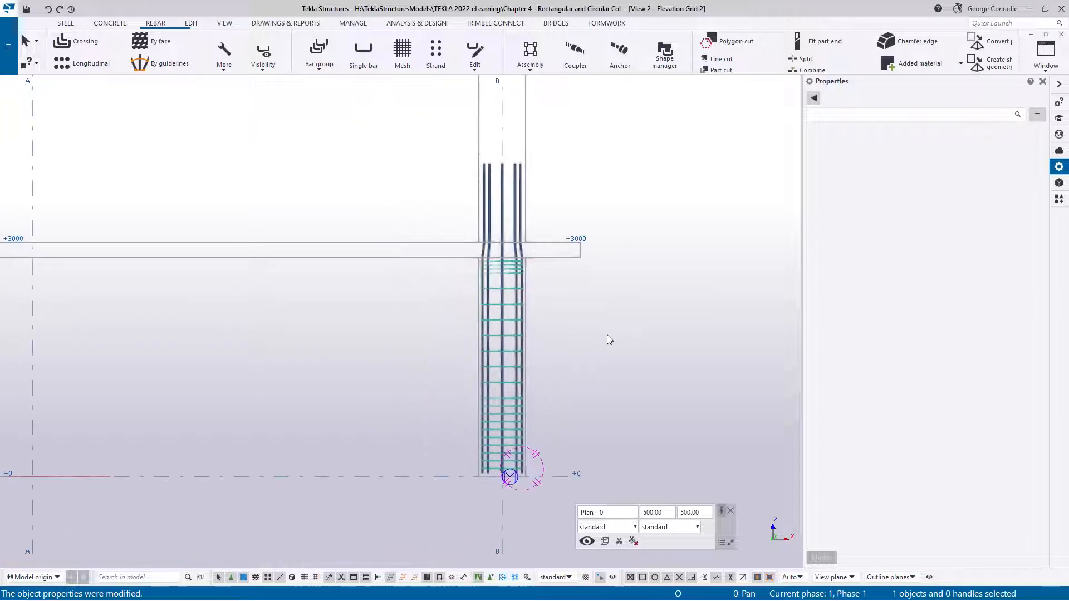
{"action": "scroll", "coordinate": [526, 362], "scroll_direction": "up", "scroll_amount": 4}
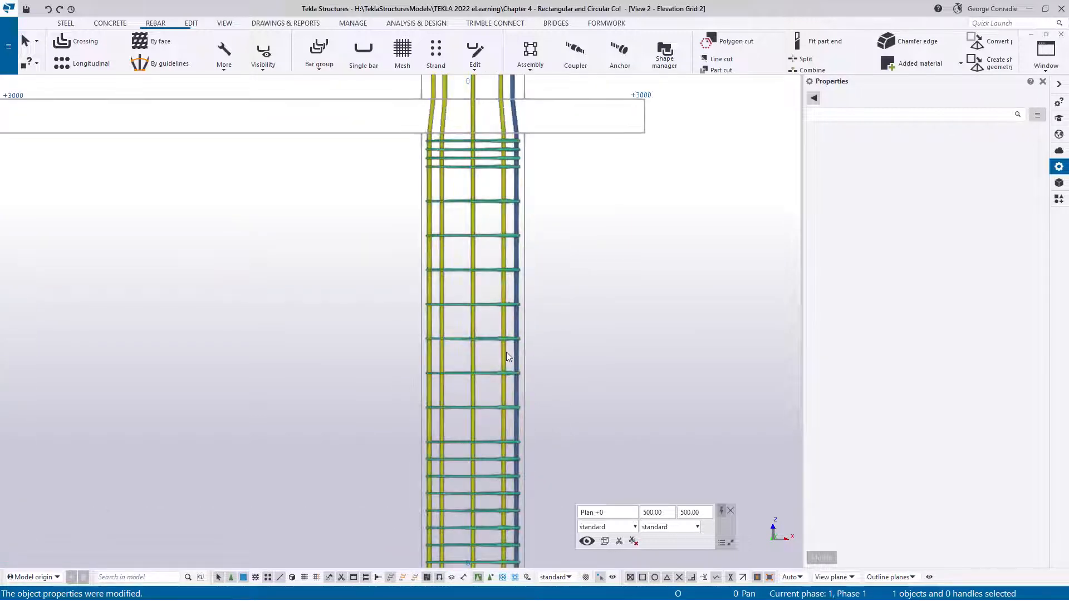
Copy the cranked main bar, its circular bar pattern and the tie group linearly by dZ 3000 from the +0 level to the +3000 level
{"action": "left_click", "coordinate": [517, 355]}
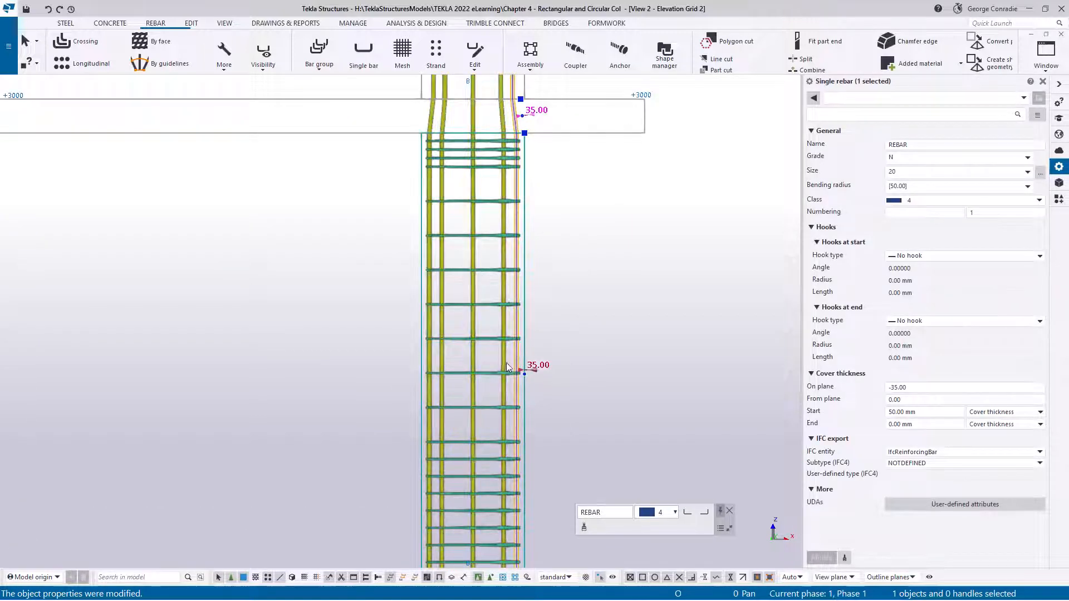
{"action": "left_click", "coordinate": [506, 363], "text": "ctrl"}
{"action": "scroll", "coordinate": [568, 300], "scroll_direction": "down", "scroll_amount": 2}
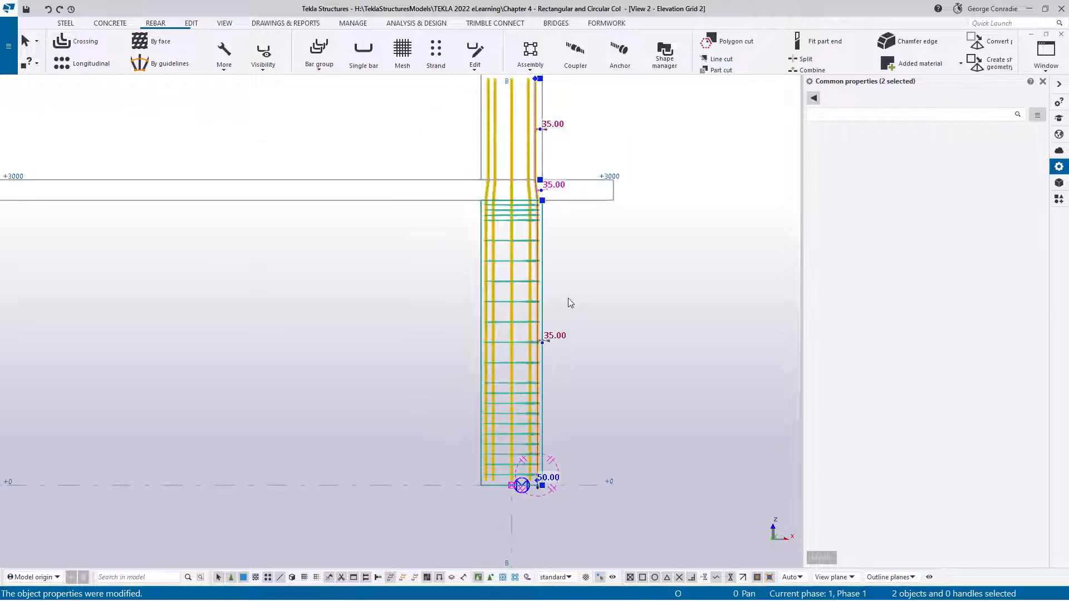
{"action": "scroll", "coordinate": [563, 342], "scroll_direction": "up", "scroll_amount": 4}
{"action": "left_click", "coordinate": [472, 348], "text": "ctrl"}
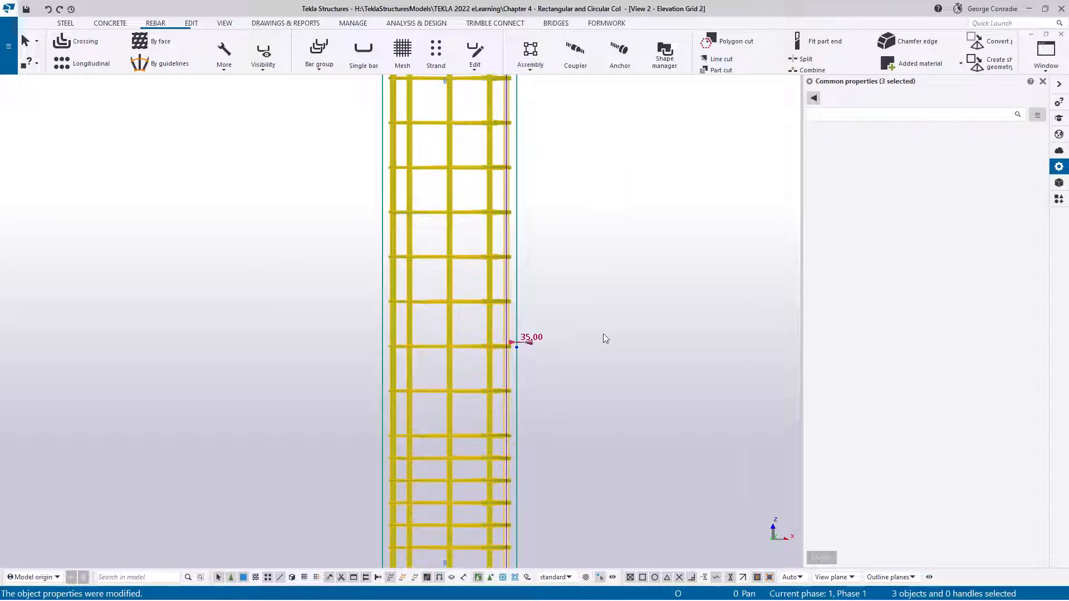
{"action": "scroll", "coordinate": [604, 333], "scroll_direction": "down", "scroll_amount": 3}
{"action": "middle_click_drag", "start_coordinate": [604, 333], "coordinate": [518, 316]}
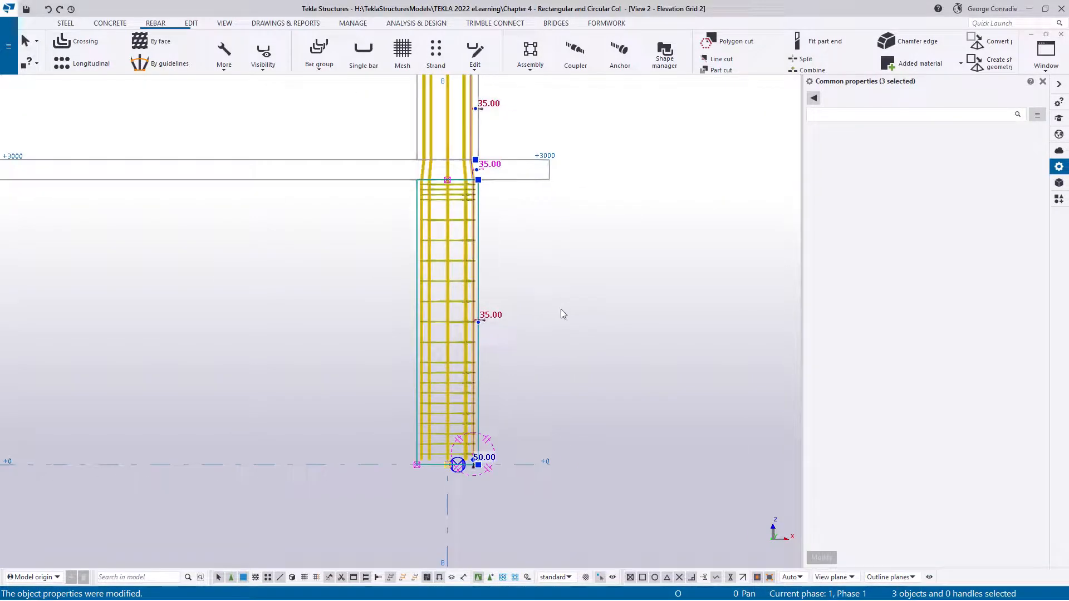
{"action": "right_click", "coordinate": [513, 304]}
{"action": "mouse_move", "coordinate": [645, 340]}
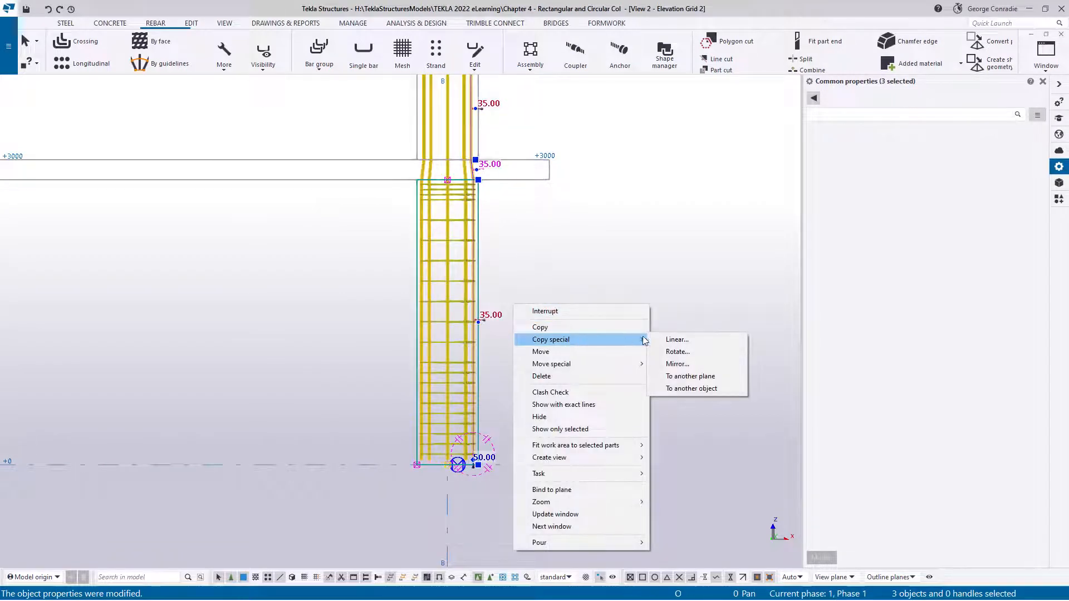
{"action": "left_click", "coordinate": [676, 340]}
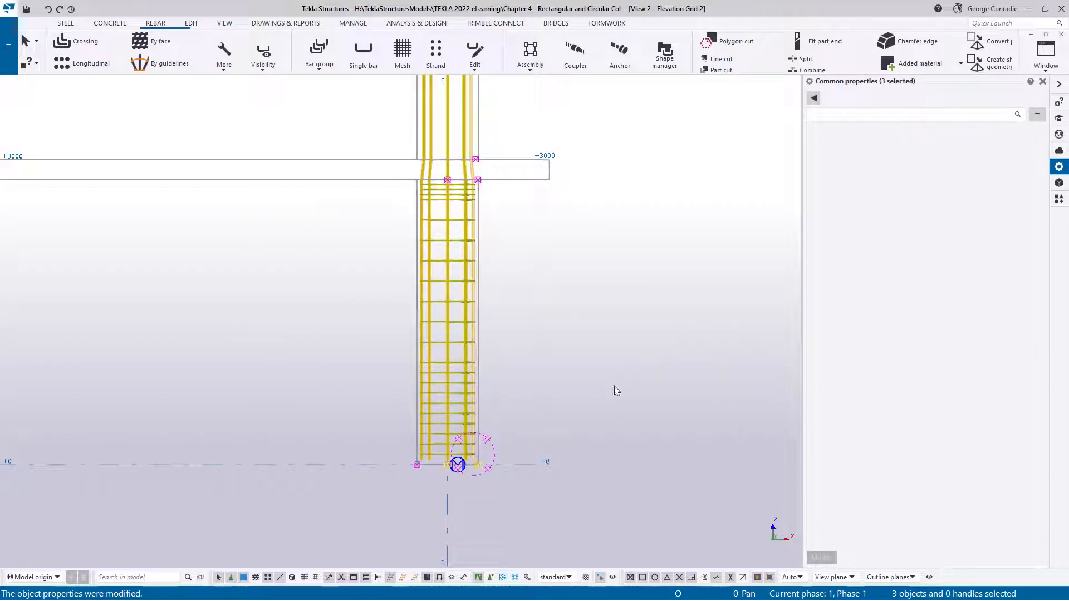
{"action": "left_click", "coordinate": [448, 465]}
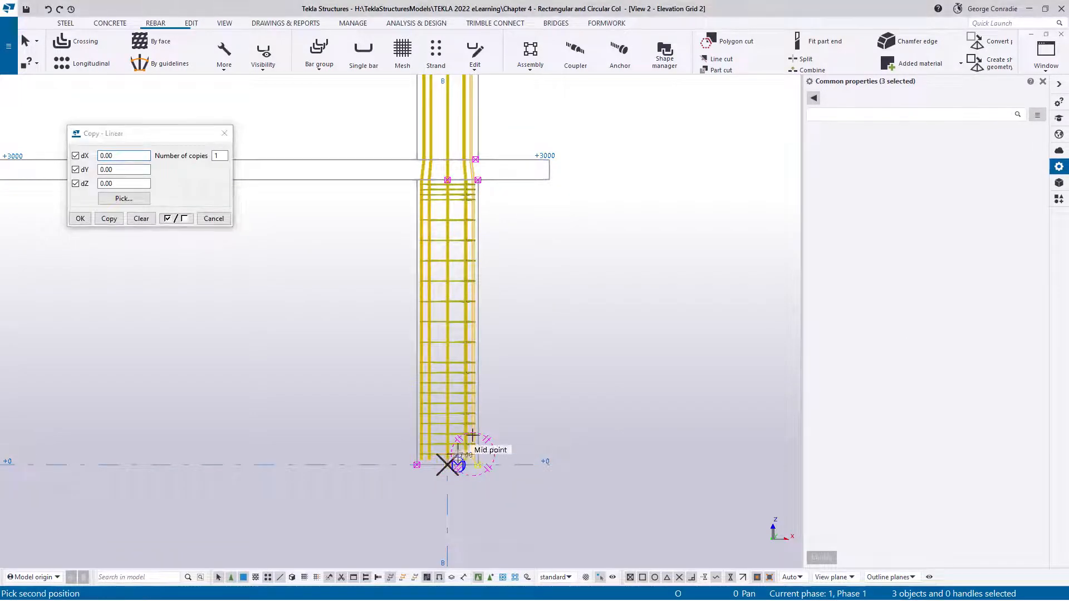
{"action": "left_click", "coordinate": [452, 163]}
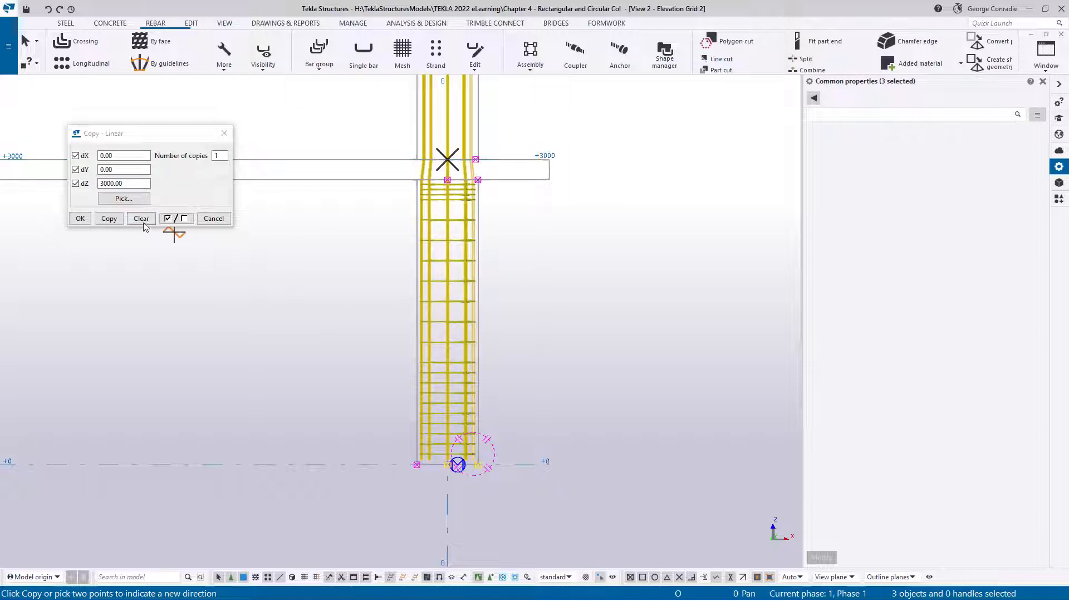
{"action": "left_click", "coordinate": [109, 218]}
{"action": "left_click", "coordinate": [141, 218]}
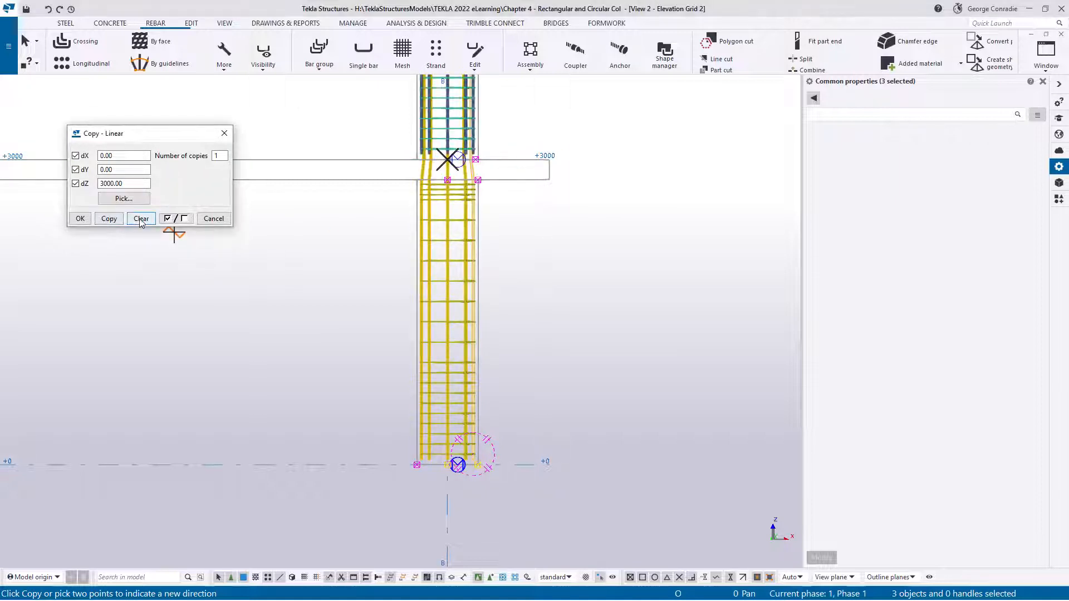
{"action": "left_click", "coordinate": [212, 219]}
{"action": "right_click", "coordinate": [566, 255]}
{"action": "left_click", "coordinate": [585, 262]}
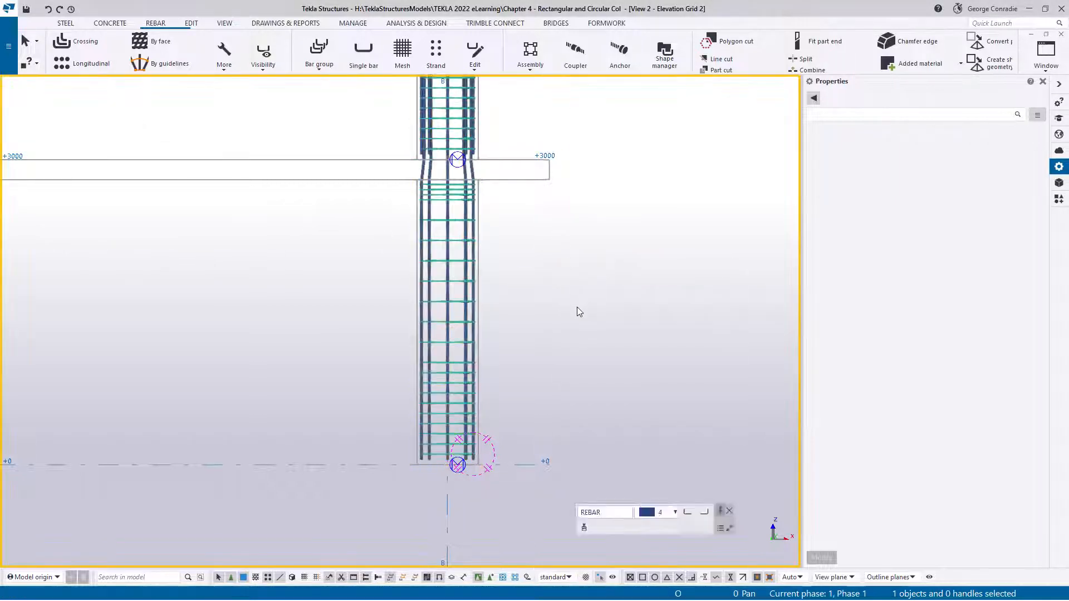
Examine the copied upper-storey reinforcement in a tilted view and return to the straight elevation
{"action": "scroll", "coordinate": [577, 312], "scroll_direction": "down", "scroll_amount": 4}
{"action": "middle_click_drag", "start_coordinate": [583, 291], "coordinate": [508, 265], "text": "ctrl"}
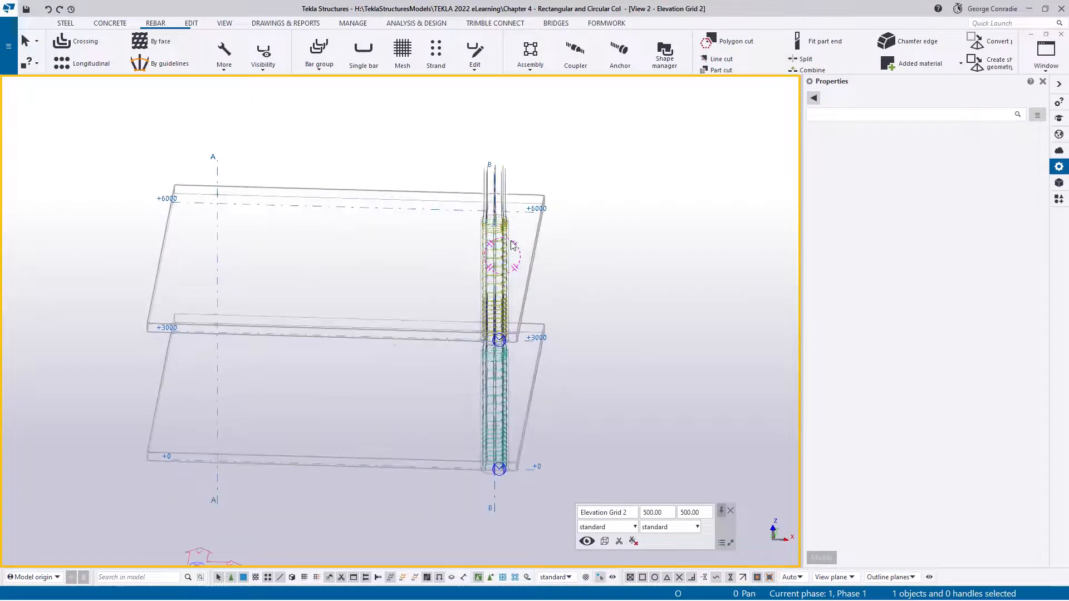
{"action": "scroll", "coordinate": [513, 245], "scroll_direction": "up", "scroll_amount": 5}
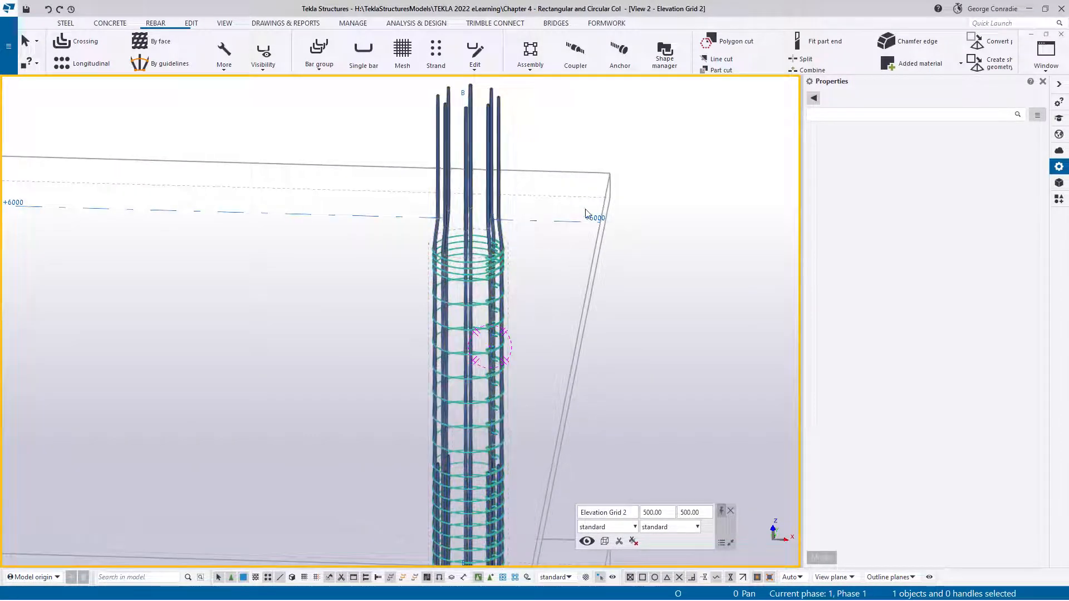
{"action": "key", "text": "ctrl+p"}
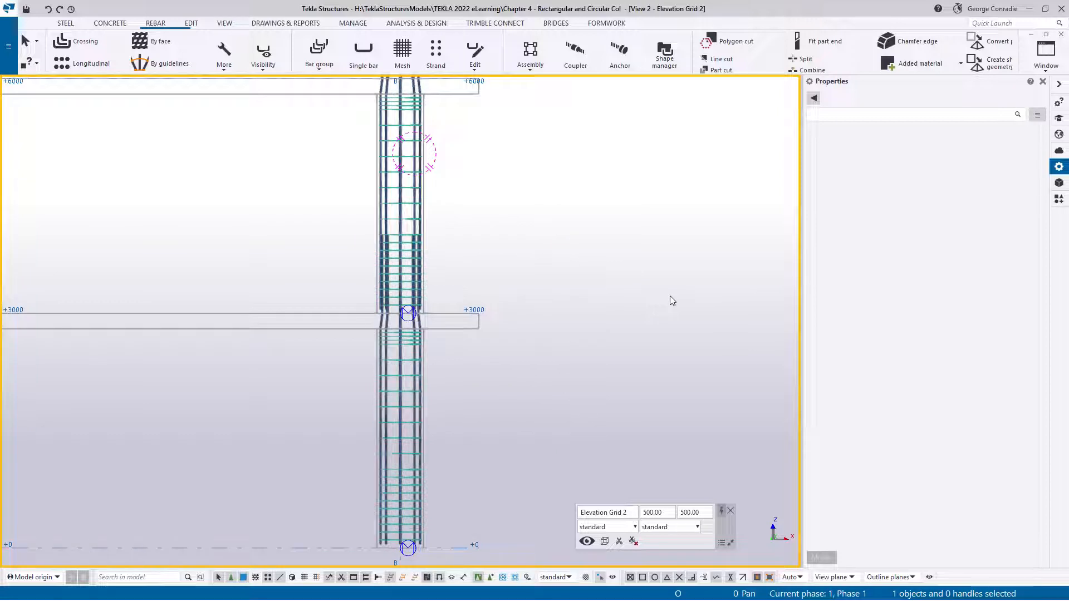
Move the two upper handles of the upper-storey main bar linearly by dX 23 to remove its crank
{"action": "middle_click_drag", "start_coordinate": [561, 202], "coordinate": [607, 313]}
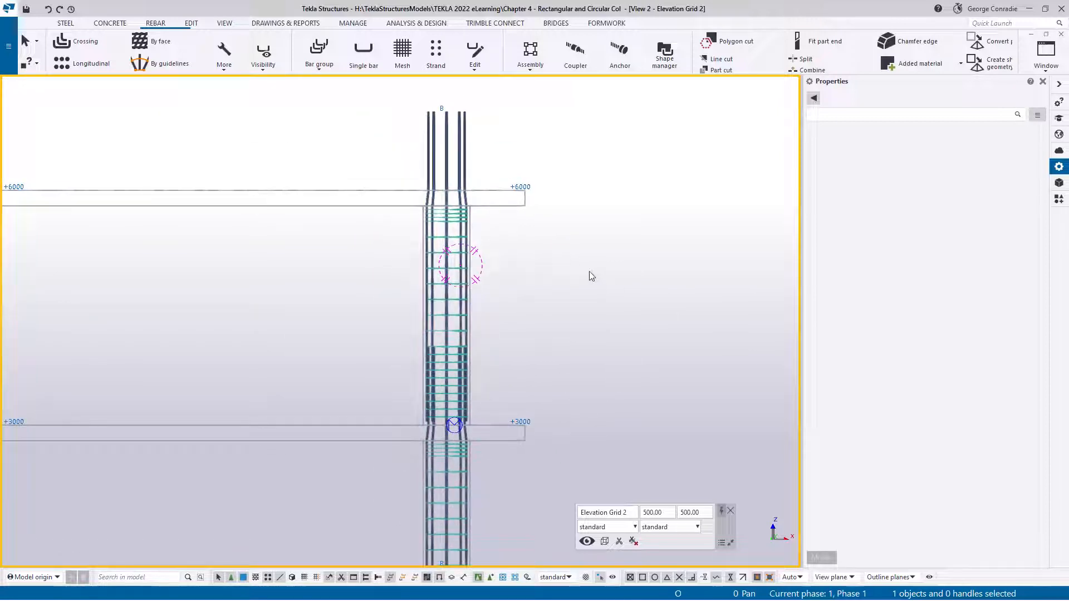
{"action": "scroll", "coordinate": [454, 174], "scroll_direction": "up", "scroll_amount": 4}
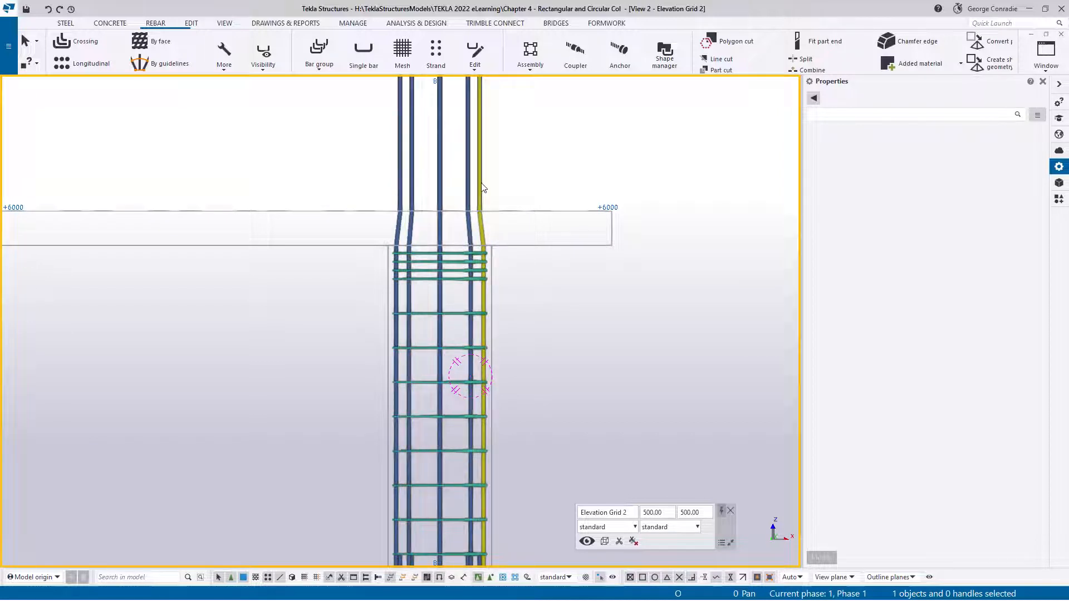
{"action": "left_click", "coordinate": [482, 183]}
{"action": "middle_click_drag", "start_coordinate": [568, 170], "coordinate": [588, 240]}
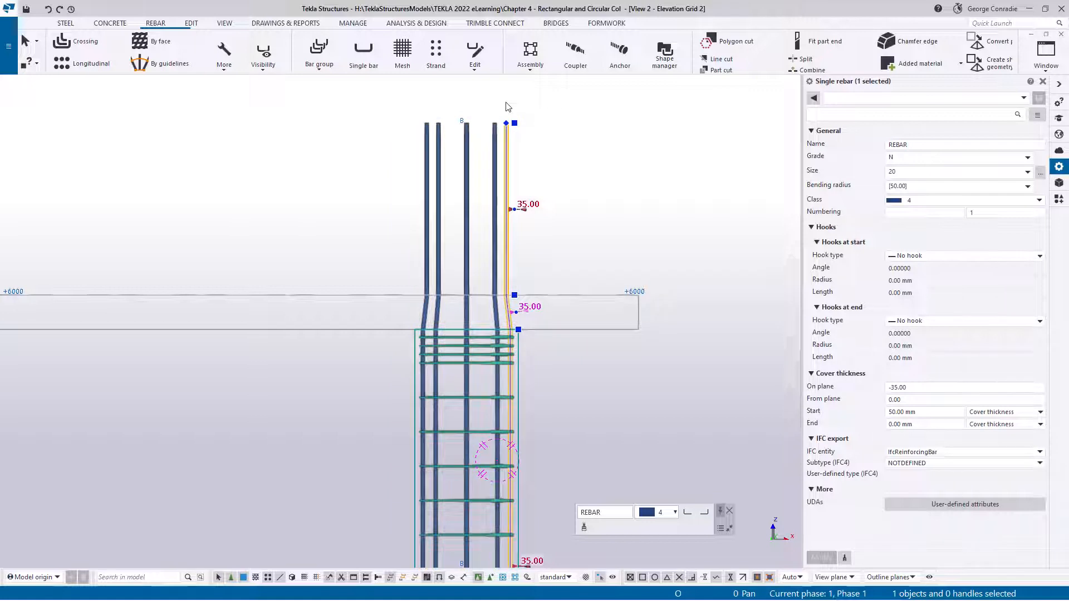
{"action": "left_click_drag", "start_coordinate": [503, 94], "coordinate": [550, 304]}
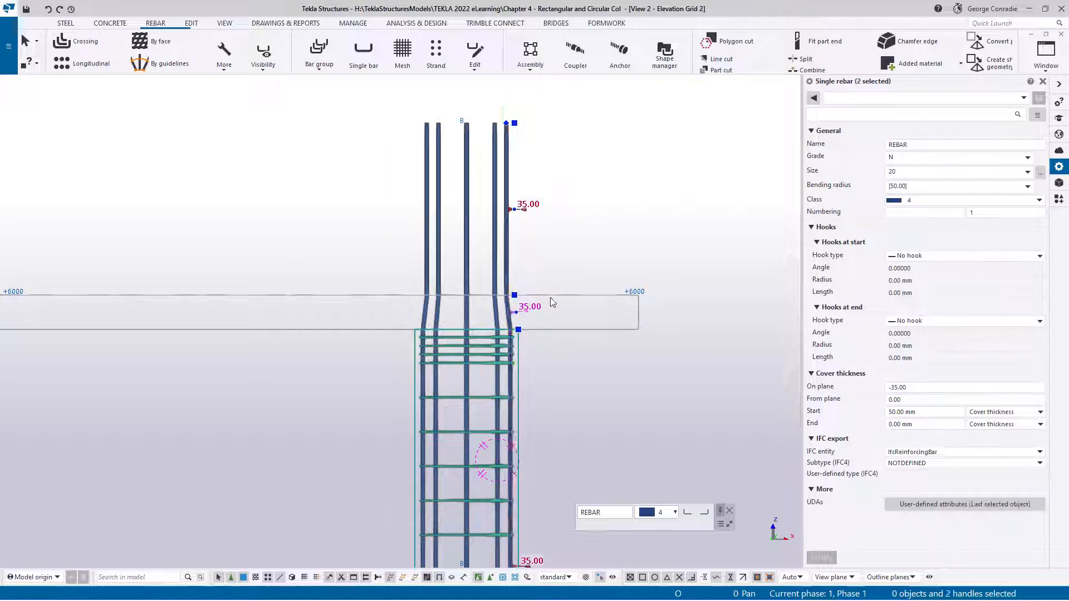
{"action": "right_click", "coordinate": [559, 242]}
{"action": "mouse_move", "coordinate": [618, 300]}
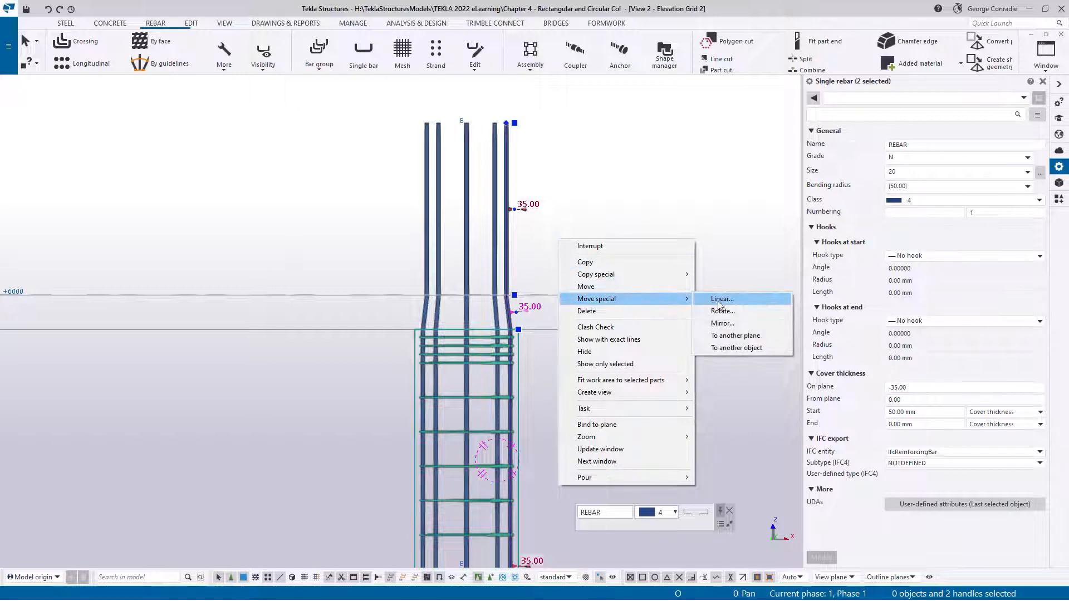
{"action": "left_click", "coordinate": [723, 300]}
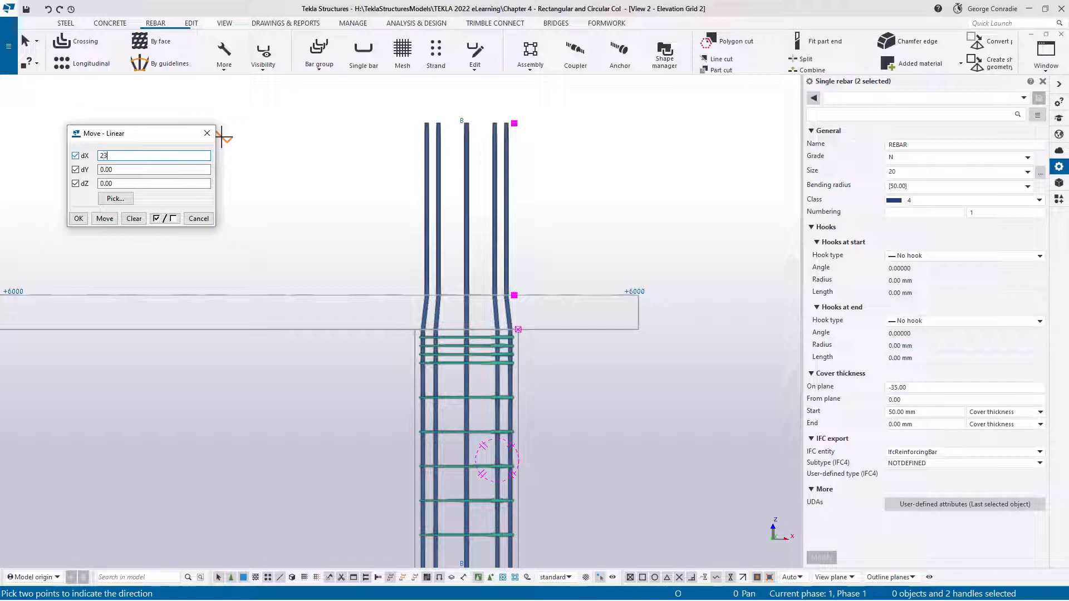
{"action": "type", "text": "23"}
{"action": "left_click", "coordinate": [105, 219]}
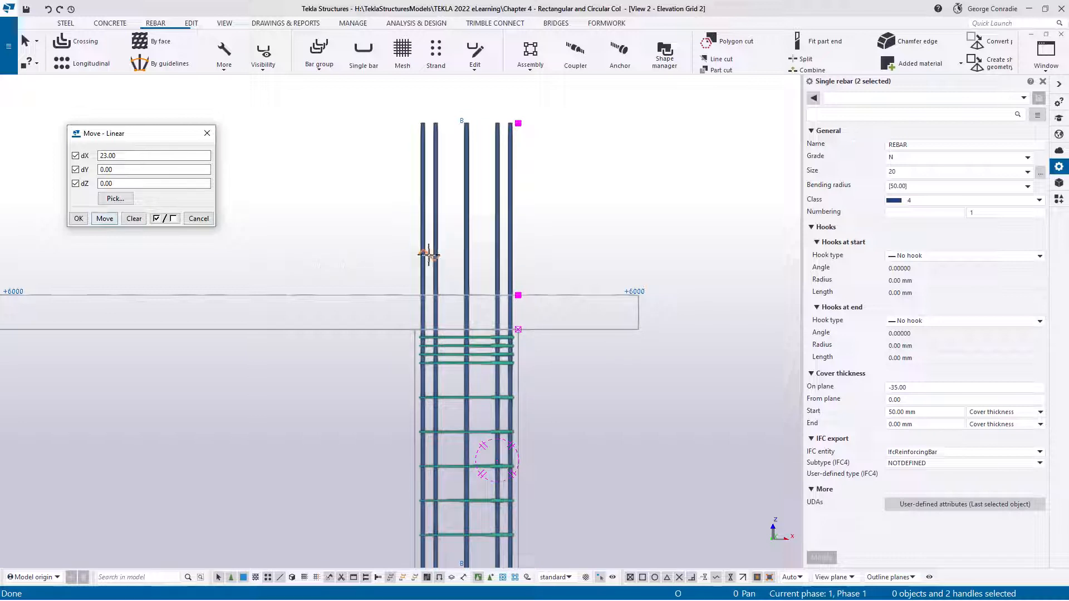
{"action": "left_click", "coordinate": [199, 218]}
{"action": "right_click", "coordinate": [600, 204]}
{"action": "left_click", "coordinate": [622, 210]}
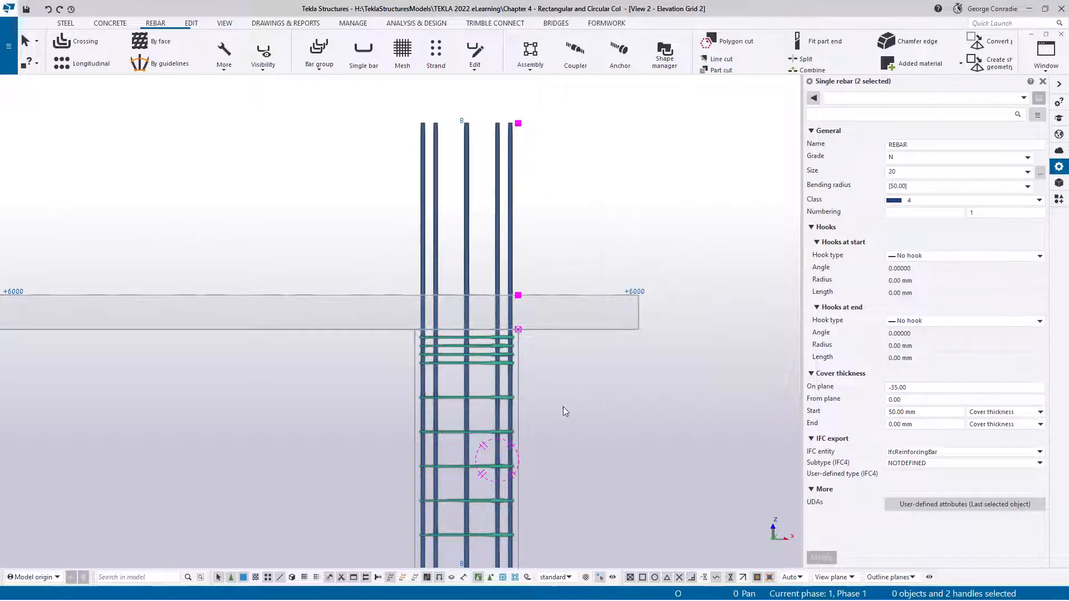
Delete the bar's two intermediate handles at the top and underside of the +6000 slab
{"action": "left_click", "coordinate": [562, 408]}
{"action": "left_click", "coordinate": [511, 273]}
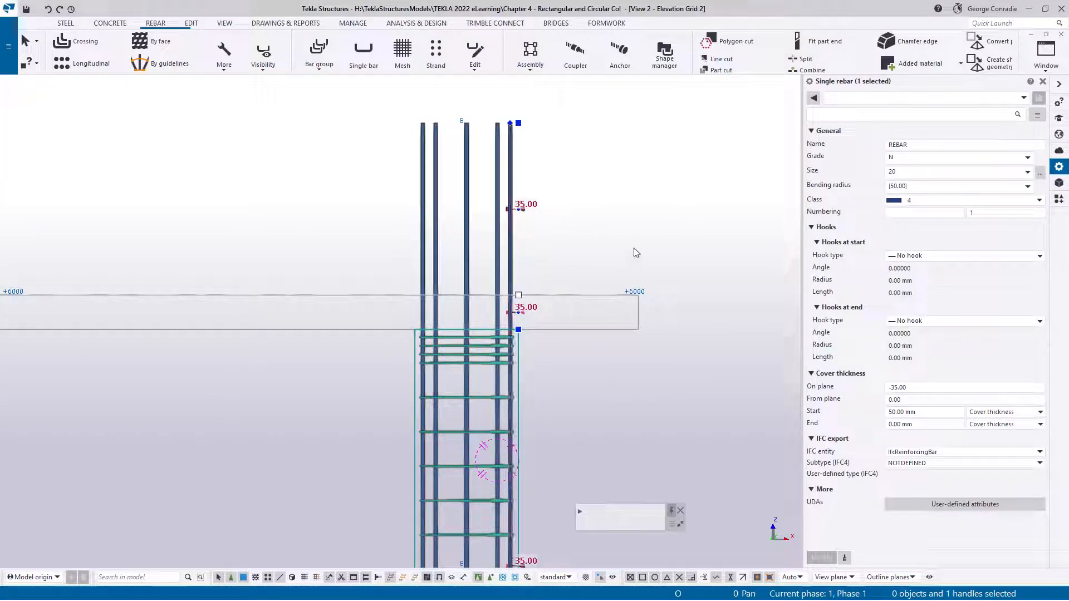
{"action": "key", "text": "Delete"}
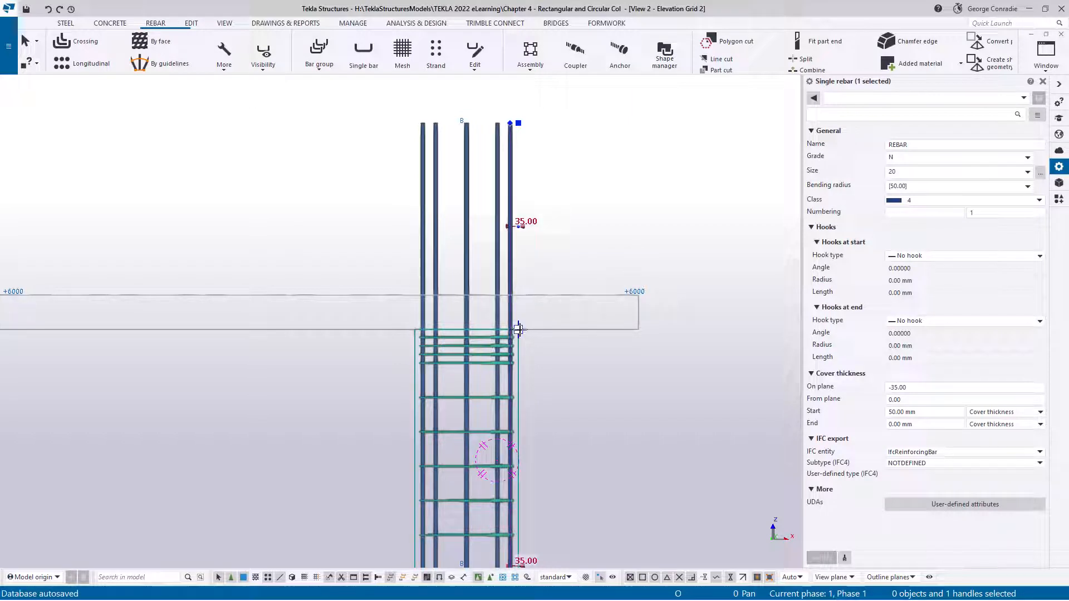
{"action": "key", "text": "Delete"}
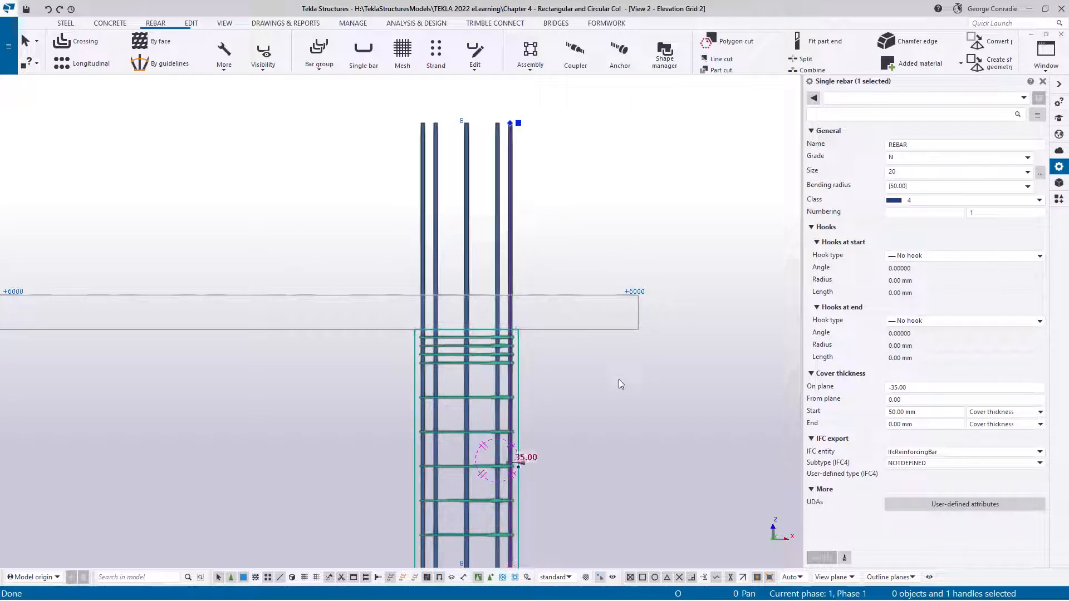
Move the upper-storey main bar's top handle linearly by dZ -1050 to end just below the +6000 level
{"action": "scroll", "coordinate": [619, 379], "scroll_direction": "down", "scroll_amount": 2}
{"action": "middle_click_drag", "start_coordinate": [619, 380], "coordinate": [624, 294]}
{"action": "scroll", "coordinate": [600, 499], "scroll_direction": "down", "scroll_amount": 2}
{"action": "scroll", "coordinate": [600, 499], "scroll_direction": "down", "scroll_amount": 2}
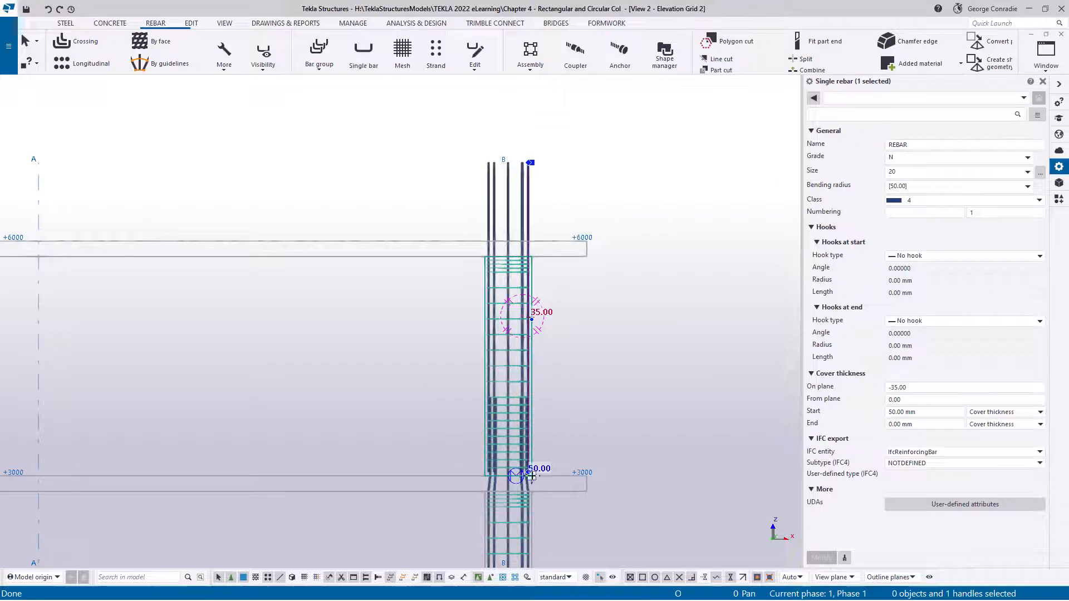
{"action": "scroll", "coordinate": [504, 183], "scroll_direction": "up", "scroll_amount": 4}
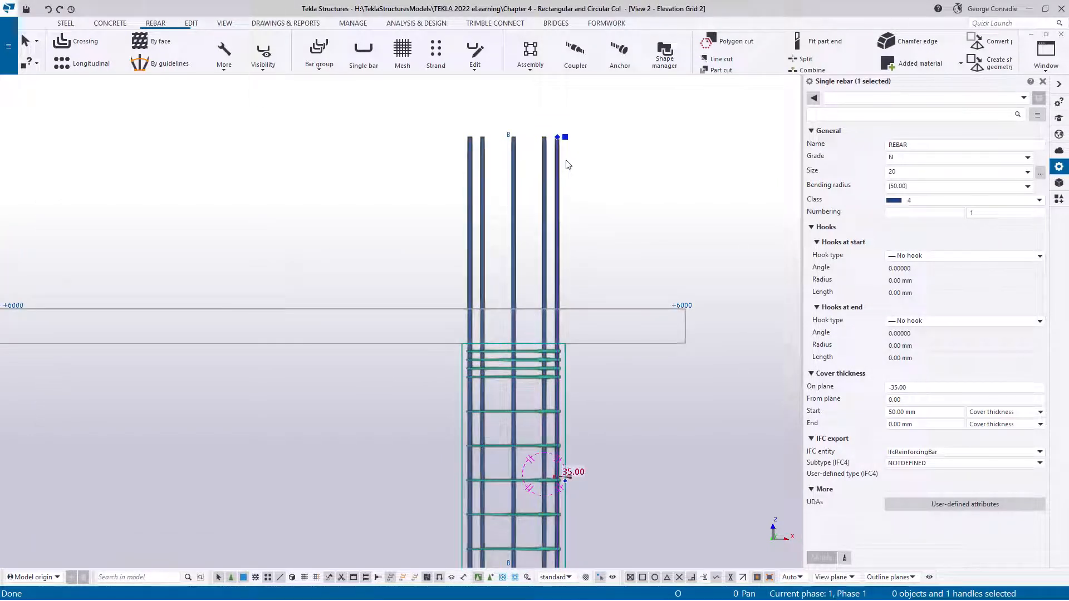
{"action": "left_click_drag", "start_coordinate": [553, 116], "coordinate": [587, 161]}
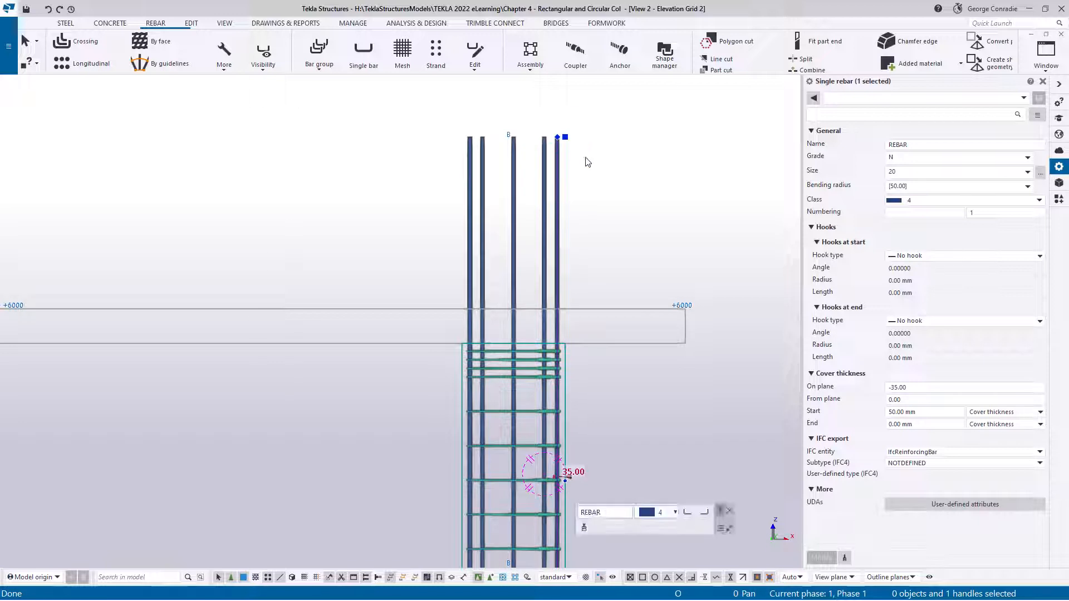
{"action": "key", "text": "m"}
{"action": "key", "text": "l"}
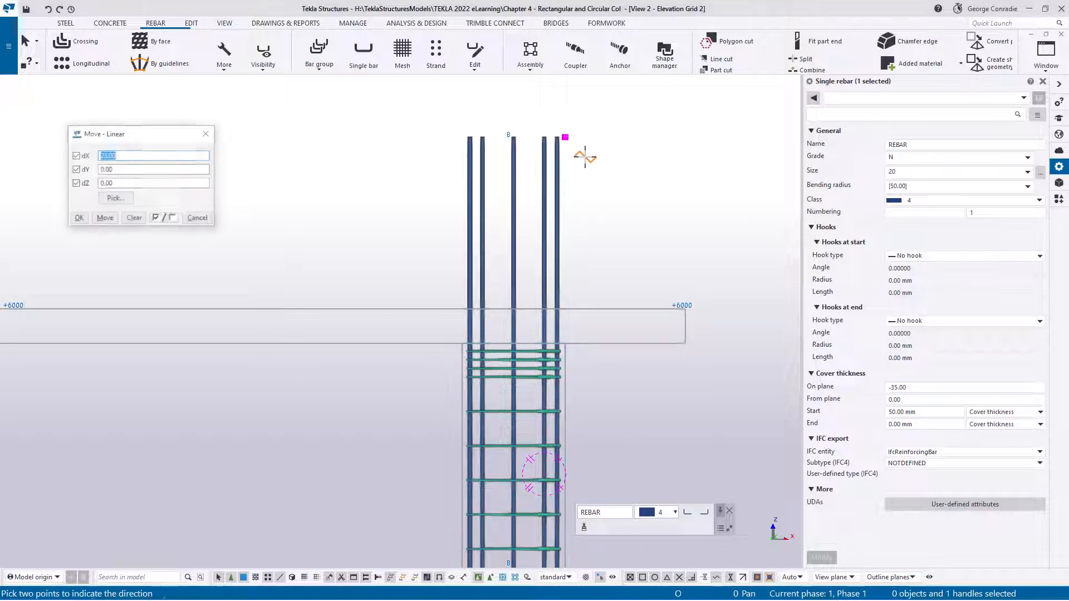
{"action": "left_click", "coordinate": [564, 137]}
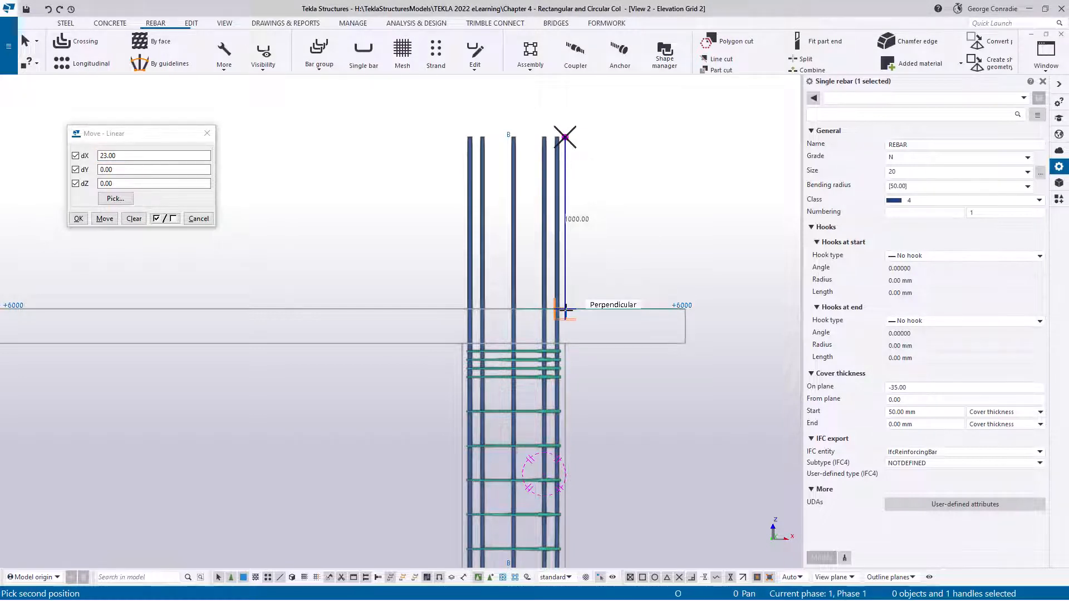
{"action": "scroll", "coordinate": [565, 310], "scroll_direction": "up", "scroll_amount": 4}
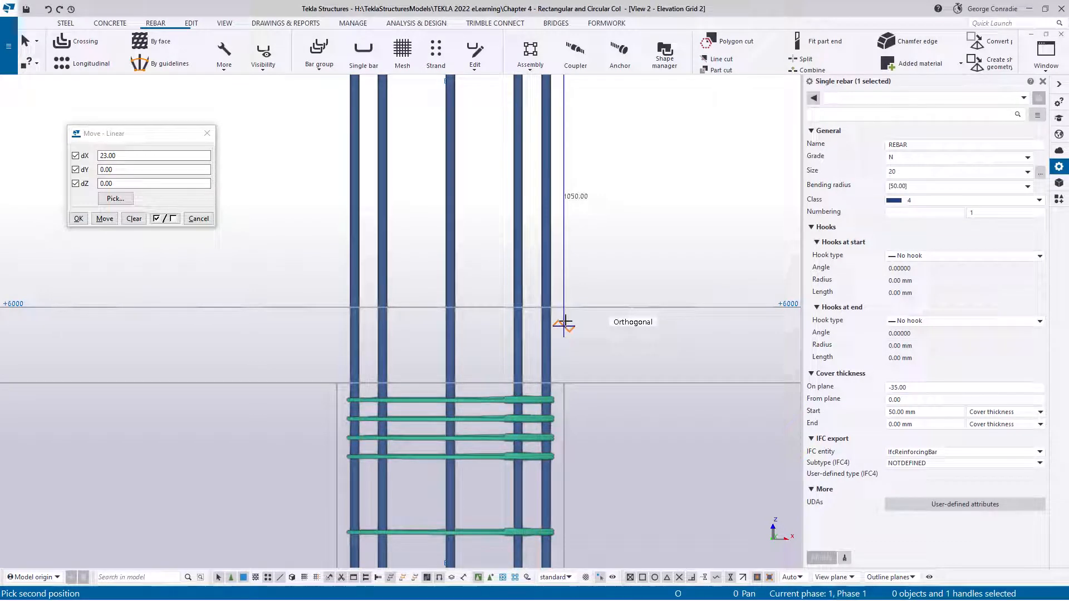
{"action": "left_click", "coordinate": [564, 323]}
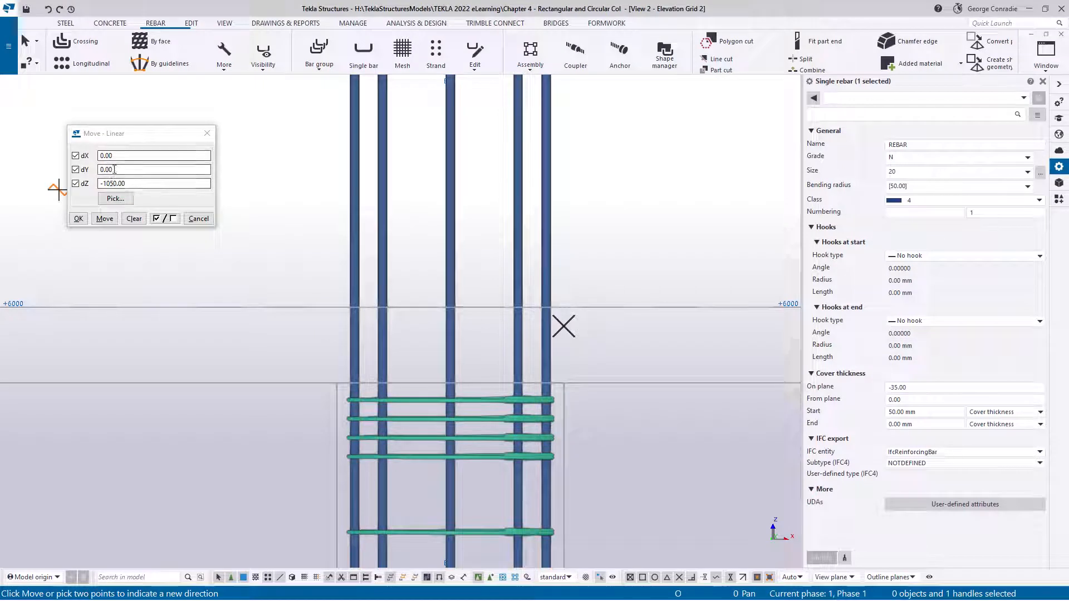
{"action": "left_click", "coordinate": [105, 219]}
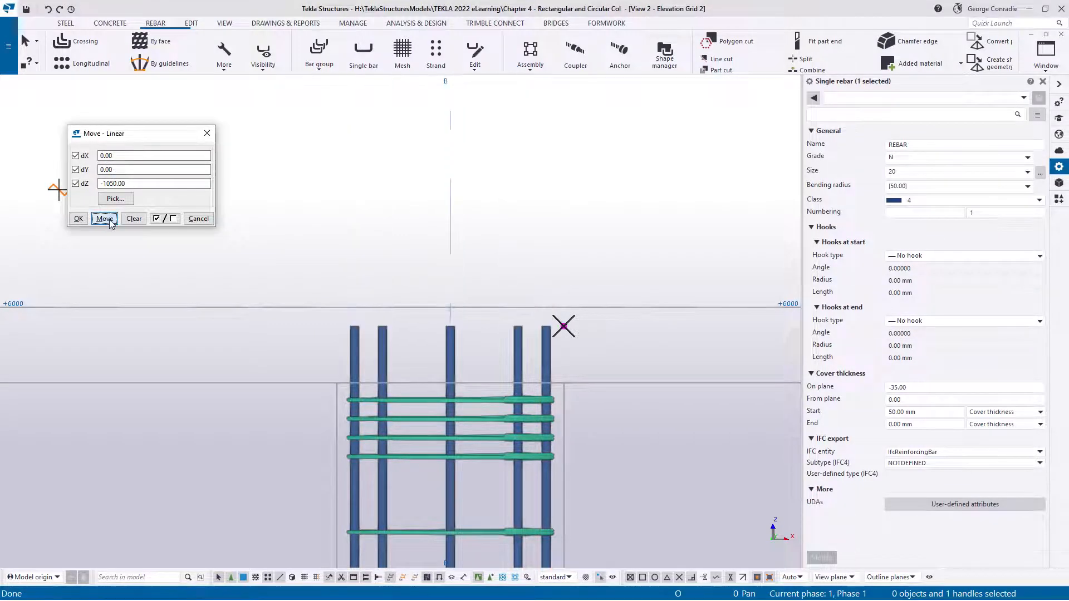
{"action": "left_click", "coordinate": [199, 218]}
{"action": "right_click", "coordinate": [359, 215]}
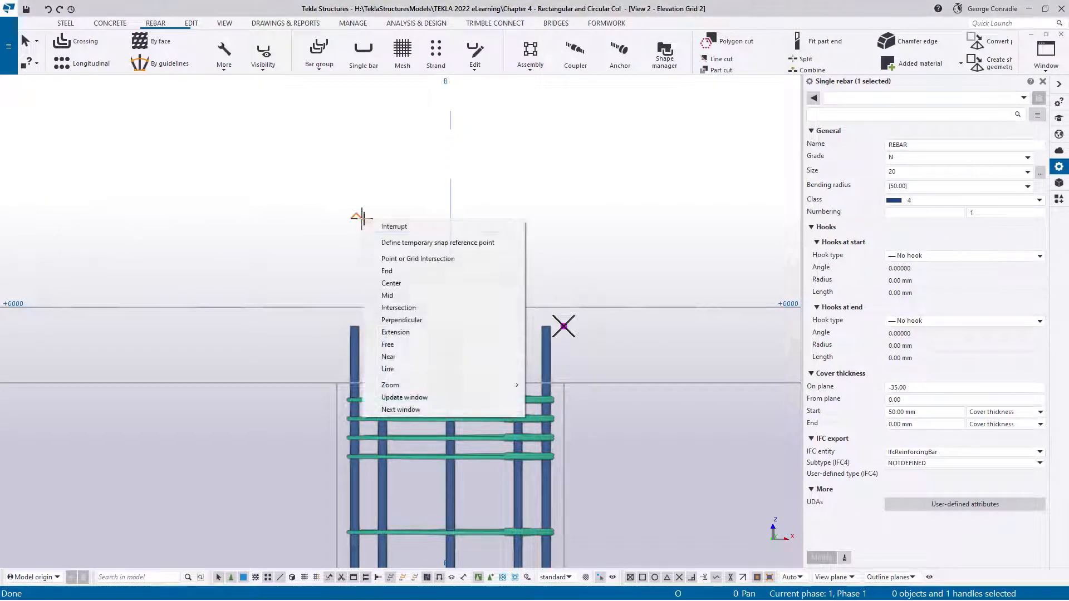
{"action": "left_click", "coordinate": [384, 226]}
Give the upper-storey main bar a Standard 90-degrees hook at its end
{"action": "scroll", "coordinate": [550, 340], "scroll_direction": "up", "scroll_amount": 3}
{"action": "middle_click_drag", "start_coordinate": [550, 339], "coordinate": [539, 373], "text": "ctrl"}
{"action": "left_click", "coordinate": [542, 350]}
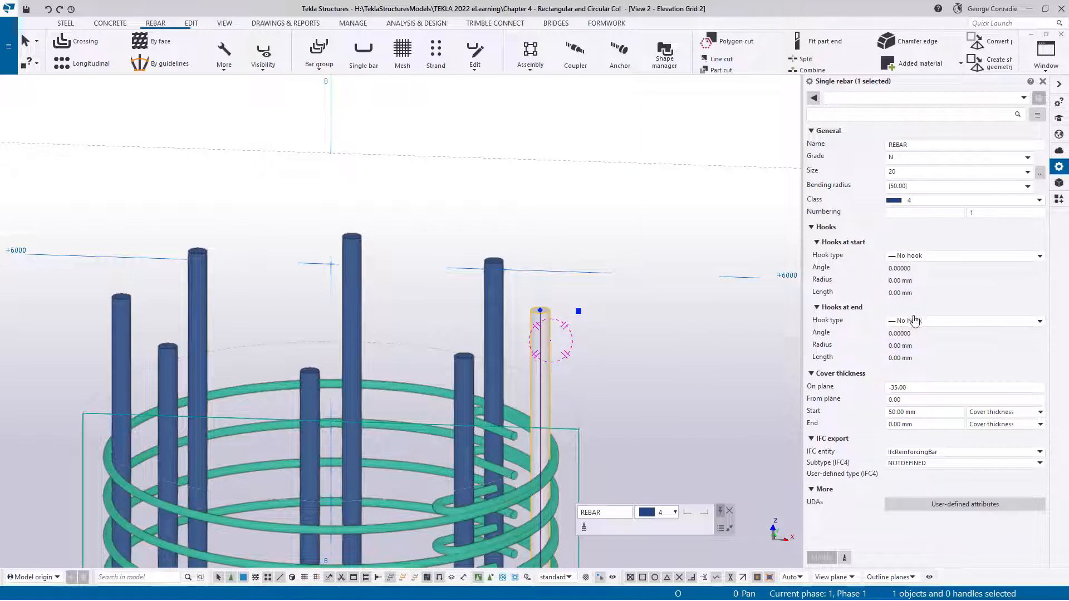
{"action": "left_click", "coordinate": [915, 321]}
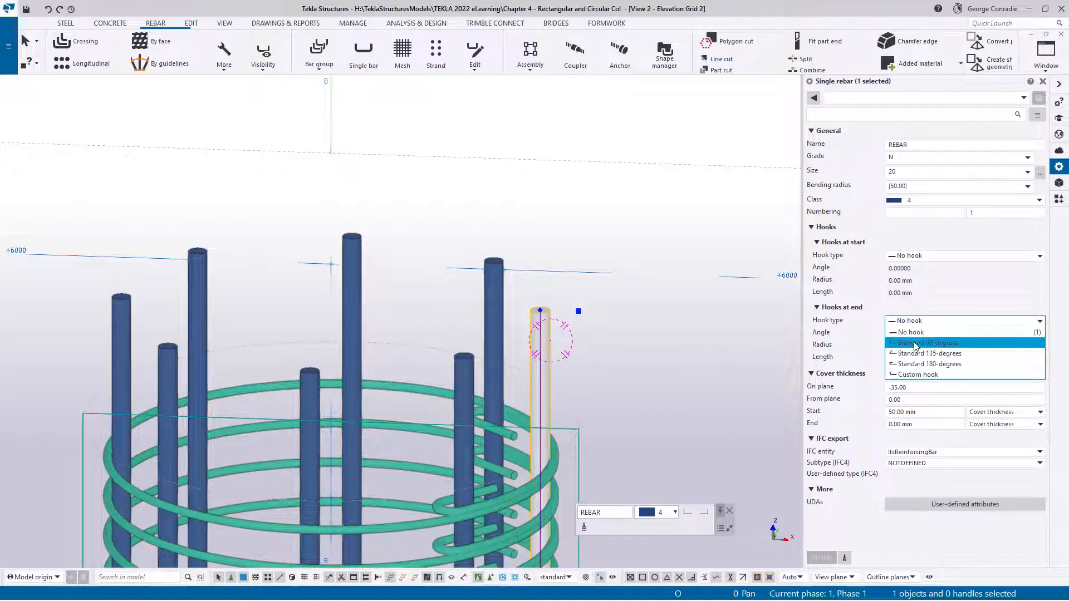
{"action": "left_click", "coordinate": [916, 342]}
{"action": "left_click", "coordinate": [822, 557]}
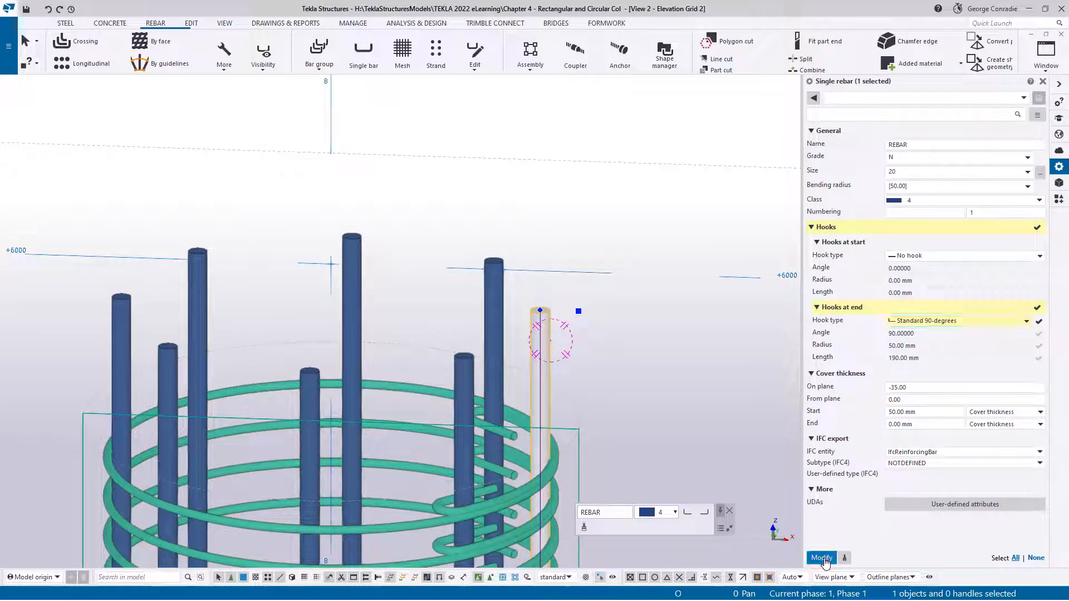
{"action": "scroll", "coordinate": [569, 380], "scroll_direction": "down", "scroll_amount": 3}
{"action": "middle_click_drag", "start_coordinate": [586, 373], "coordinate": [537, 418], "text": "ctrl"}
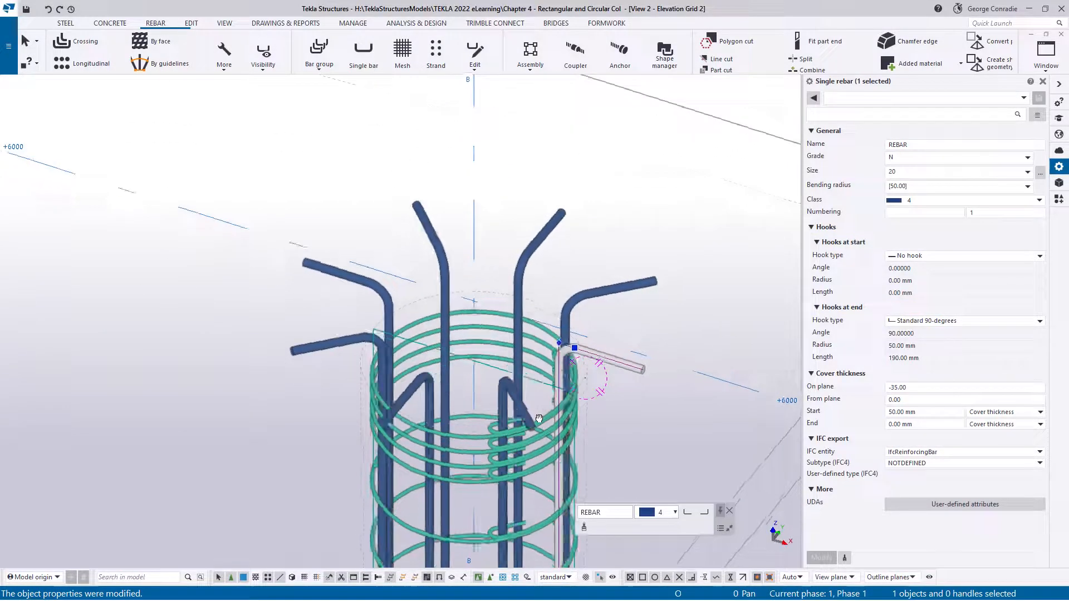
Try a custom end hook with an angle of -90 on the bar and restore the Standard 90-degrees hook
{"action": "left_click", "coordinate": [946, 326]}
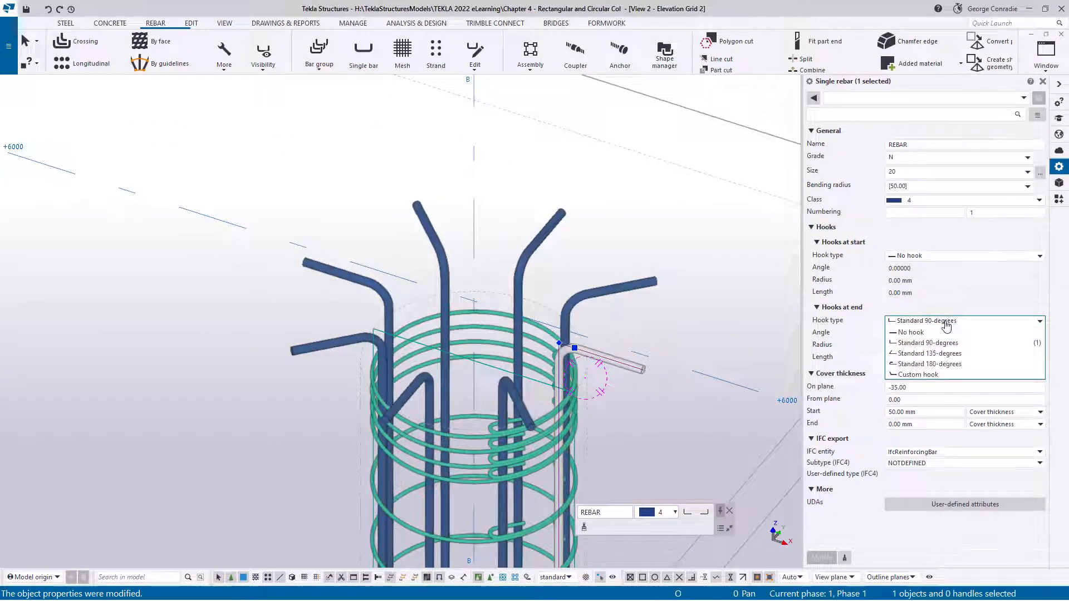
{"action": "left_click", "coordinate": [927, 377]}
{"action": "left_click", "coordinate": [902, 333]}
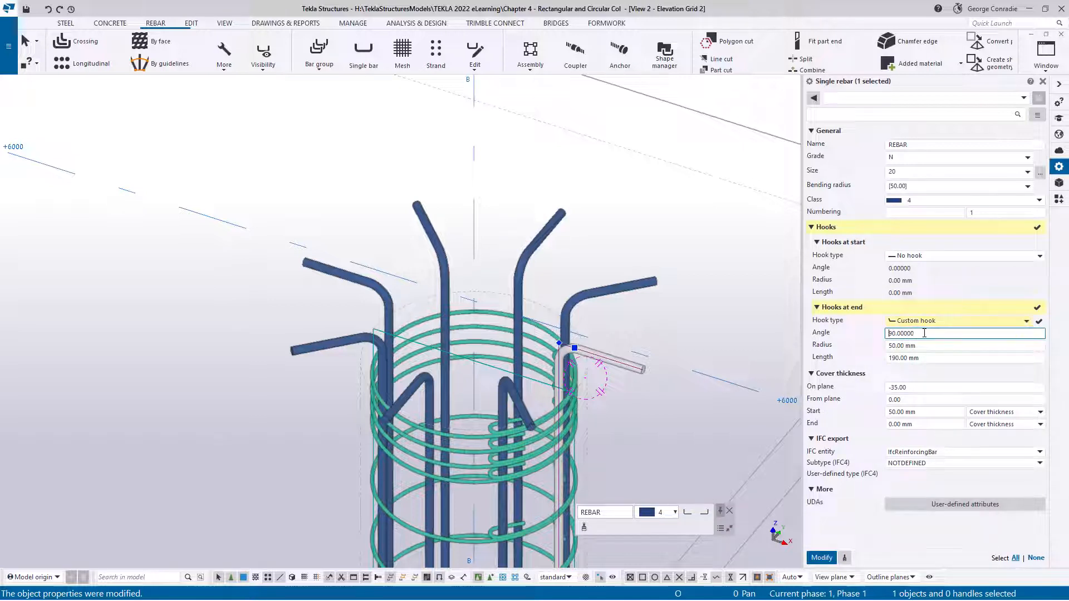
{"action": "type", "text": "-"}
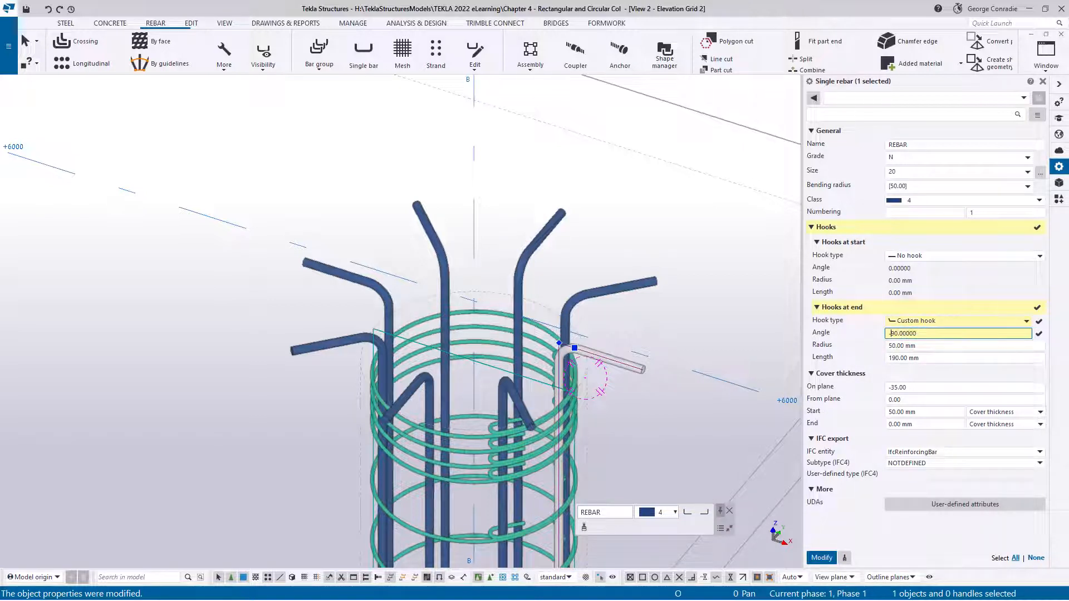
{"action": "left_click", "coordinate": [823, 555]}
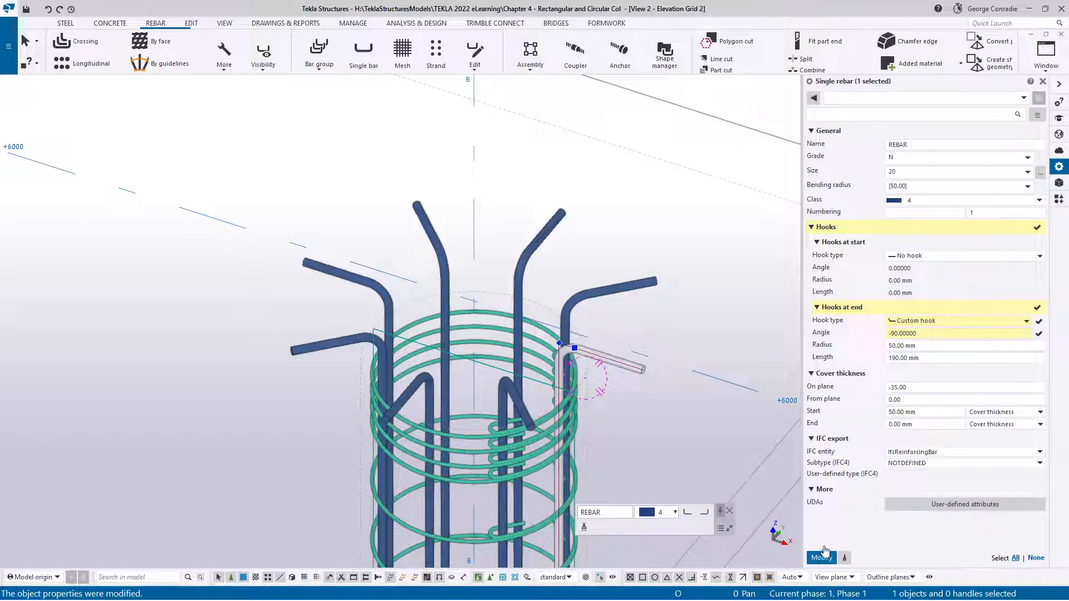
{"action": "left_click", "coordinate": [936, 322]}
{"action": "left_click", "coordinate": [936, 347]}
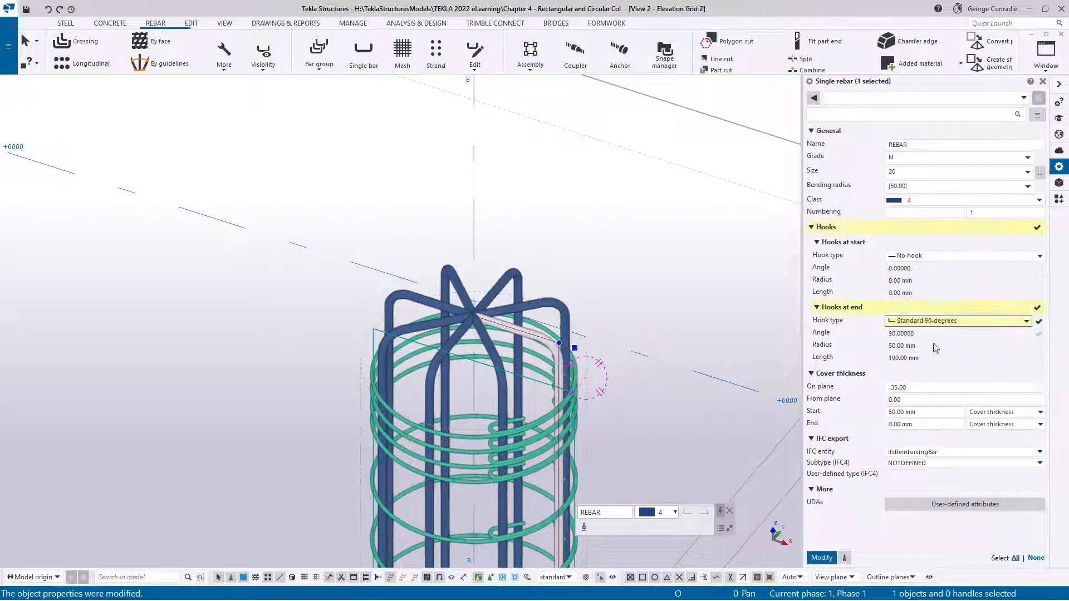
{"action": "left_click", "coordinate": [824, 557]}
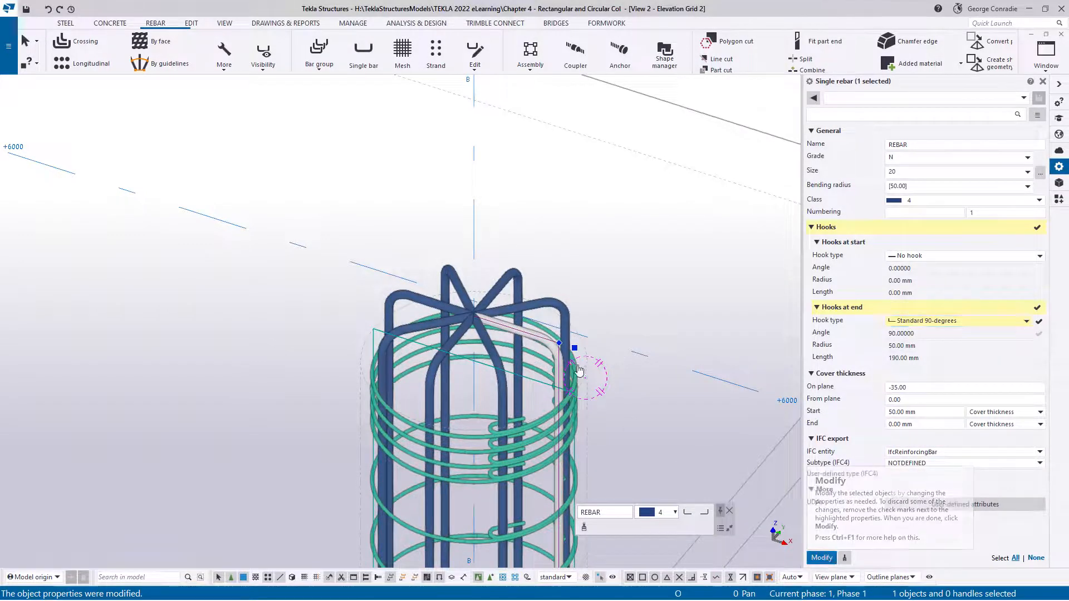
Examine the hooked bars and the full reinforcement of both column storeys in a tilted elevation view
{"action": "scroll", "coordinate": [576, 364], "scroll_direction": "down", "scroll_amount": 3}
{"action": "scroll", "coordinate": [576, 365], "scroll_direction": "down", "scroll_amount": 1}
{"action": "middle_click_drag", "start_coordinate": [705, 452], "coordinate": [569, 312]}
{"action": "left_click", "coordinate": [569, 312]}
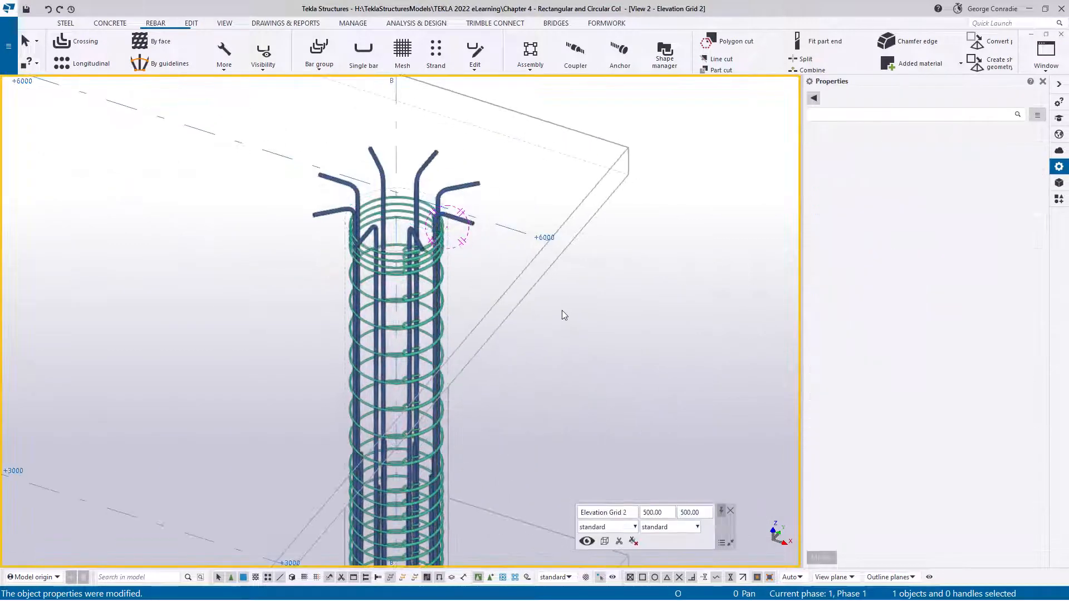
{"action": "scroll", "coordinate": [561, 310], "scroll_direction": "down", "scroll_amount": 2}
{"action": "middle_click_drag", "start_coordinate": [549, 349], "coordinate": [558, 245]}
{"action": "middle_click_drag", "start_coordinate": [487, 330], "coordinate": [491, 236], "text": "ctrl"}
{"action": "scroll", "coordinate": [493, 240], "scroll_direction": "down", "scroll_amount": 4}
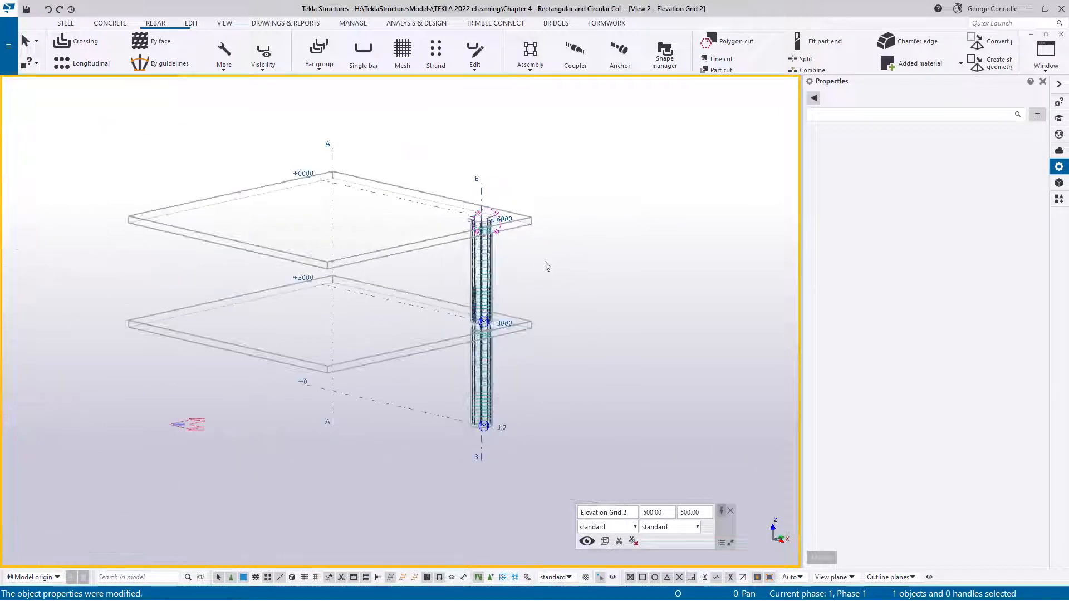
Close the Grid 2 elevation view and fit the 3D view's work area to the entire model
{"action": "left_click", "coordinate": [1061, 34]}
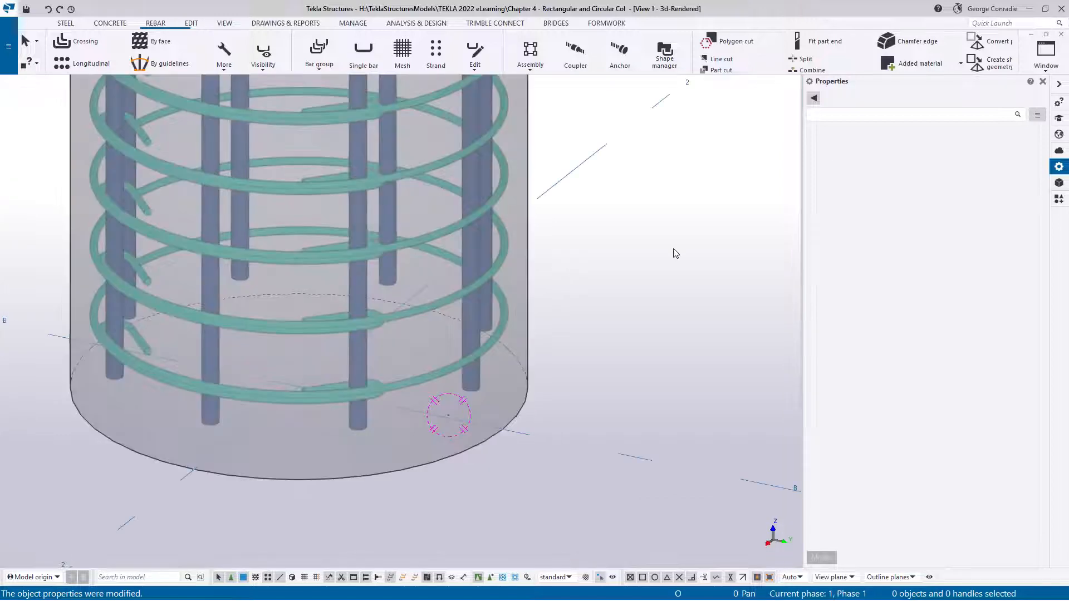
{"action": "scroll", "coordinate": [662, 257], "scroll_direction": "down", "scroll_amount": 4}
{"action": "scroll", "coordinate": [639, 287], "scroll_direction": "down", "scroll_amount": 4}
{"action": "middle_click_drag", "start_coordinate": [640, 286], "coordinate": [571, 424]}
{"action": "right_click", "coordinate": [644, 379]}
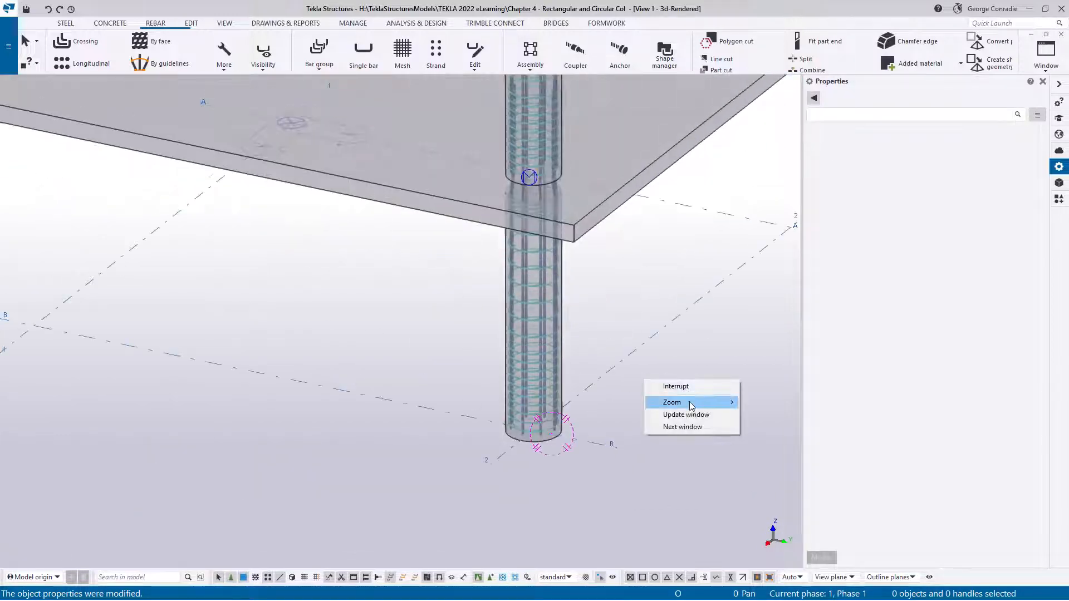
{"action": "left_click", "coordinate": [659, 376]}
{"action": "right_click", "coordinate": [660, 375]}
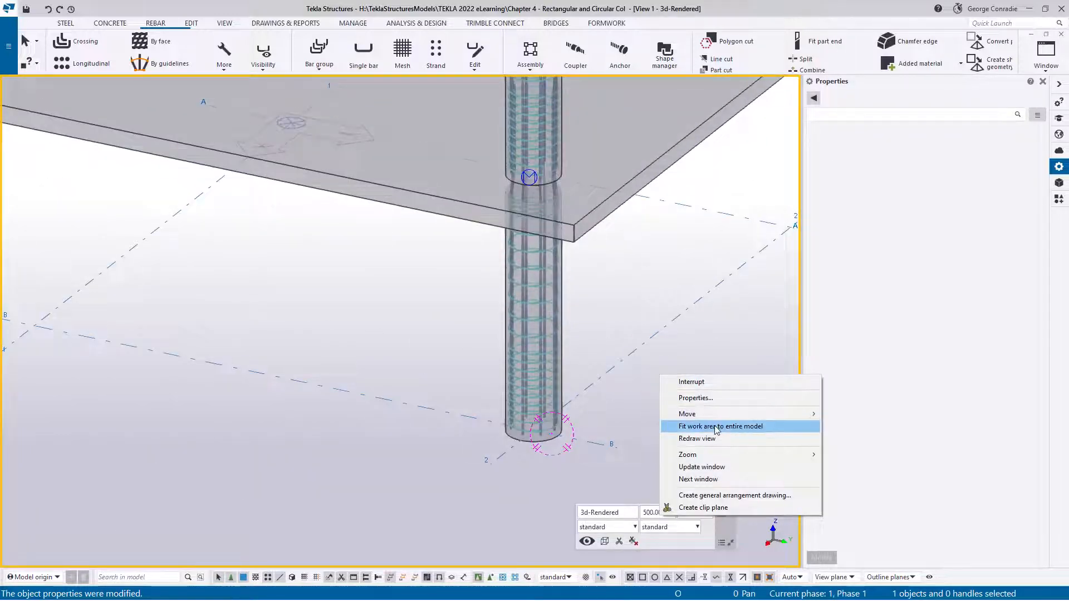
{"action": "left_click", "coordinate": [714, 426]}
Examine the reinforcement of all four rectangular and circular columns across both storeys in the 3D view
{"action": "scroll", "coordinate": [668, 409], "scroll_direction": "down", "scroll_amount": 1}
{"action": "scroll", "coordinate": [557, 350], "scroll_direction": "up", "scroll_amount": 3}
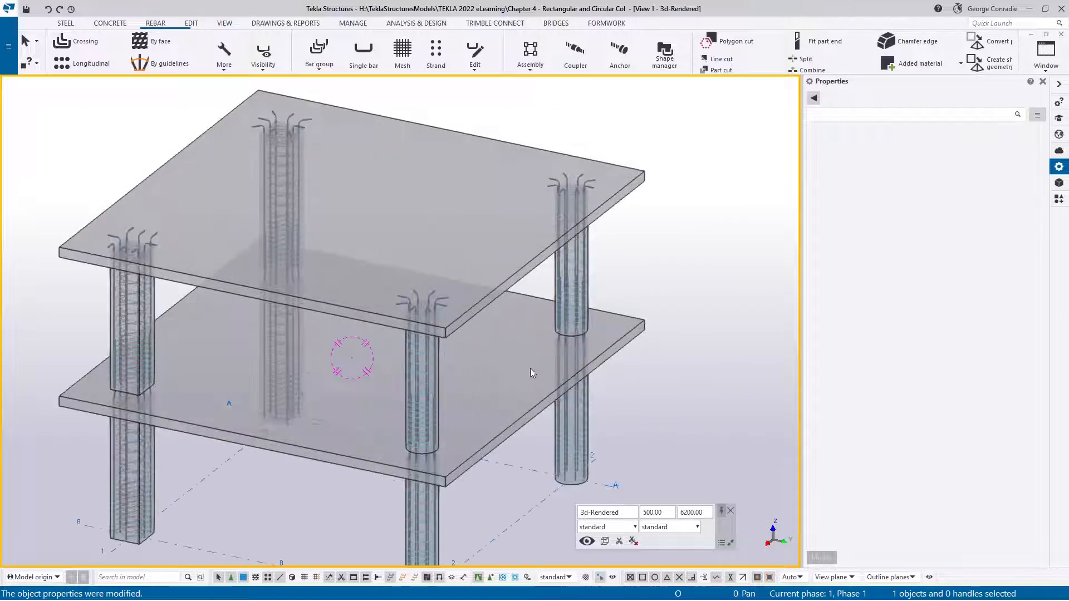
{"action": "middle_click_drag", "start_coordinate": [529, 365], "coordinate": [525, 333], "text": "ctrl"}
{"action": "scroll", "coordinate": [476, 355], "scroll_direction": "up", "scroll_amount": 3}
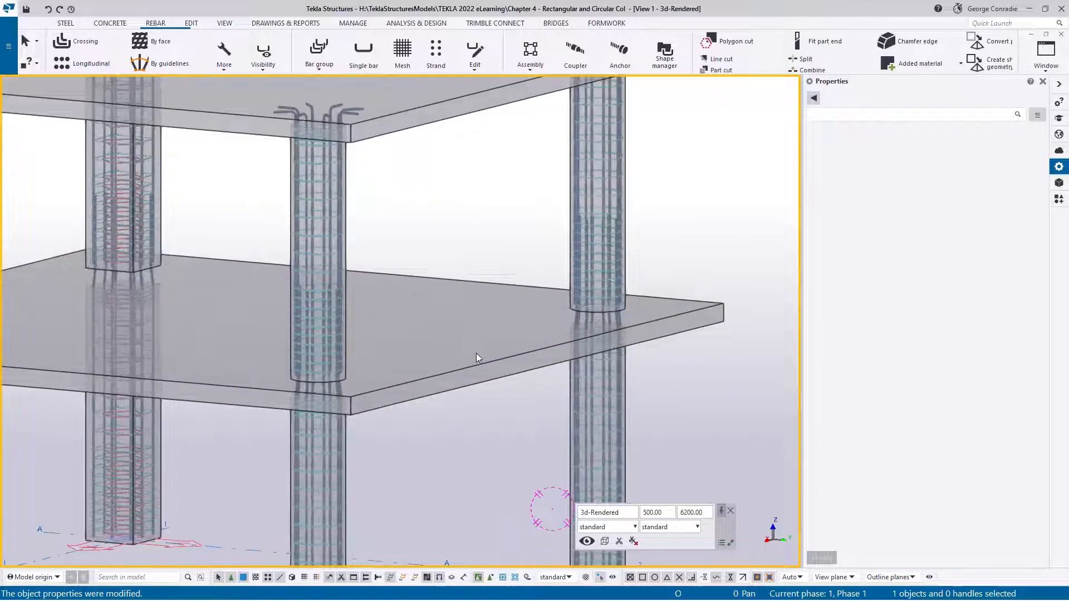
{"action": "scroll", "coordinate": [476, 353], "scroll_direction": "down", "scroll_amount": 3}
{"action": "middle_click_drag", "start_coordinate": [484, 381], "coordinate": [491, 337]}
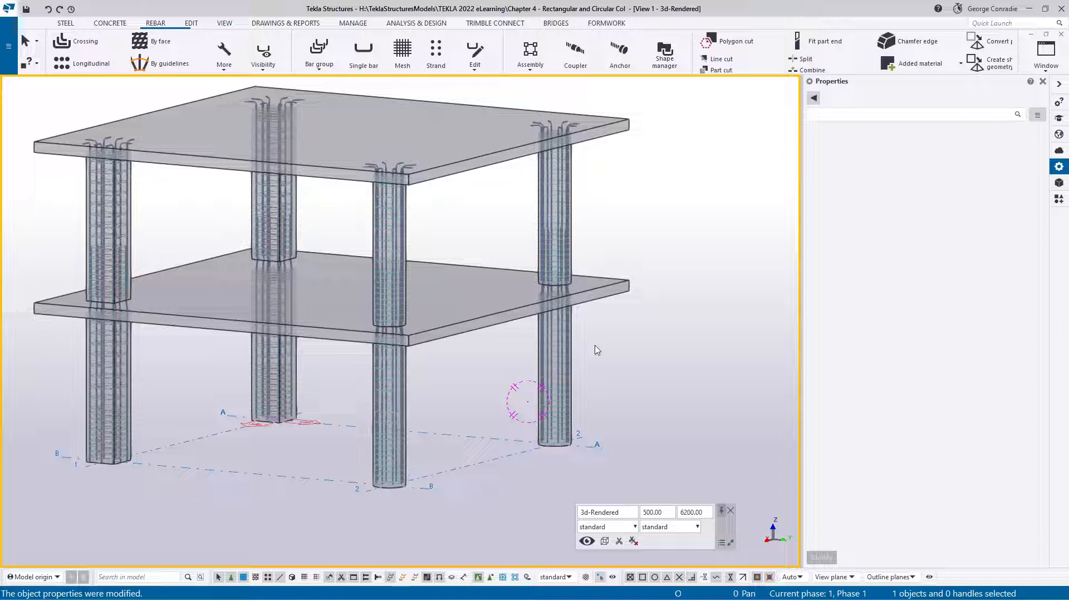
{"action": "middle_click_drag", "start_coordinate": [608, 356], "coordinate": [609, 343]}
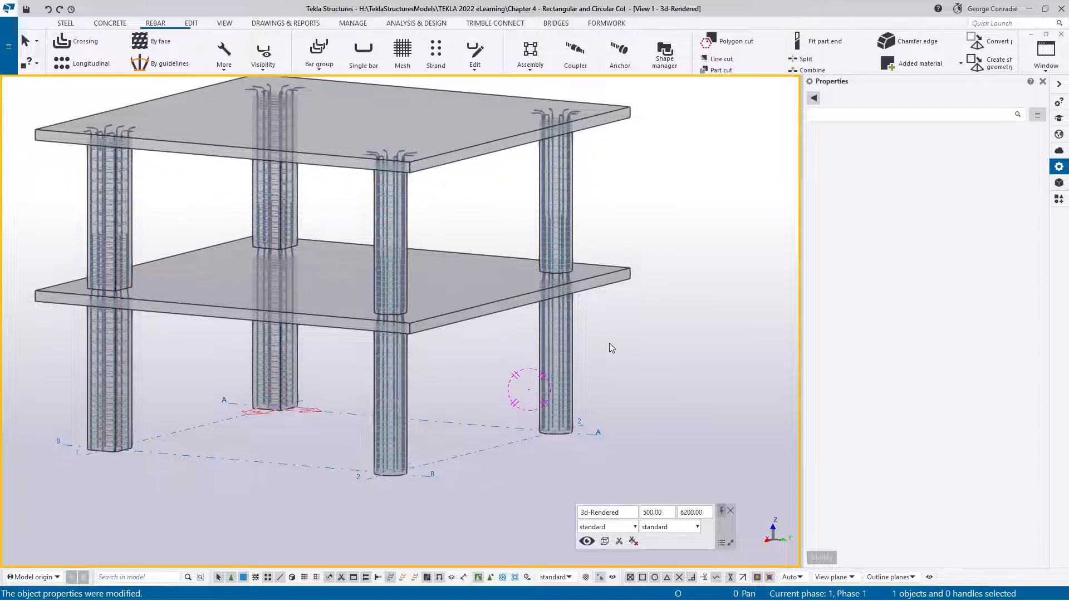